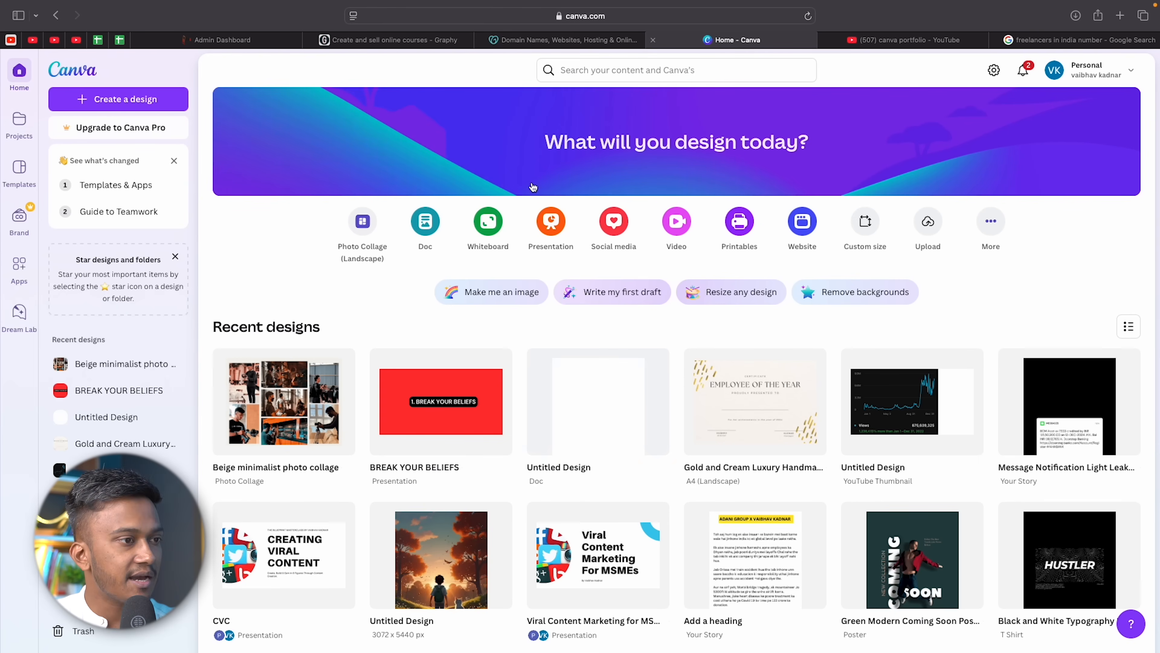
Search Canva's designs and templates for 'portfolio'.
click(663, 74)
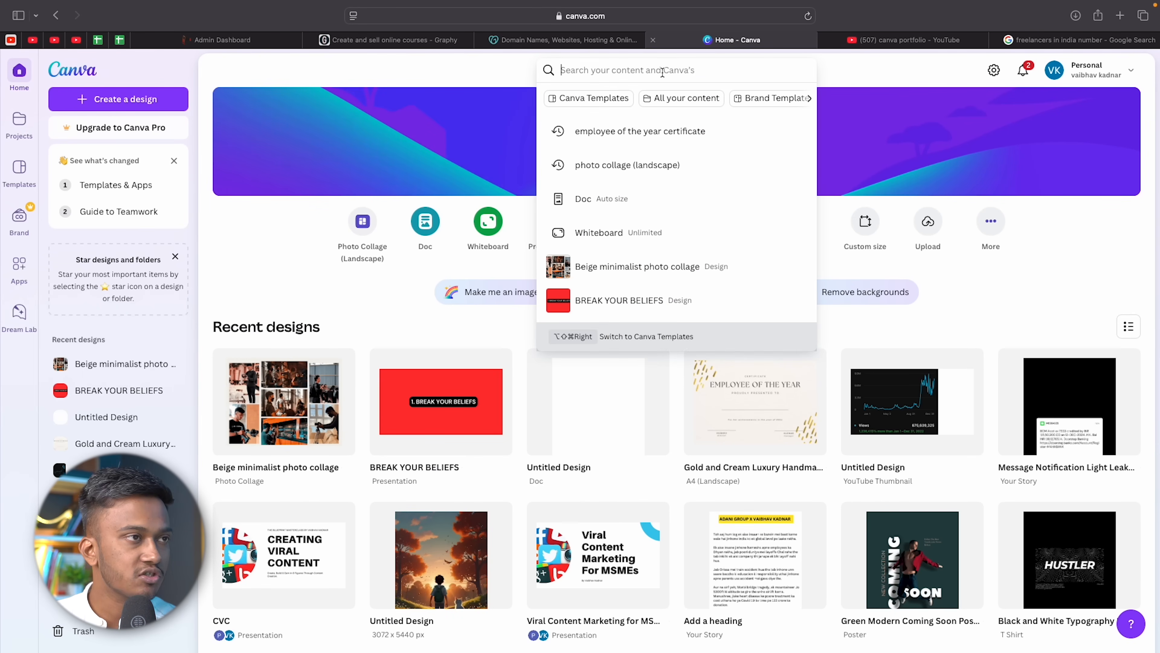
text(portfolio)
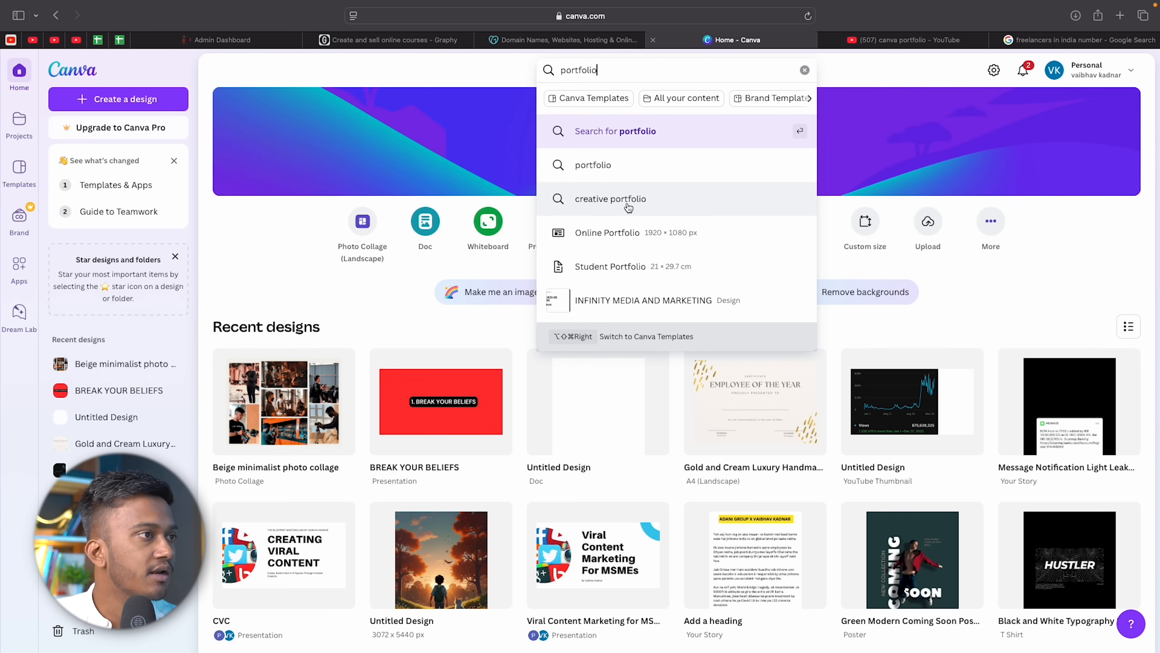
click(620, 169)
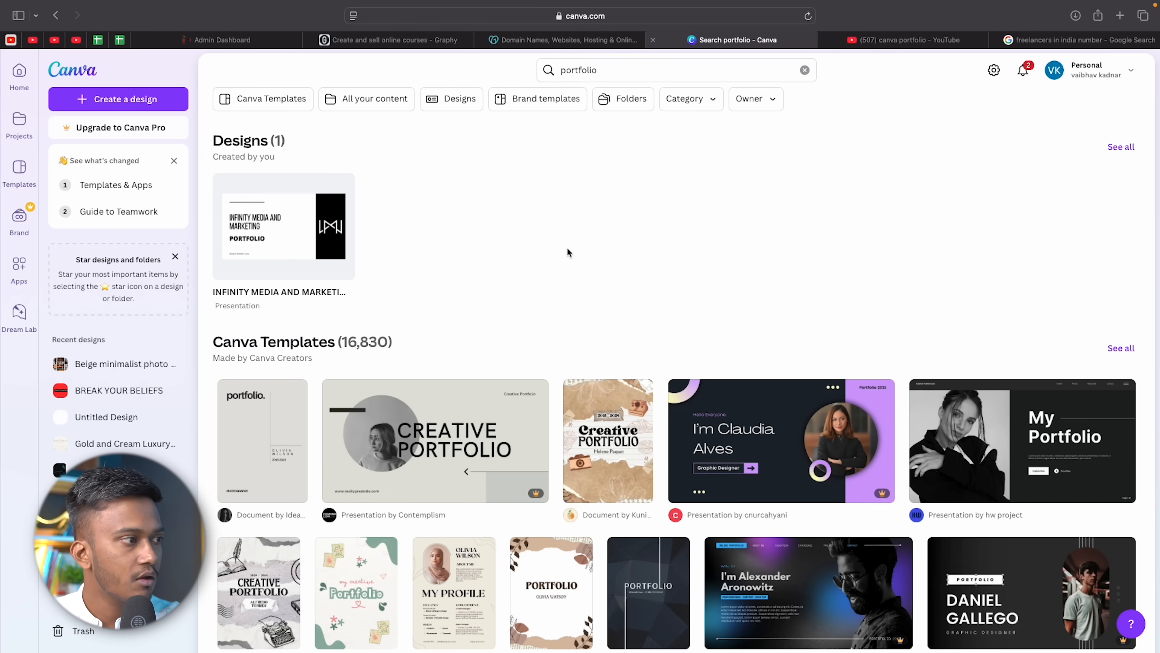
Browse the portfolio results and preview the dark 'My Portfolio' presentation template.
scroll(568, 252, down, 15)
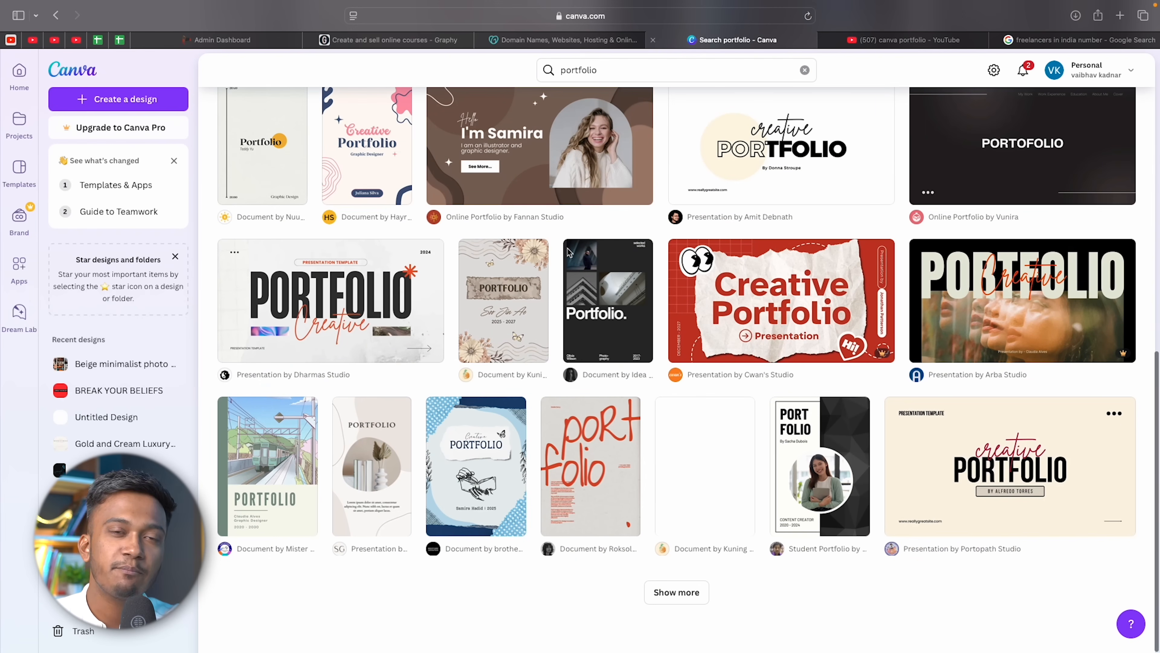
scroll(568, 253, up, 15)
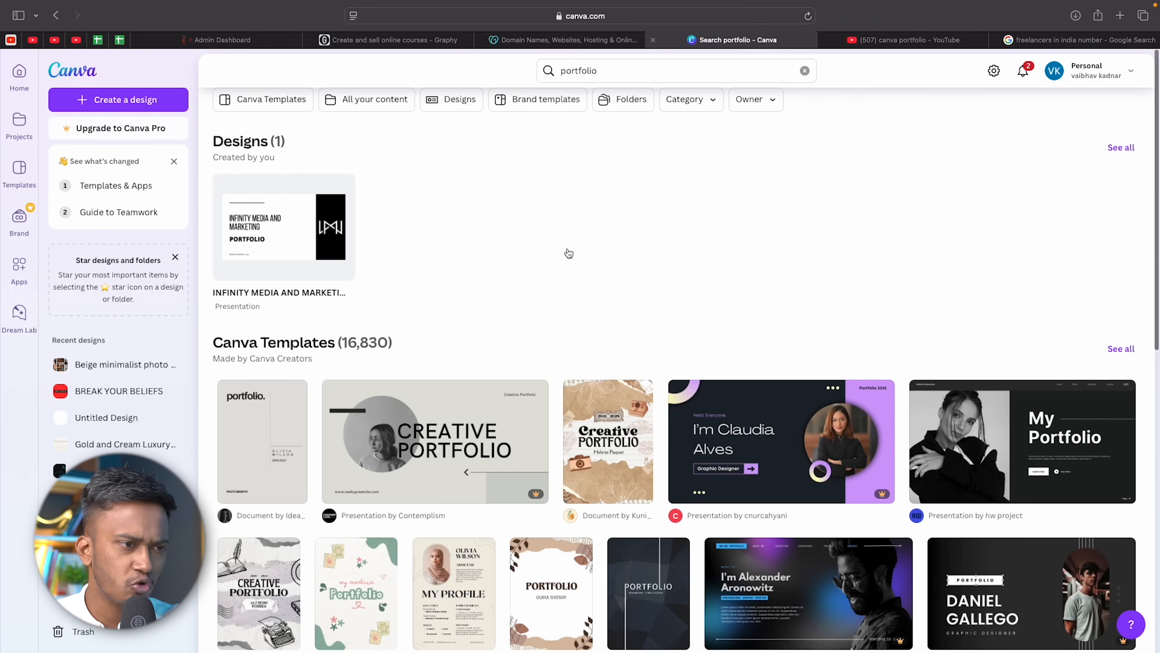
scroll(568, 252, down, 10)
scroll(568, 253, up, 7)
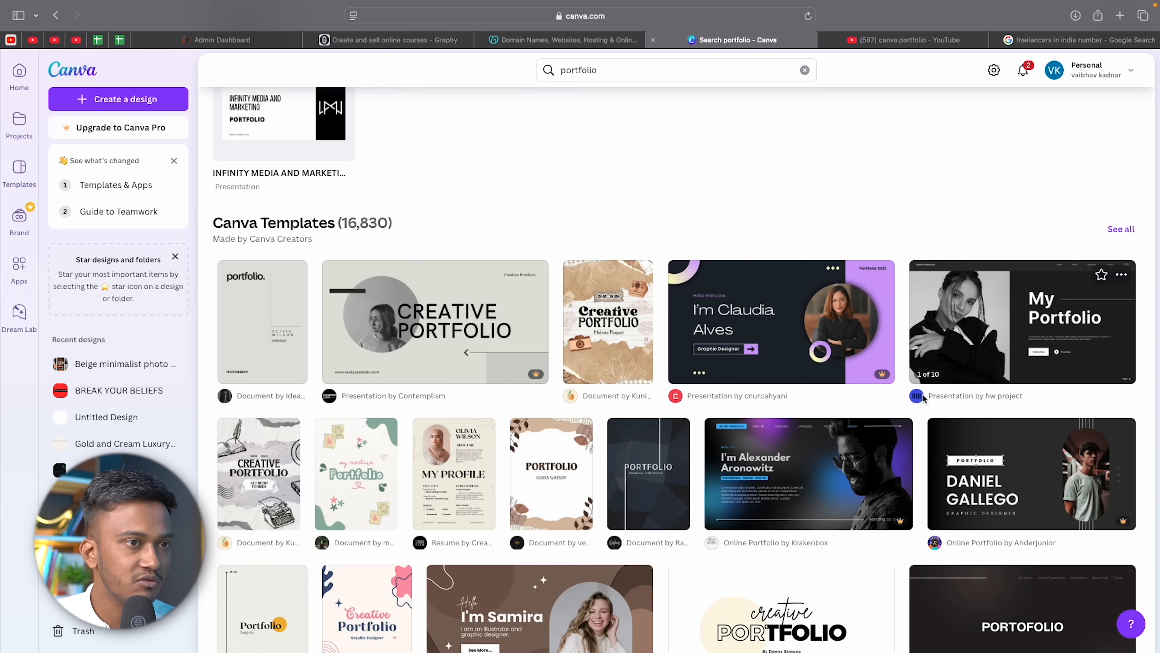
scroll(882, 452, down, 10)
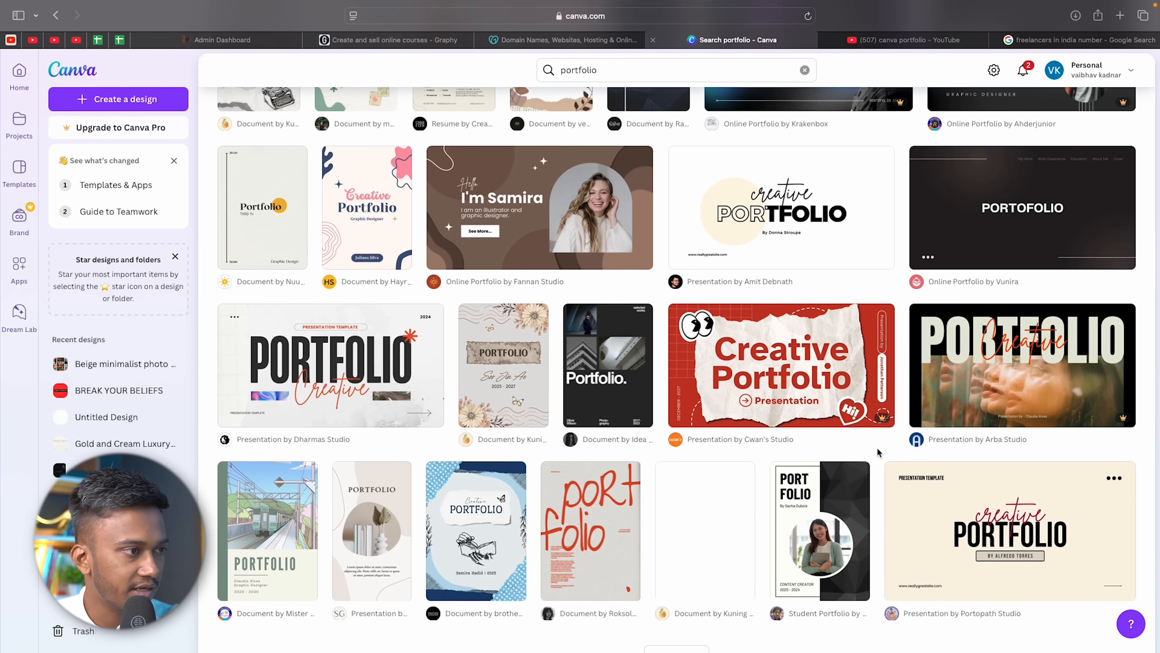
scroll(878, 453, up, 12)
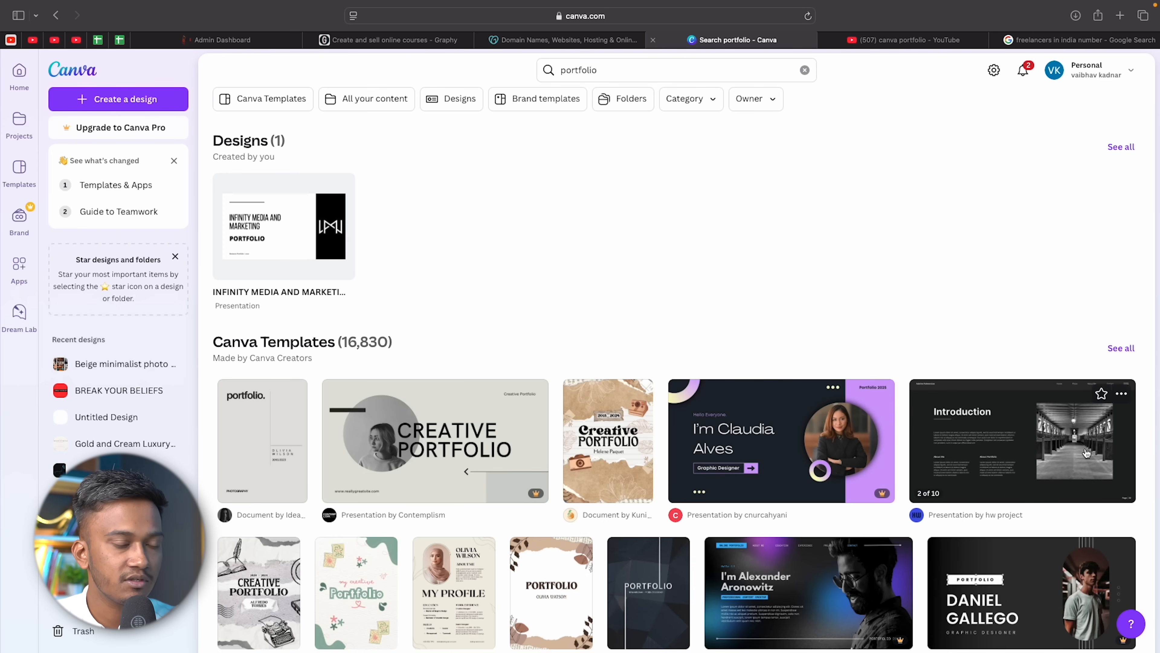
click(1078, 447)
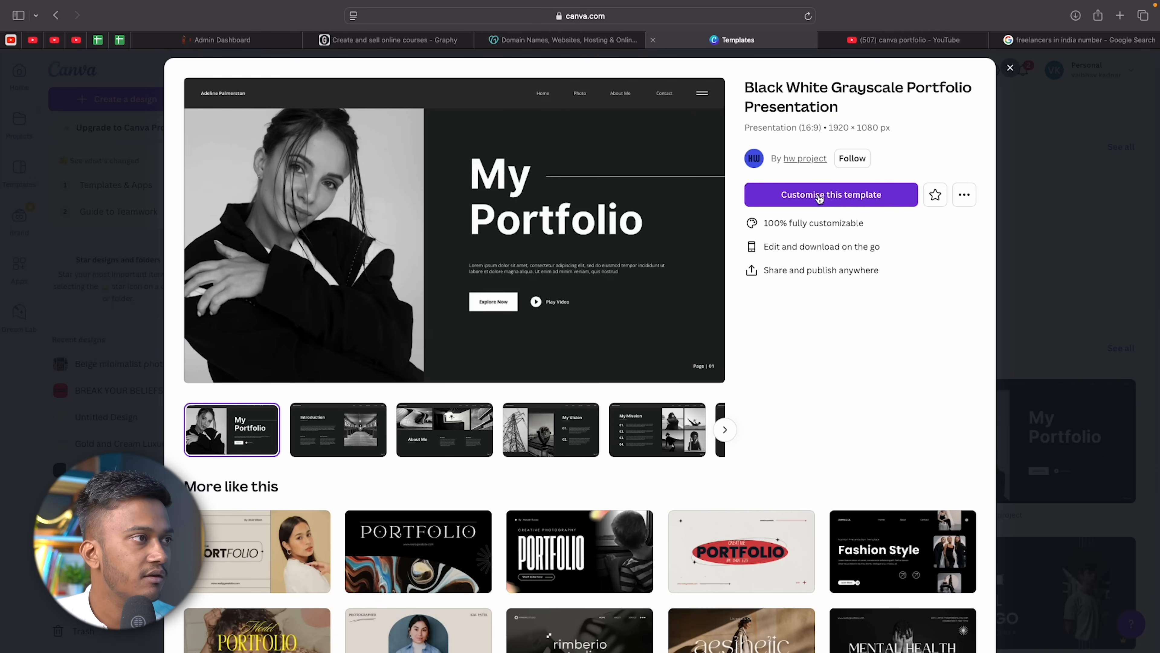
Create a 10-page design from the template, flip through its pages, and return to the cover.
click(820, 195)
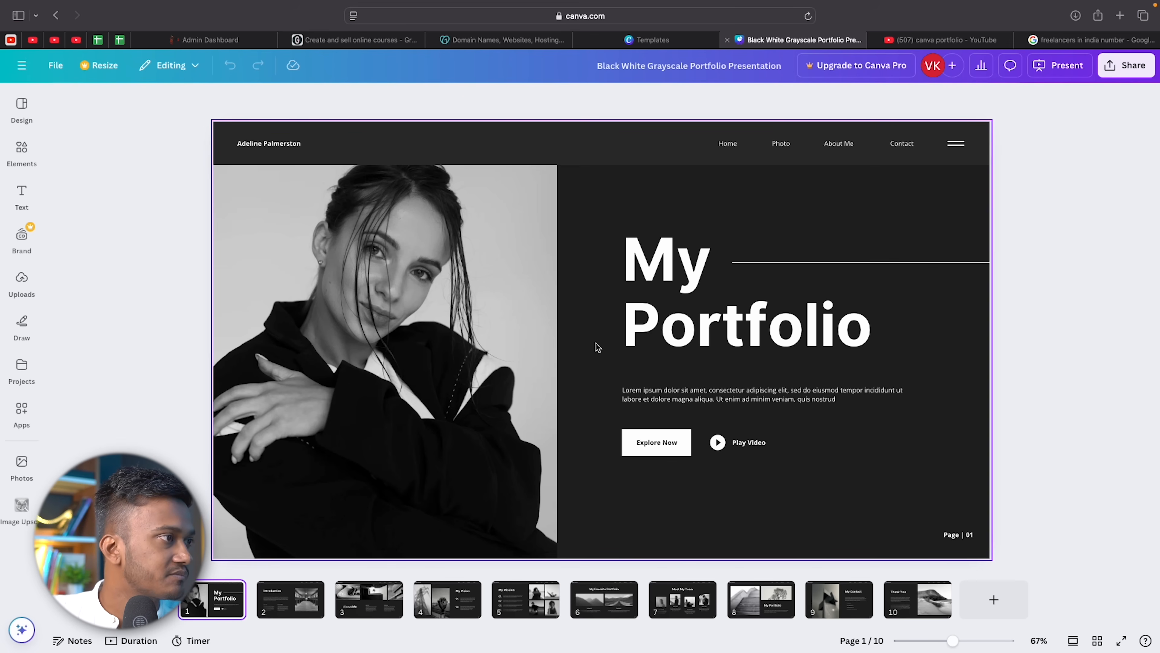
click(313, 616)
key(Right)
key(Right)
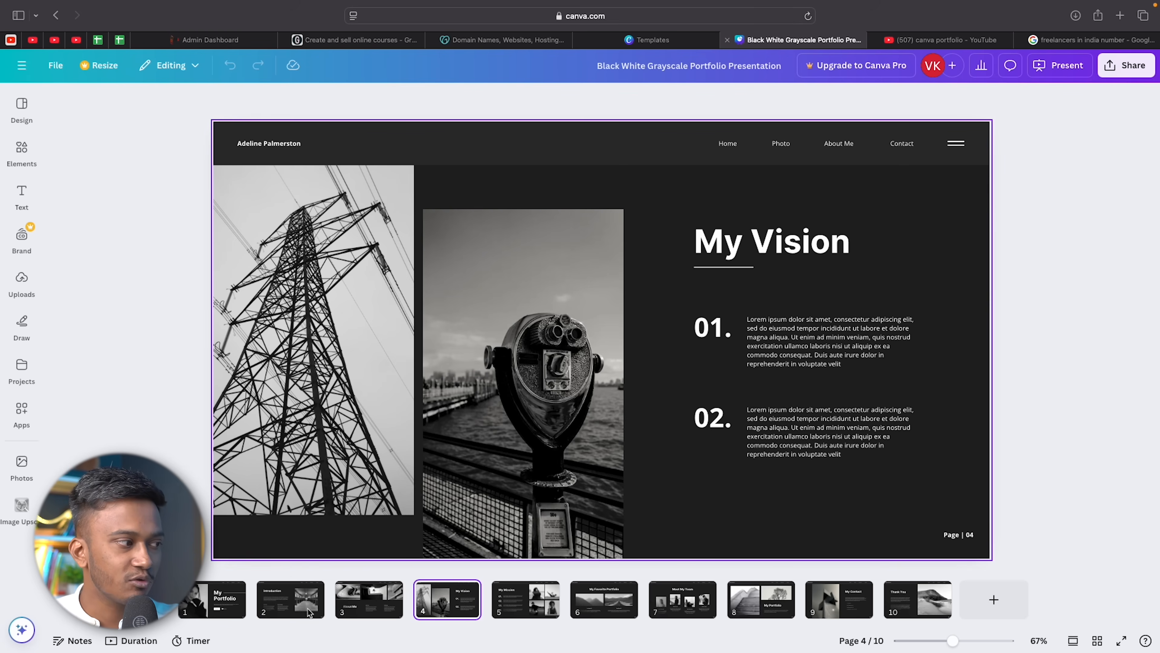
click(212, 601)
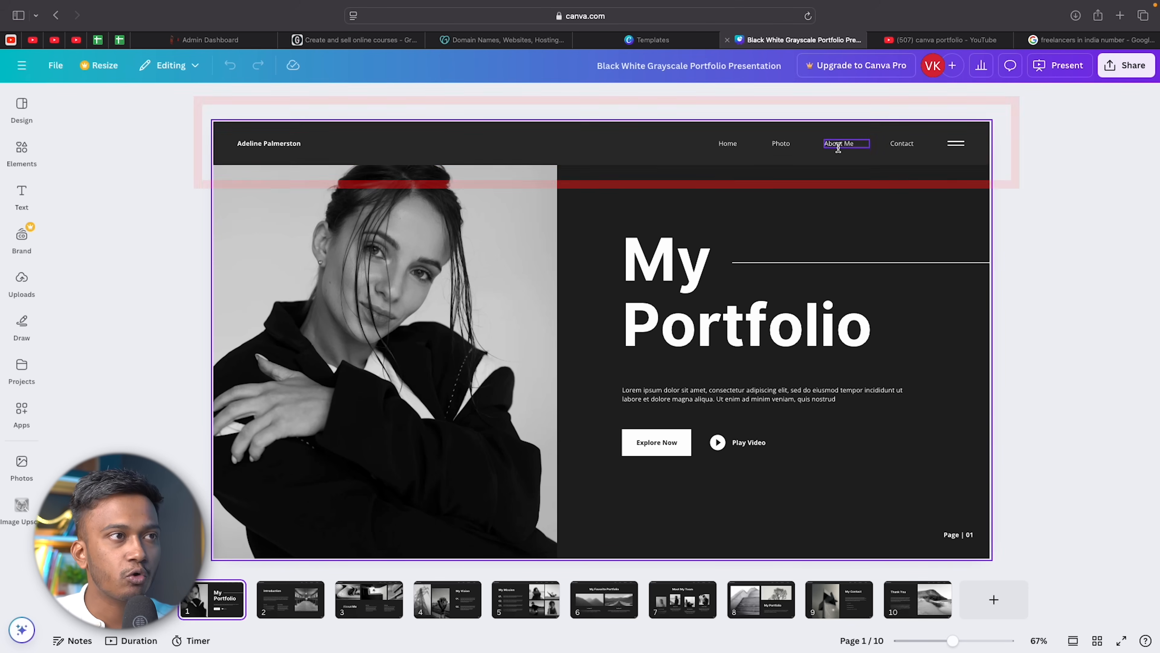
Delete the Home navigation text from the cover's header, then switch to the Instagram profile.
click(521, 146)
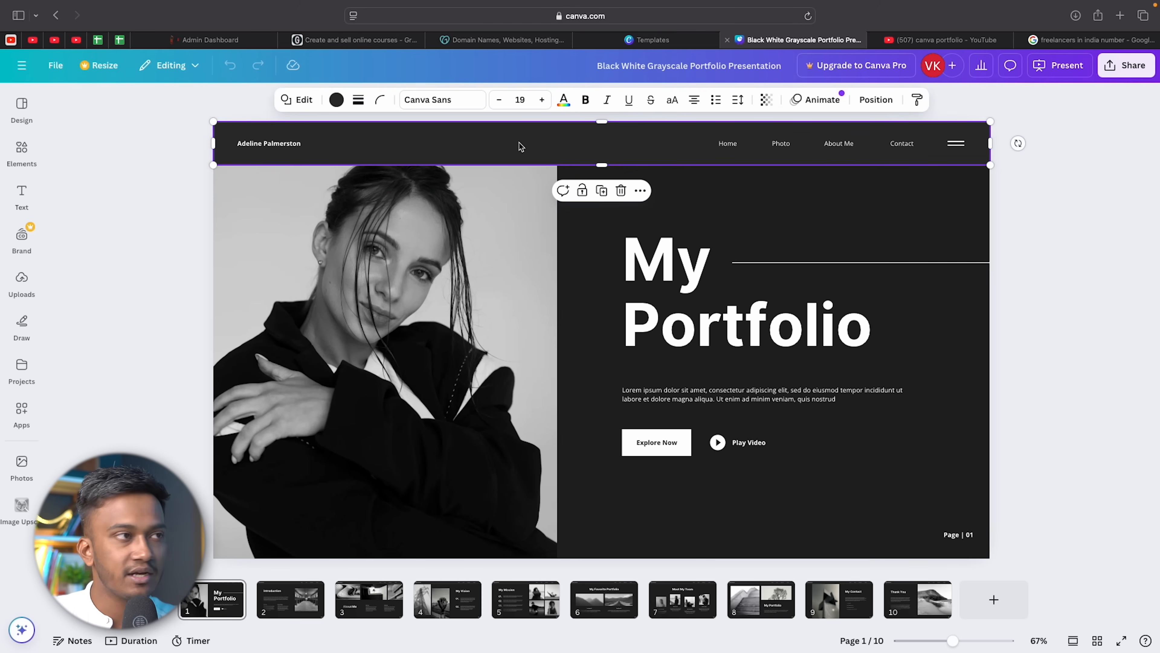
key(Escape)
double_click(730, 142)
key(Delete)
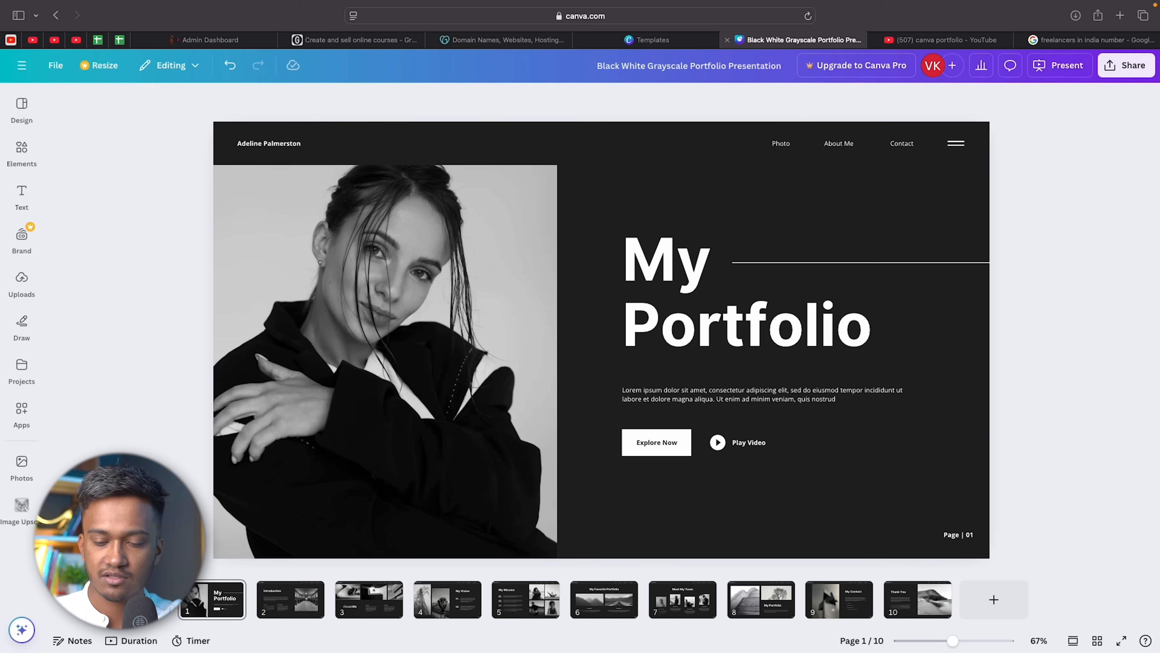
click(779, 149)
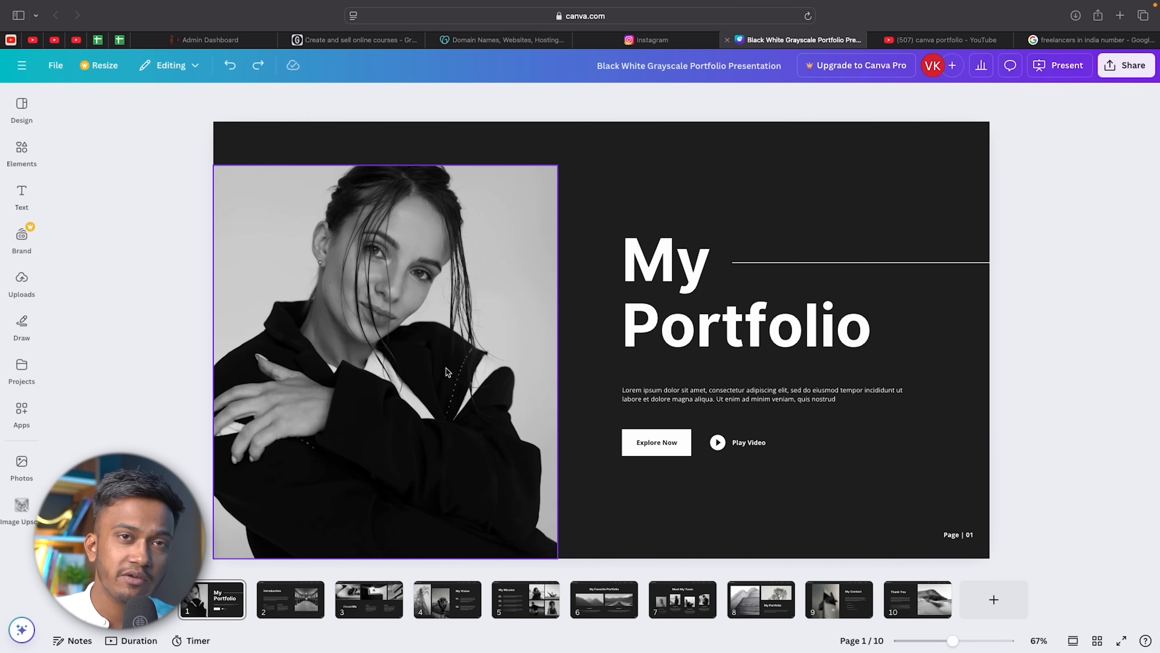
click(21, 281)
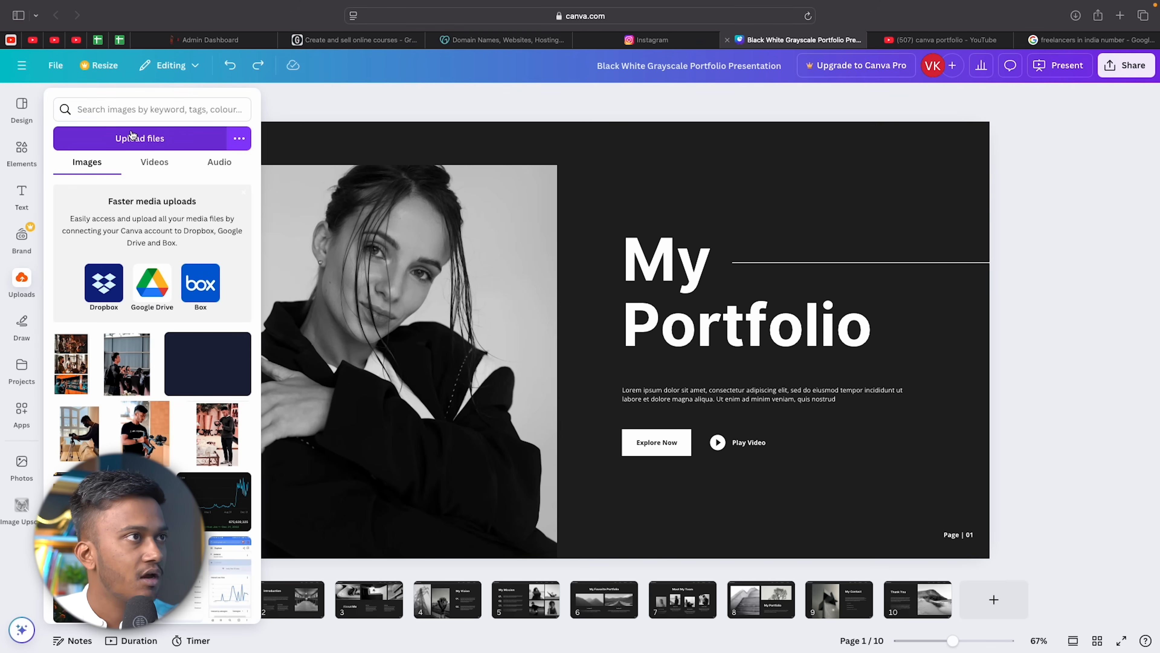
click(668, 42)
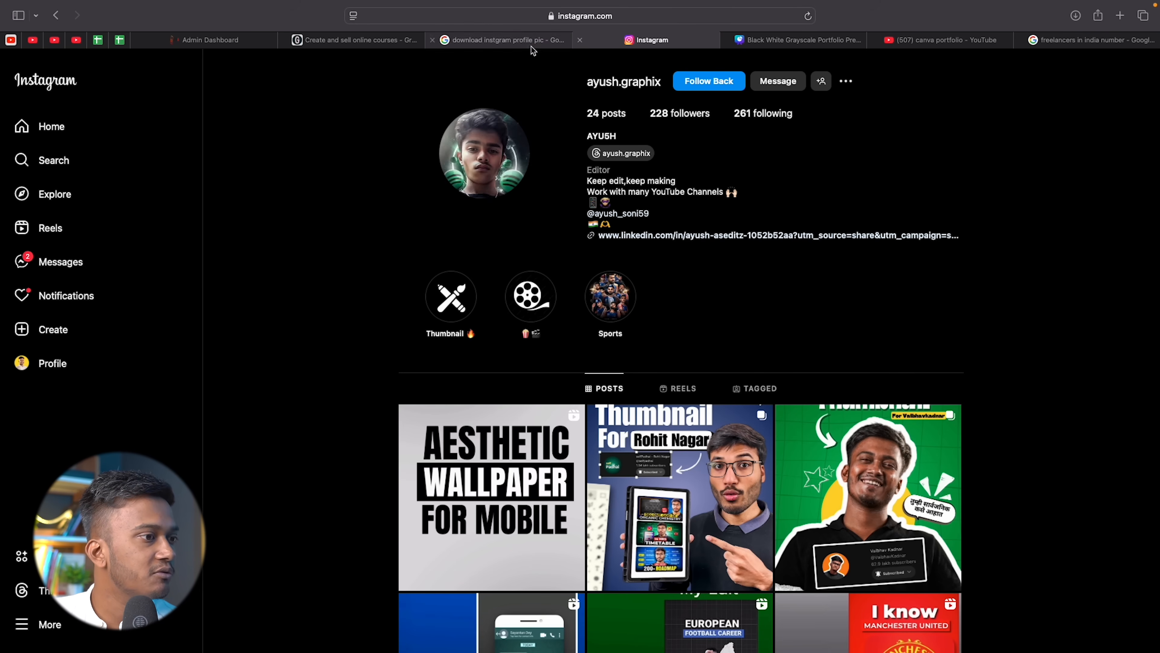
Launch Leonardo.Ai to generate images of a young kid doing graphic design, then return to Canva.
click(507, 41)
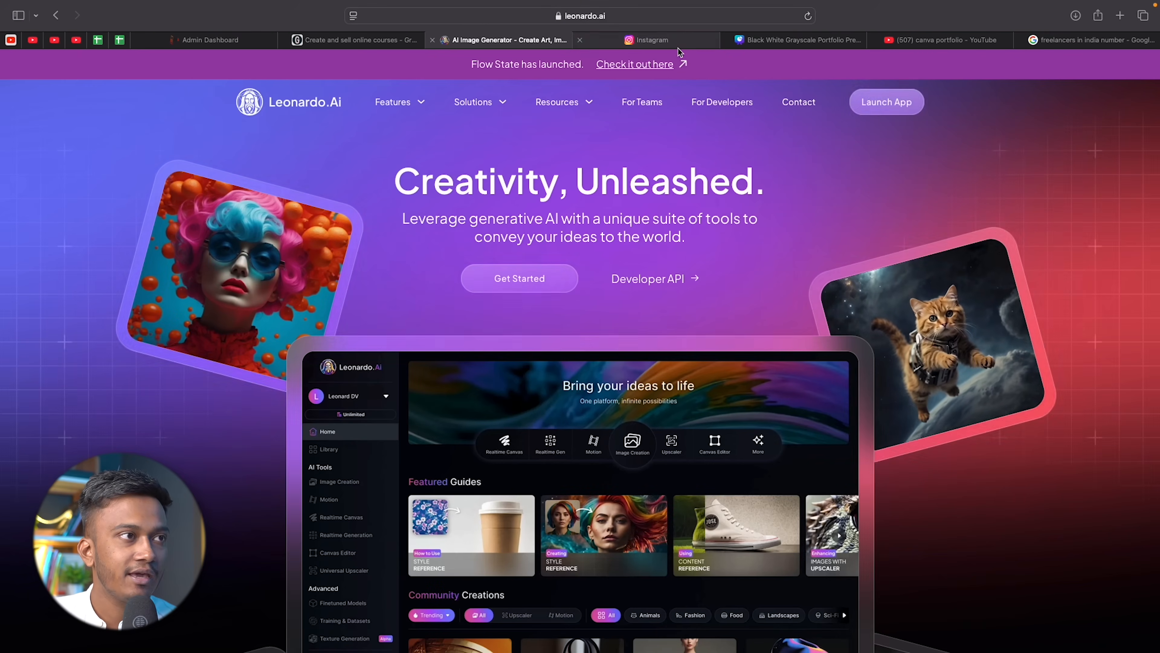
click(894, 106)
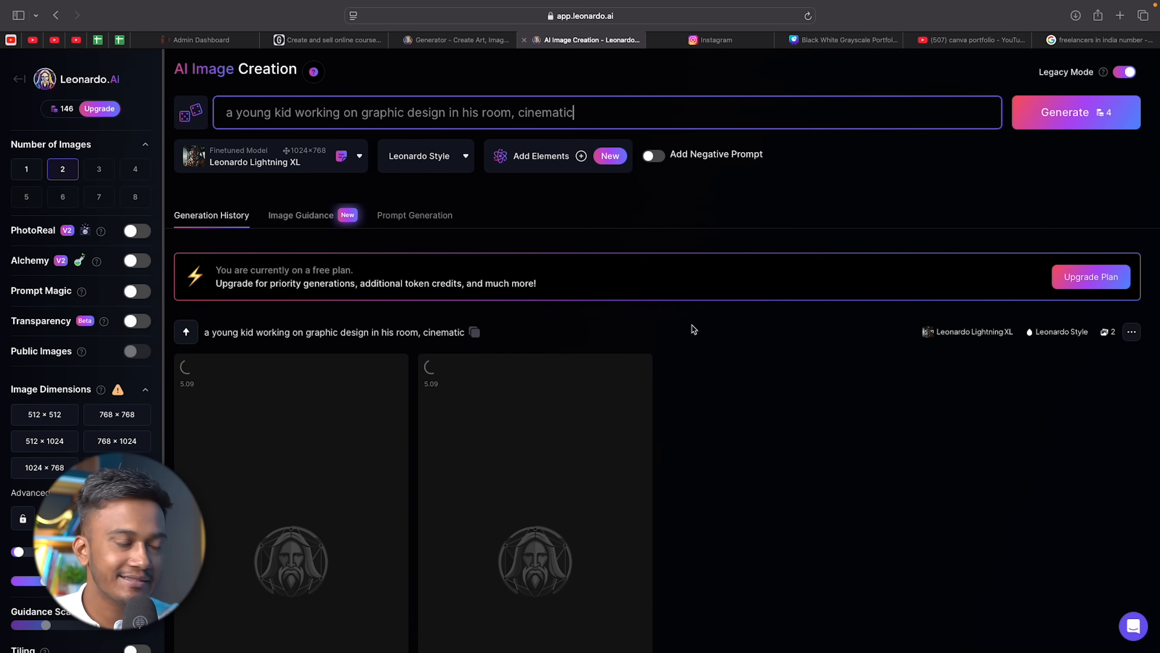
scroll(694, 329, down, 10)
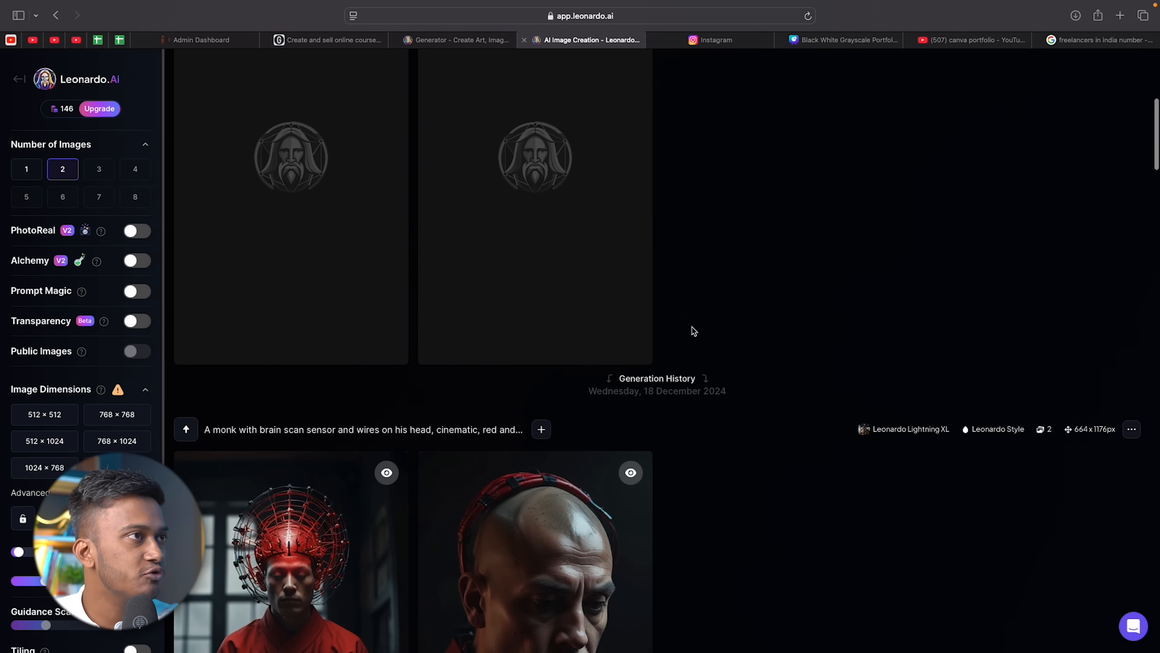
click(716, 41)
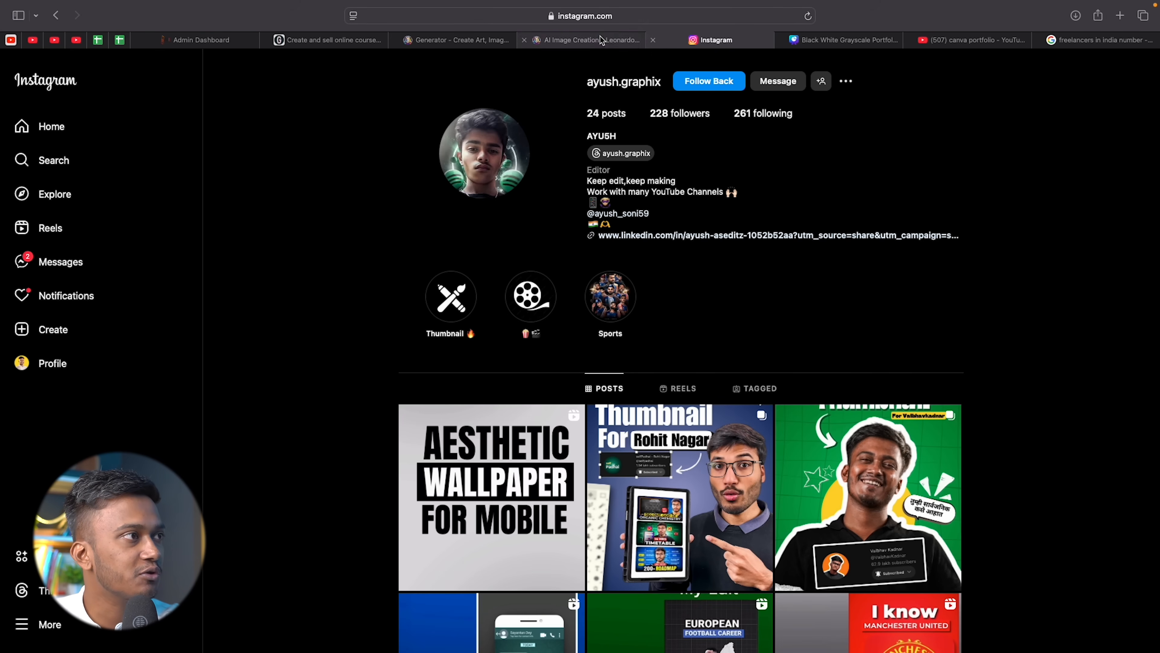
click(836, 41)
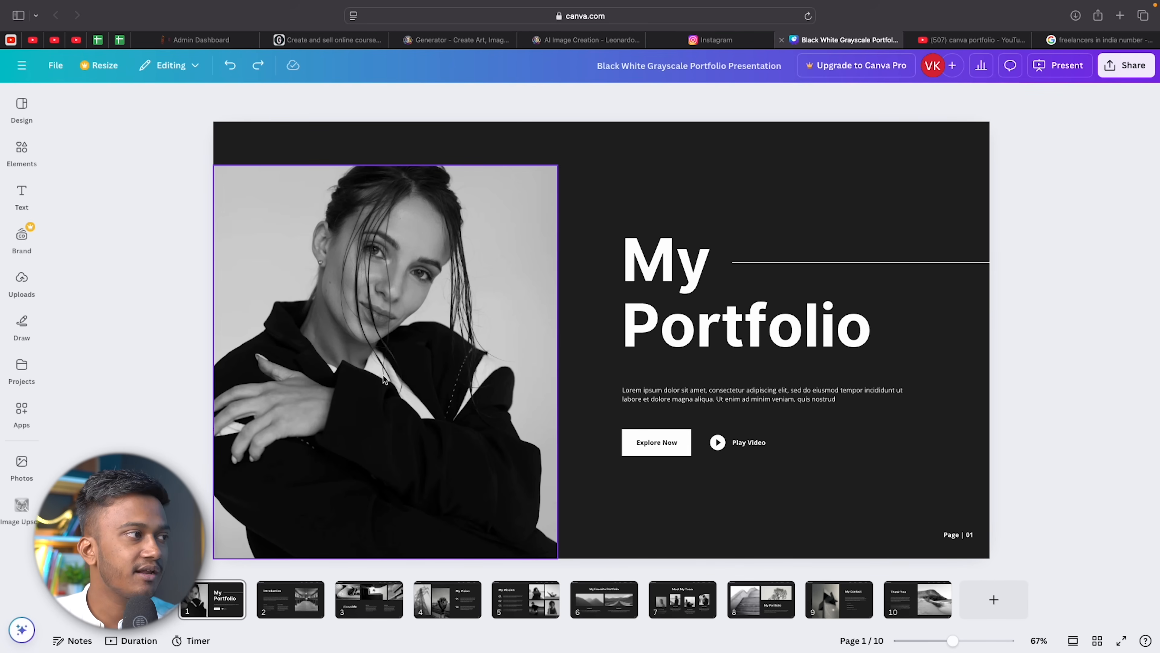
Extend the woman's photo up to the slide's top edge, then go back to Leonardo.Ai.
click(457, 226)
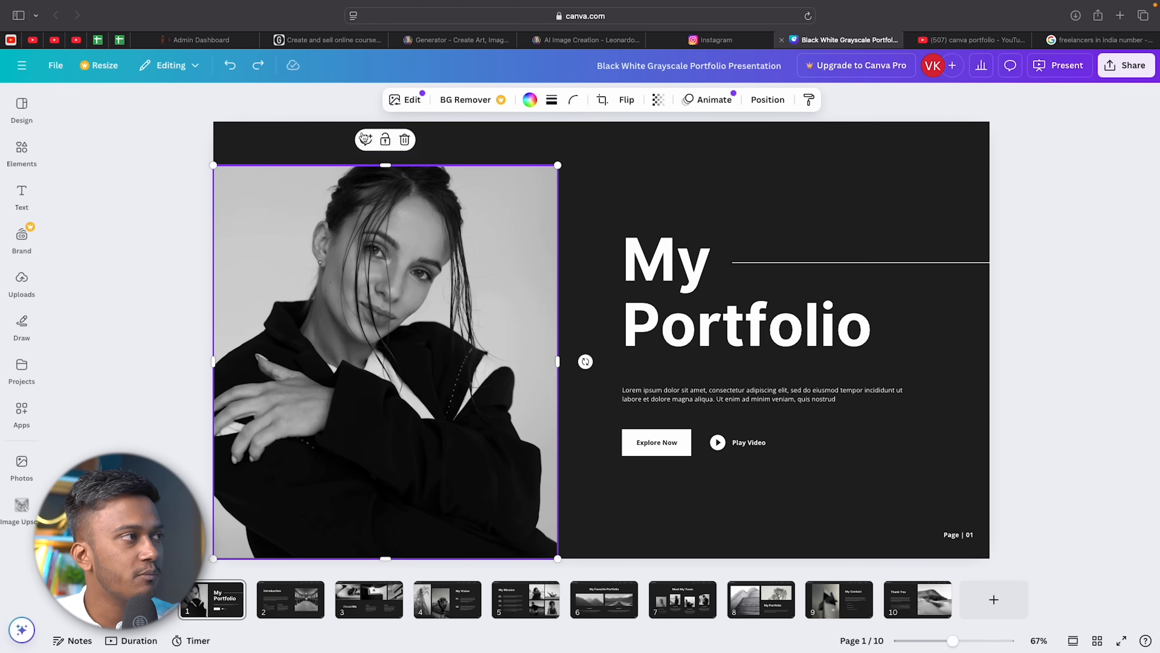
drag(386, 167, 385, 122)
click(144, 190)
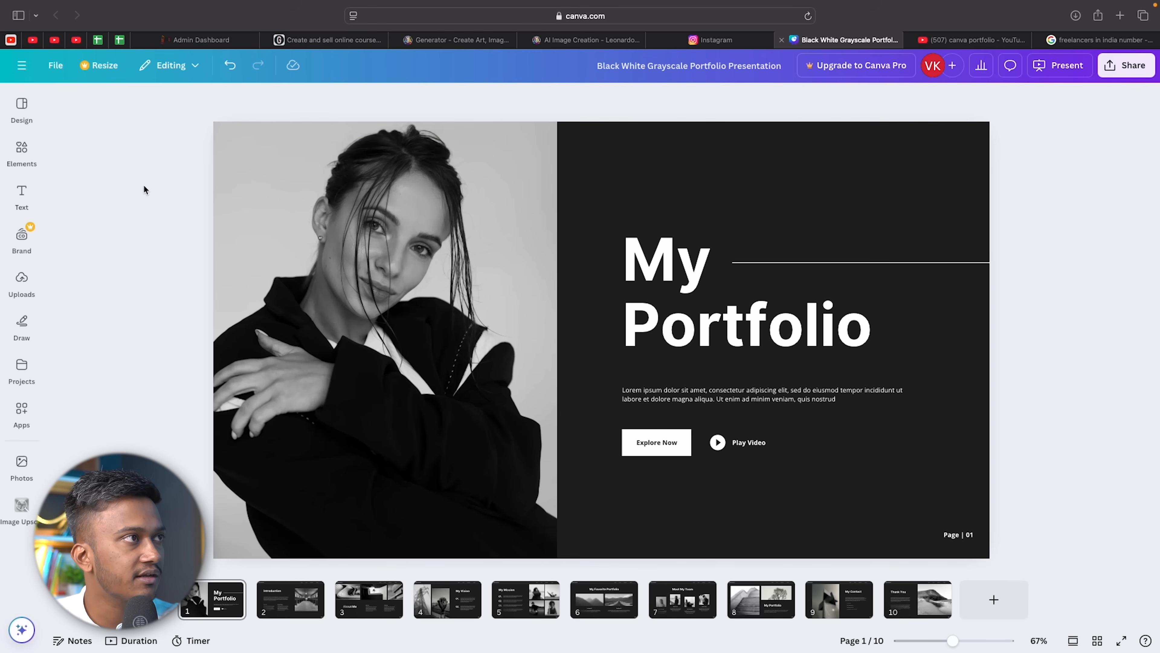
click(587, 41)
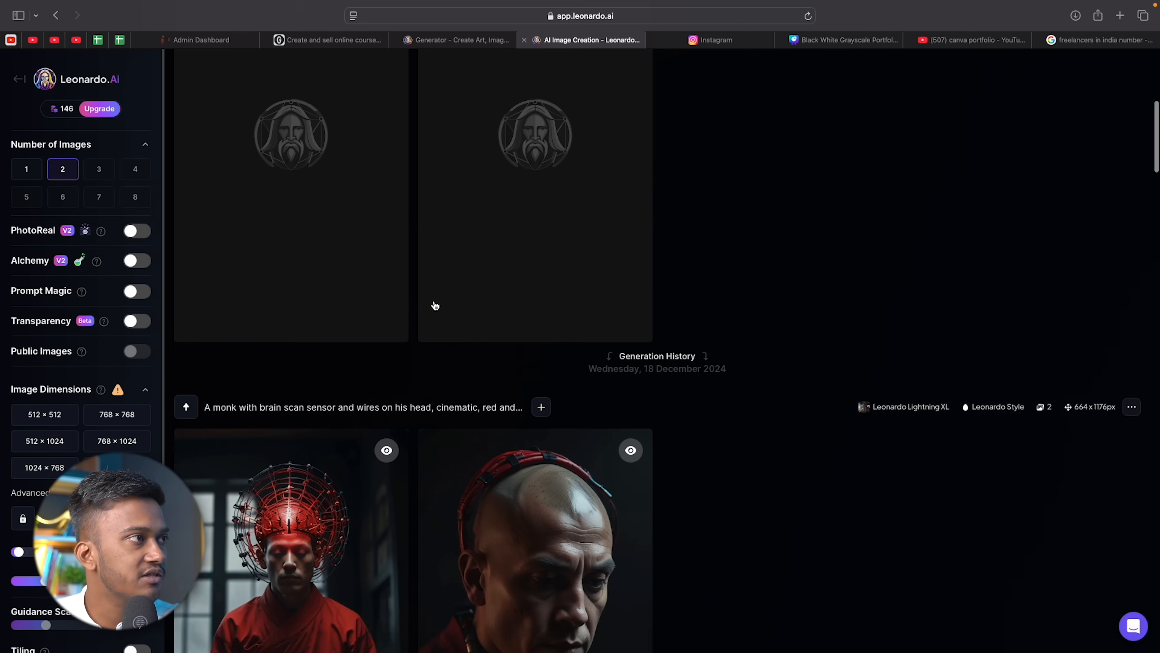
Change 'kid' to 'teenage boy' in the Leonardo prompt, generate, and return to the Canva deck.
scroll(435, 305, down, 5)
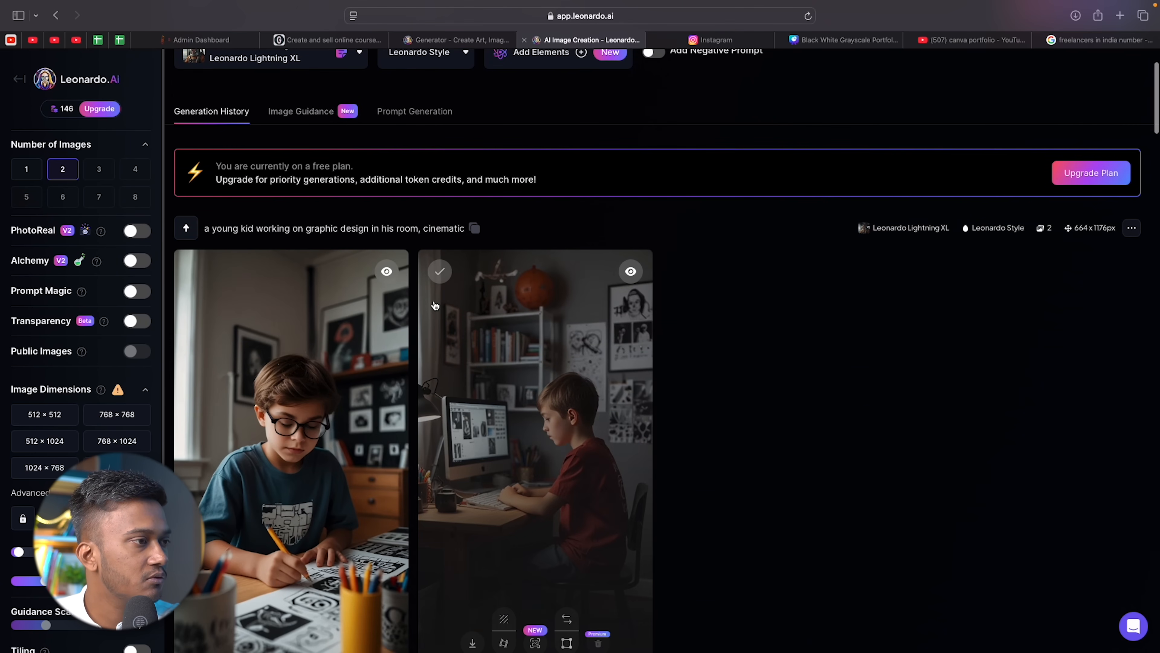
scroll(435, 305, up, 3)
double_click(276, 113)
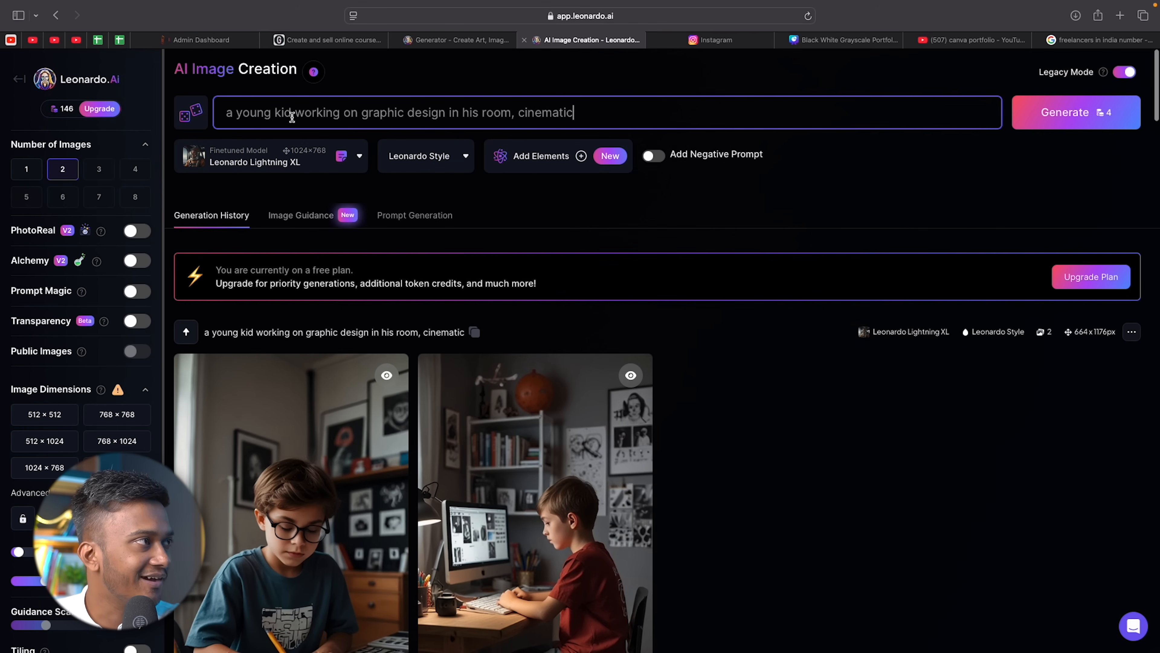
text(teenag)
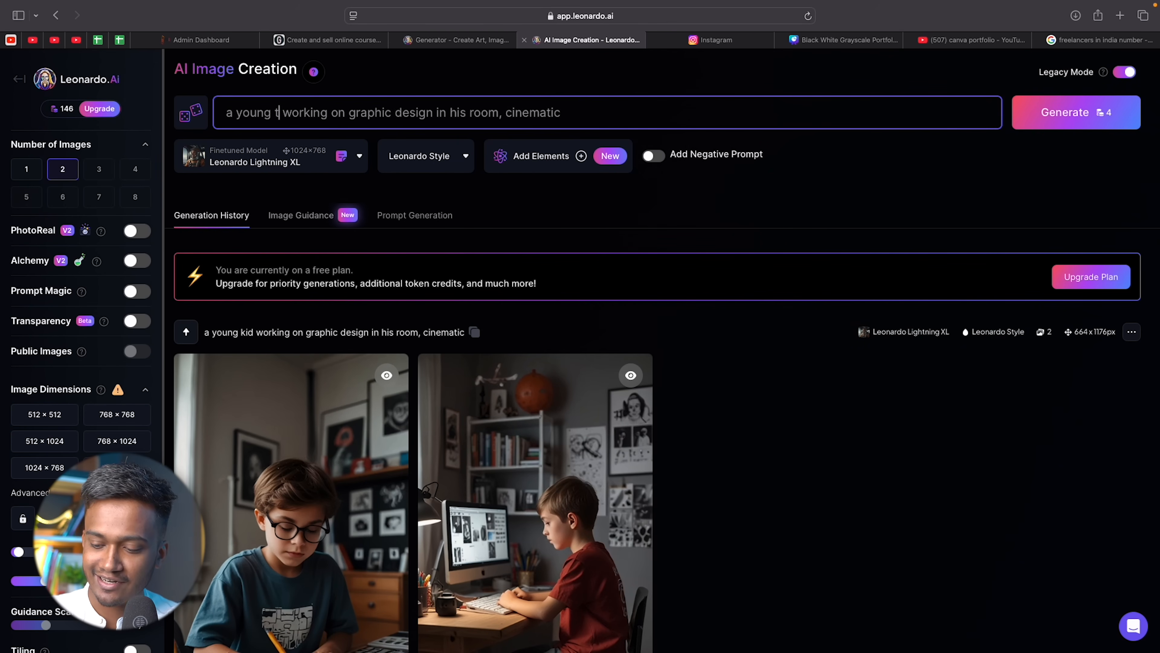
text(e boy)
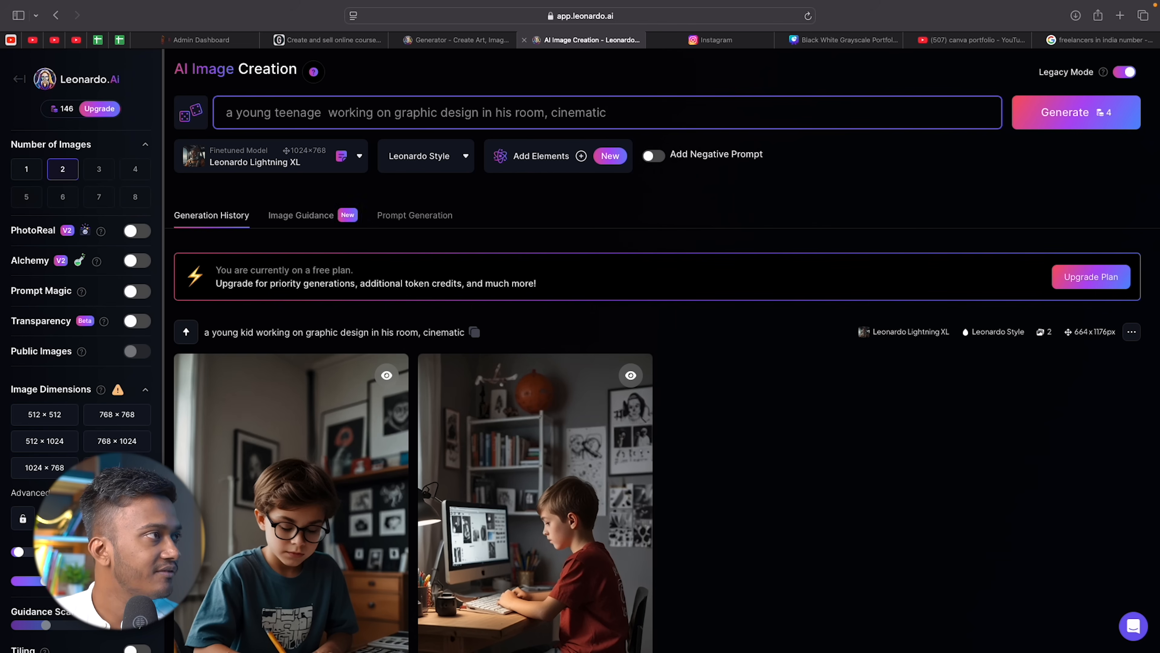
key(Return)
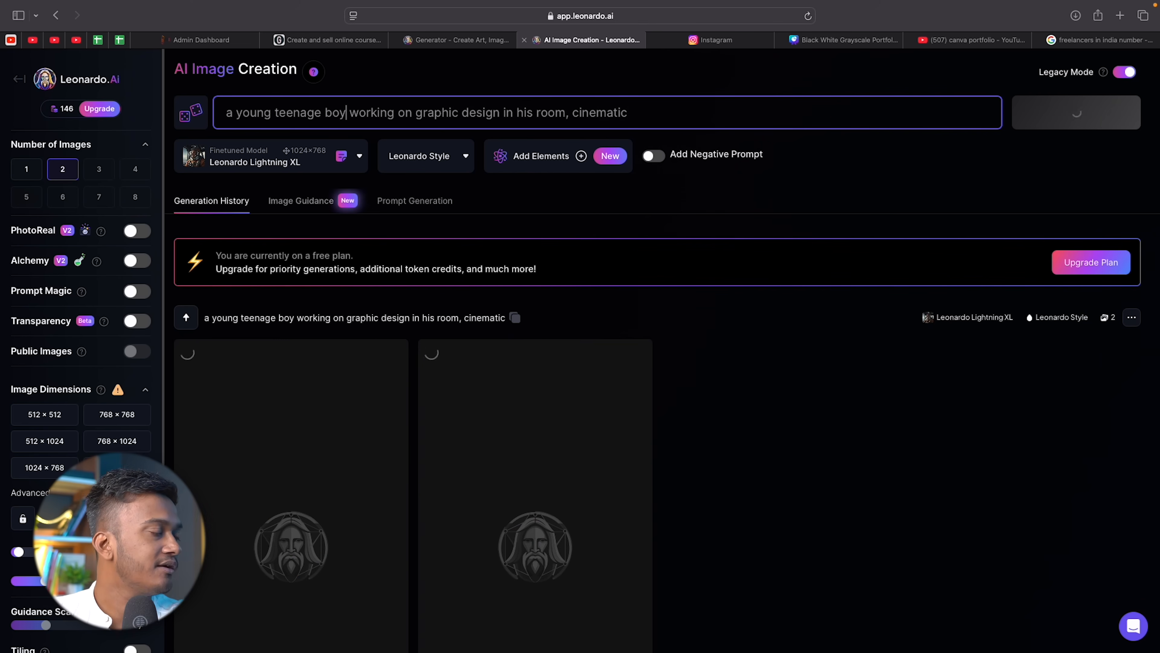
scroll(349, 263, down, 5)
scroll(350, 264, down, 8)
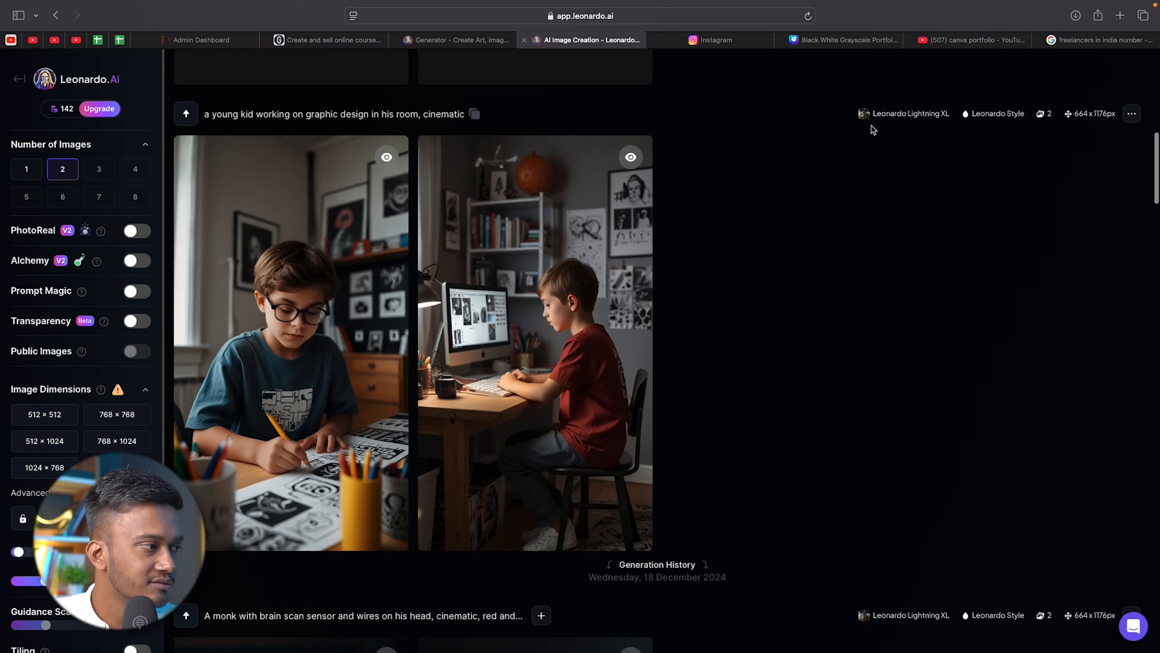
scroll(873, 130, up, 10)
scroll(873, 131, up, 5)
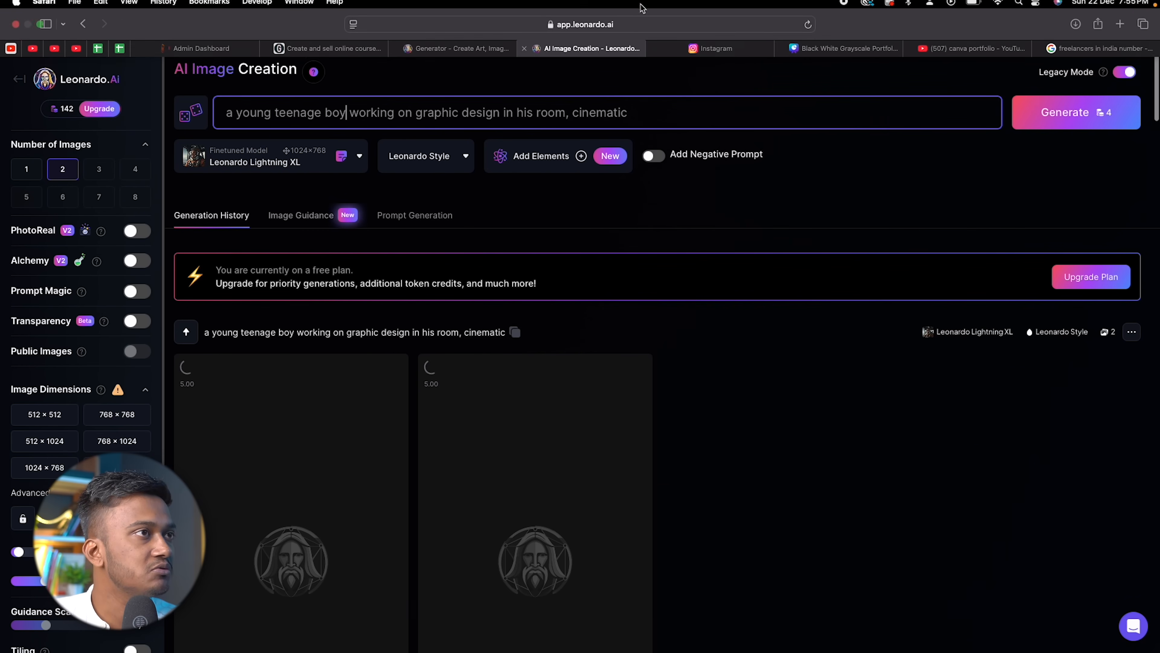
click(745, 56)
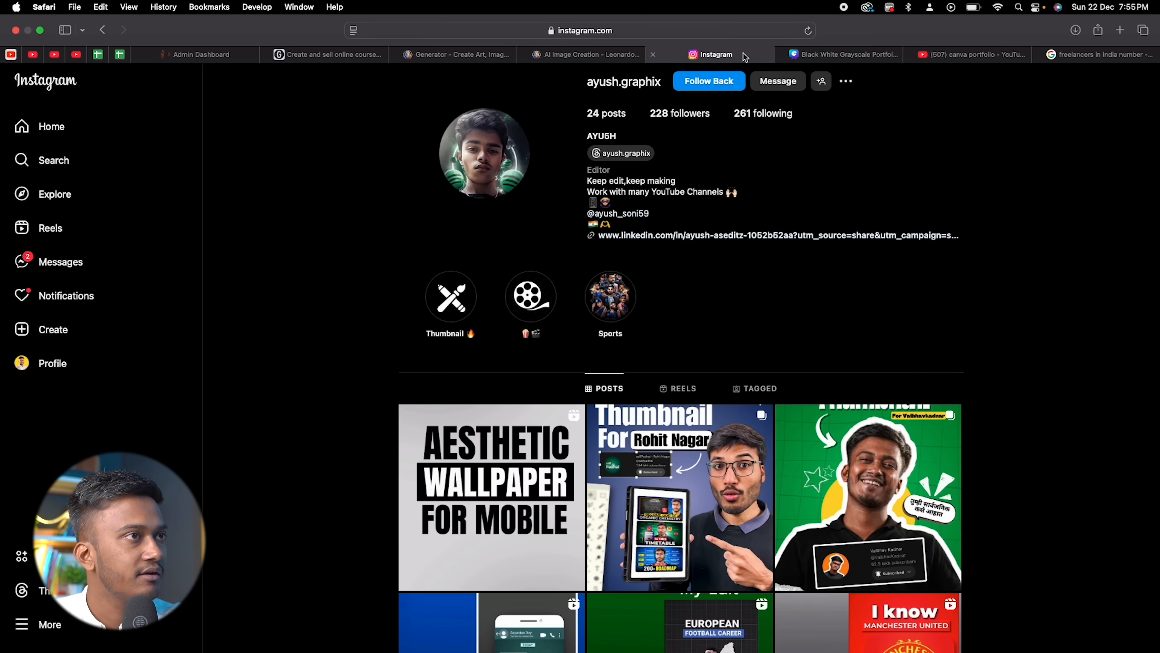
click(817, 55)
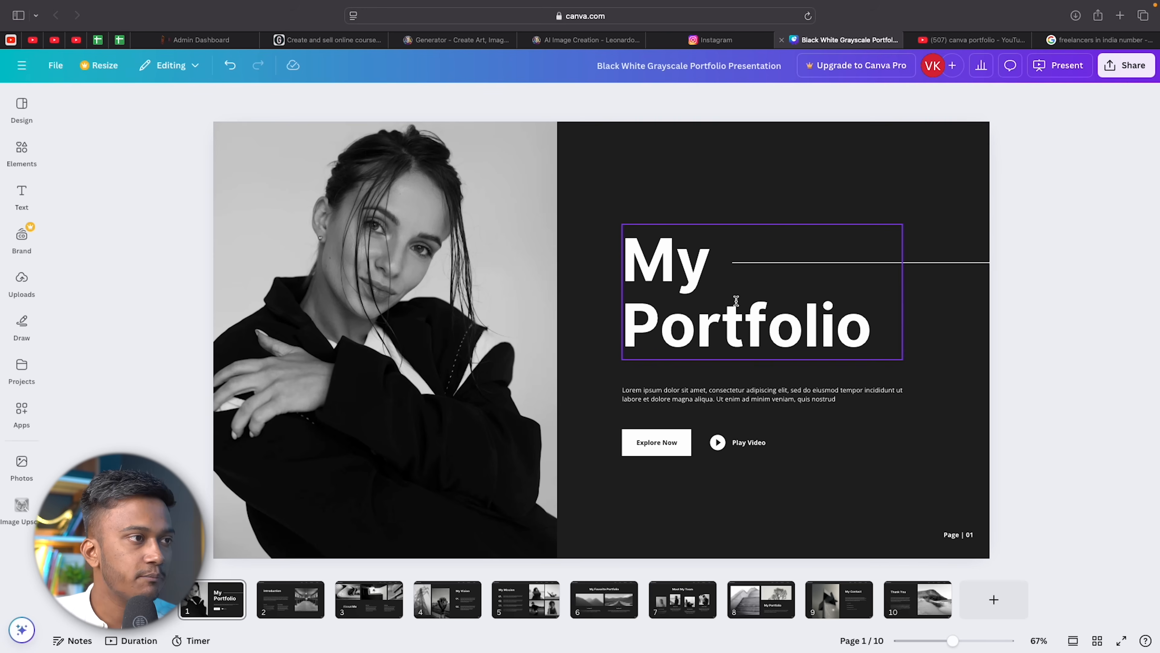
Add a text box on the cover with the designer's name and 'GRAPHIC DESIGN'.
click(715, 188)
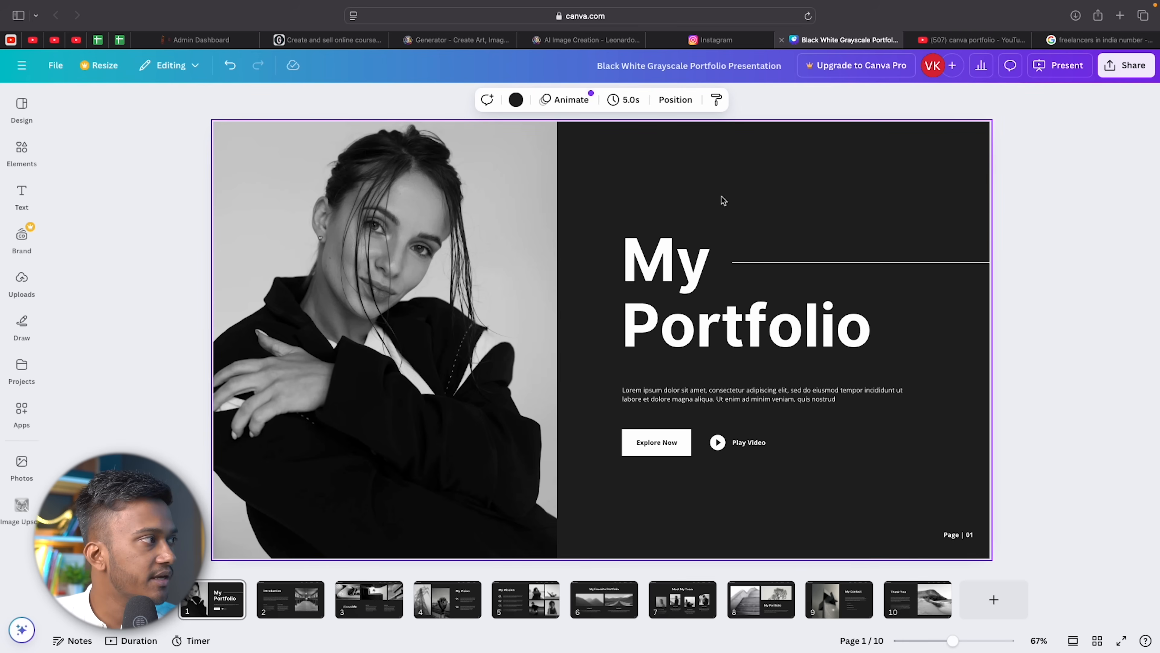
click(22, 195)
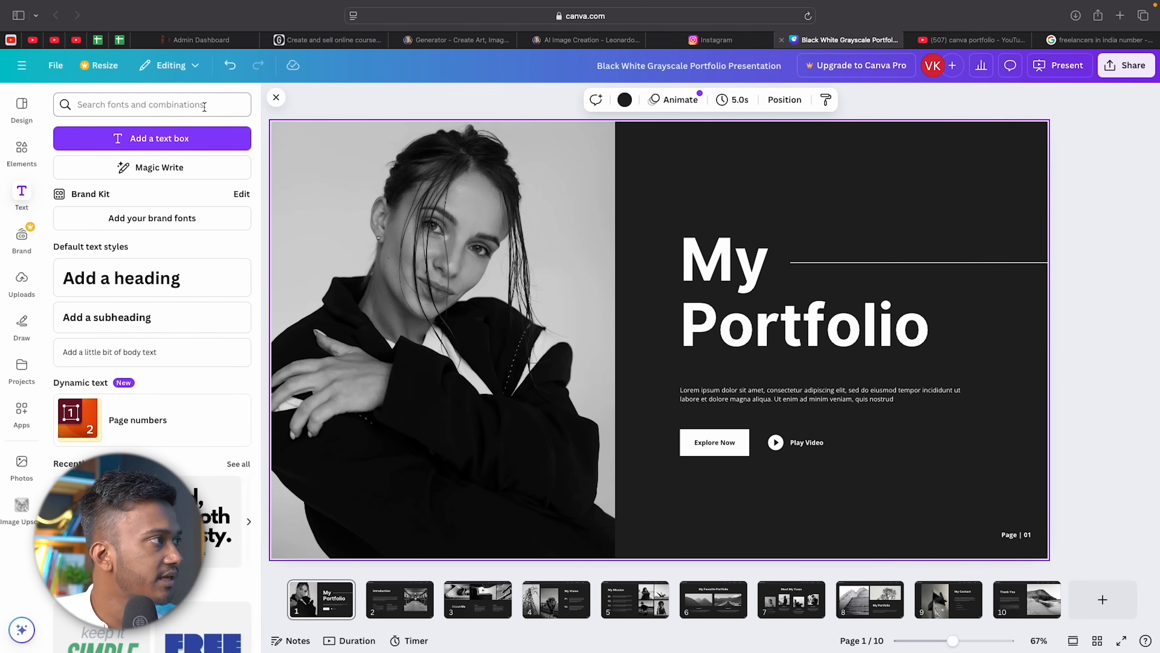
click(159, 139)
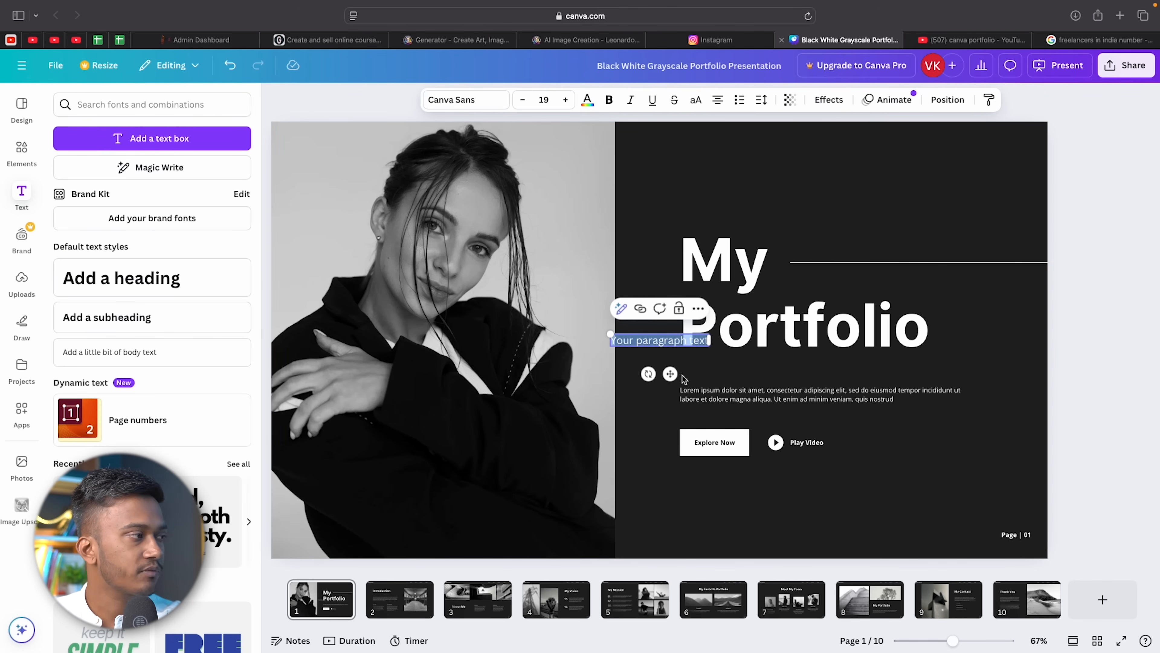
text(AYUSH)
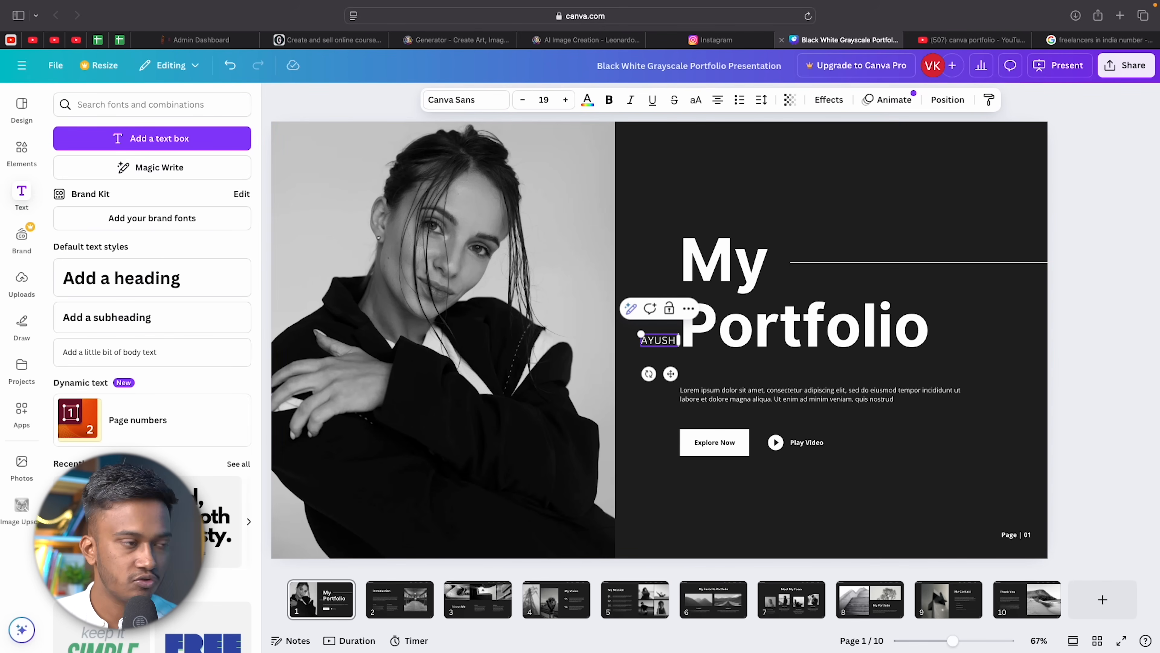
text( SON)
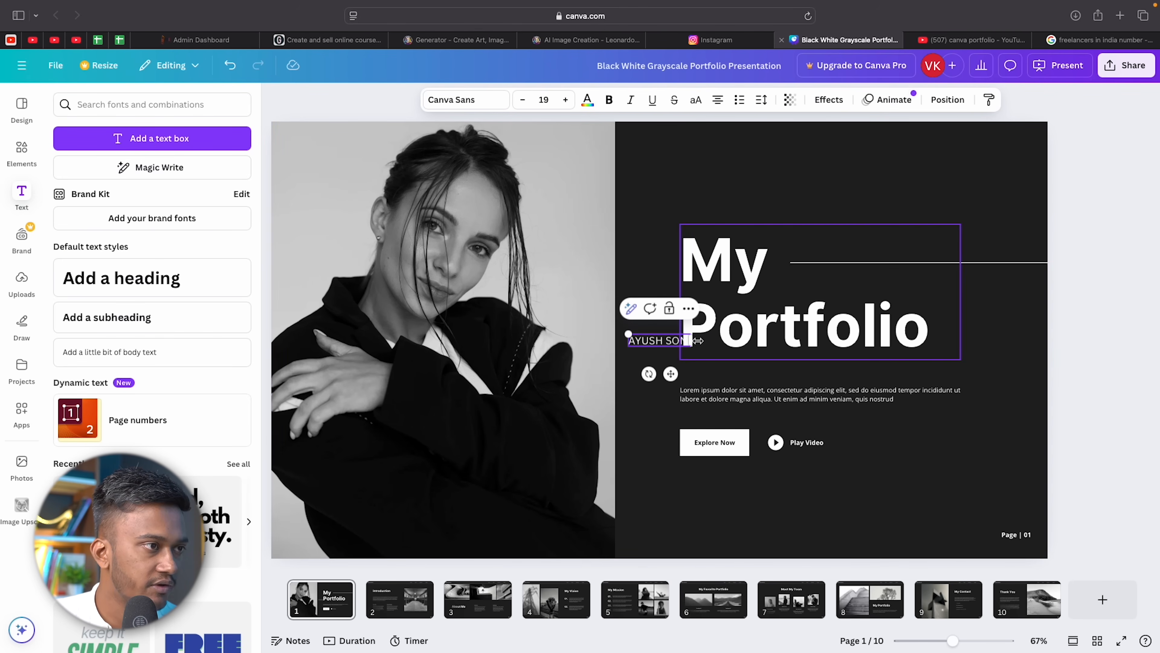
text(I - GRAPHIC)
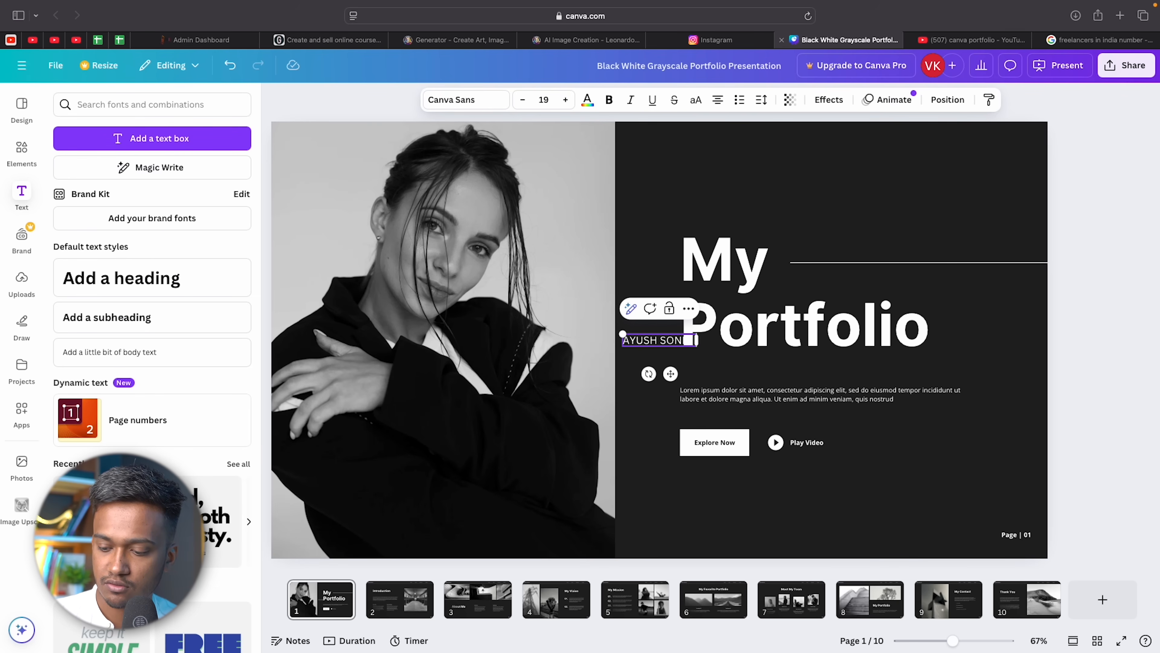
text( DESIGN)
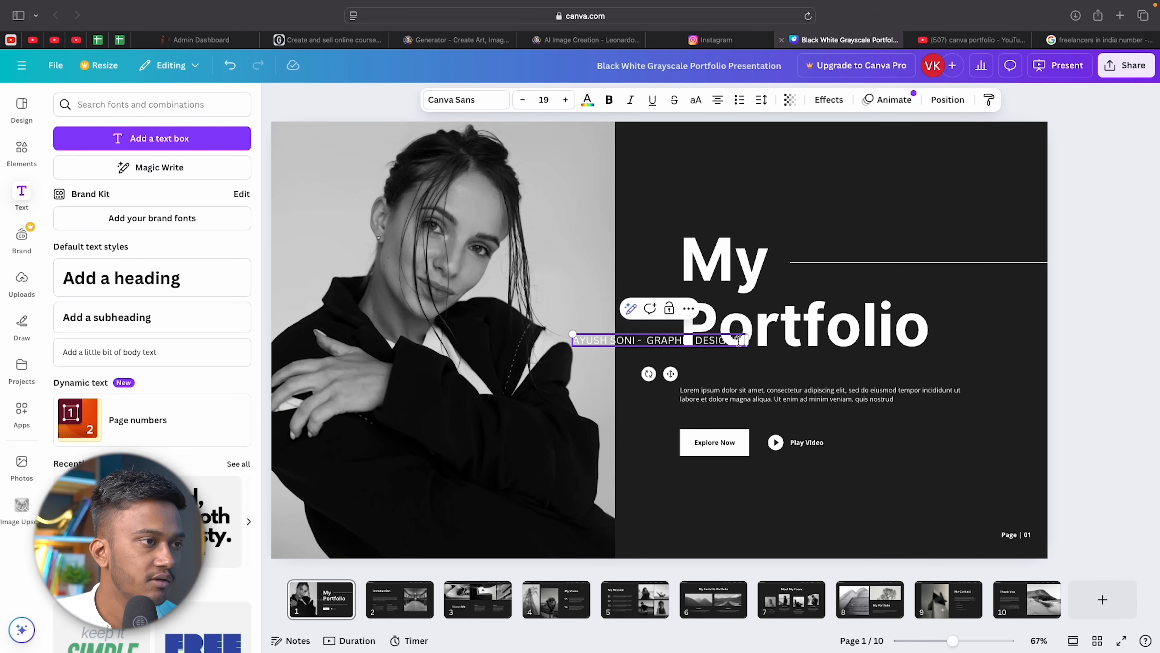
Place the subtitle above the My Portfolio heading and enlarge it to about 26.6.
drag(671, 374, 777, 255)
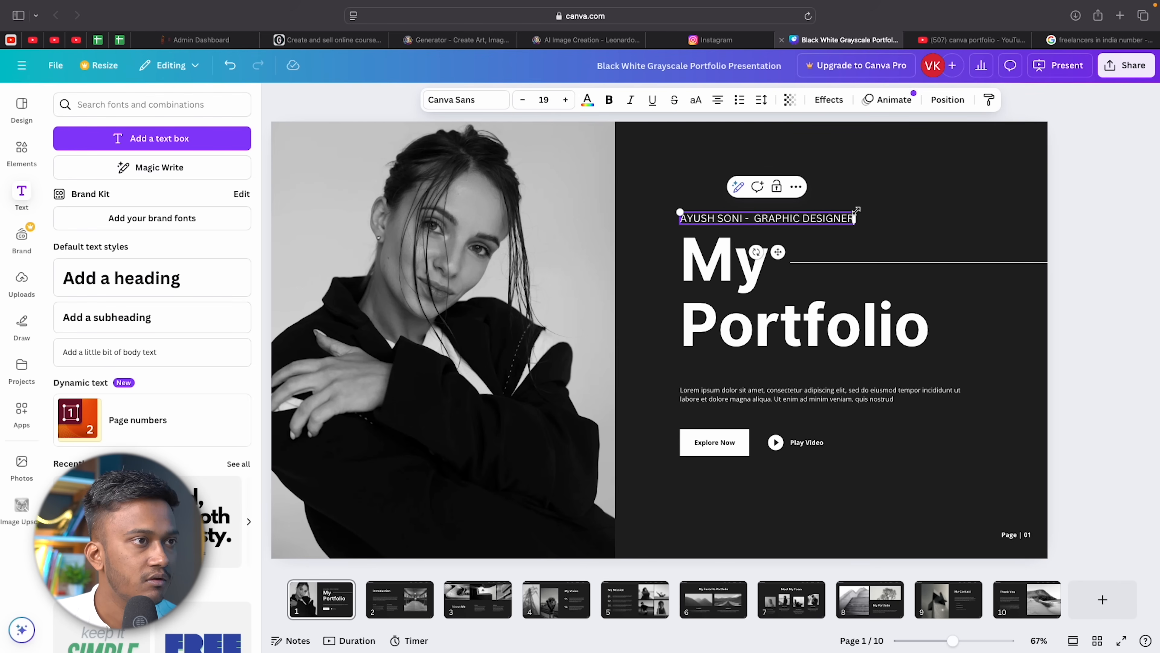
drag(861, 211, 927, 206)
click(919, 171)
drag(786, 217, 784, 220)
click(927, 176)
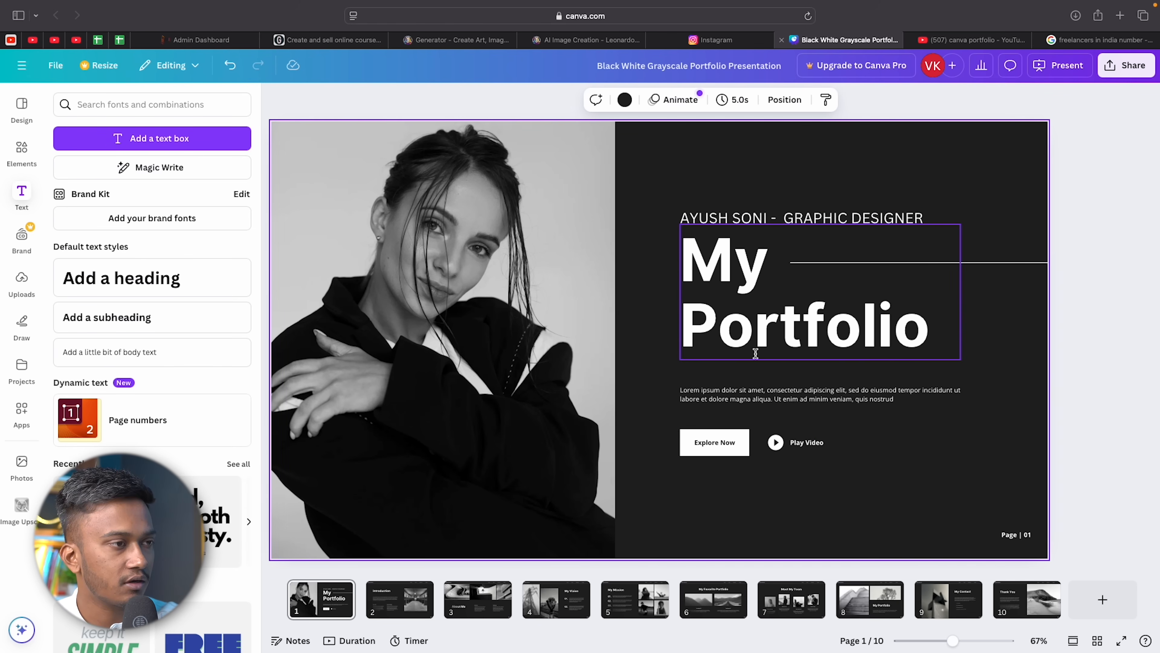
Delete the Lorem ipsum text, Explore Now button, Play Video text and play icon.
click(743, 390)
click(742, 392)
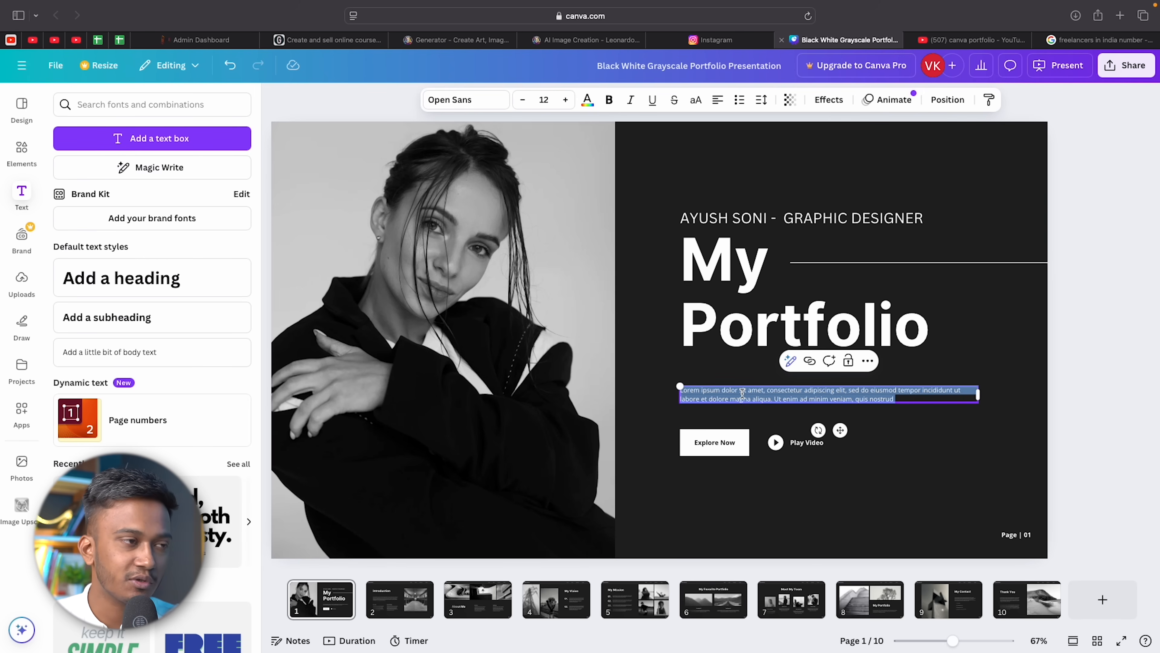
key(BackSpace)
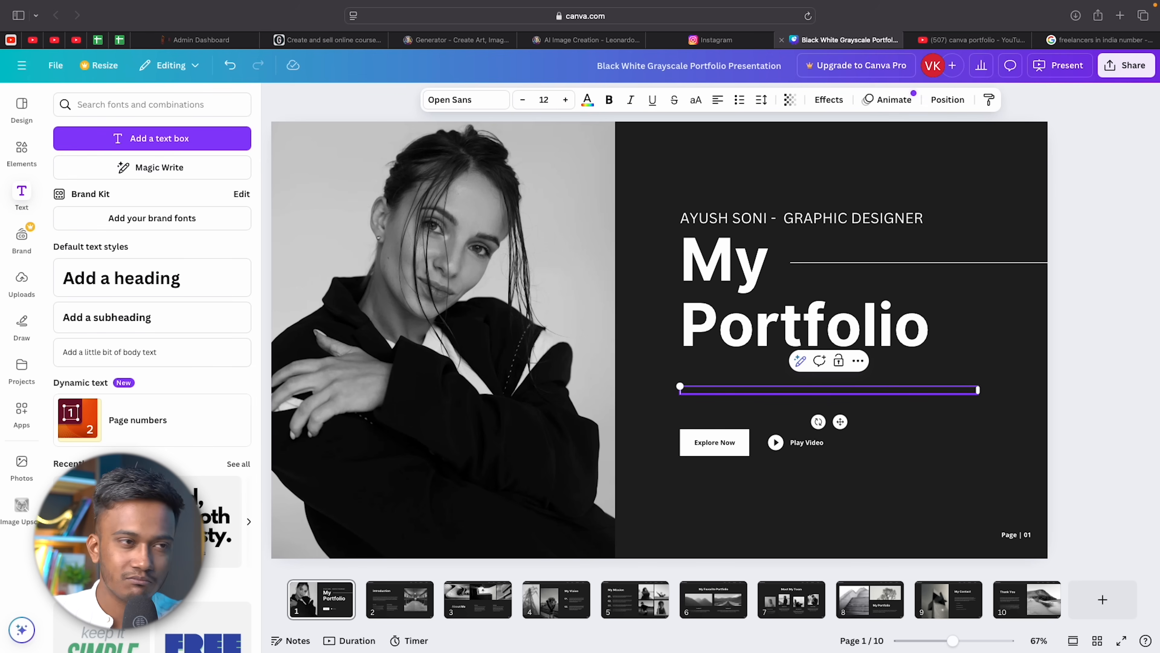
click(926, 442)
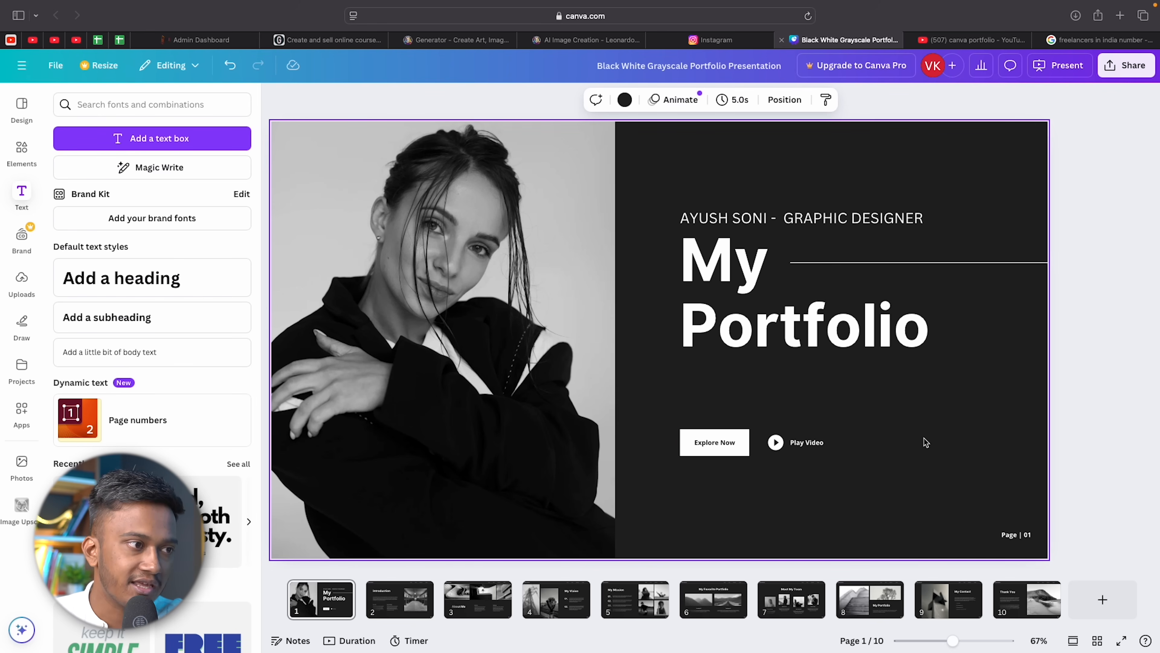
click(721, 449)
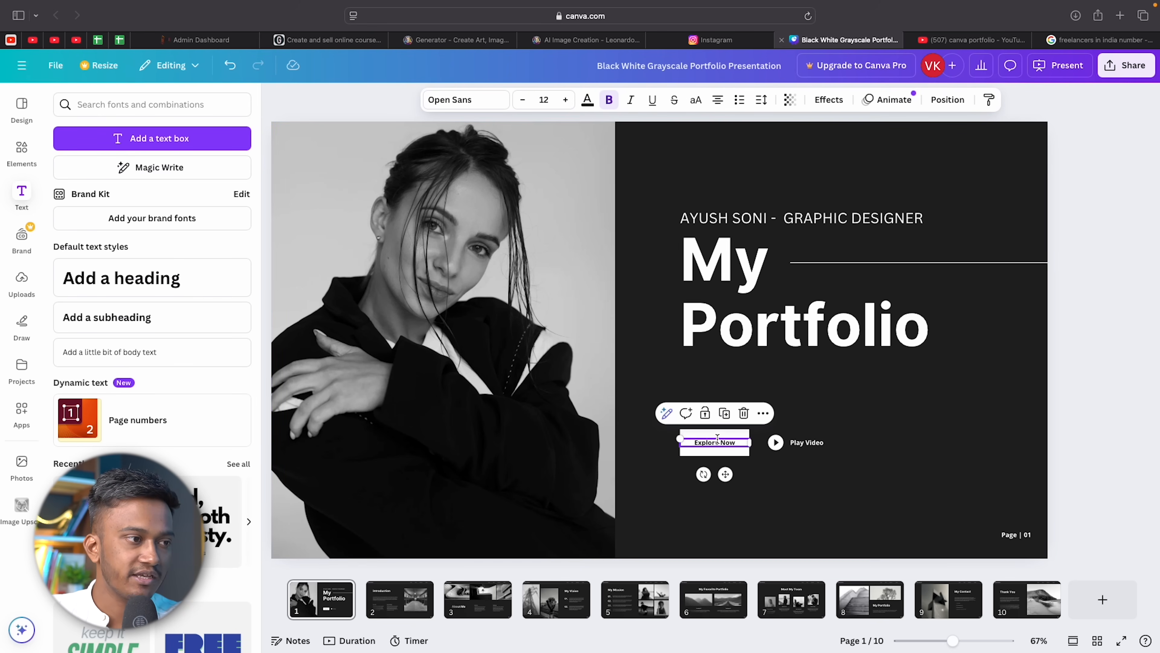
click(741, 414)
click(713, 454)
key(Delete)
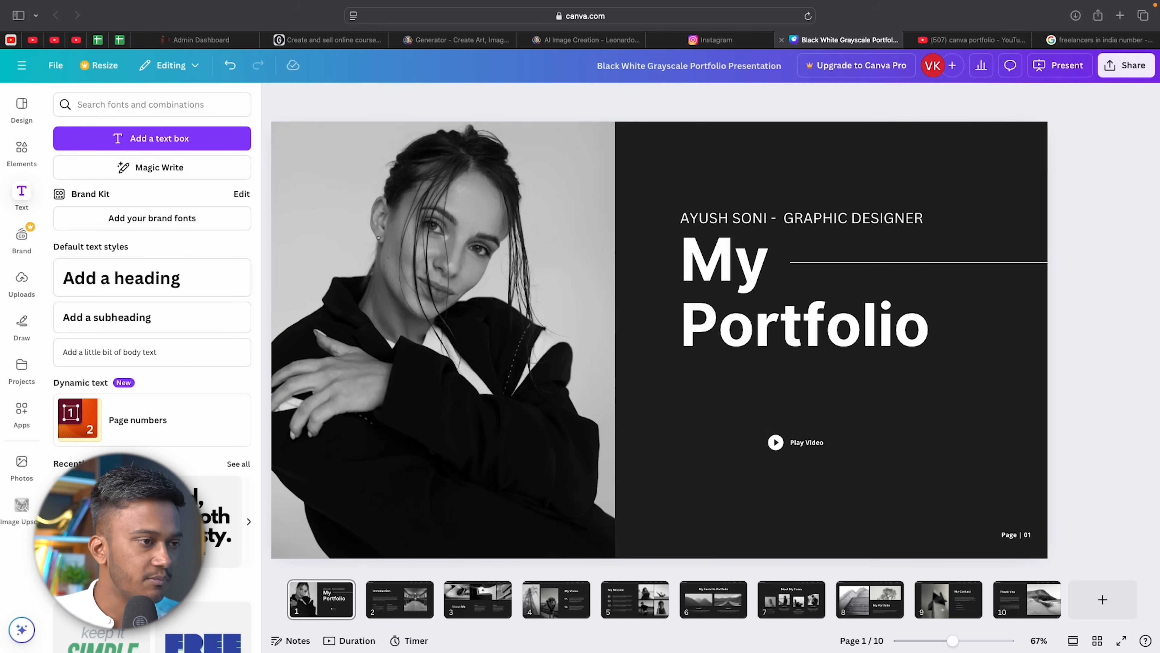
click(820, 441)
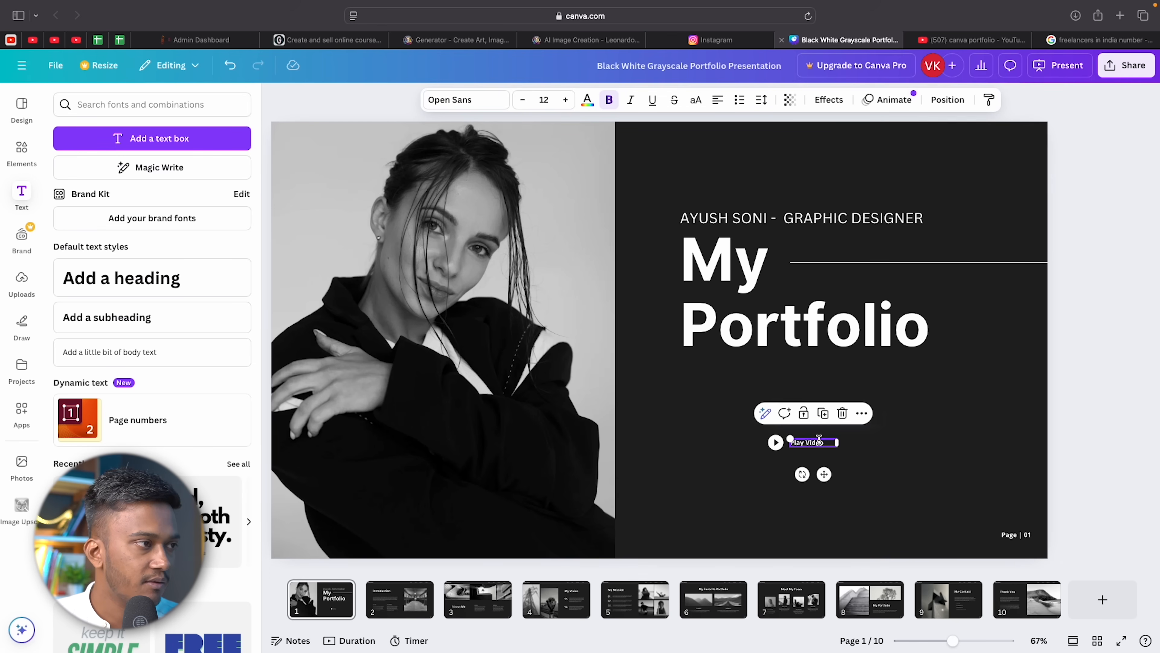
key(Delete)
click(775, 442)
key(Delete)
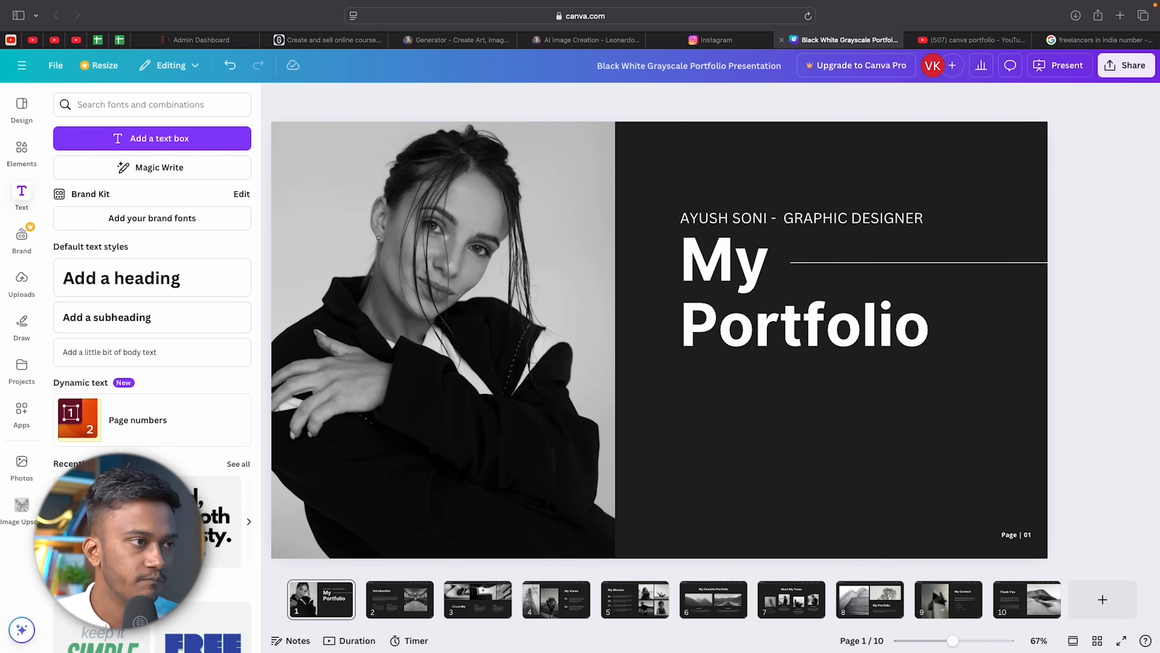
Lower the My Portfolio heading, divider line and subtitle, and make the subtitle bold.
click(770, 339)
drag(801, 321, 806, 370)
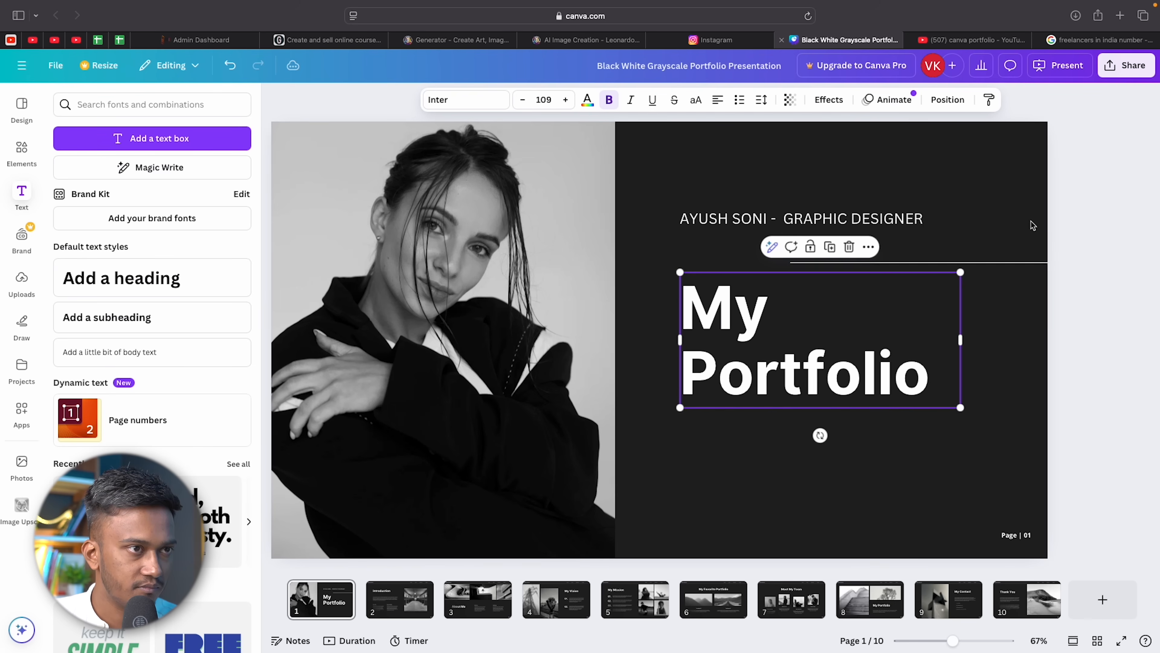
mouse_move(1005, 263)
mouse_down()
mouse_move(1008, 285)
mouse_move(1010, 272)
mouse_up()
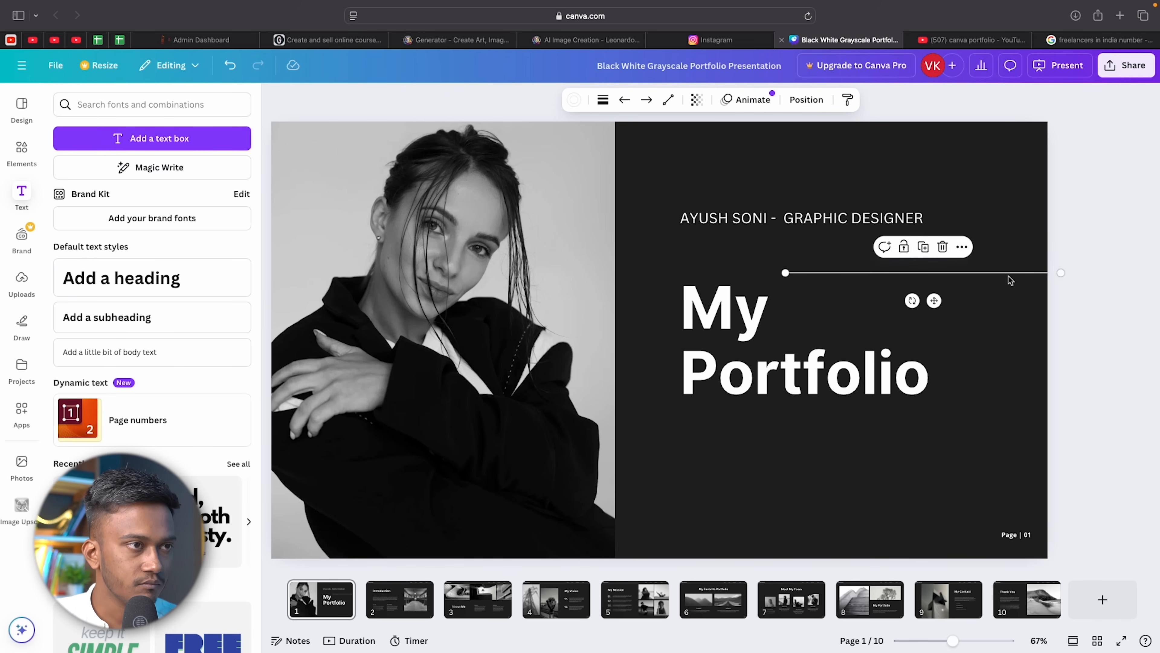
click(841, 215)
drag(836, 219, 834, 255)
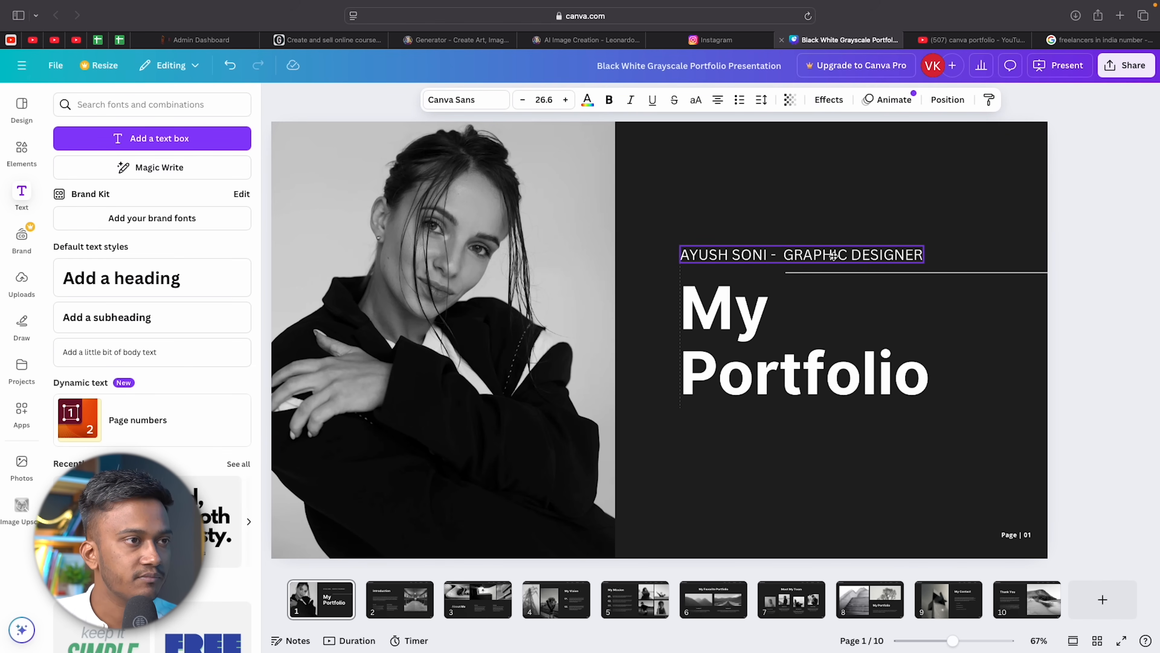
double_click(833, 255)
click(834, 255)
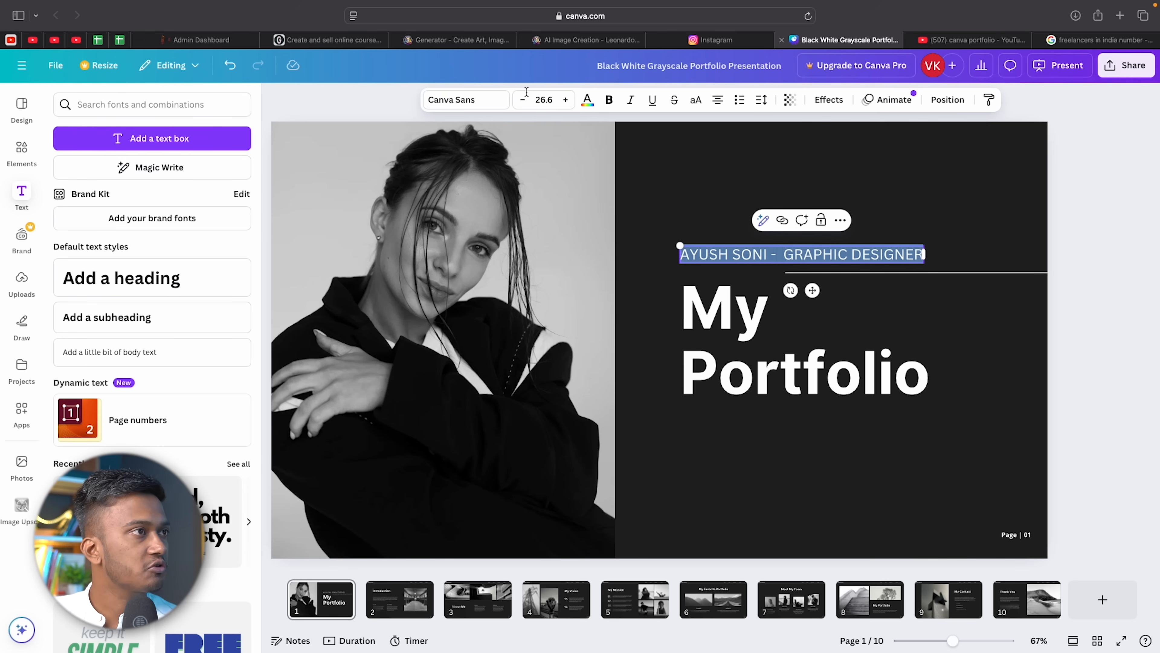
click(609, 100)
click(1111, 281)
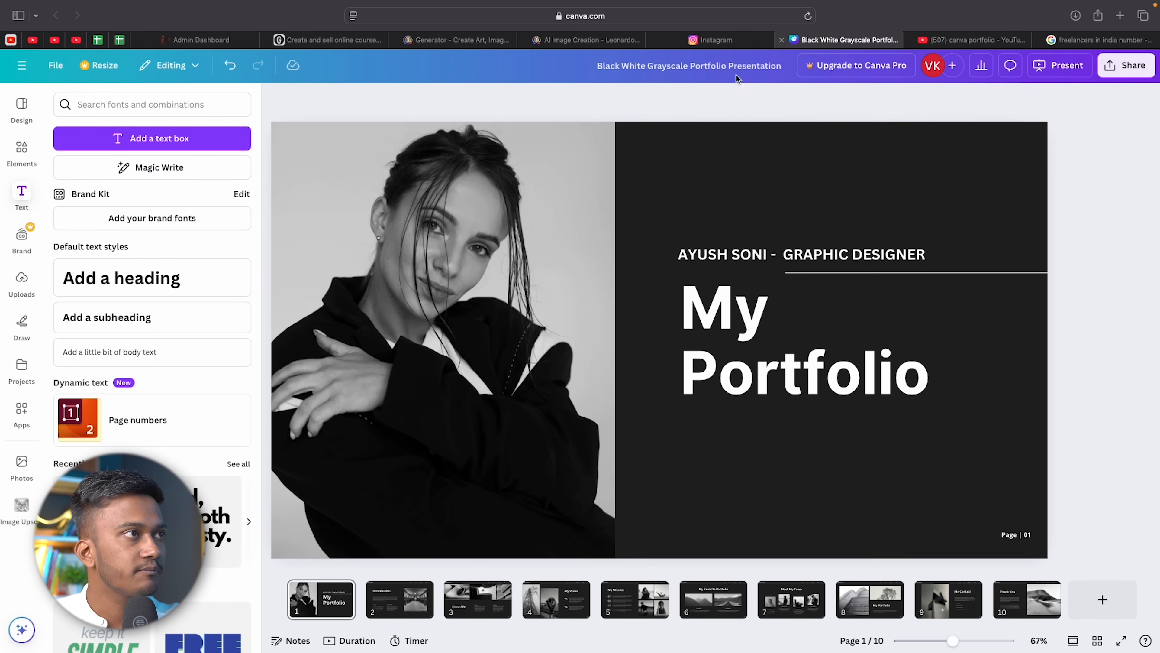
Paste the first generated teenage boy image into the cover's left photo frame, replacing the woman.
click(596, 44)
scroll(265, 350, down, 5)
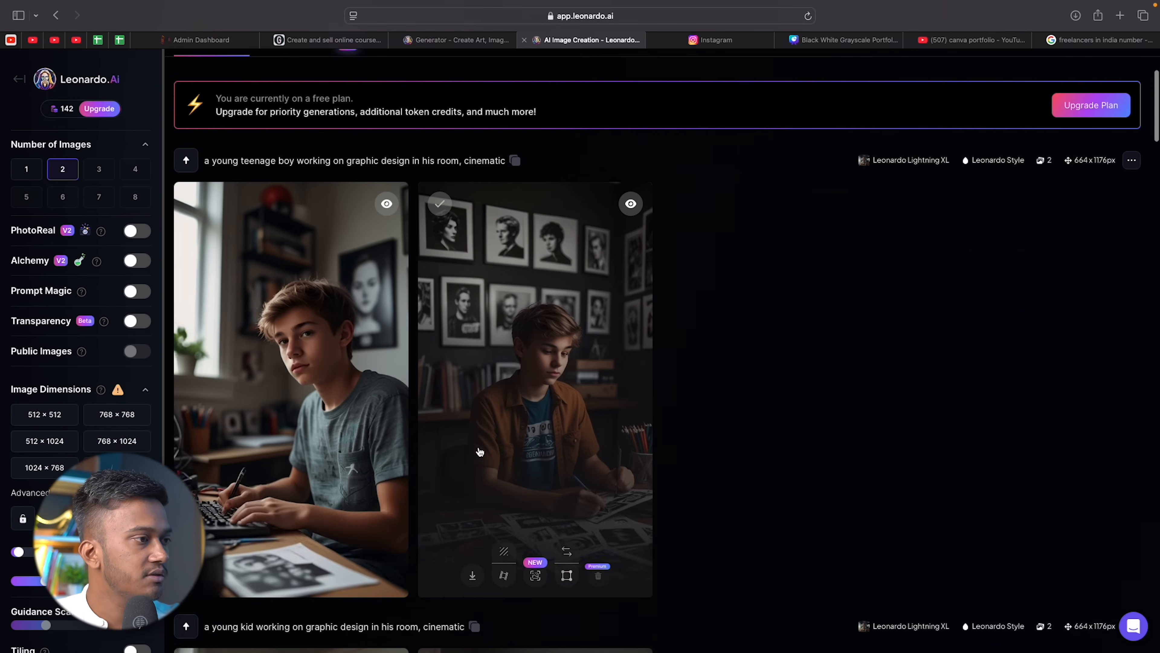
click(309, 307)
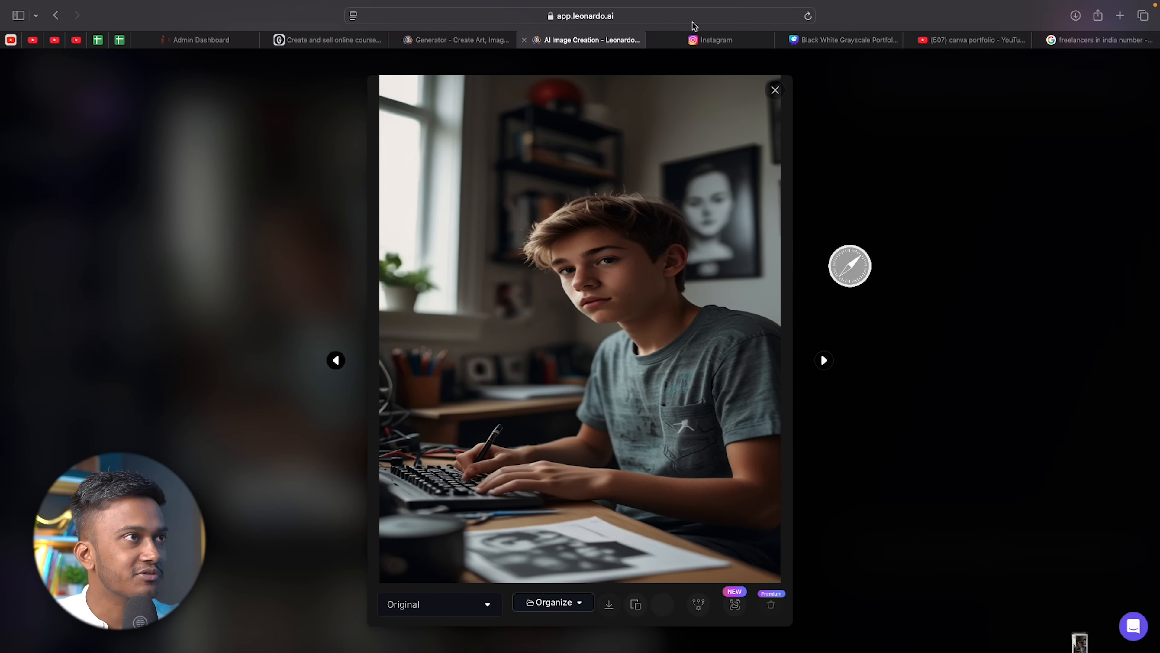
click(717, 41)
click(841, 41)
key(super+v)
drag(658, 339, 502, 256)
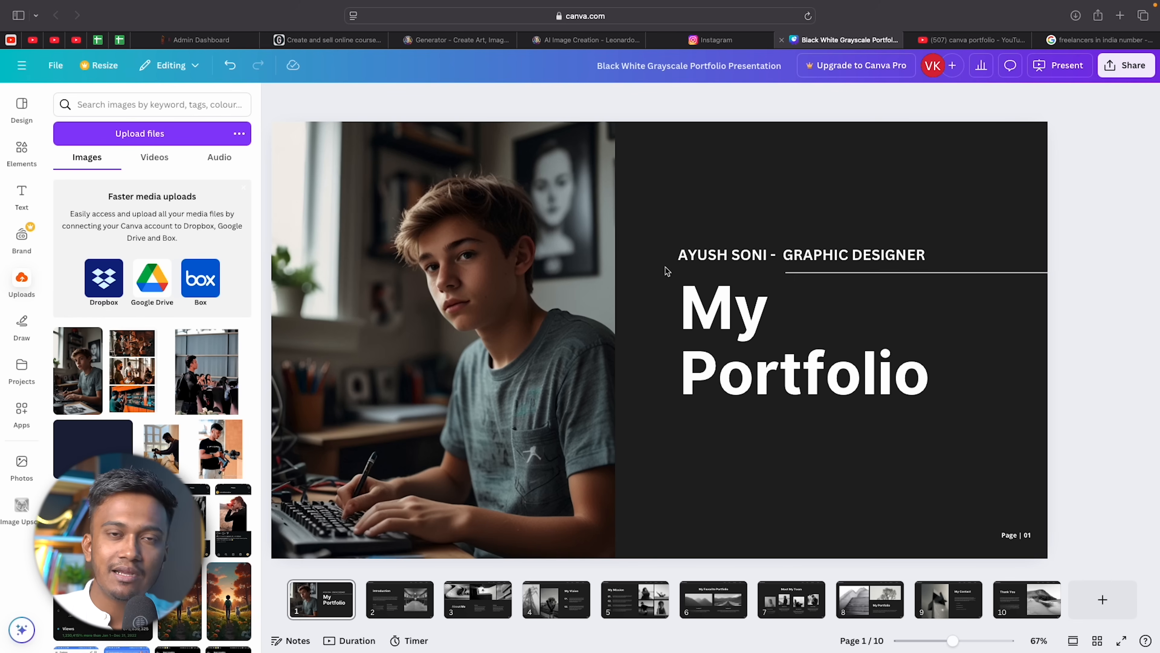
Add a blank page after the last thumbnail, growing the deck to 11 pages.
click(757, 551)
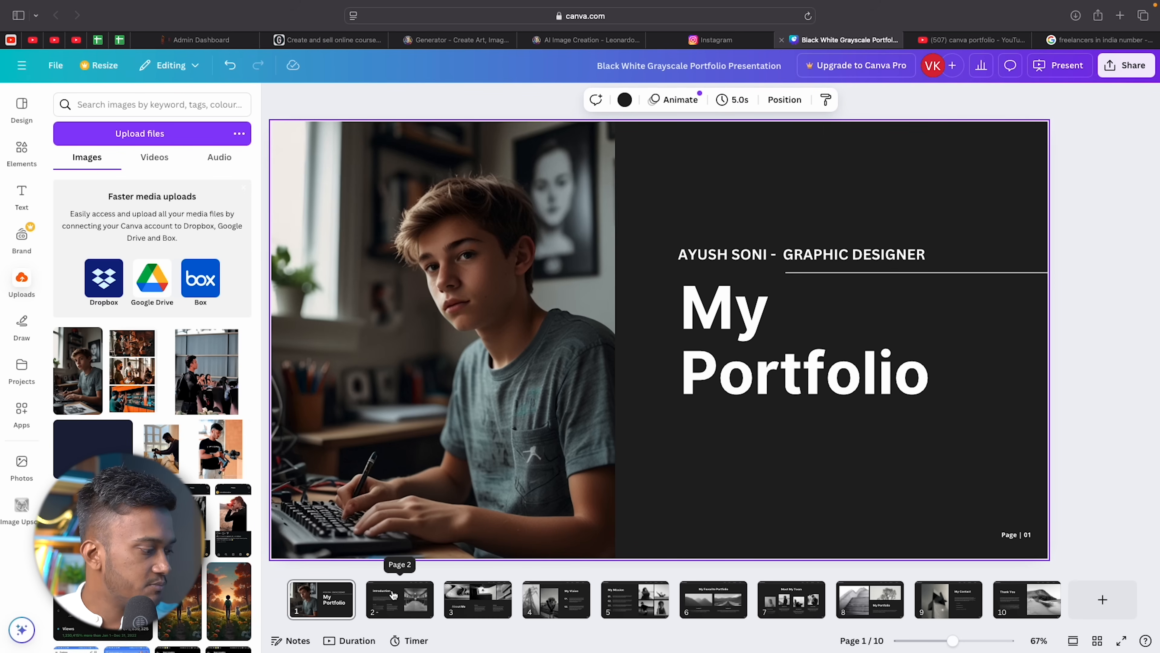
click(397, 600)
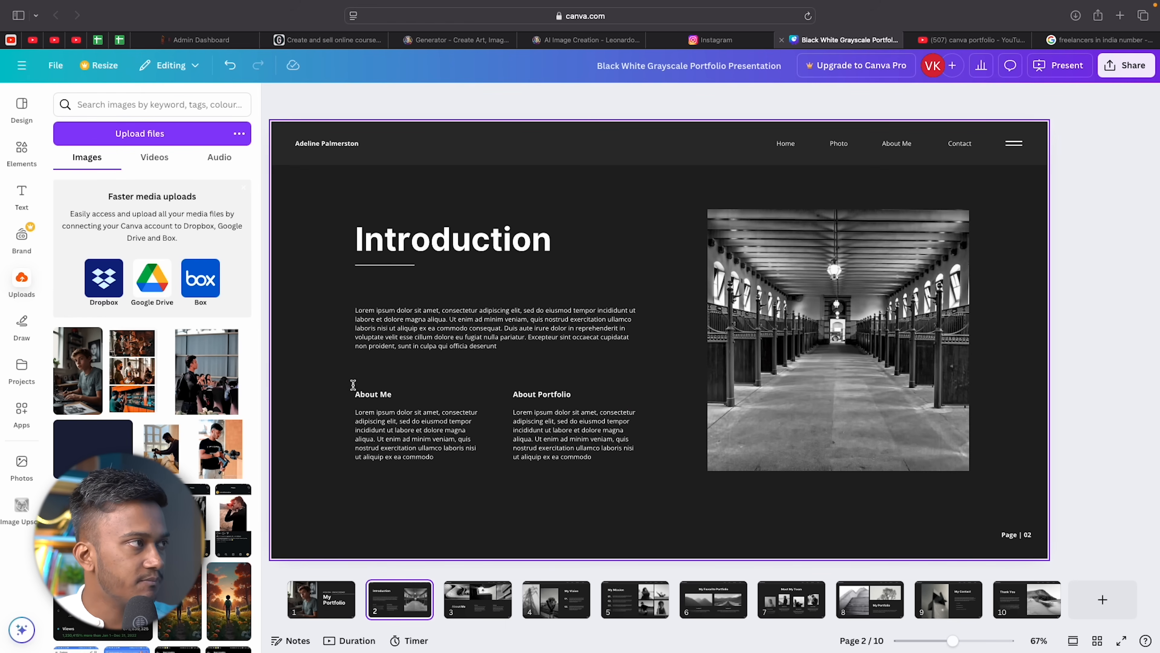
click(649, 154)
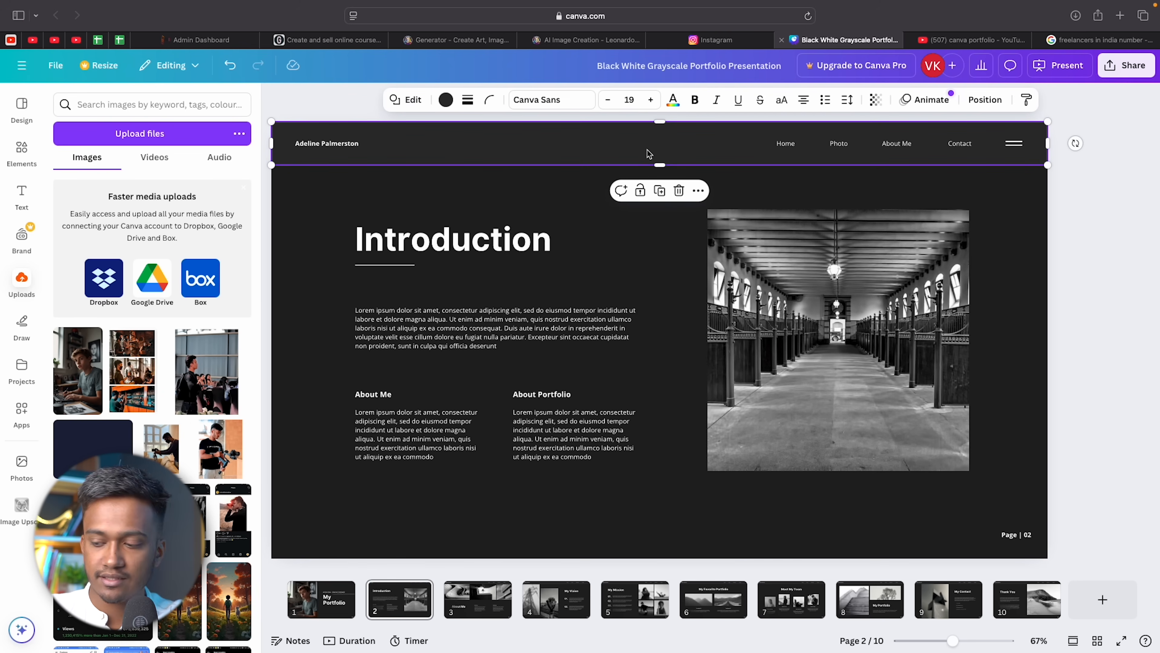
click(325, 598)
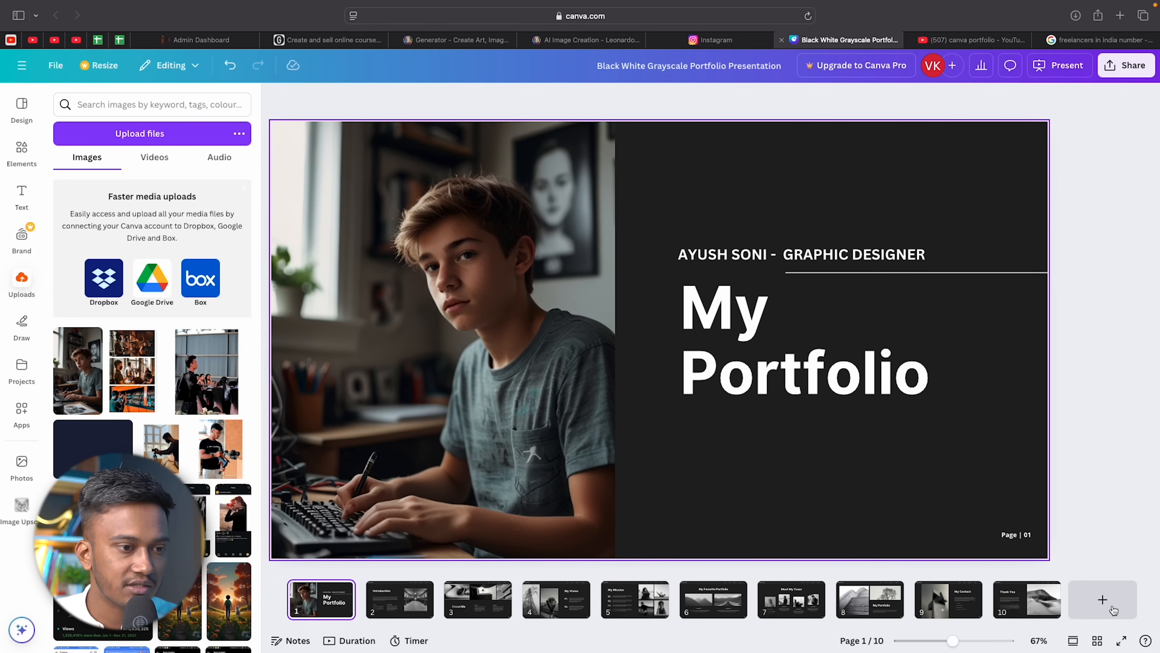
click(1103, 599)
Move the new blank page into second position and hide the uploads panel.
drag(1040, 605, 362, 596)
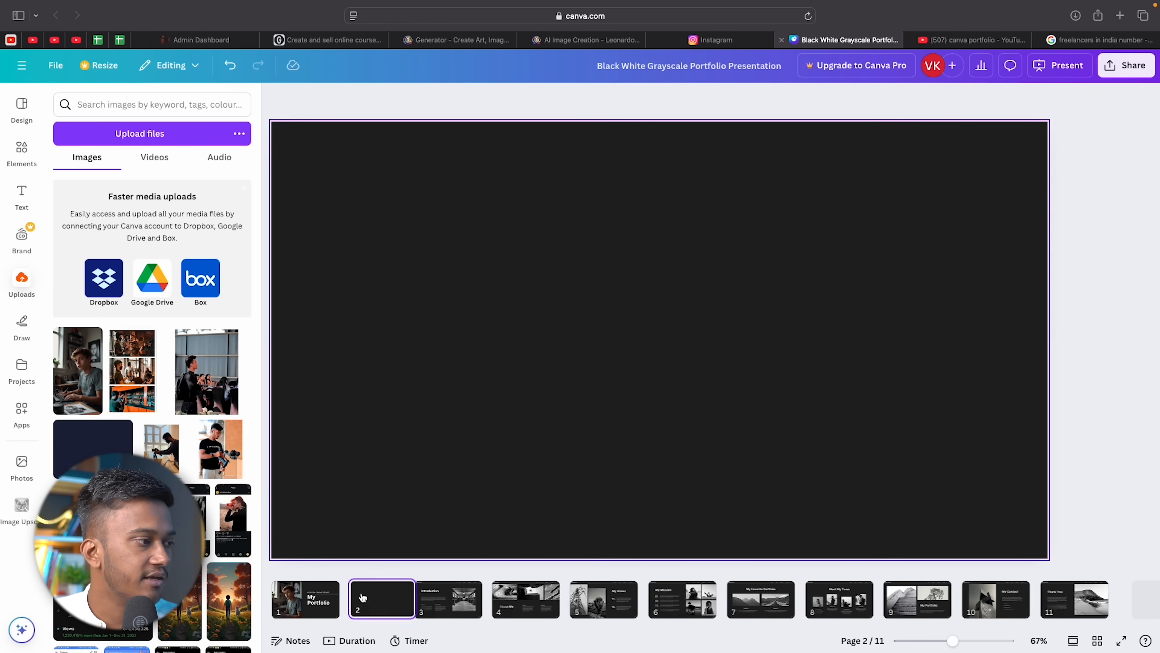
click(475, 314)
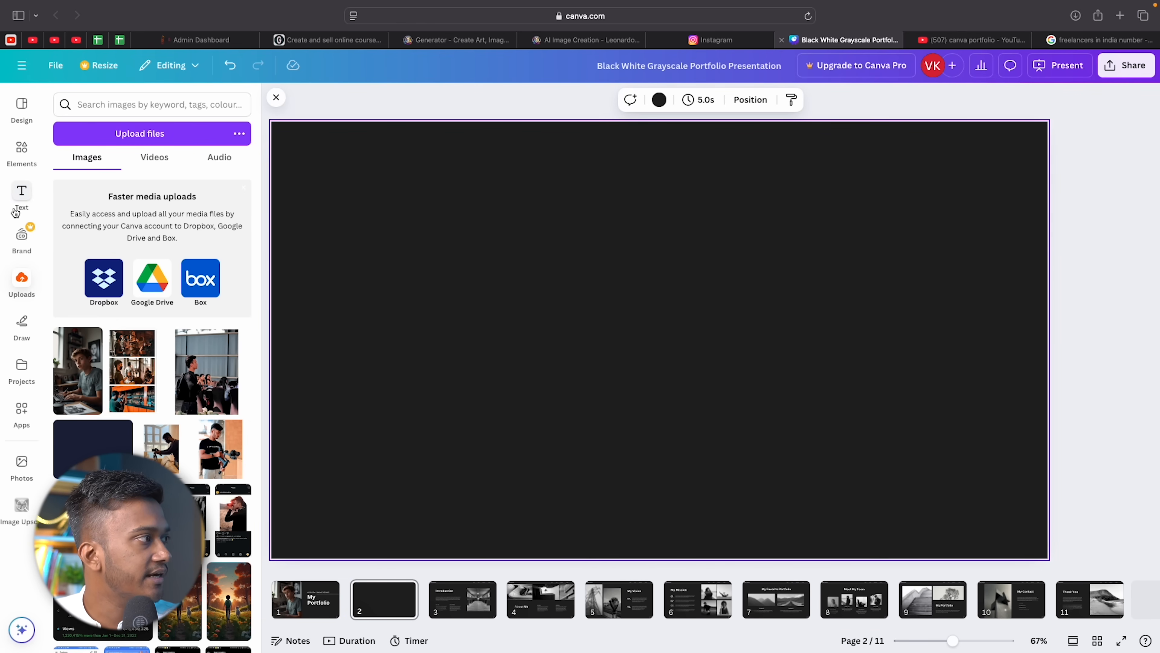
click(21, 284)
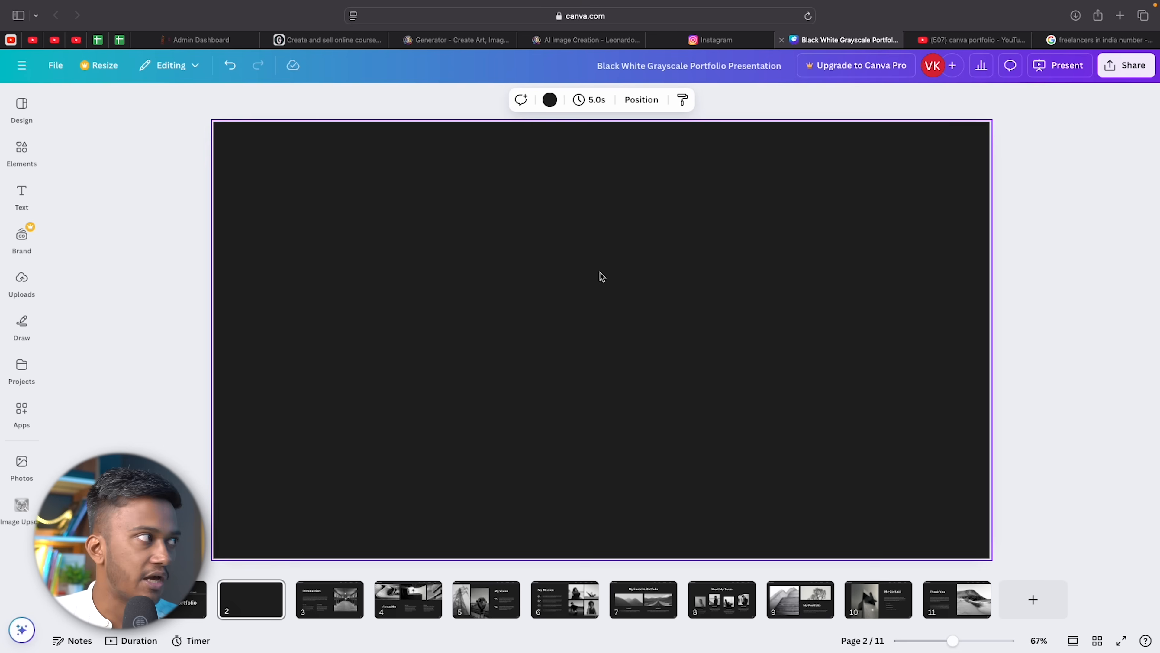
Add a text box listing '1. Thumbnail Designs' and 'Movie Posters'.
click(21, 192)
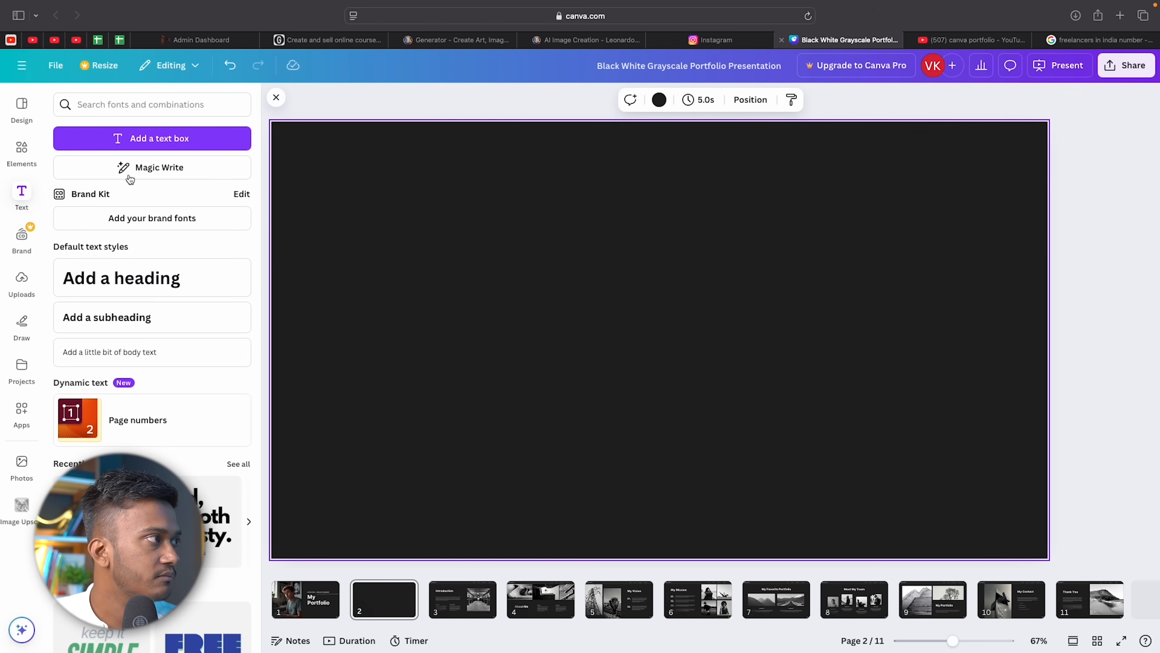
click(187, 148)
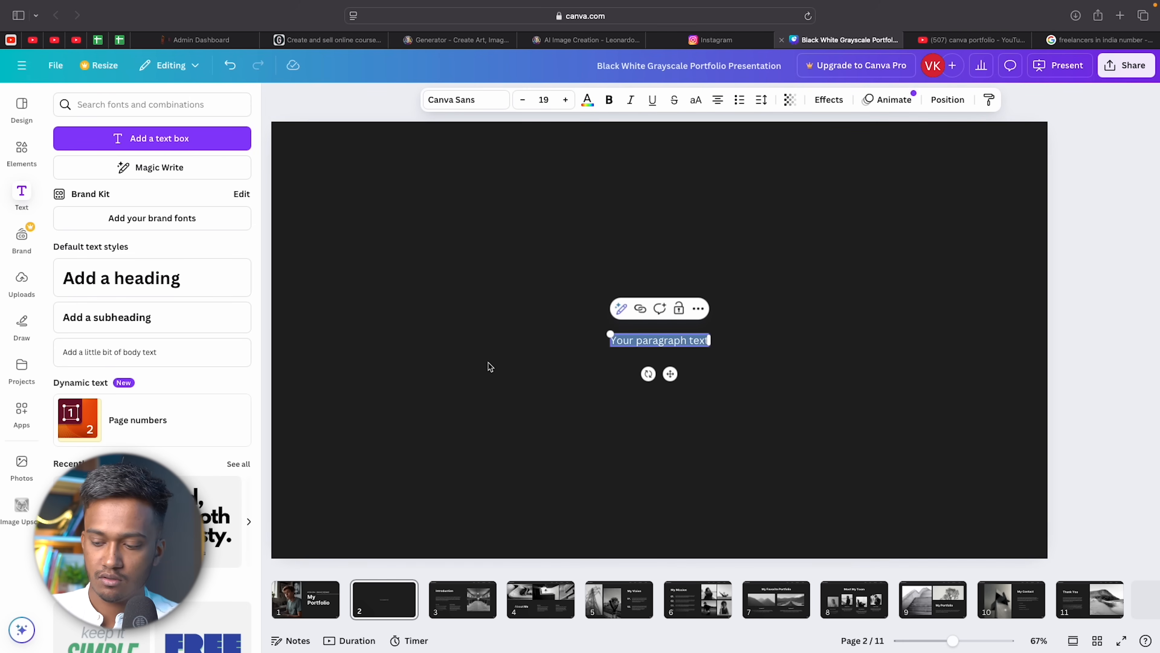
text(1. )
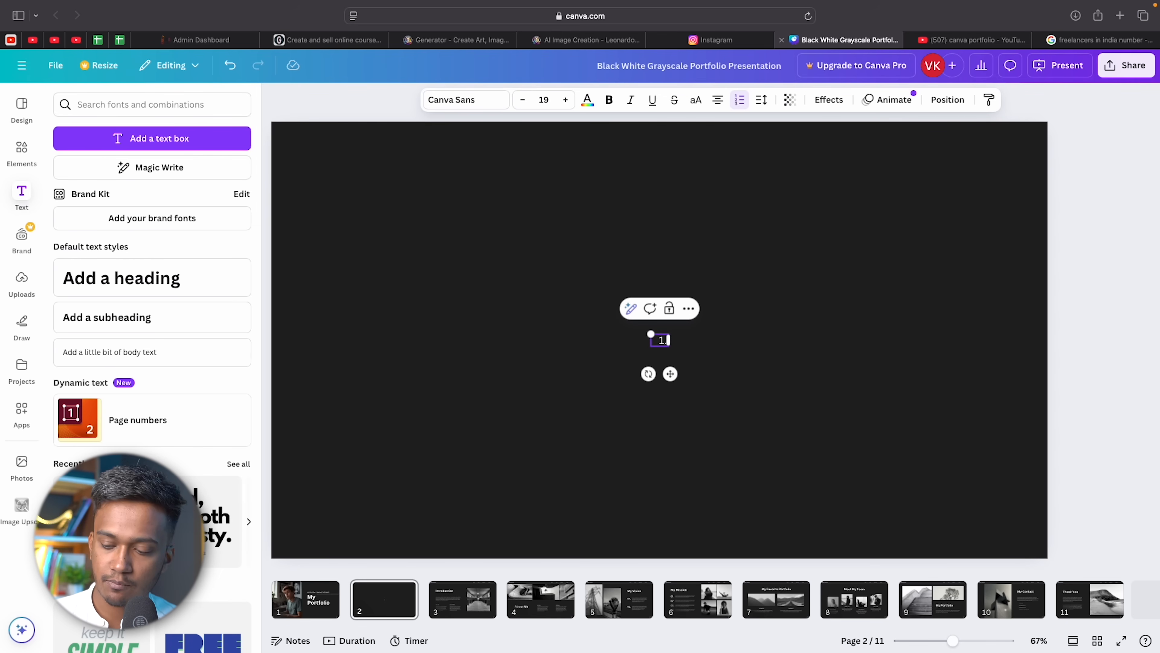
text(Thumbnails)
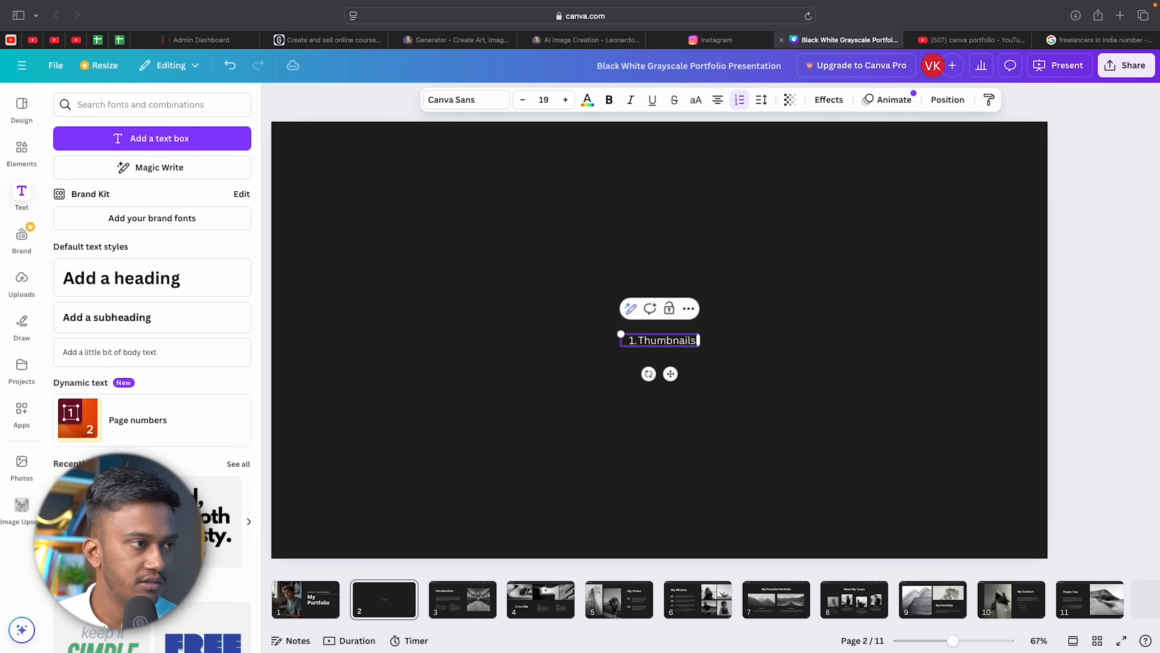
key(BackSpace)
key(BackSpace)
text(De)
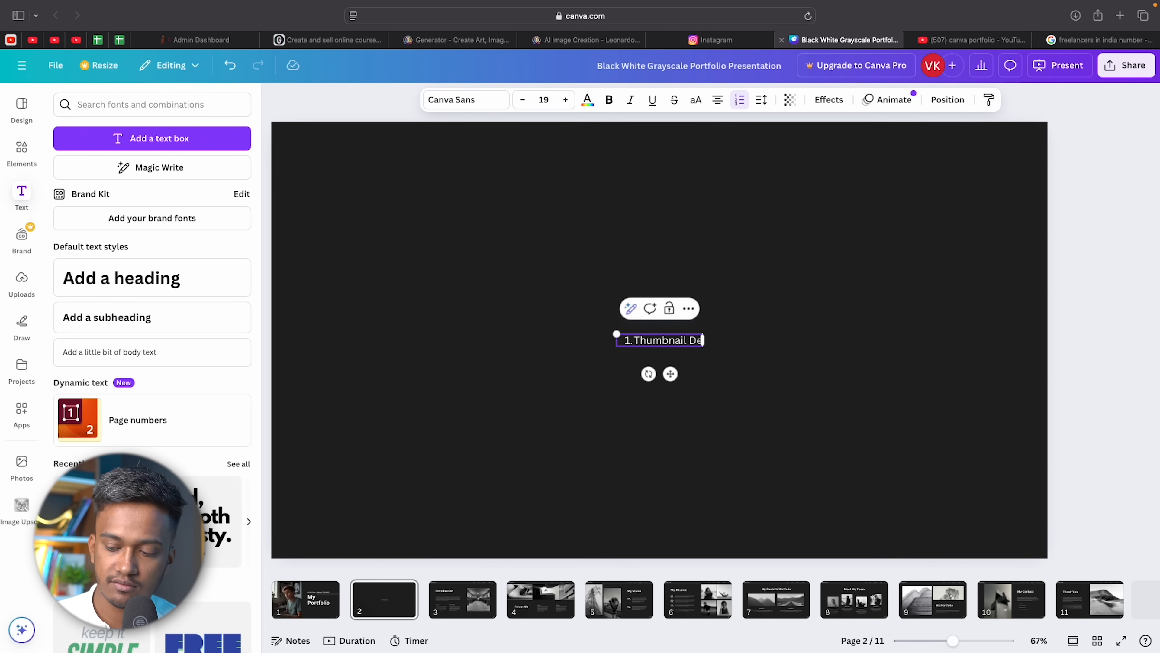
text(signs)
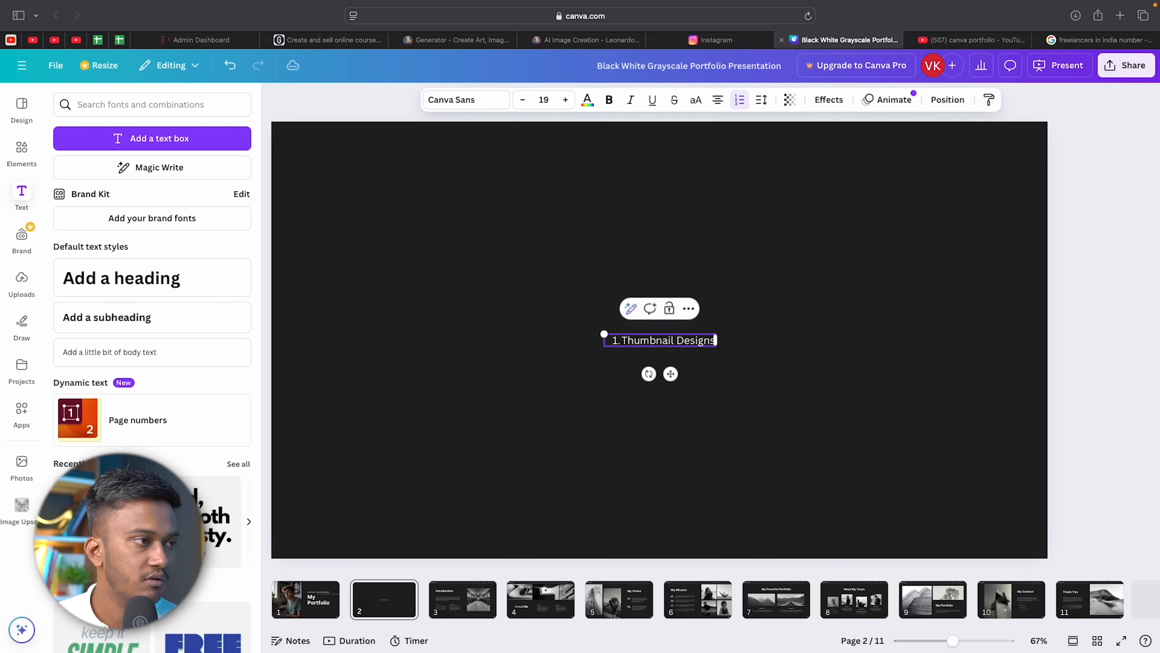
key(Return)
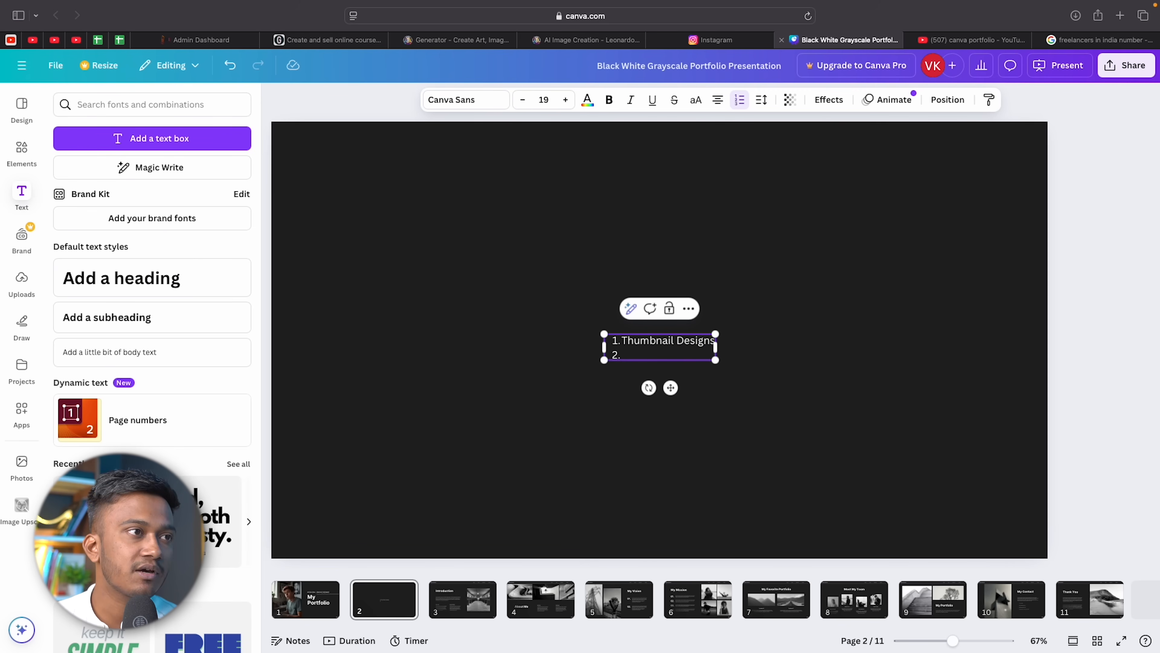
key(BackSpace)
text(Movie Posters)
Finish the list with 'Social Media Posts' and 'Event Flyers'.
key(Return)
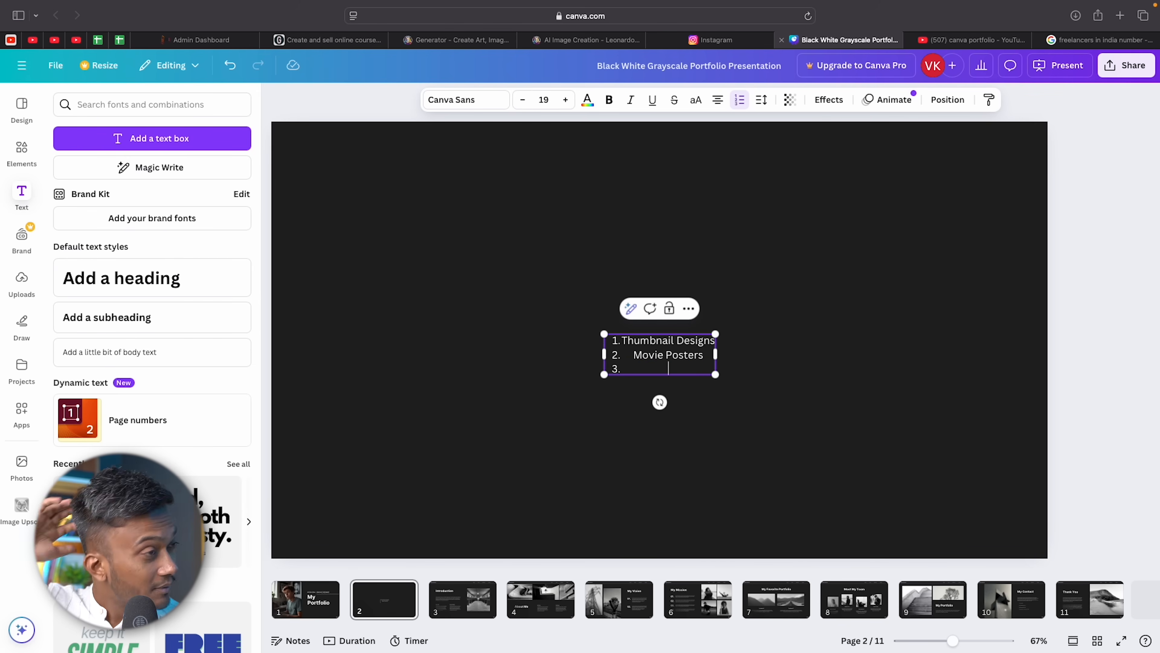
text(Social Media Posts)
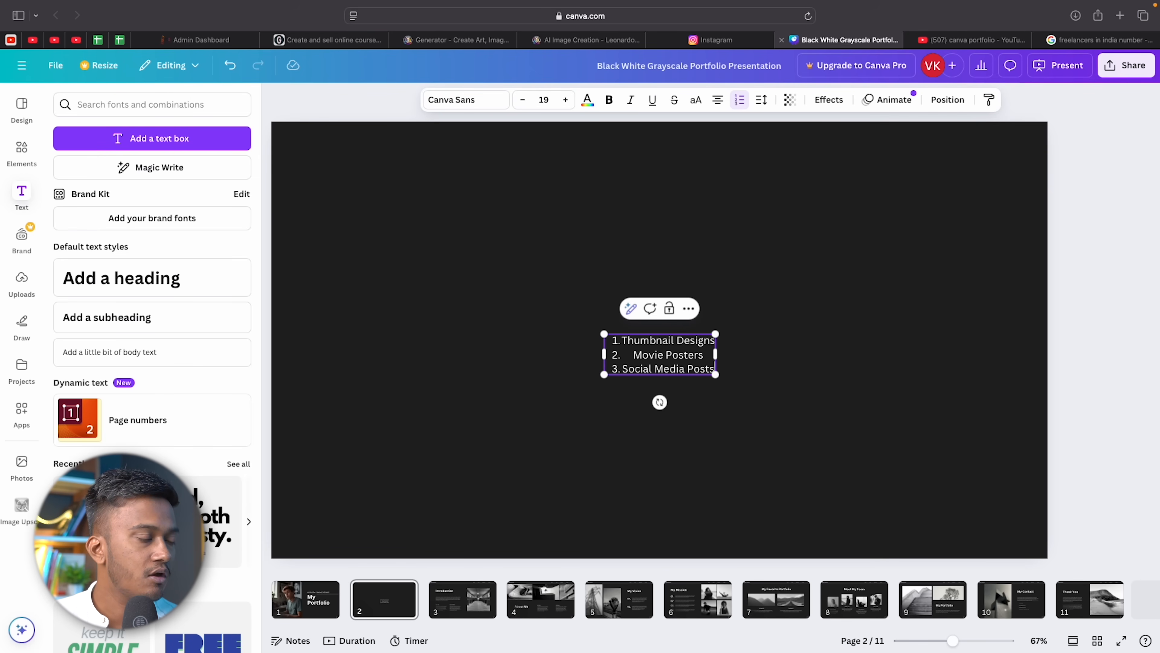
key(Return)
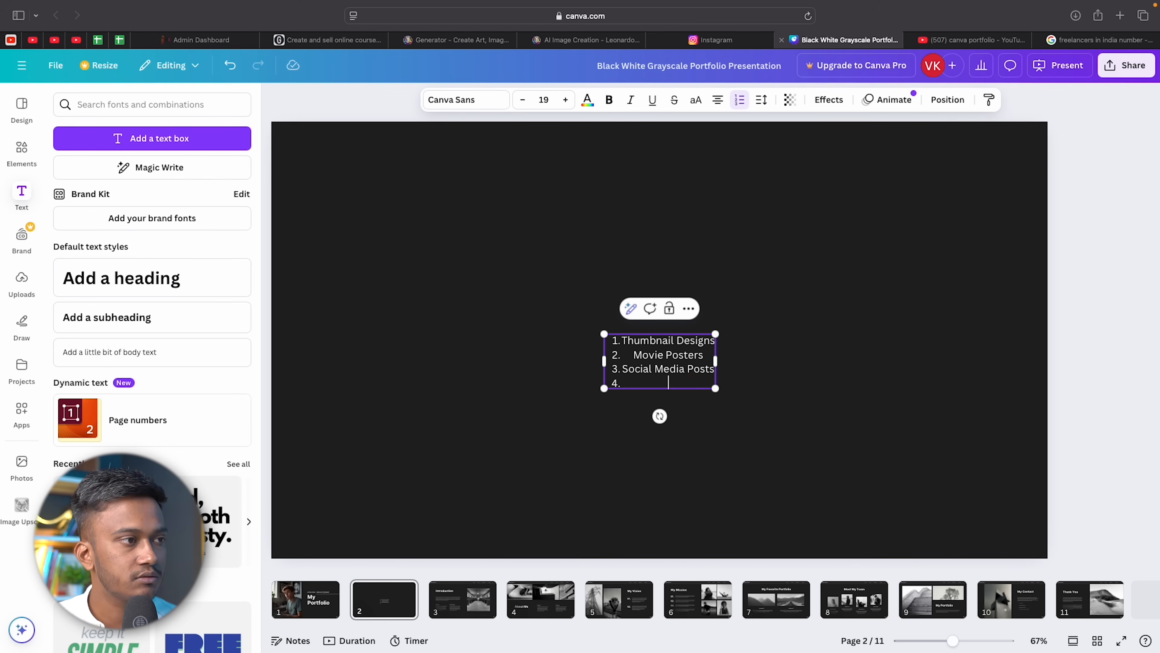
text(Event P)
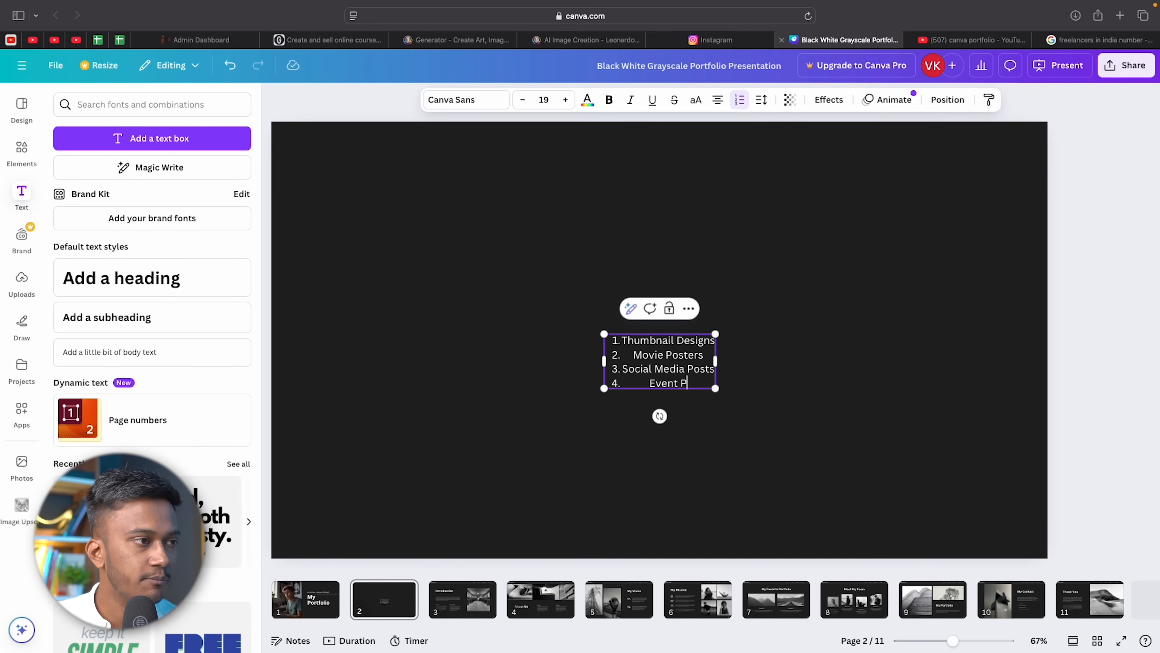
text(osters)
key(BackSpace)
key(BackSpace)
key(BackSpace)
key(BackSpace)
key(BackSpace)
key(BackSpace)
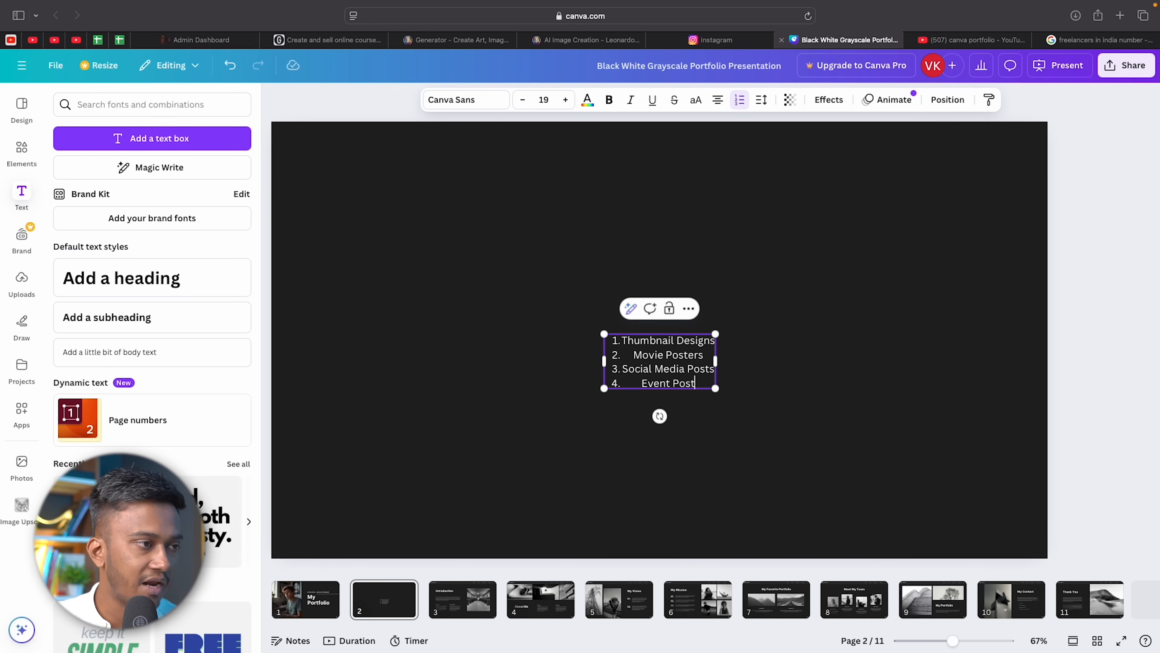
key(BackSpace)
text(Flyers)
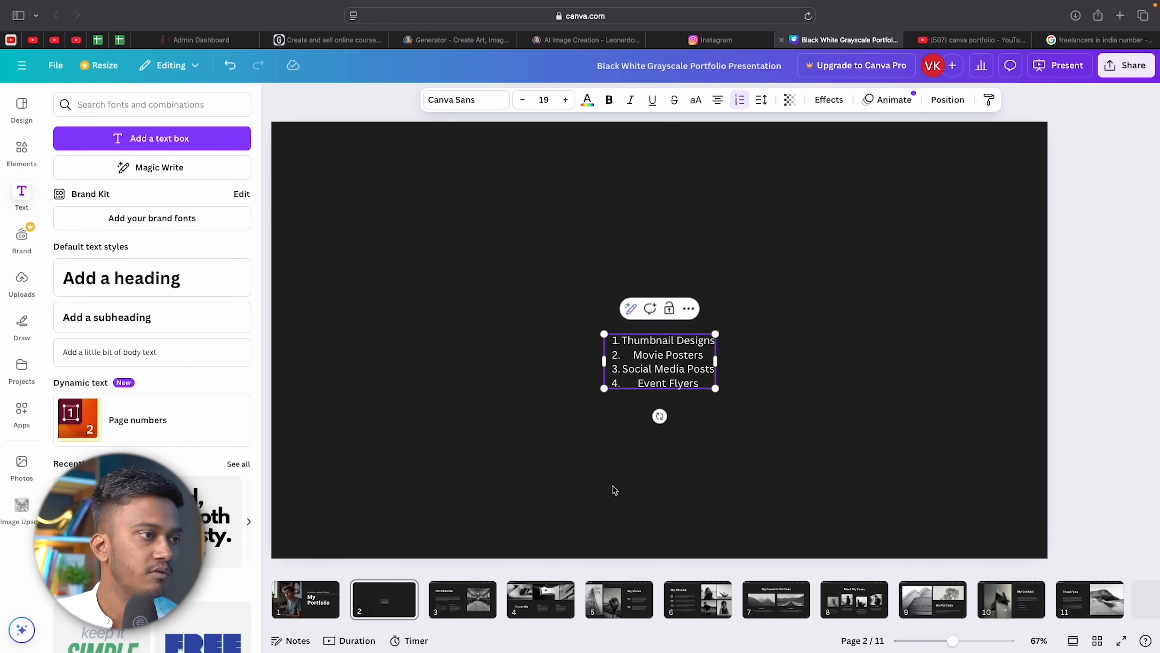
click(701, 482)
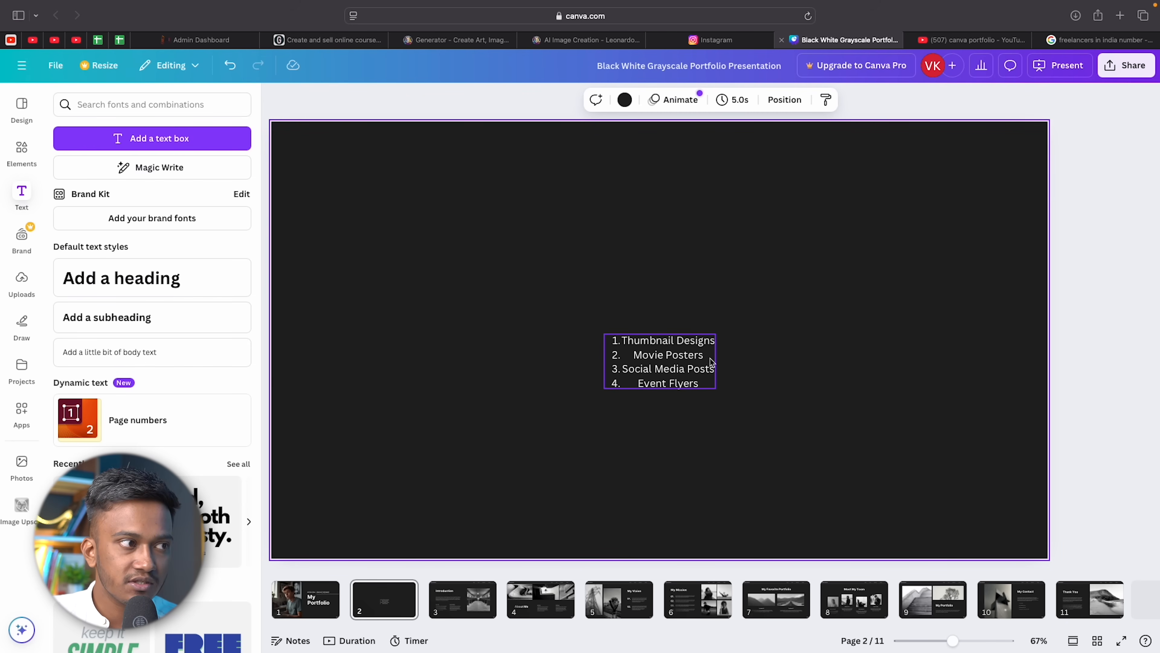
Enlarge the numbered list, left-align its four lines and move it to the slide's left side.
click(684, 370)
drag(715, 334, 817, 259)
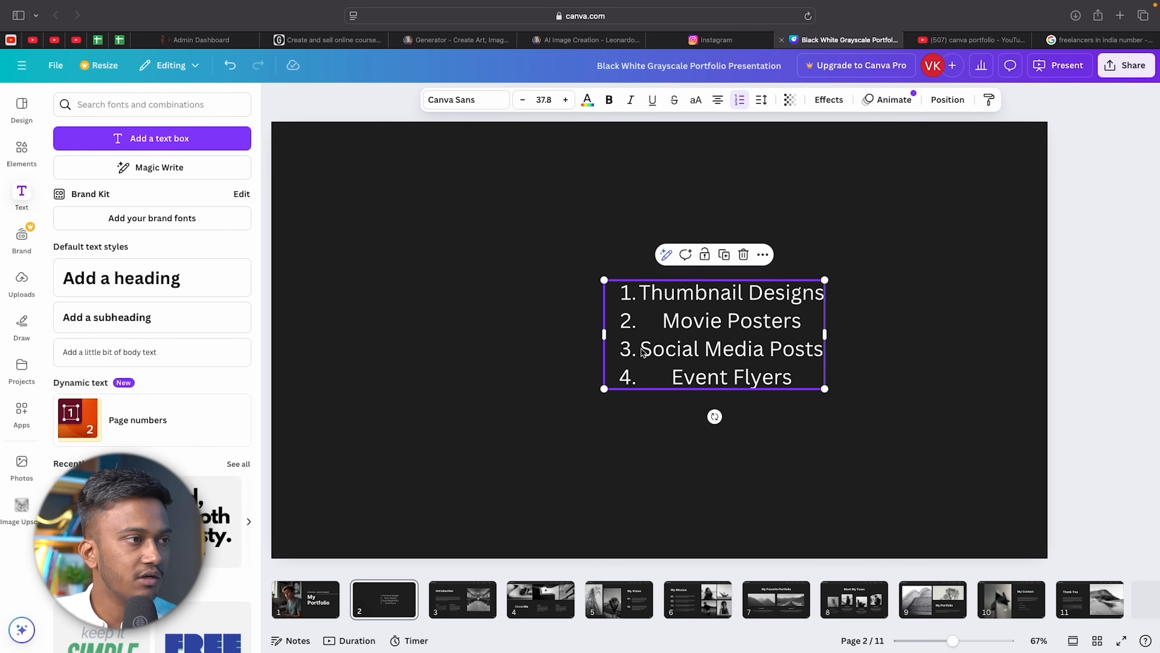
double_click(678, 340)
key(cmd+a)
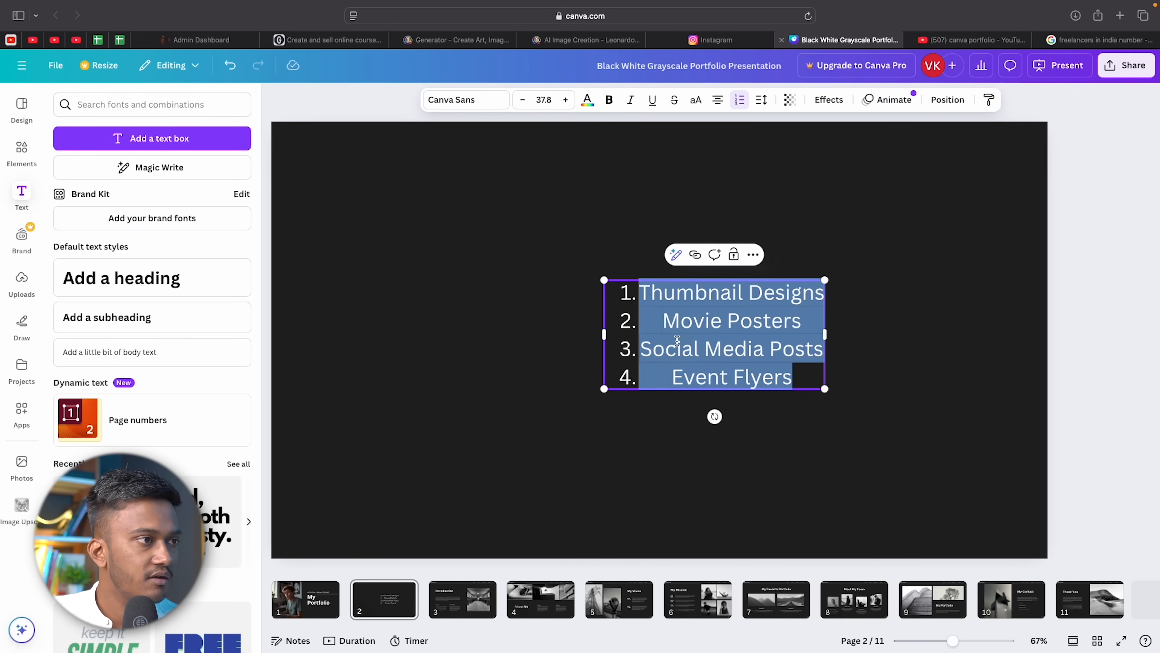
click(717, 100)
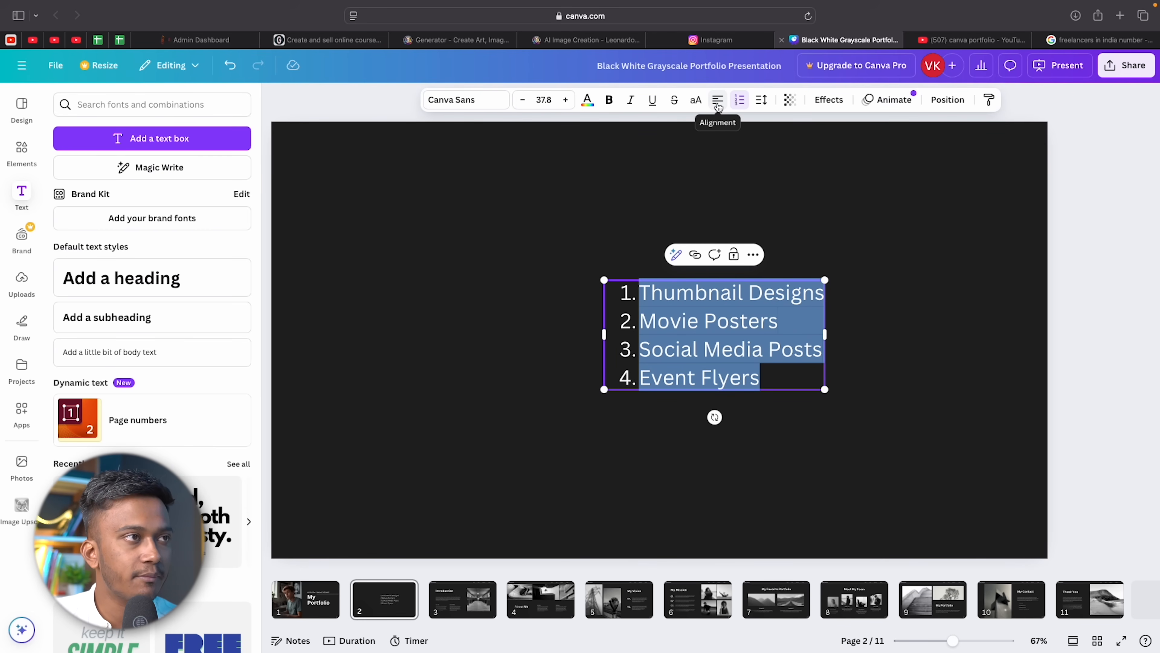
key(Escape)
drag(702, 367, 415, 348)
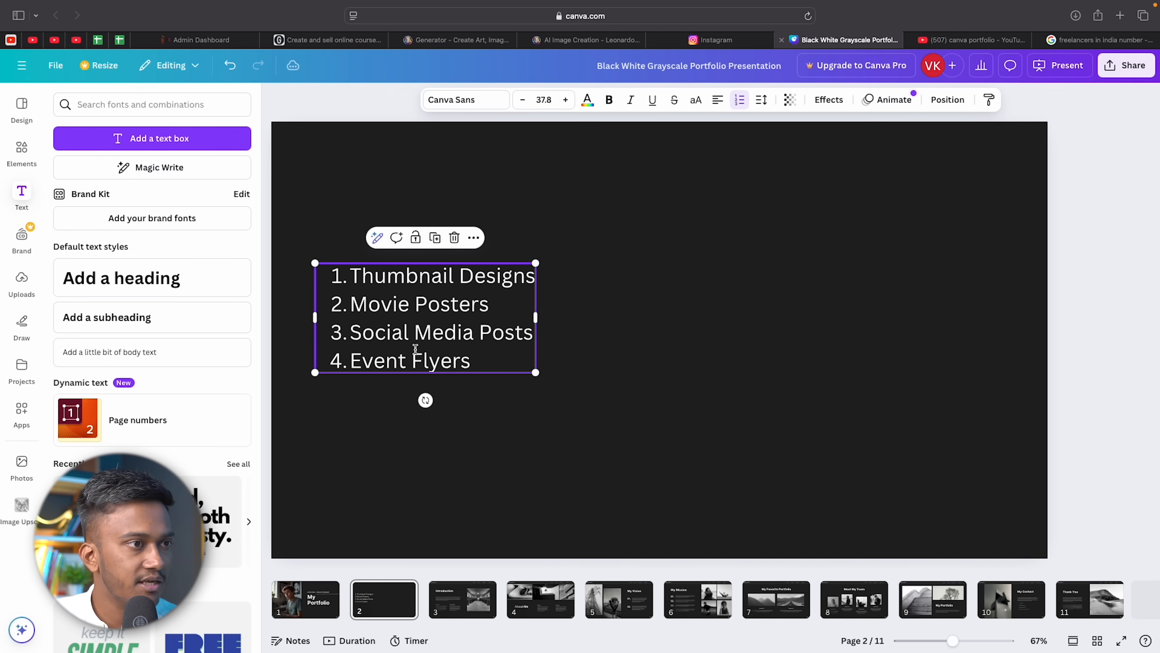
click(1112, 412)
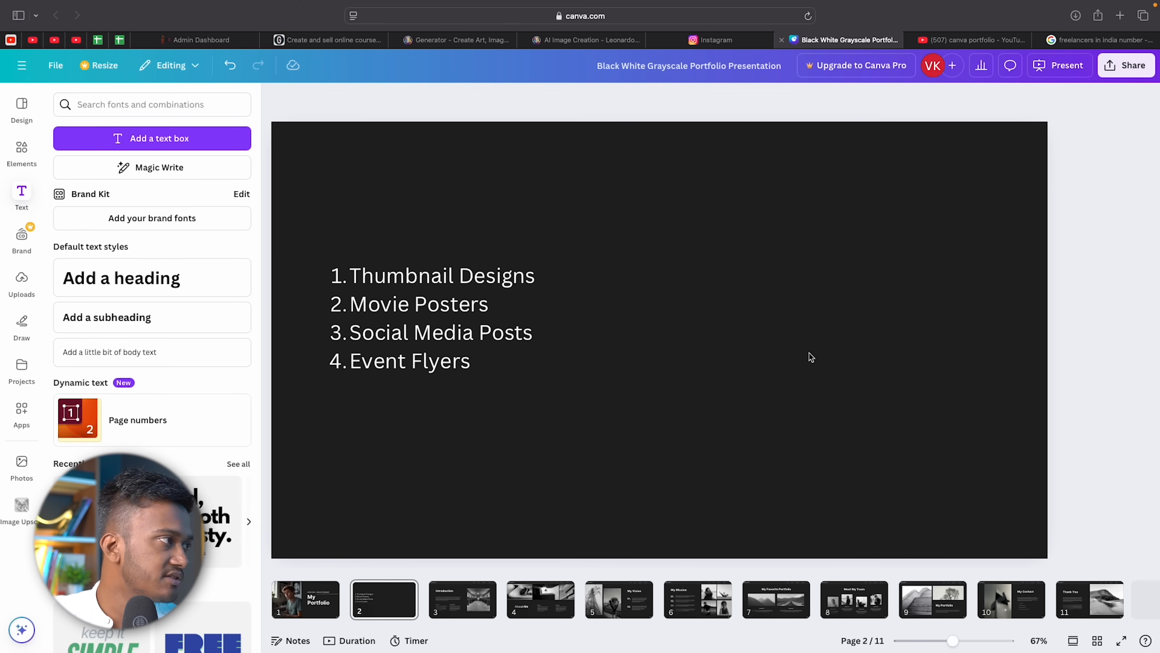
Add a heading reading WORK, SOFTWARES, YEARS OF EXPEREINCE on three lines.
click(174, 284)
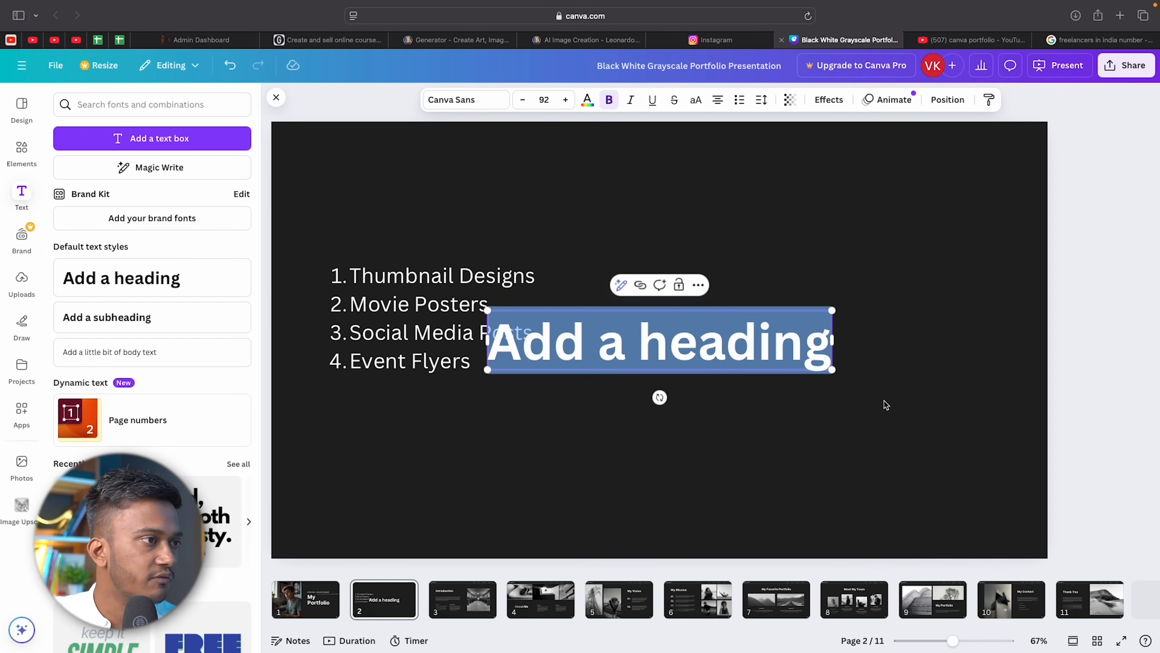
drag(757, 352, 672, 354)
key(super+a)
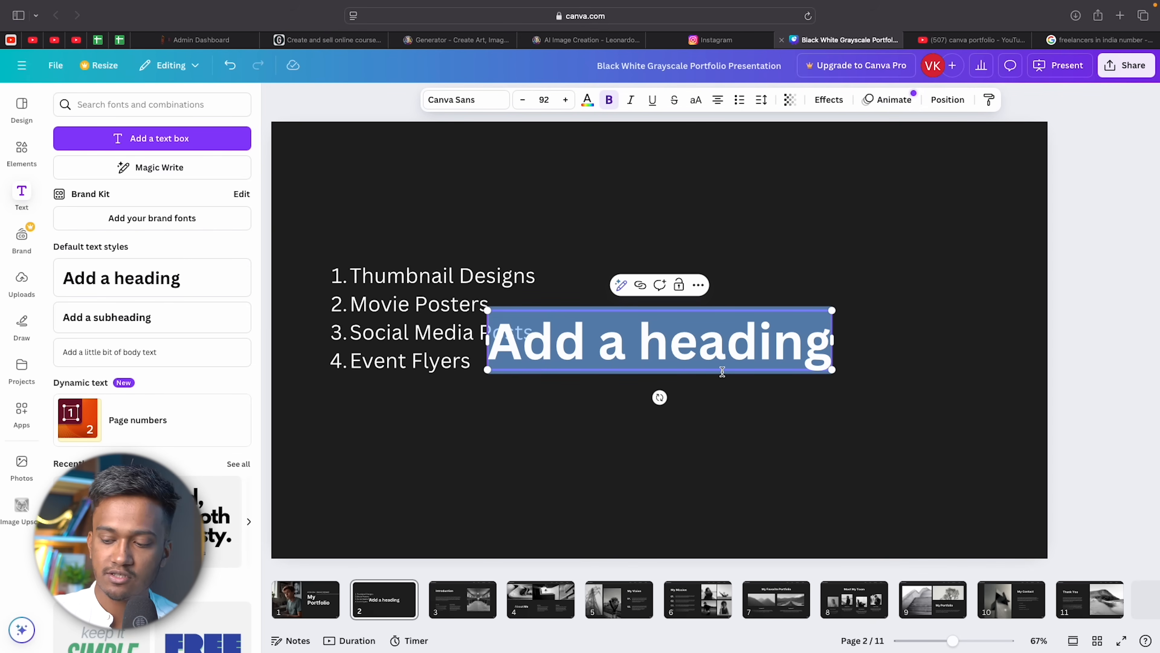
text(WORK)
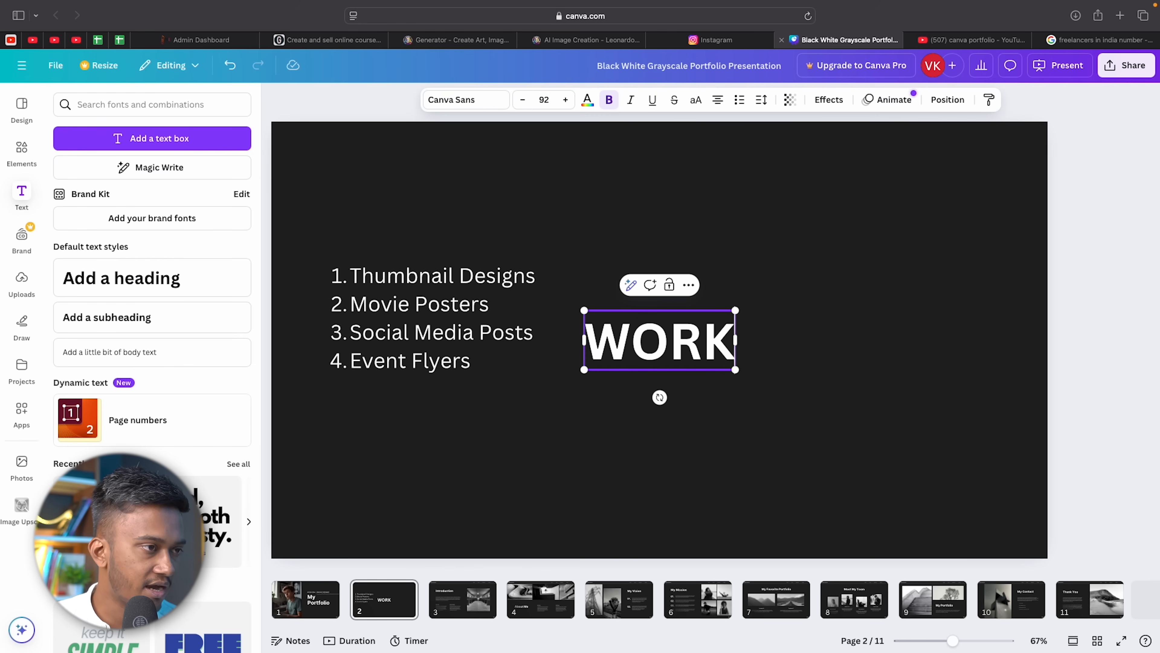
key(Return)
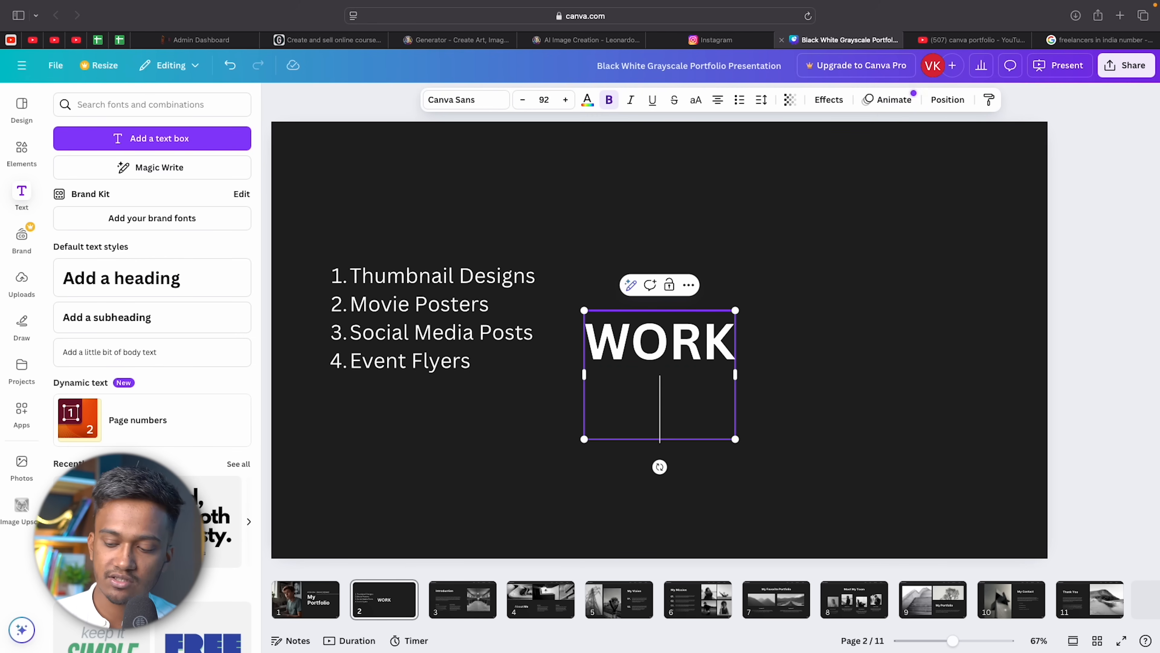
text(SOFTWARE)
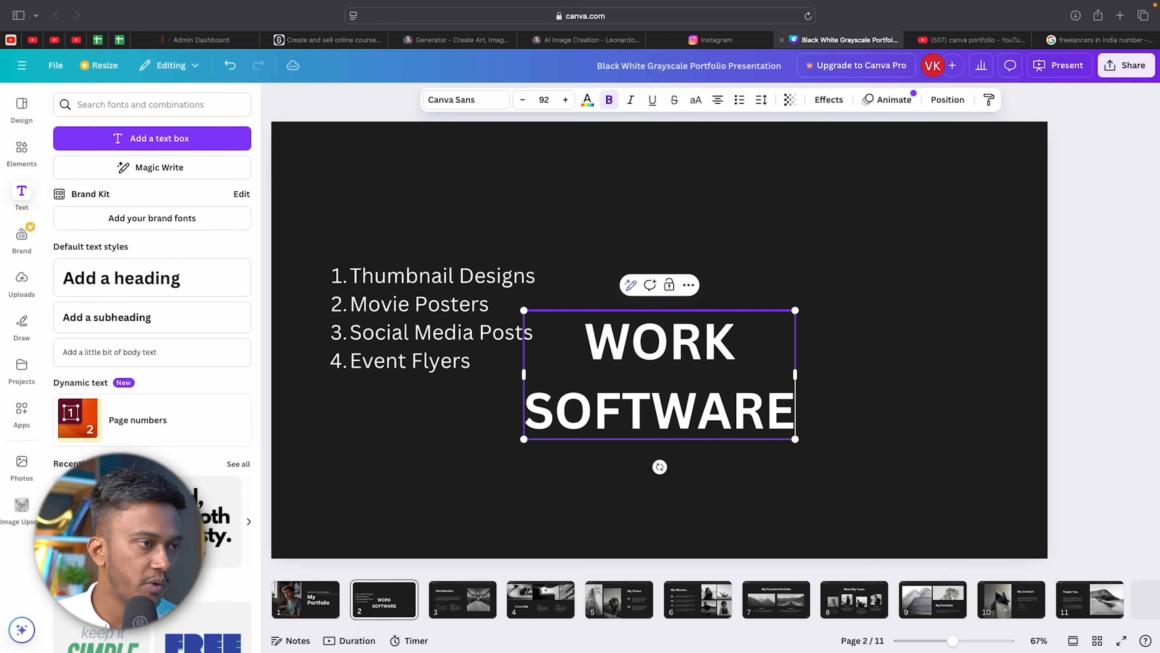
text(S)
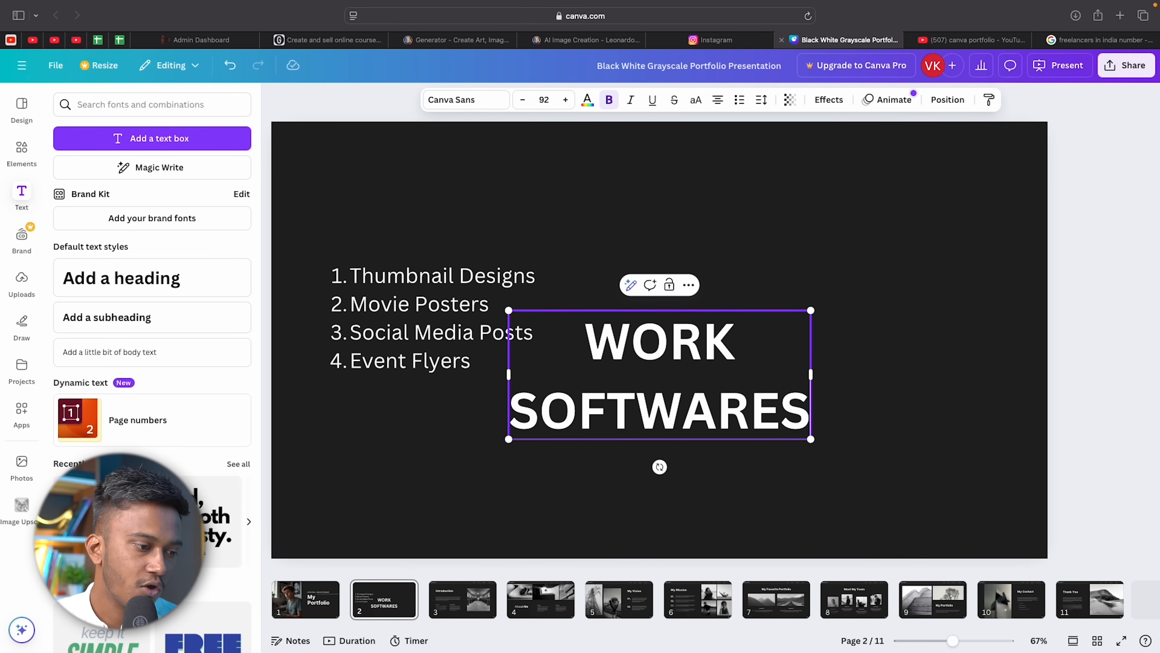
key(Return)
text(YEA)
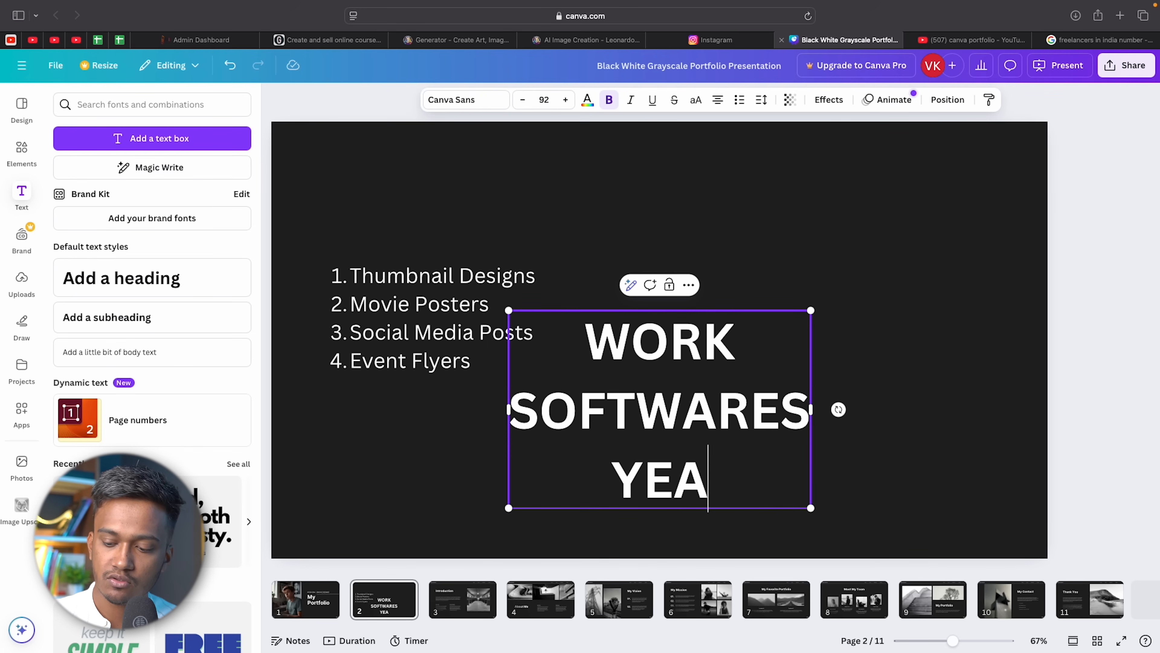
text(RS OF EXPEREINCE)
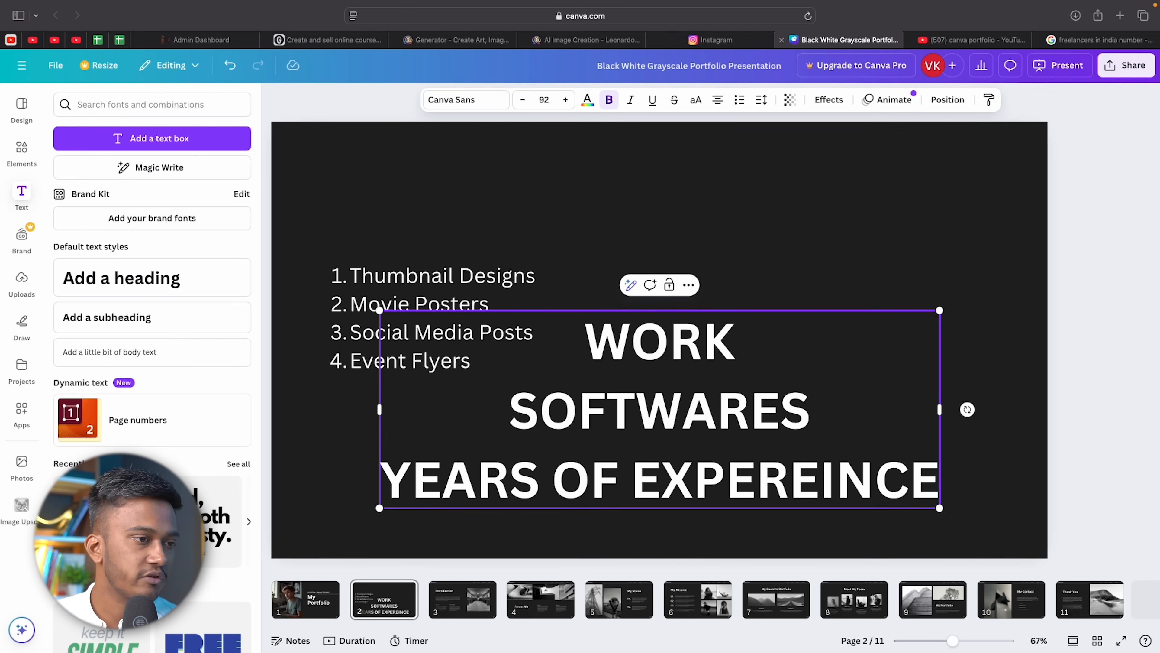
click(1011, 245)
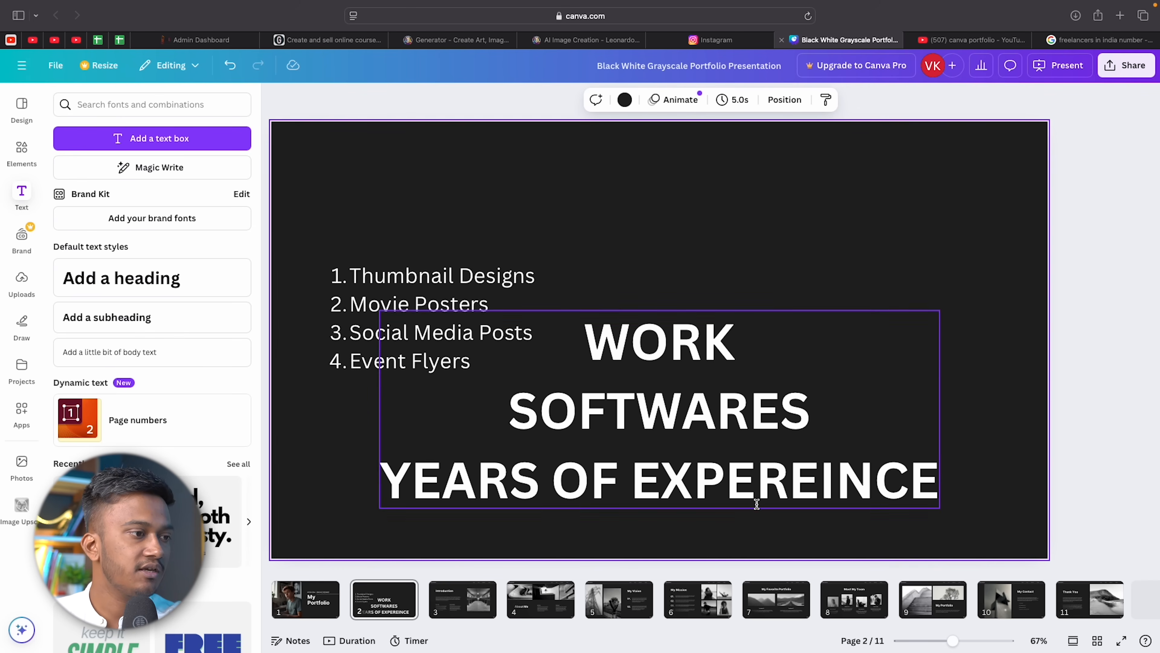
Shrink the heading block and move it to the slide's top-right corner.
click(756, 485)
click(756, 485)
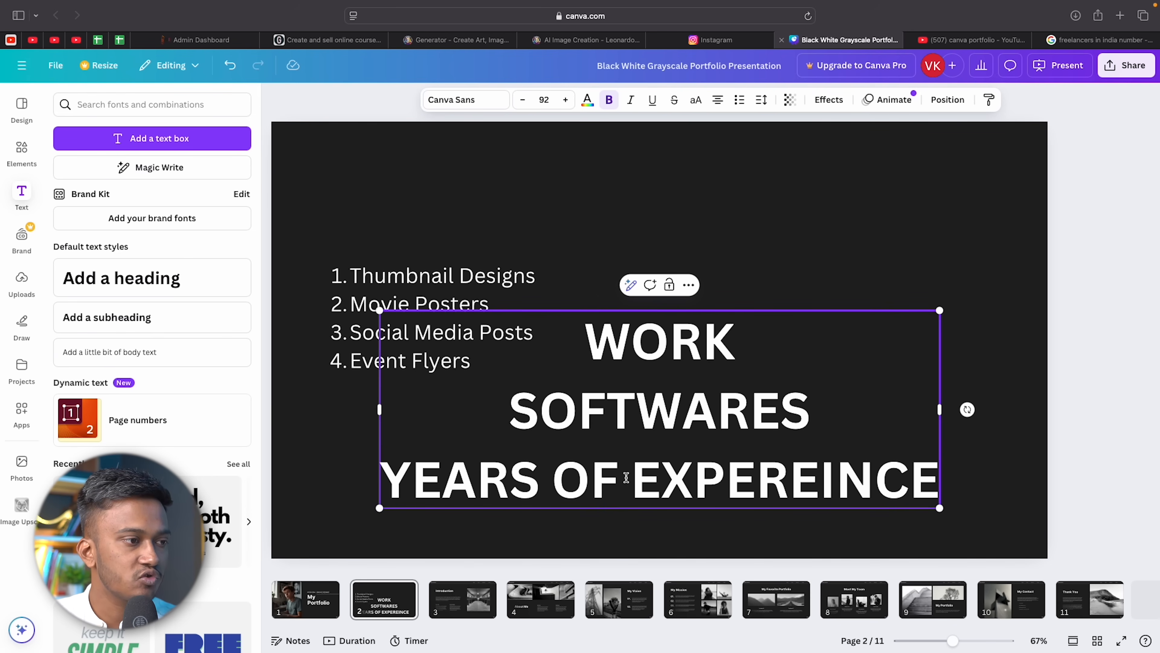
drag(939, 311, 656, 459)
drag(583, 414, 984, 137)
click(629, 260)
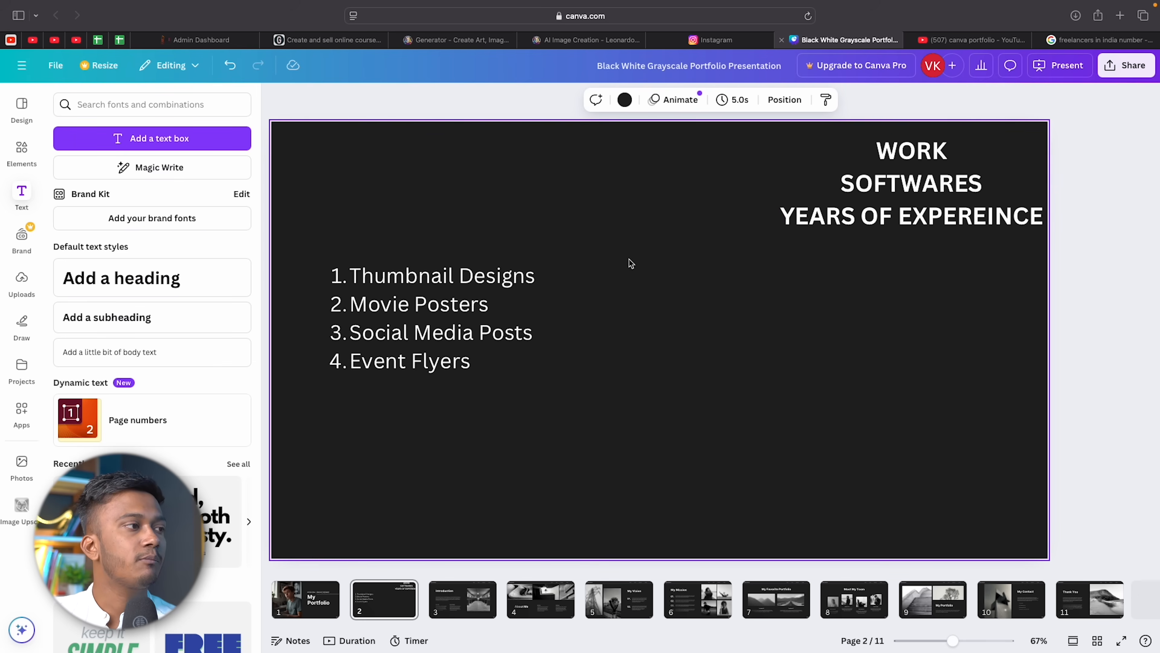
click(923, 169)
double_click(940, 157)
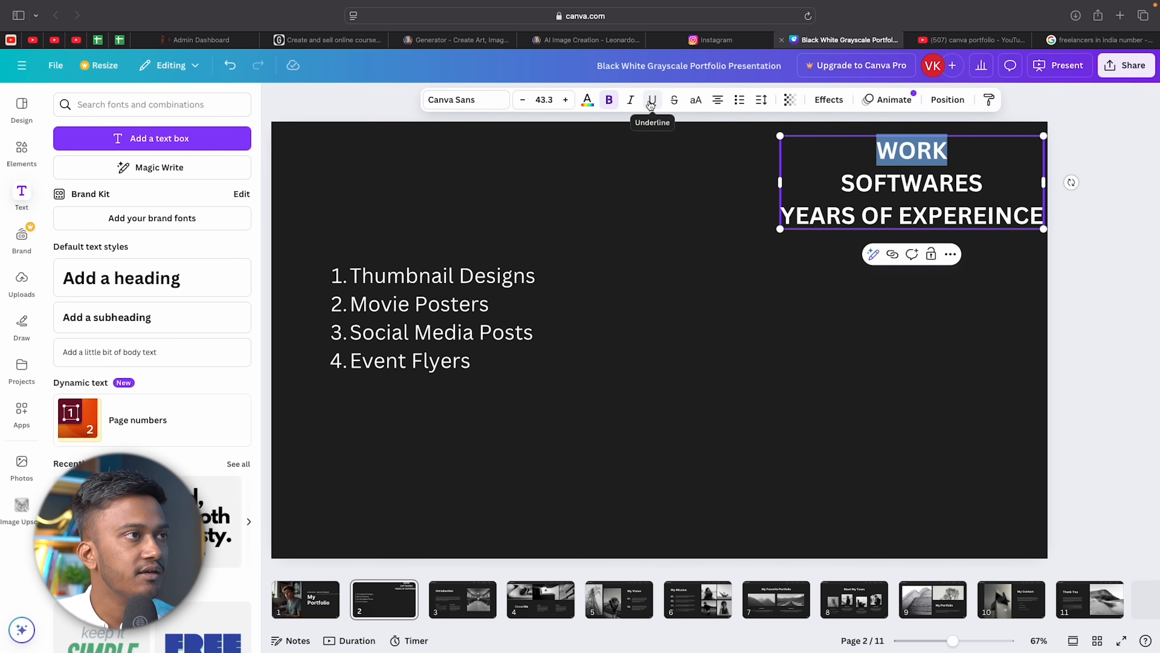
Strike through WORK and add a 'My portfolio consists' heading above the list.
click(671, 102)
click(686, 233)
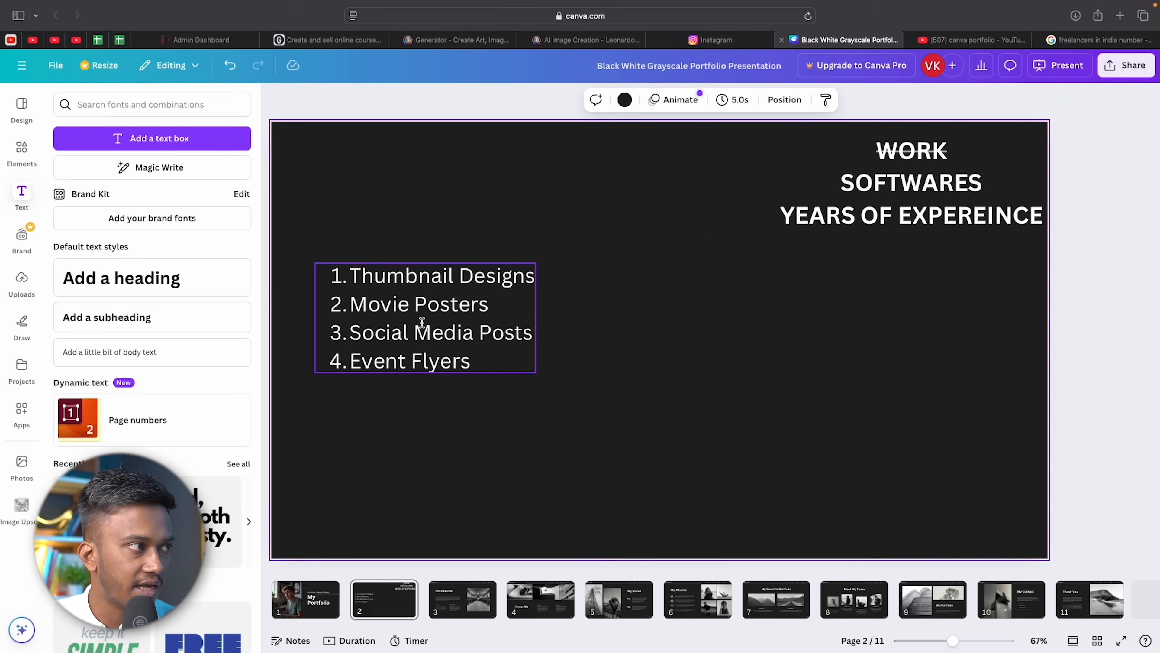
text(tMy por)
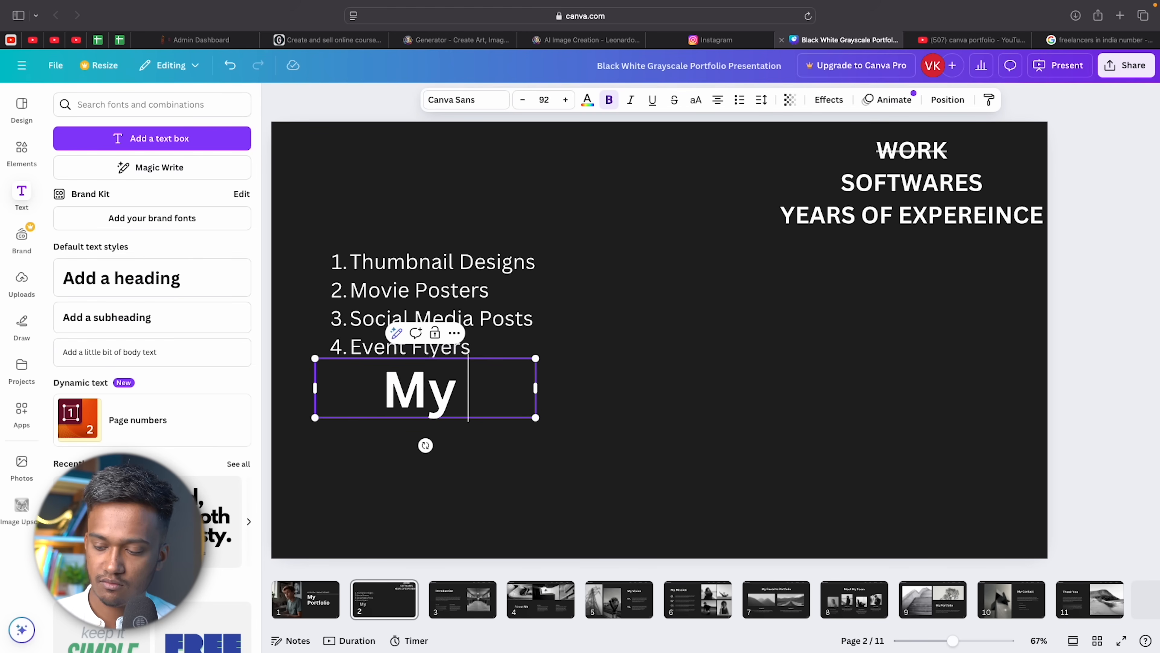
text(tfolio)
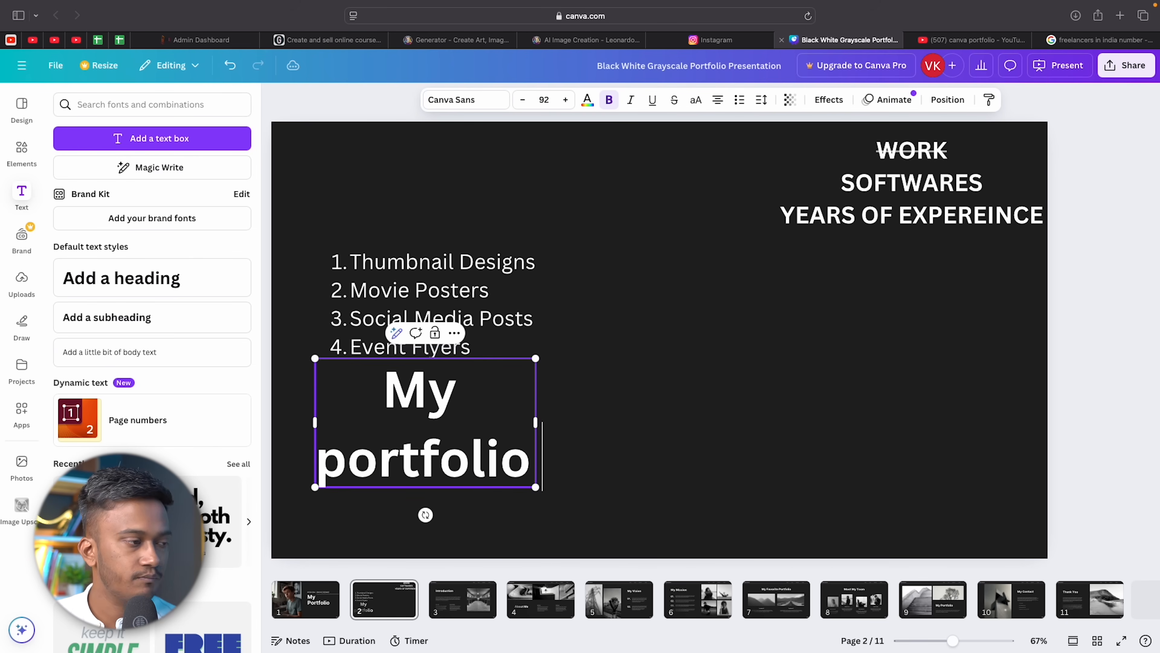
text( consists)
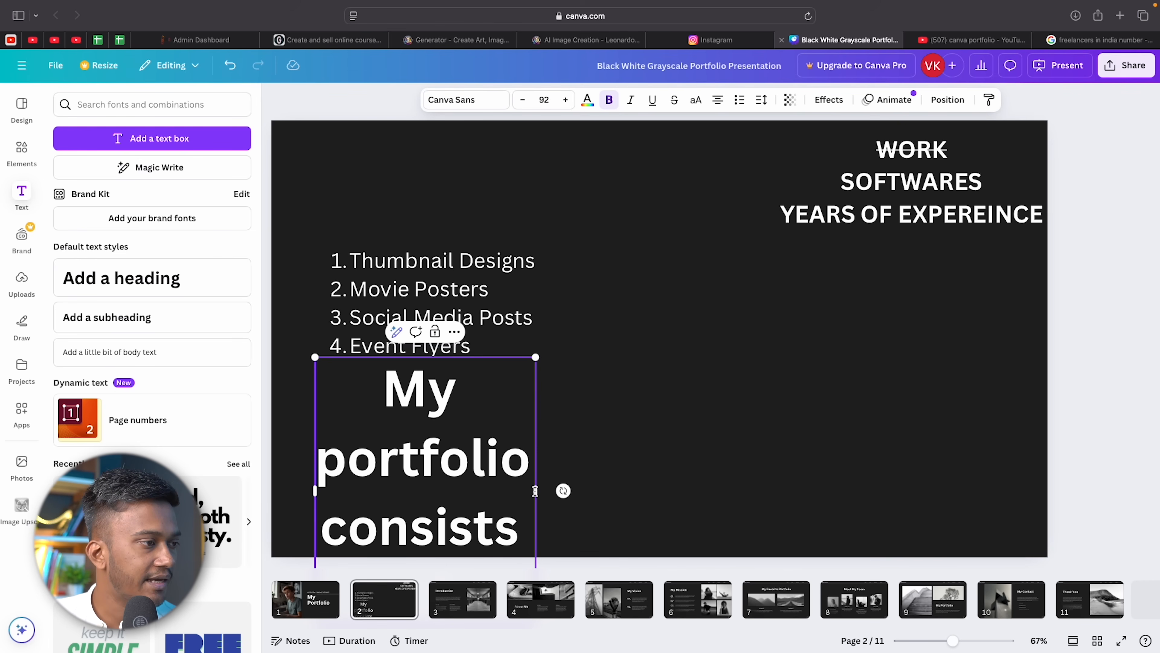
drag(536, 491, 506, 379)
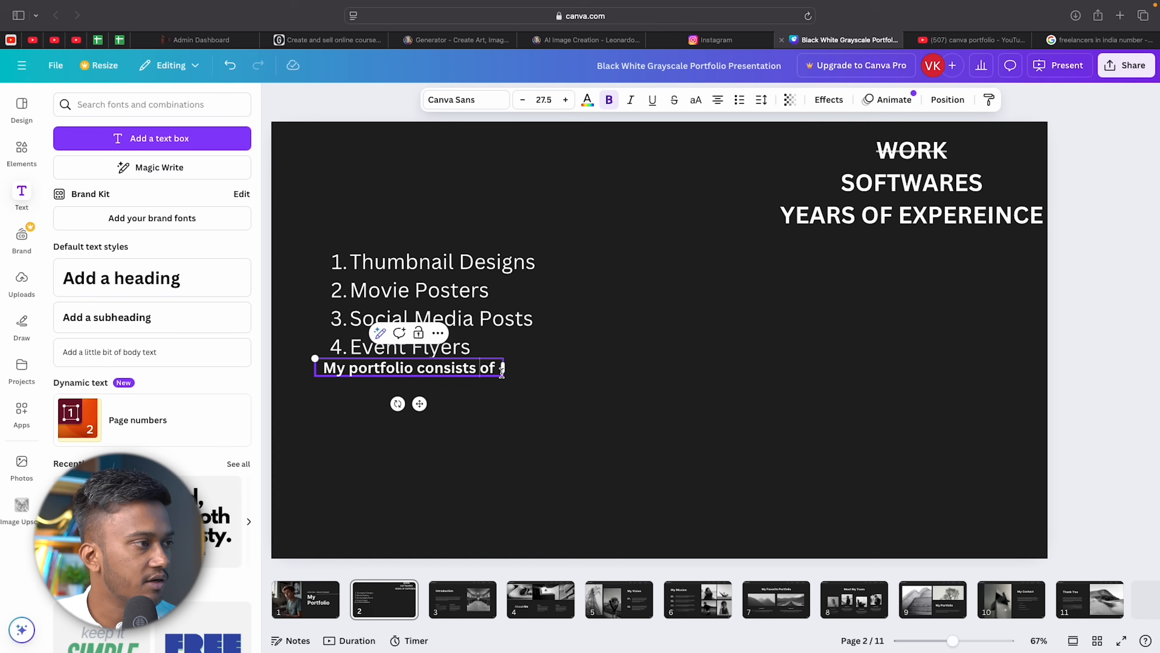
drag(421, 370, 413, 208)
click(467, 231)
Move the numbered list up under the heading and reduce its font size to 29.8.
click(431, 312)
drag(432, 312, 417, 253)
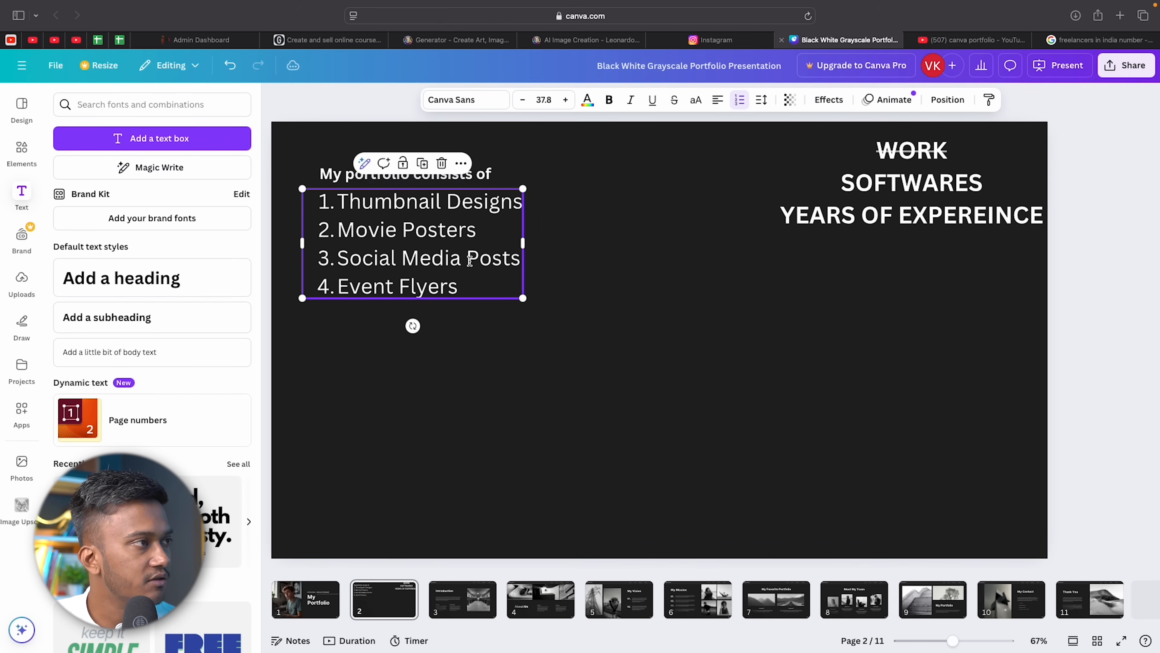
key(super+a)
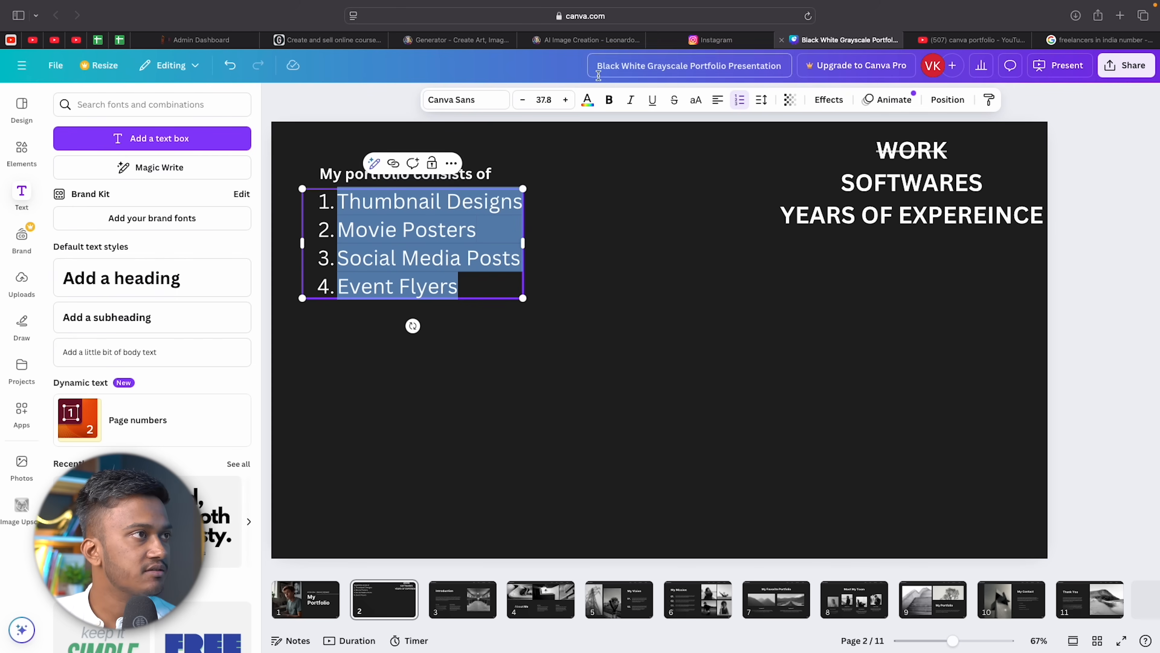
click(523, 99)
click(523, 100)
click(523, 100)
click(523, 100)
click(522, 100)
click(523, 99)
click(522, 100)
click(522, 100)
click(538, 269)
click(386, 219)
drag(385, 218, 386, 222)
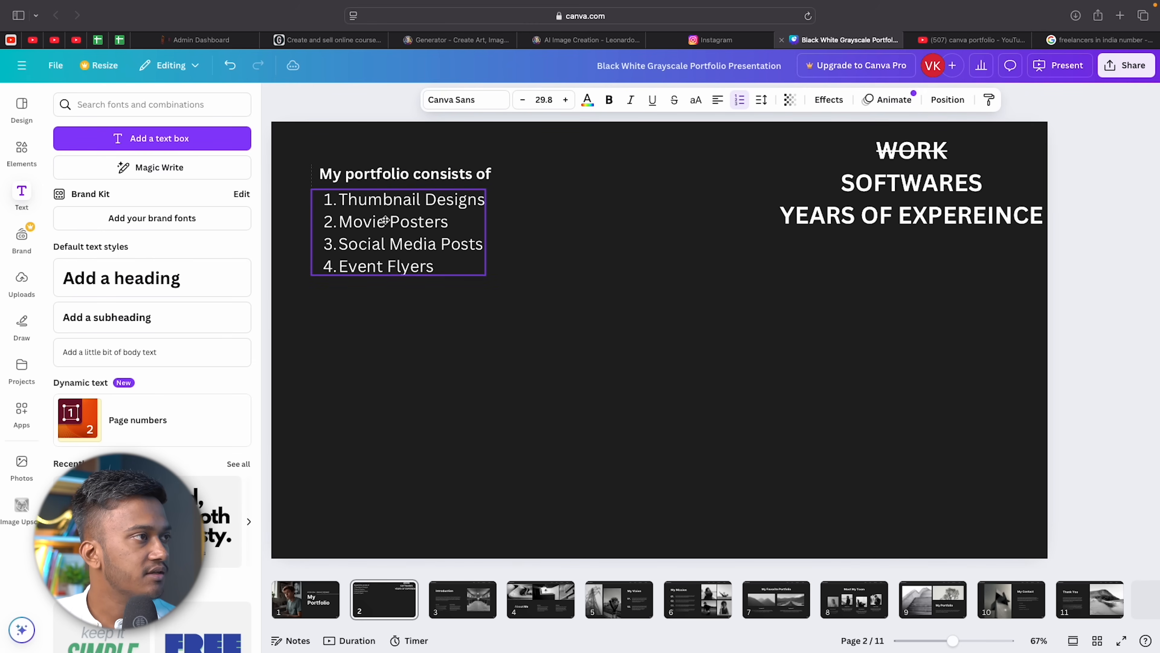
Shift the Photoshop logo toward the left side of the slide.
click(471, 168)
click(602, 346)
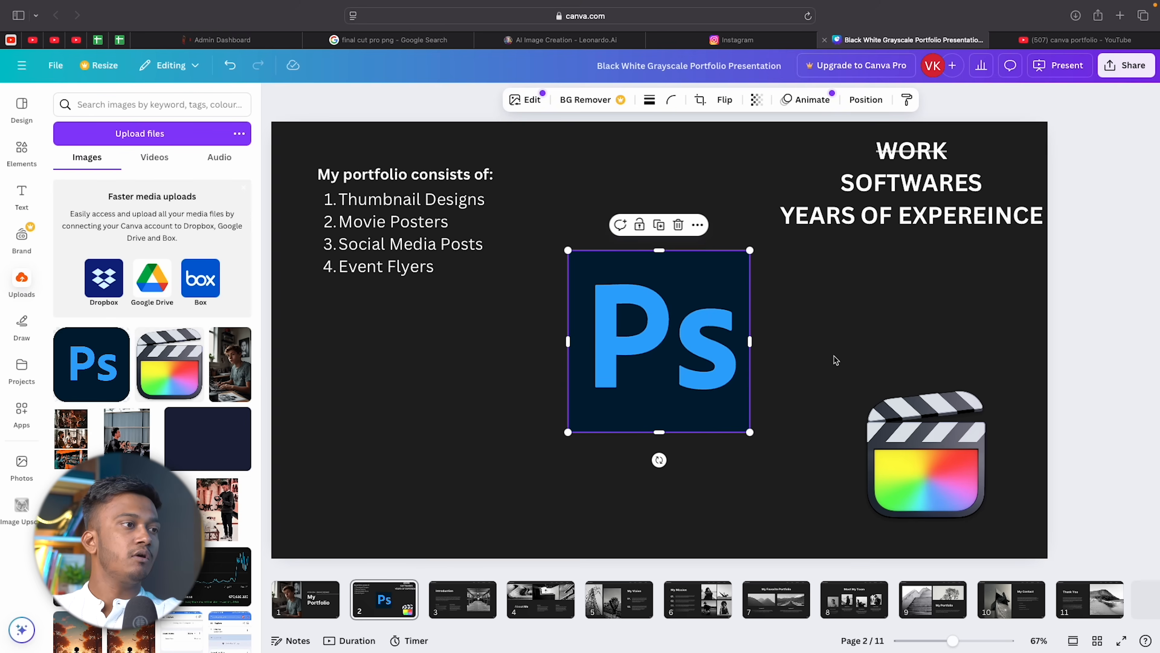
click(835, 361)
drag(660, 366, 459, 435)
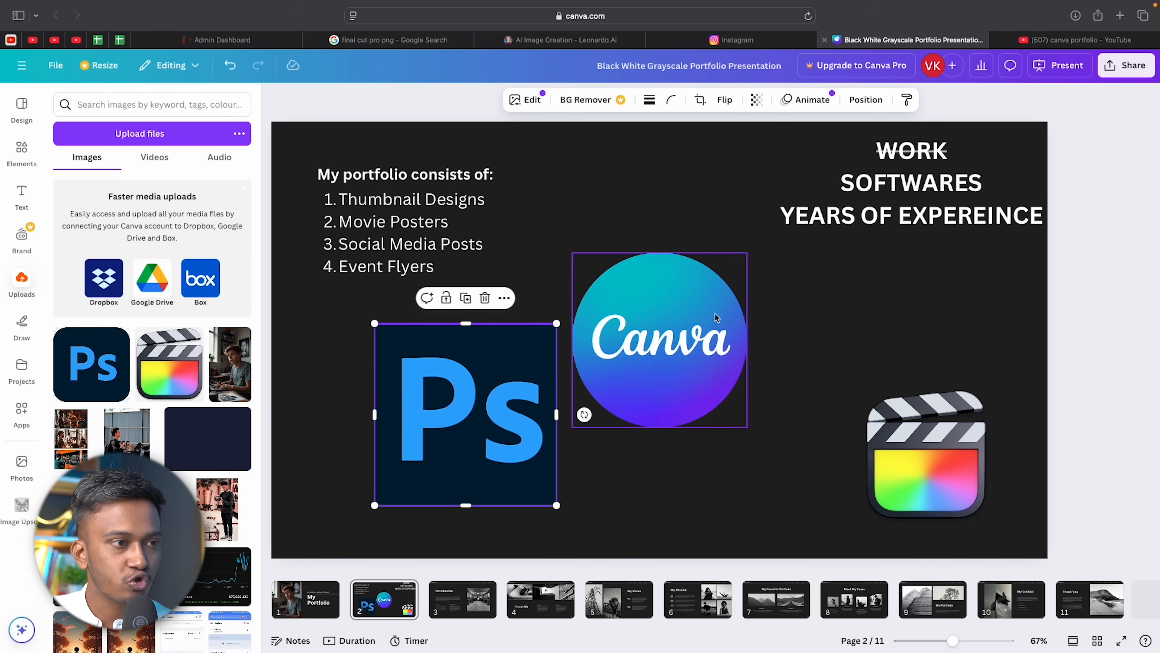
Shrink the Final Cut, Canva and Photoshop logos to small icons.
click(954, 471)
drag(989, 389, 788, 423)
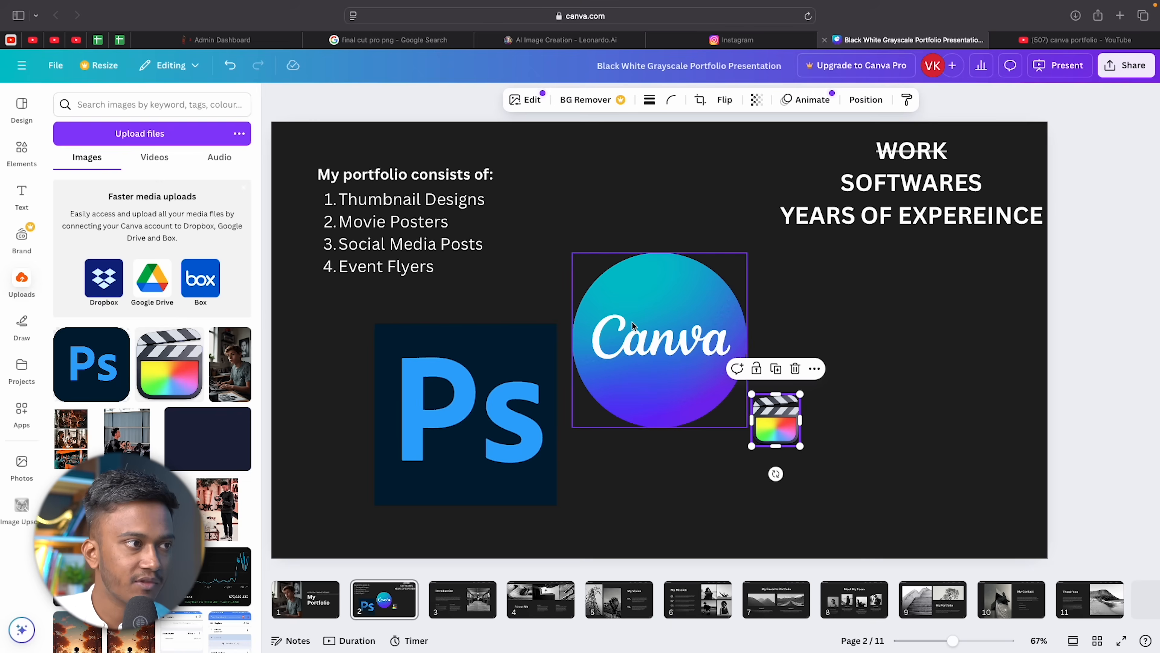
click(738, 269)
drag(746, 252, 688, 415)
click(525, 334)
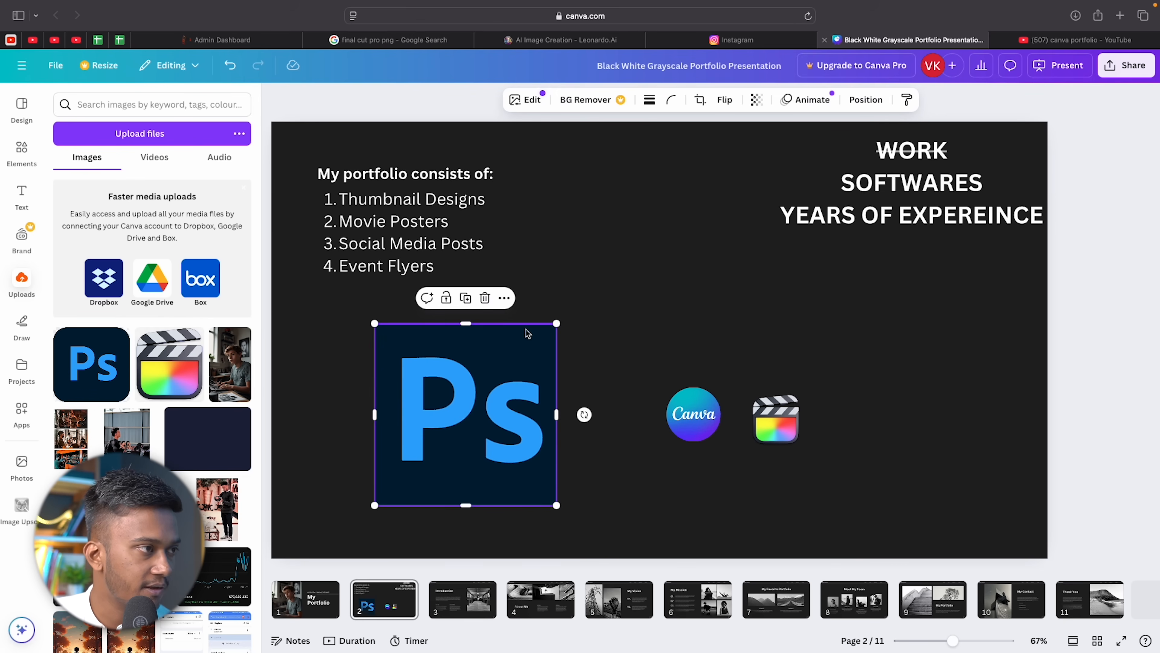
drag(556, 326, 434, 447)
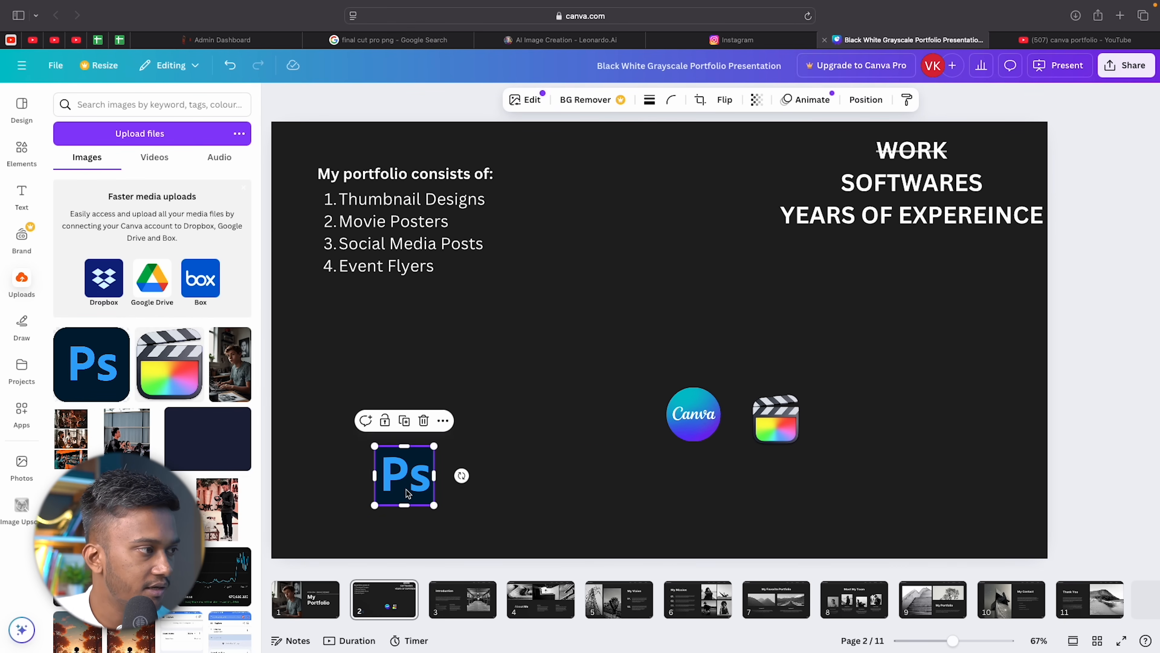
Line up the three logo icons evenly in a row near the slide's bottom.
drag(407, 491, 554, 496)
drag(690, 432, 644, 504)
drag(785, 416, 752, 481)
drag(654, 503, 660, 503)
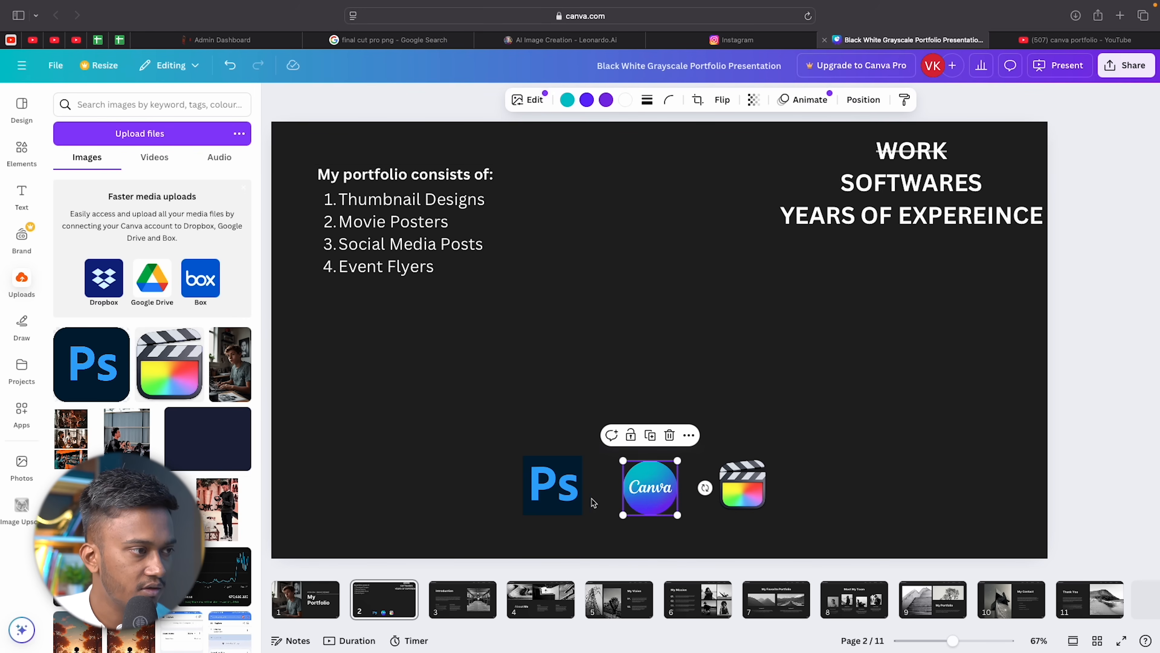
click(829, 326)
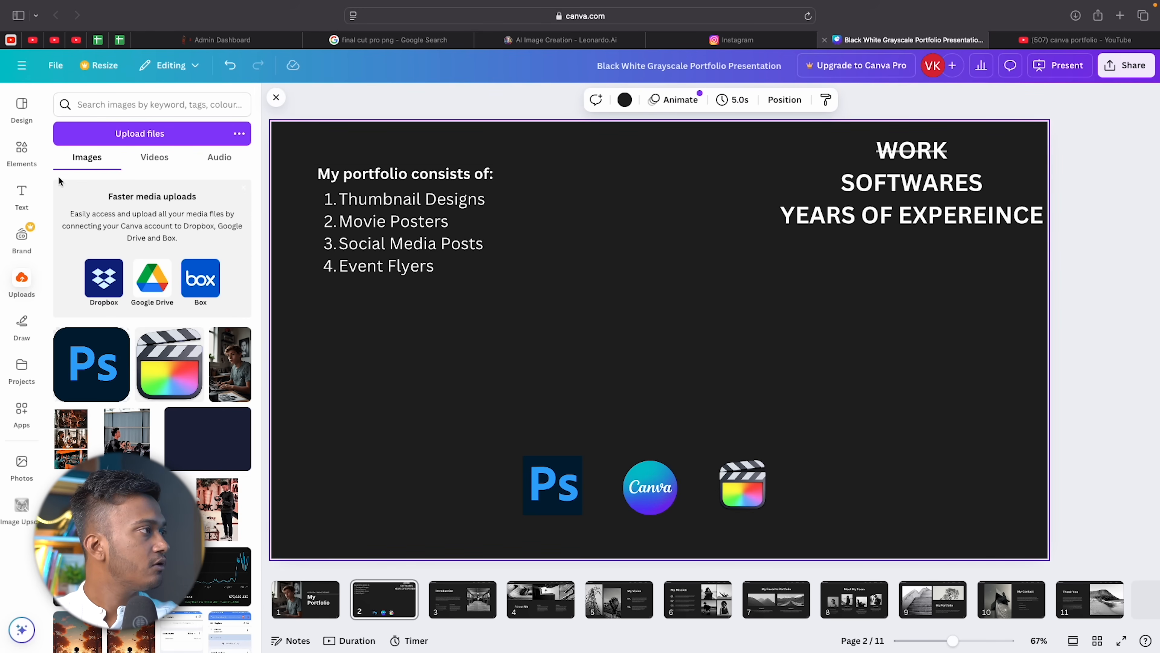
click(21, 196)
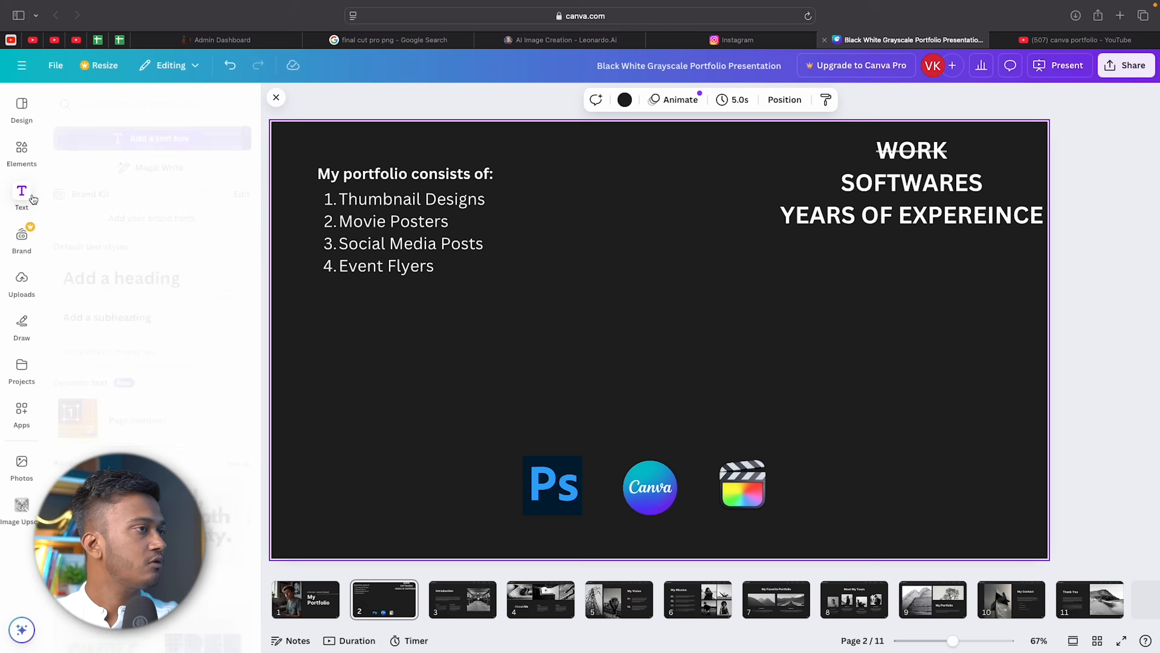
Add a subheading reading 'Tools that I have mastered' in all uppercase.
click(143, 321)
text(To)
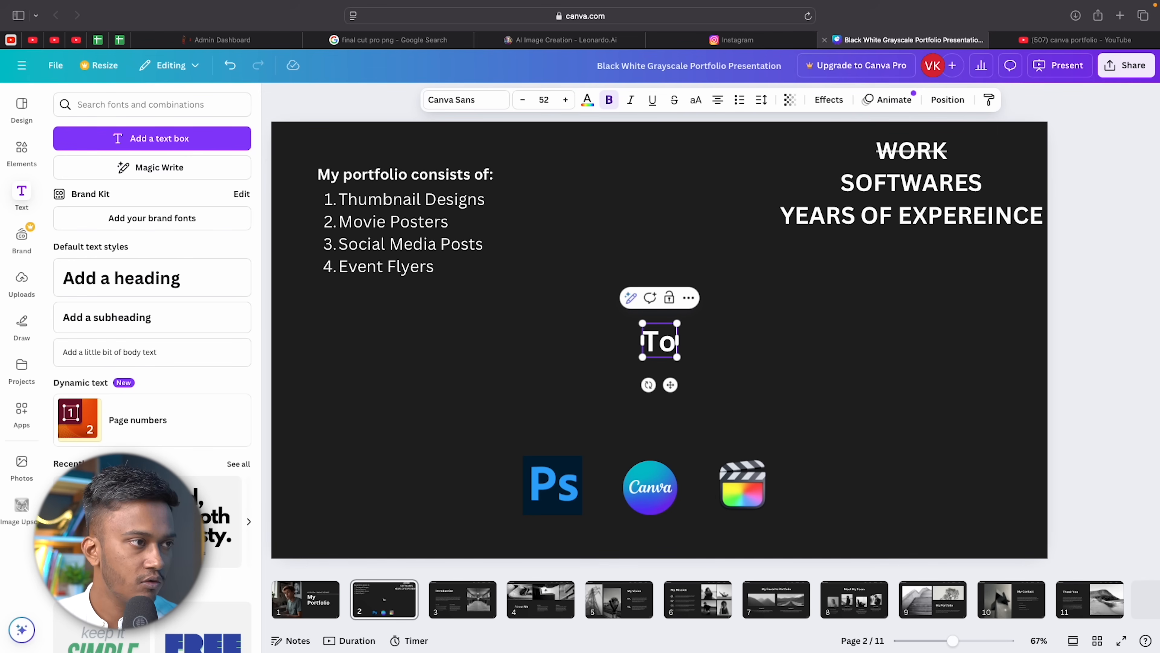
text(ols that )
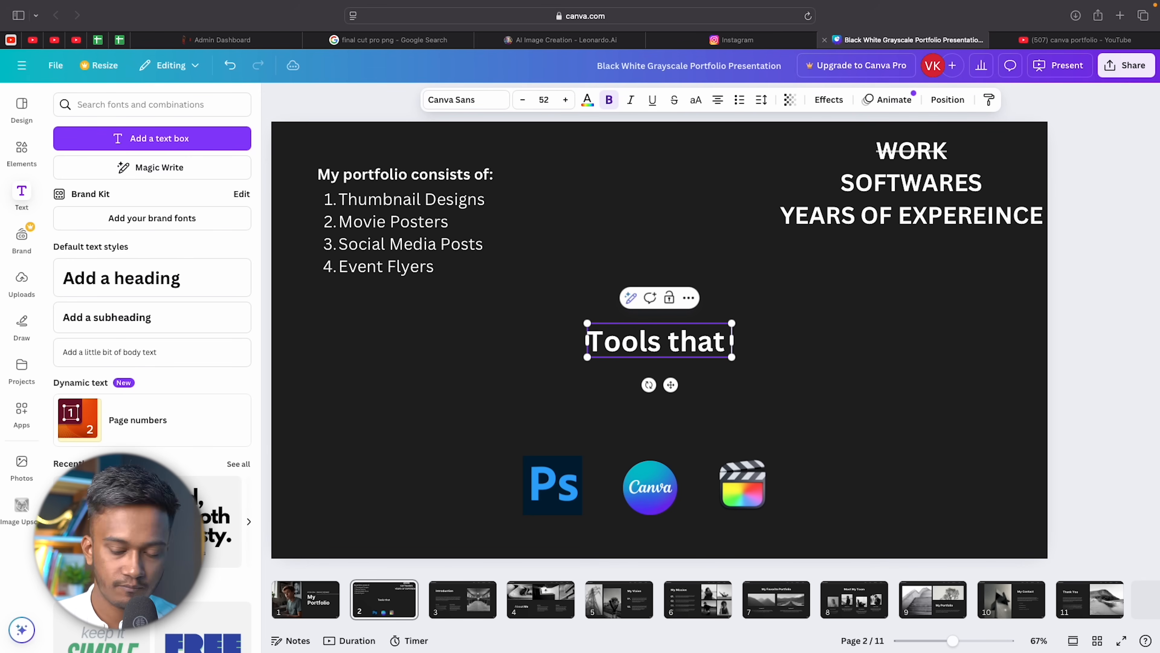
text(I have master)
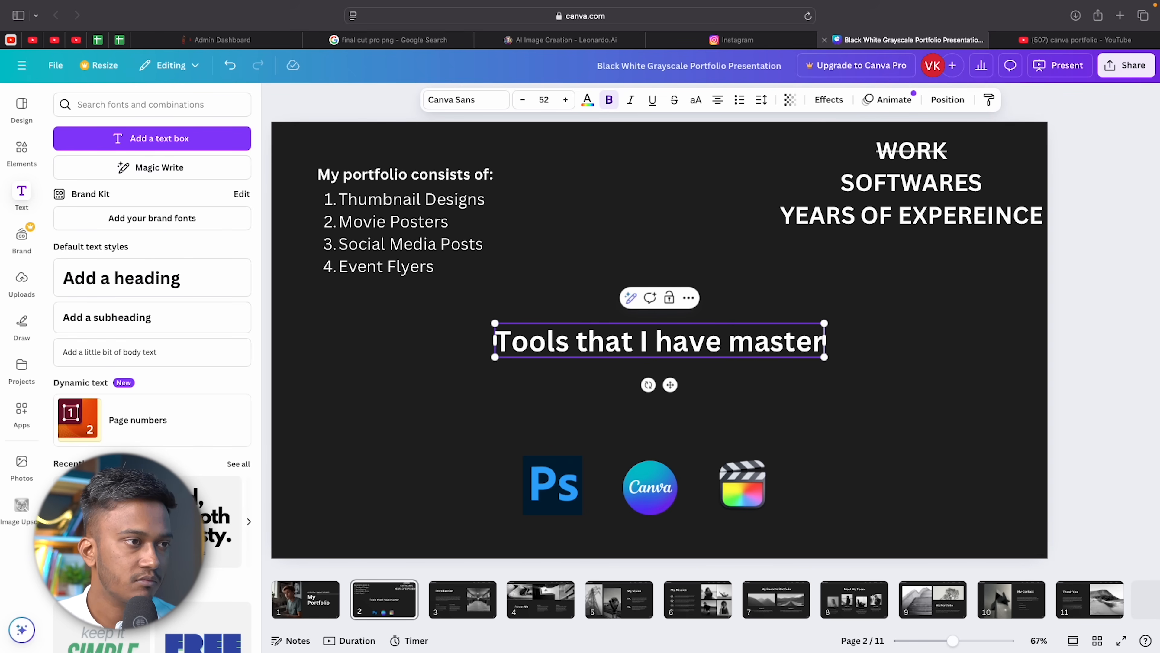
text(ed)
click(908, 379)
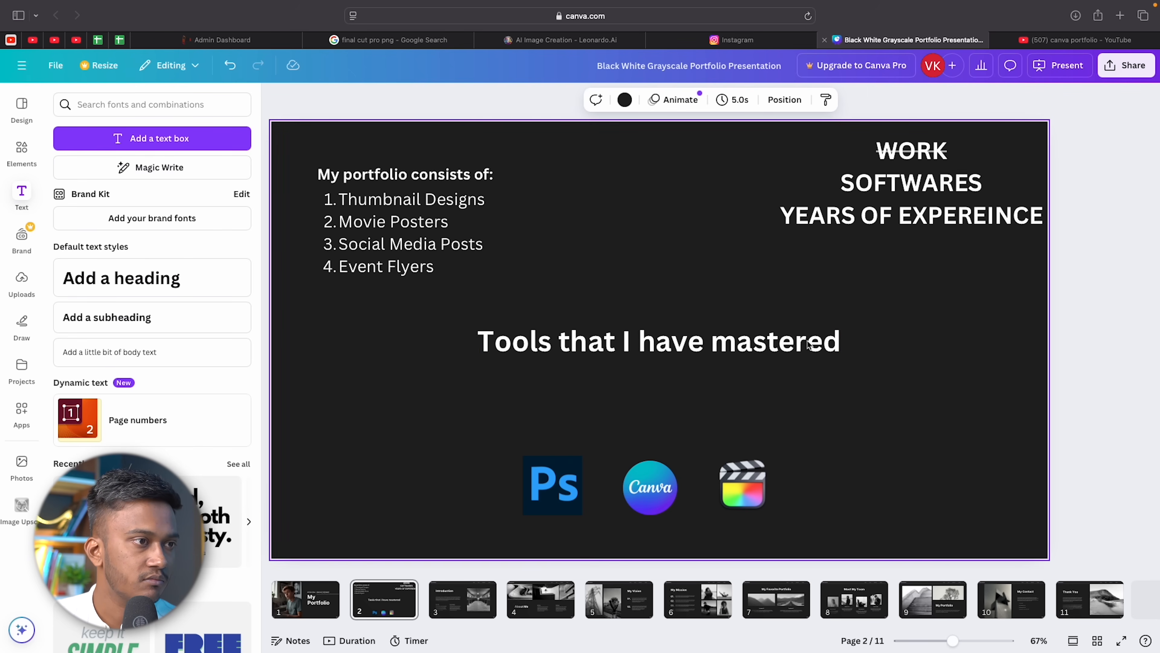
click(764, 331)
click(821, 347)
key(super+a)
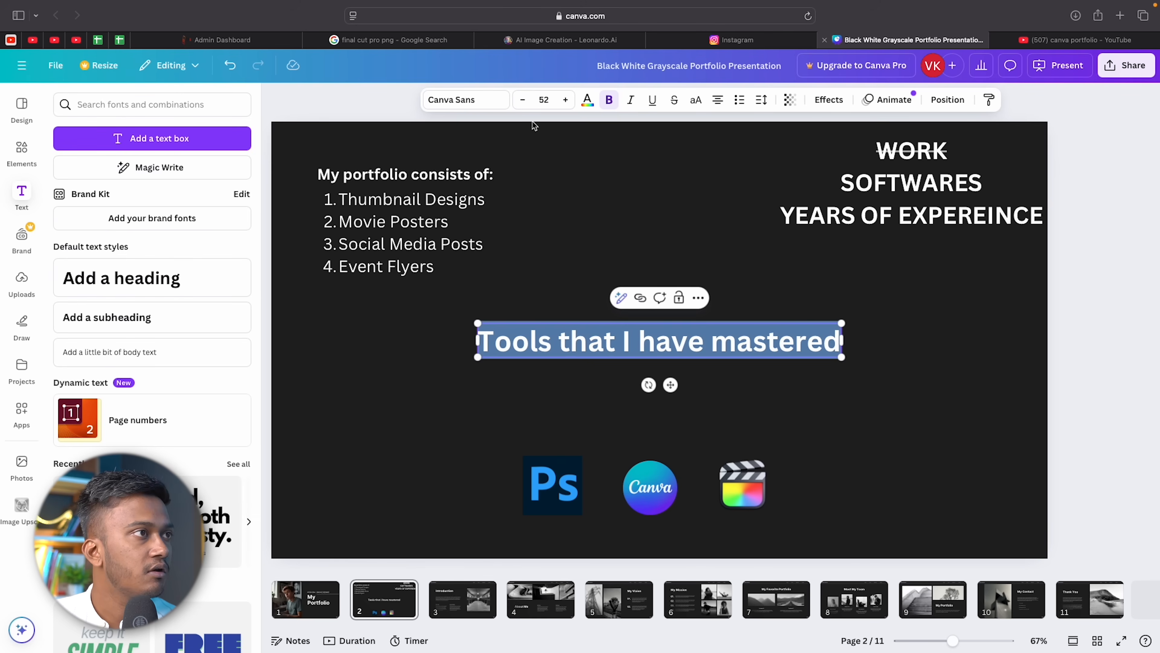
click(695, 101)
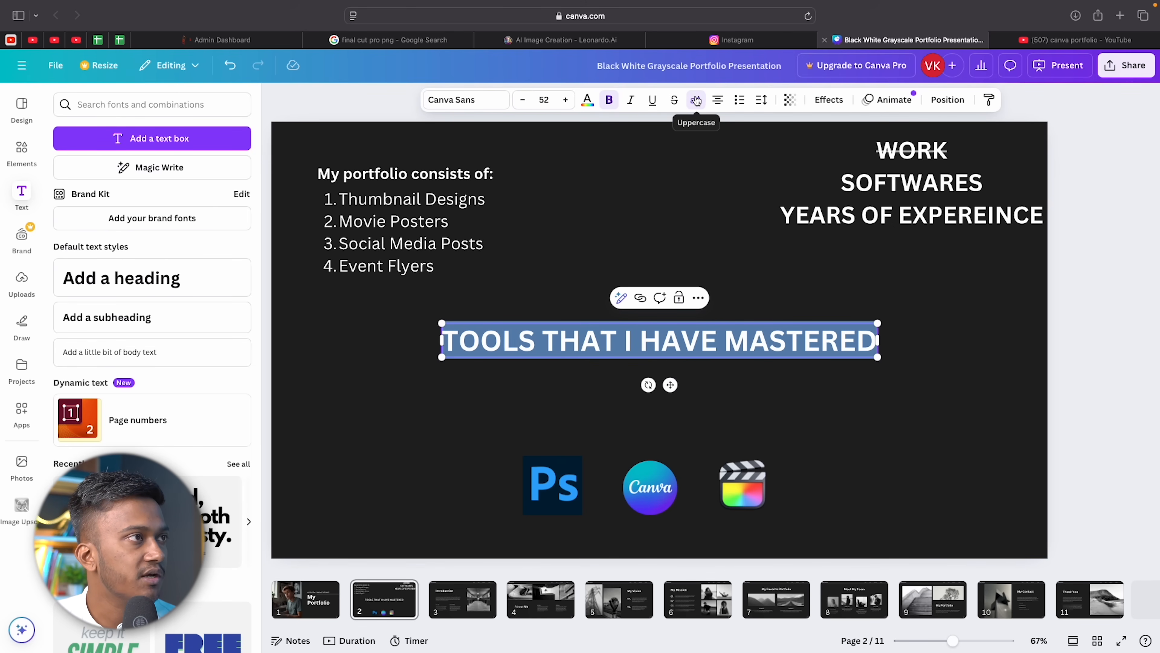
Shrink the TOOLS THAT I HAVE MASTERED text and move it just above the logos.
click(522, 100)
click(523, 100)
click(523, 100)
click(523, 99)
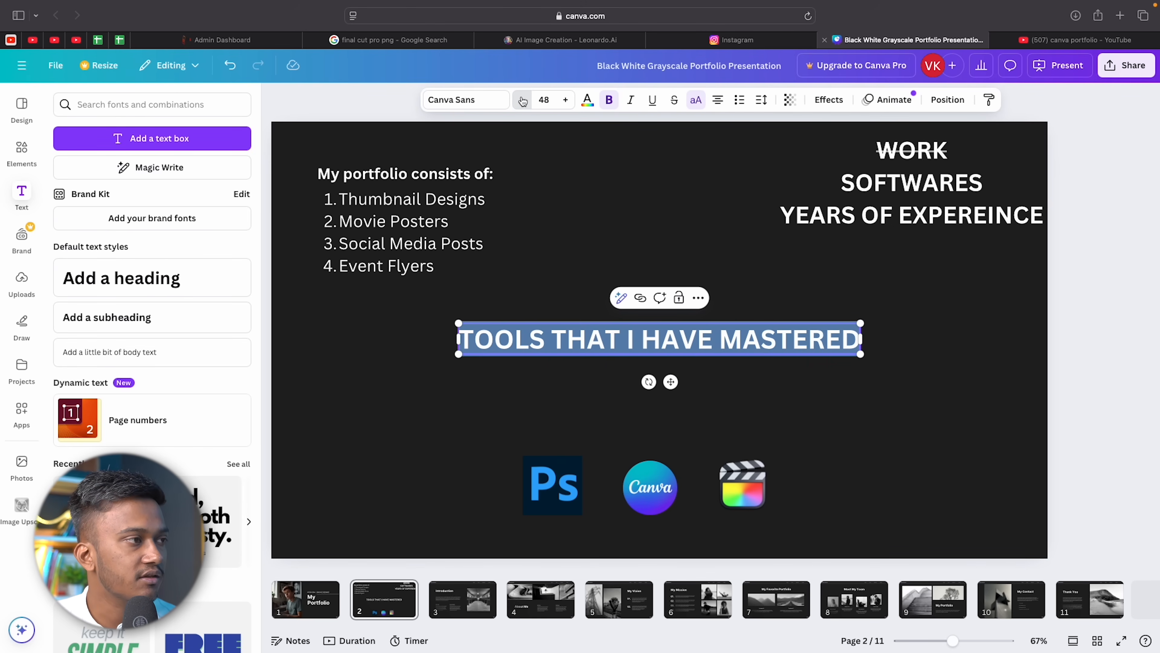
click(523, 100)
click(522, 99)
click(523, 100)
click(523, 100)
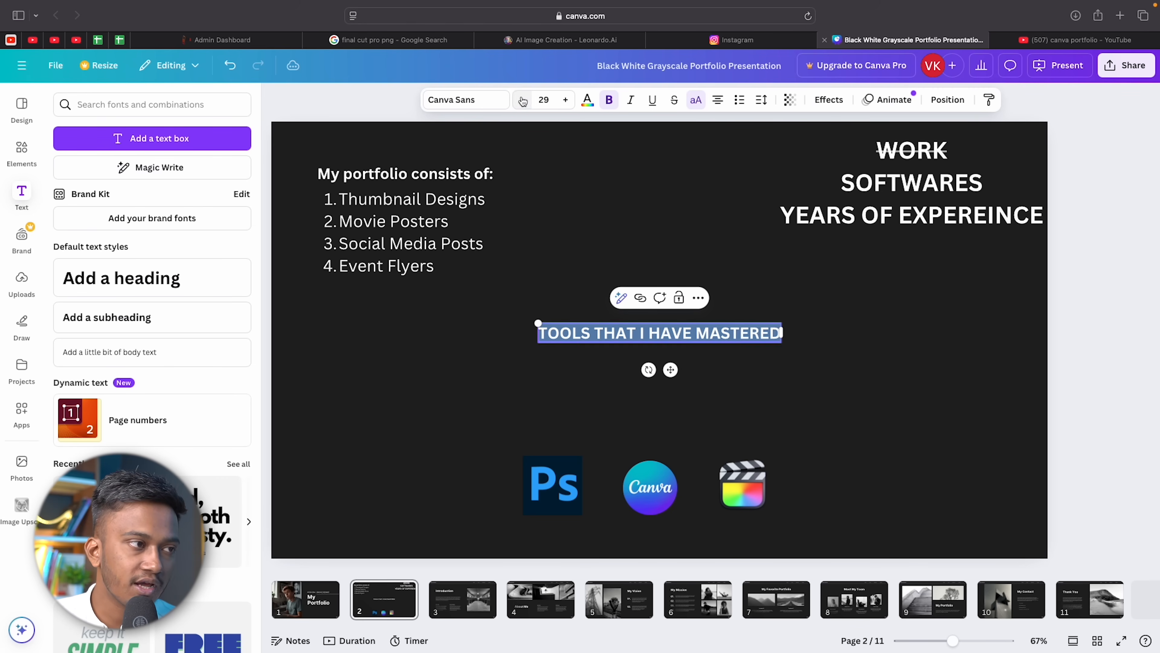
click(703, 229)
click(692, 335)
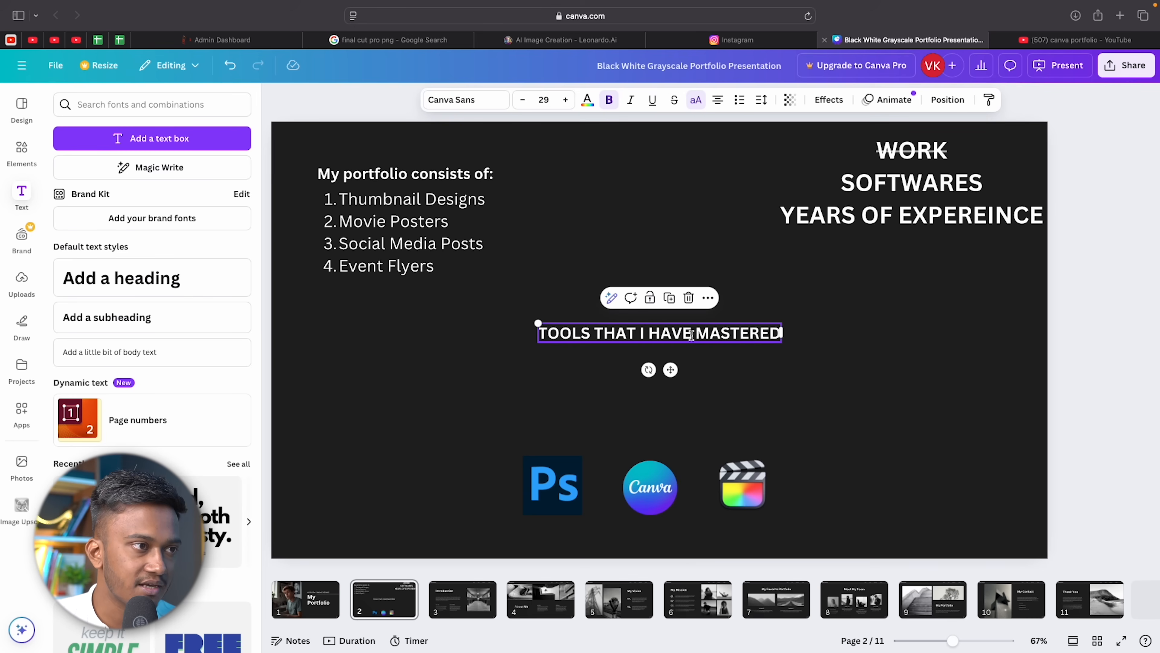
drag(671, 369, 651, 469)
click(785, 354)
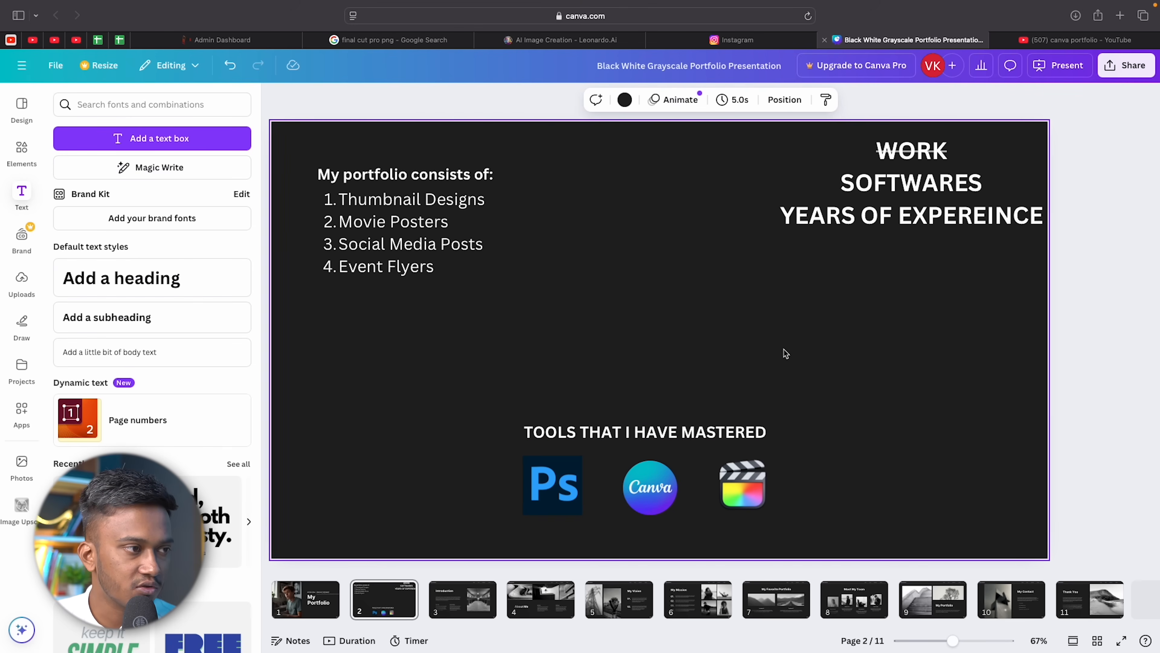
Set the TOOLS THAT I HAVE MASTERED font size to 20 and nudge it slightly lower.
click(692, 432)
drag(772, 429, 525, 431)
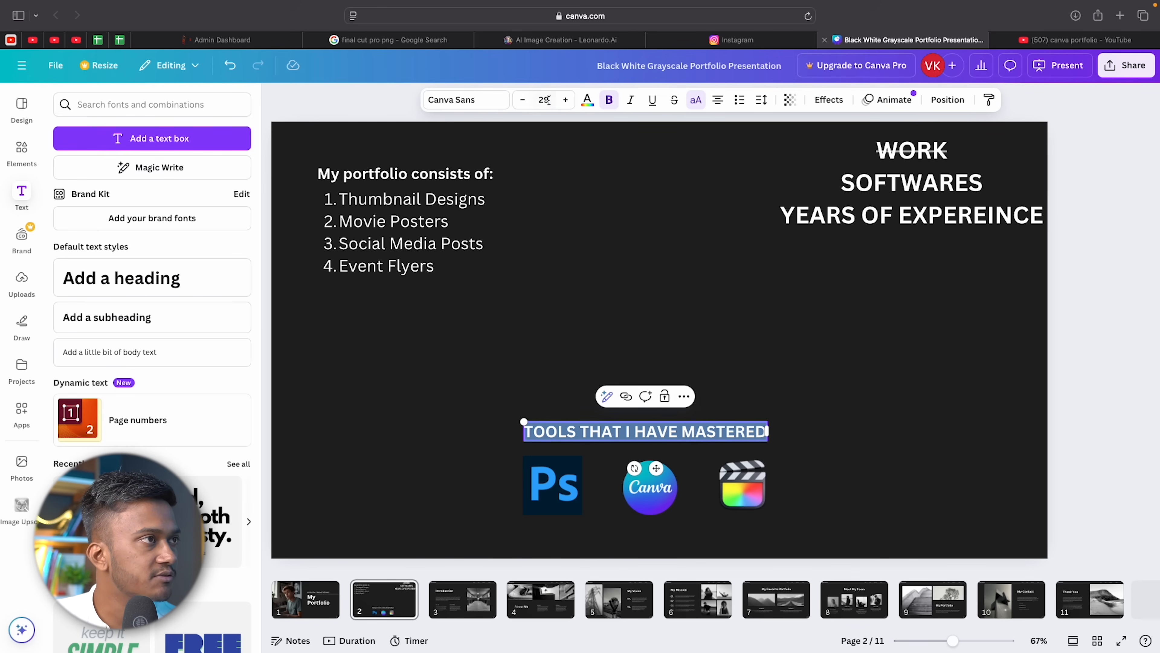
click(523, 99)
click(523, 100)
click(523, 100)
click(523, 100)
click(523, 100)
click(523, 100)
click(523, 99)
click(524, 100)
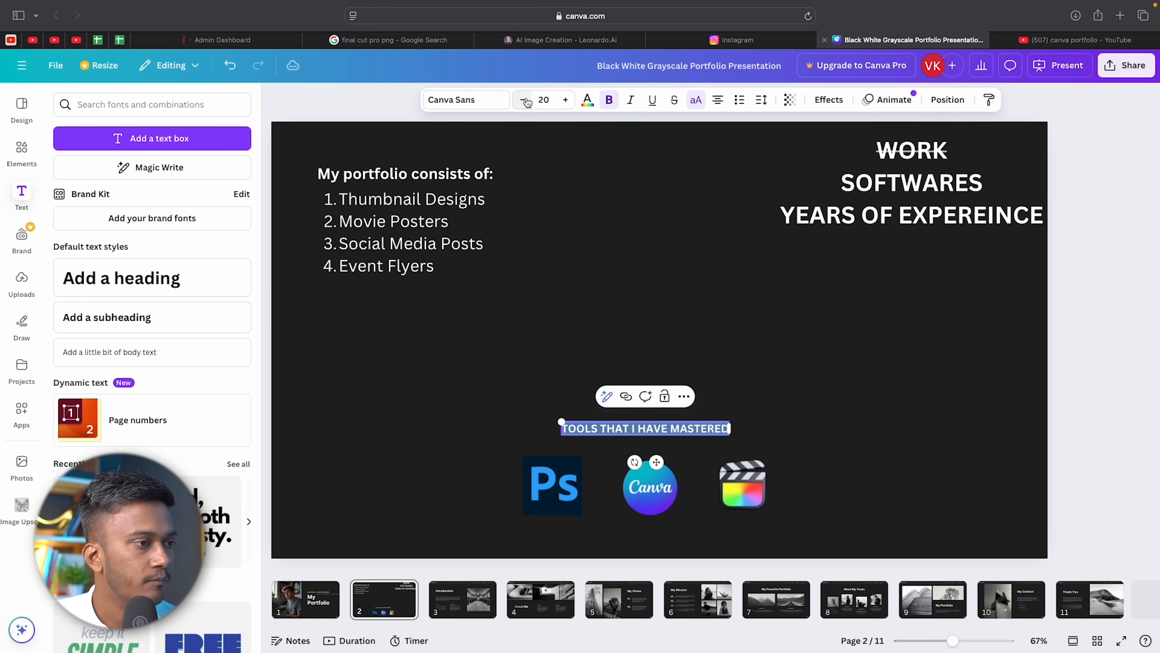
click(673, 254)
click(667, 429)
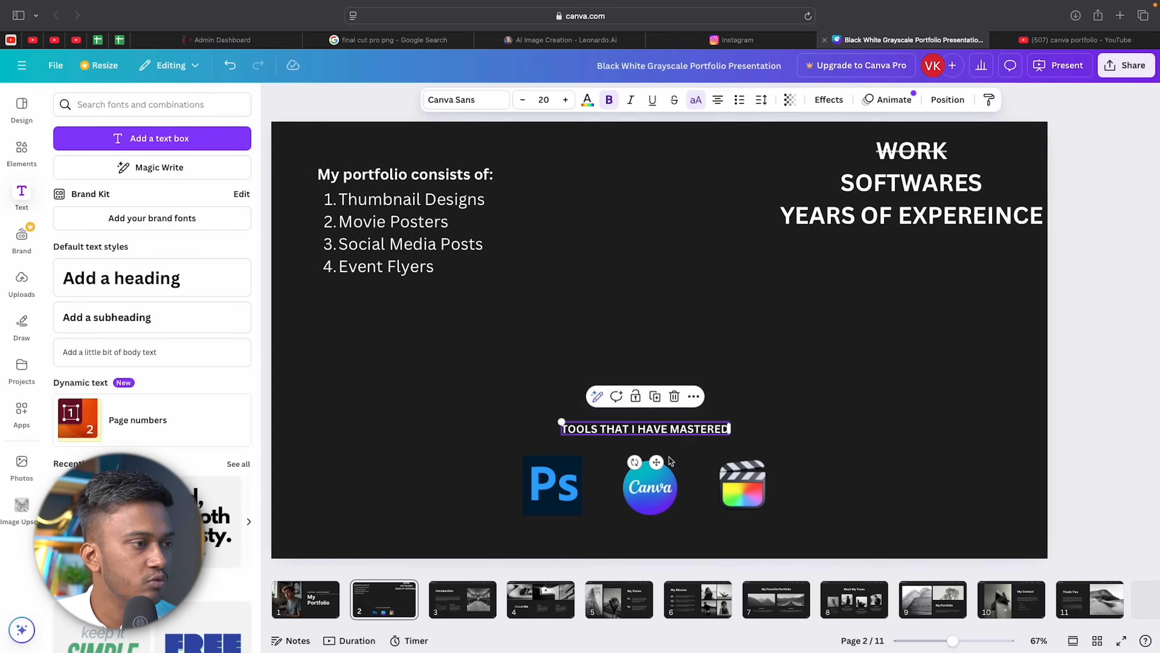
drag(657, 461, 655, 465)
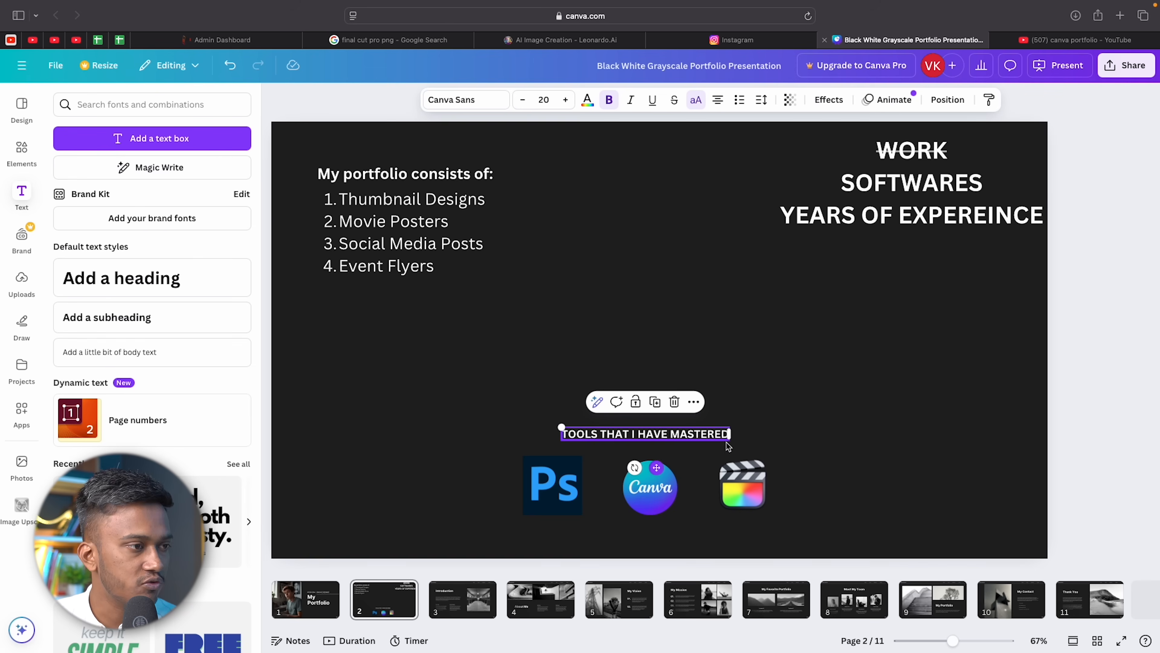
click(831, 428)
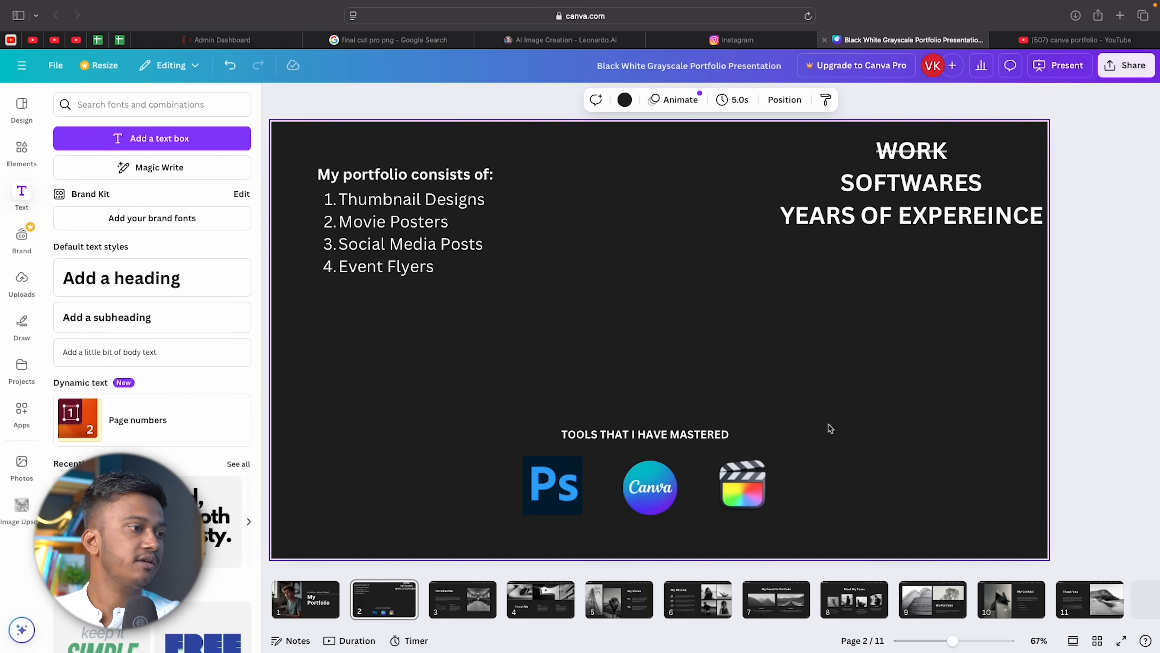
Strike through the word SOFTWARES in the top-right heading.
click(907, 164)
drag(833, 182, 1007, 183)
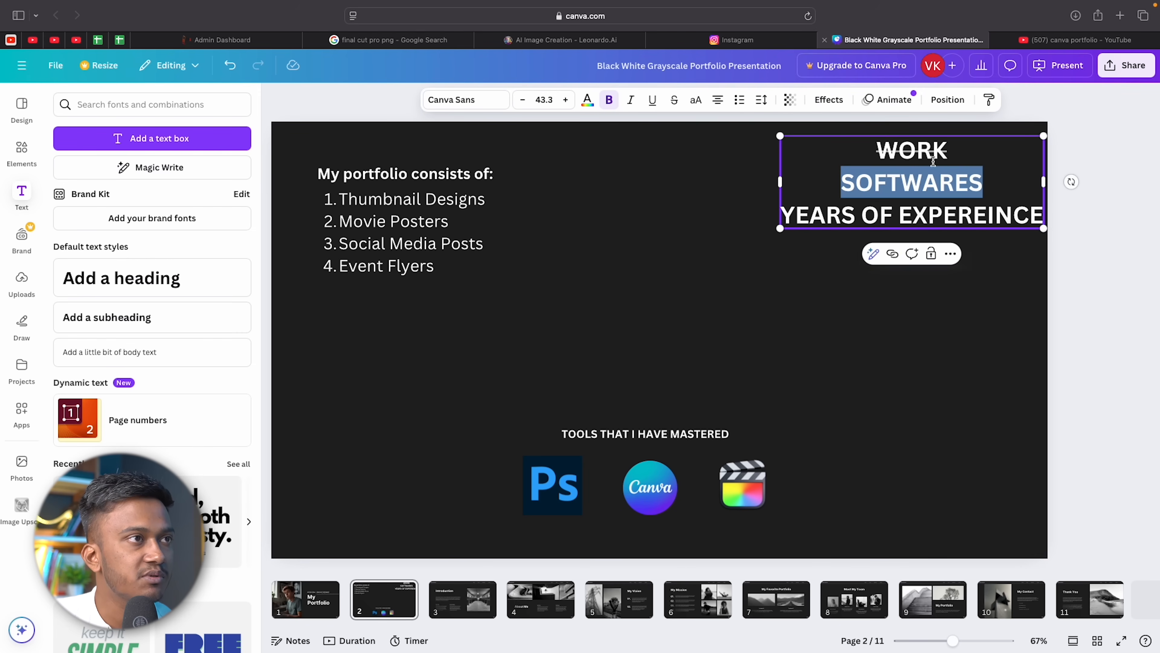
click(674, 100)
click(739, 200)
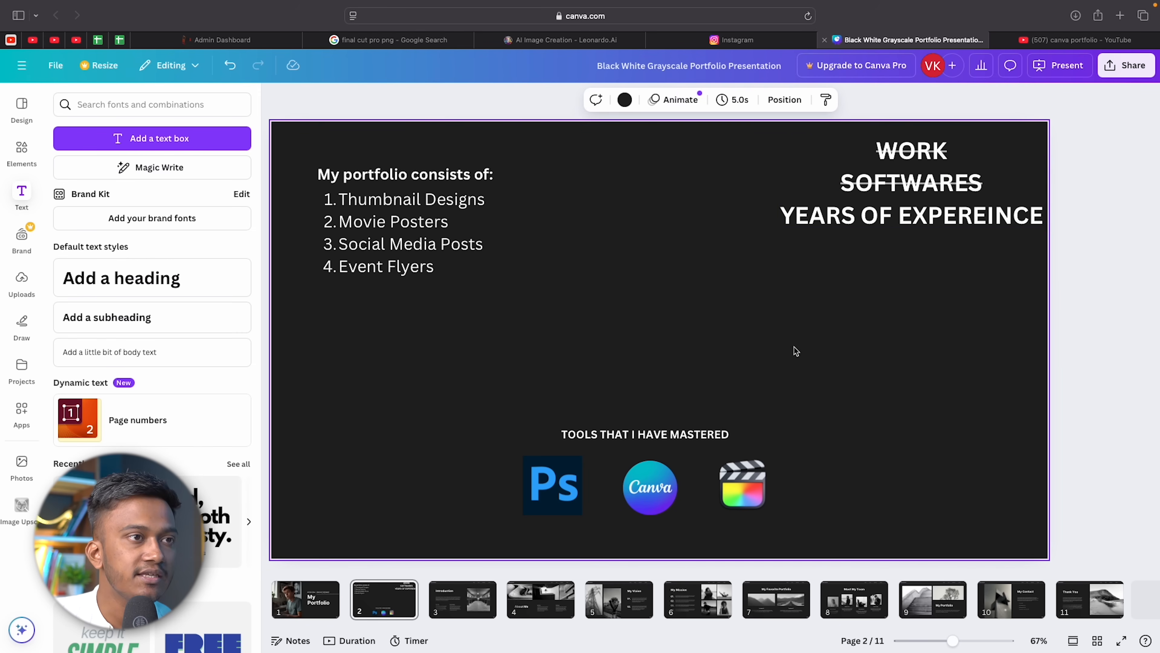
Move the numbered list and 'My portfolio consists of:' heading to the slide's right side.
click(375, 246)
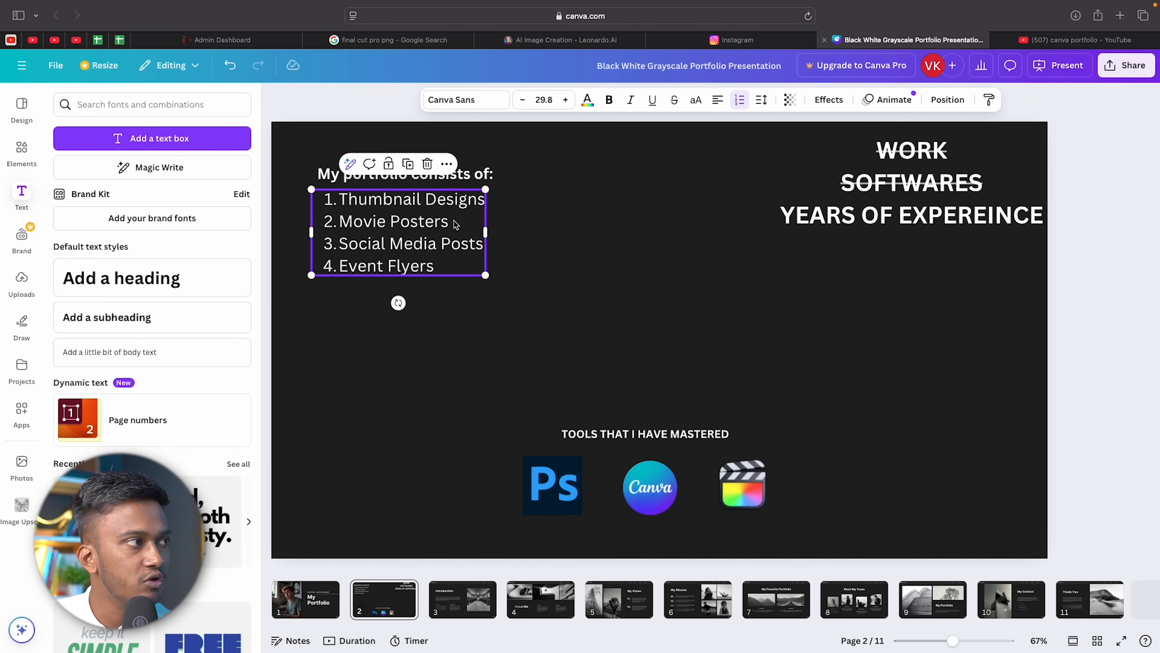
drag(401, 236, 444, 249)
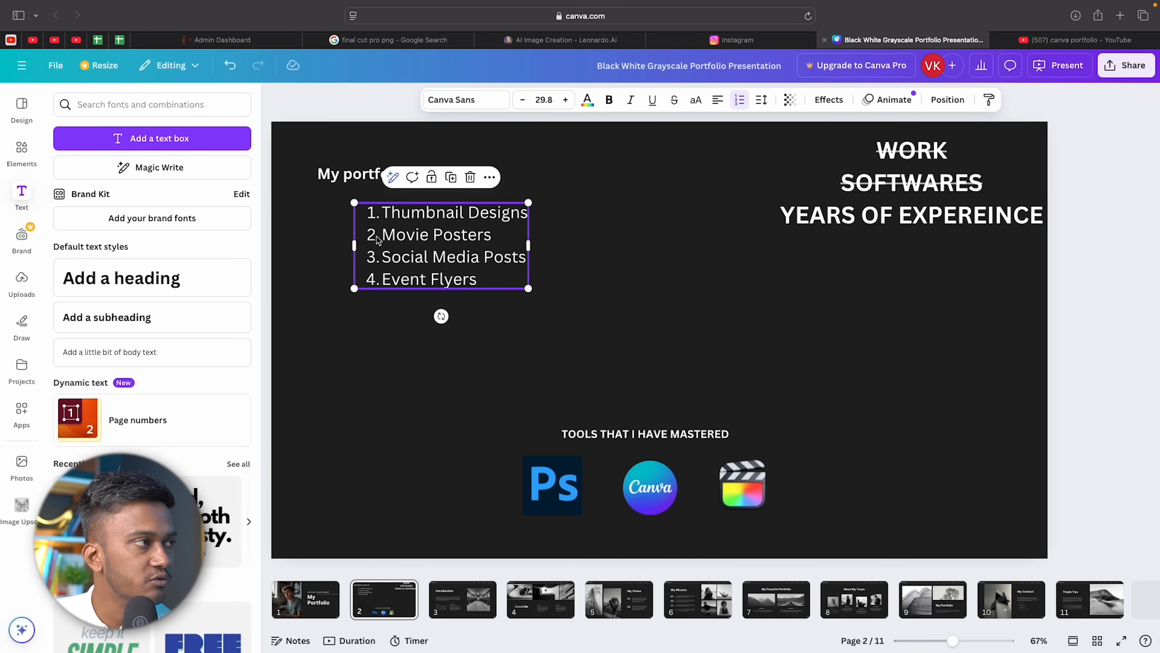
drag(412, 228, 864, 350)
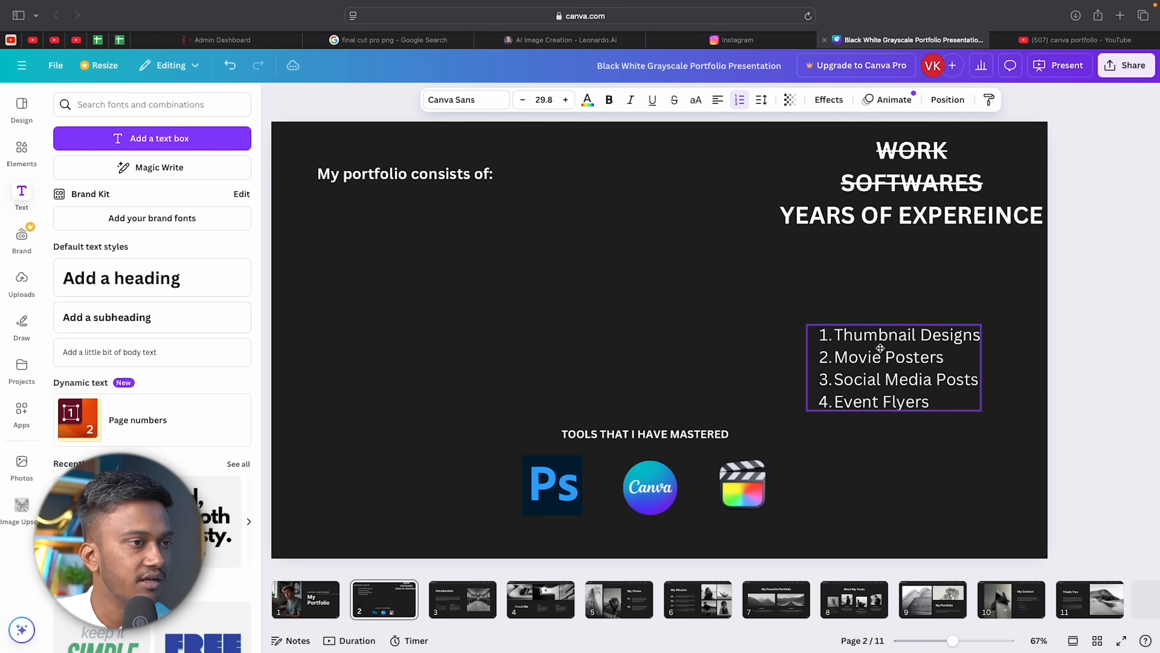
drag(368, 167, 883, 306)
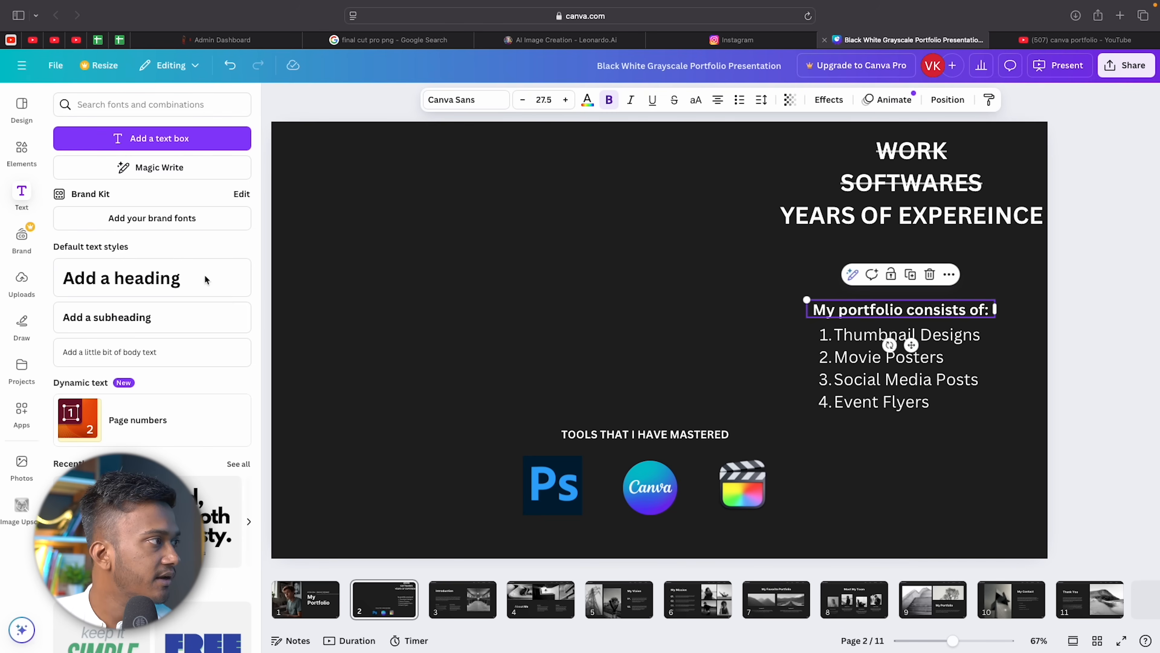
Add a new subheading text box to the slide.
click(140, 318)
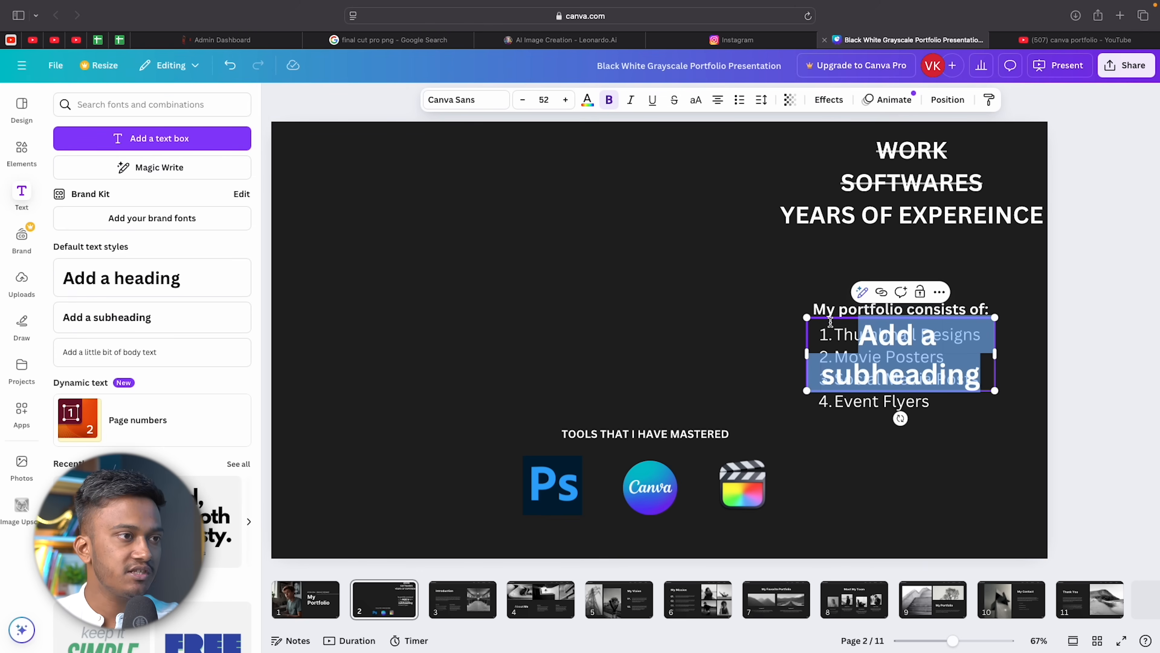
click(962, 362)
click(539, 309)
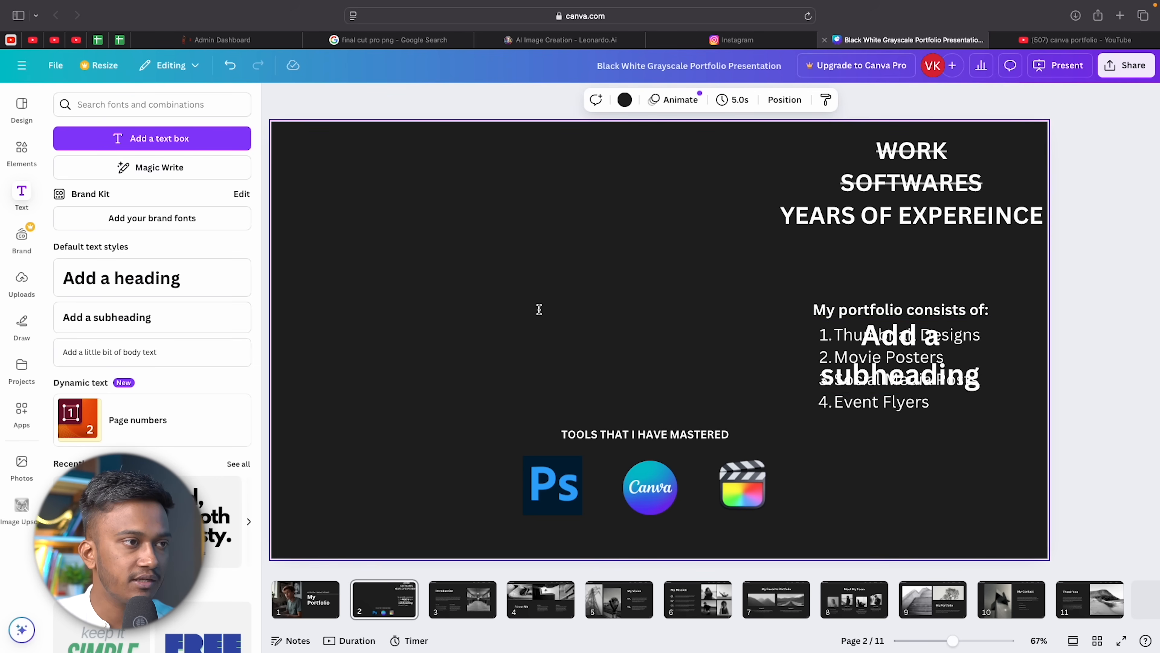
Move the subheading box and replace its text with '5 Years Of Experience'.
drag(960, 361, 566, 259)
double_click(550, 259)
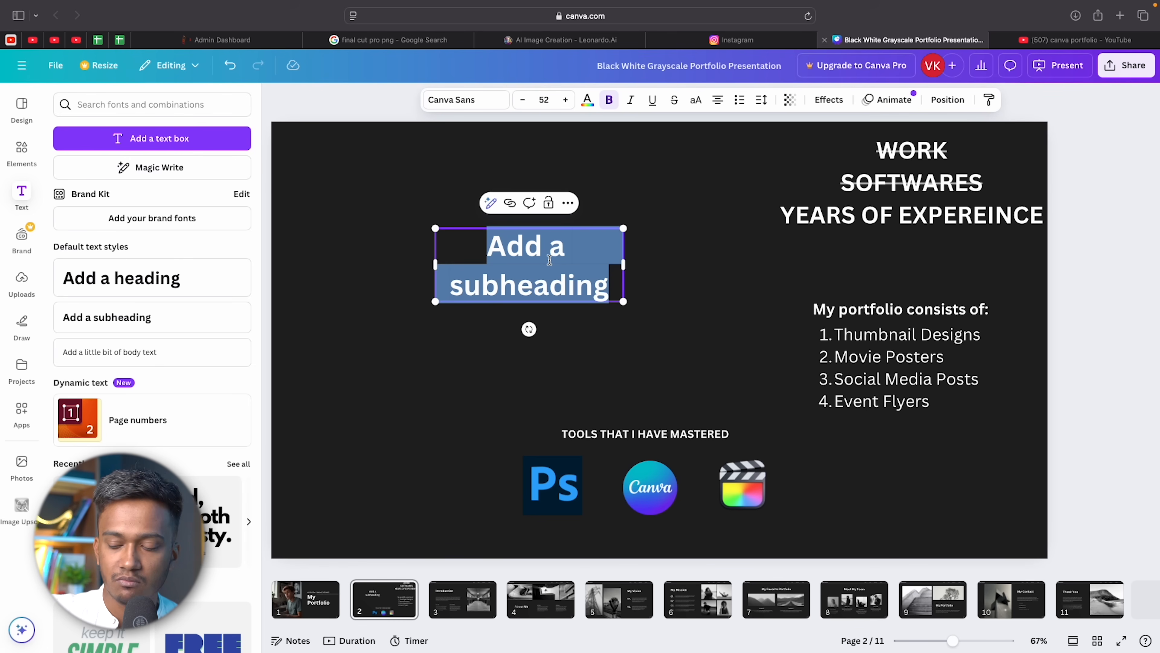
text(5)
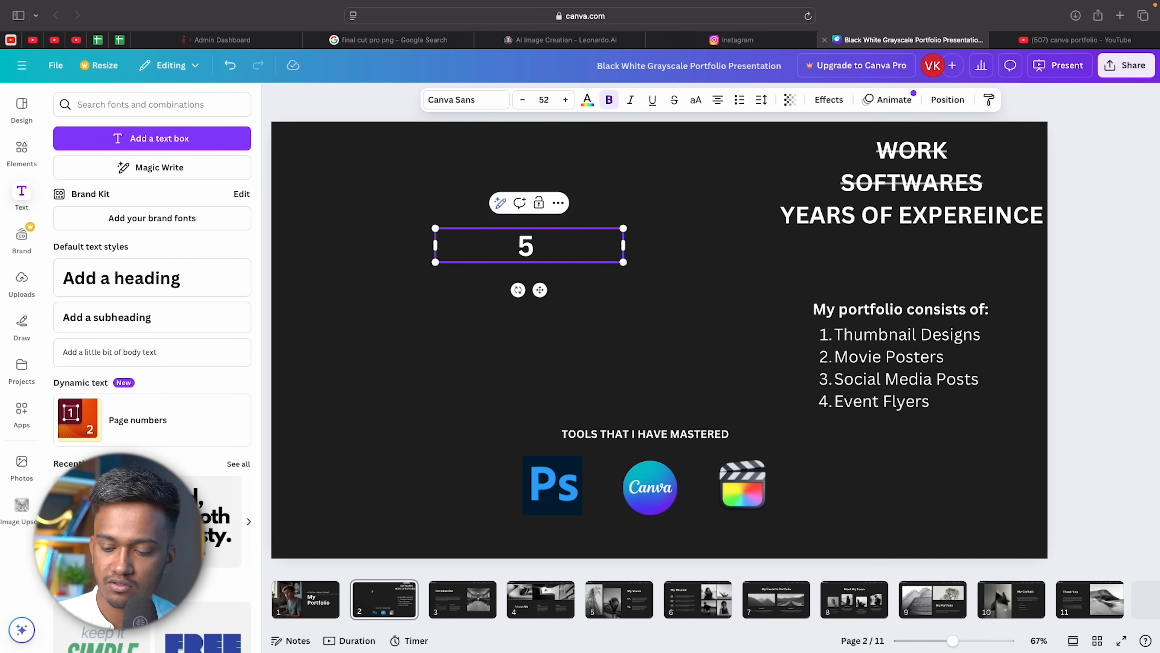
text( Years Of Experience)
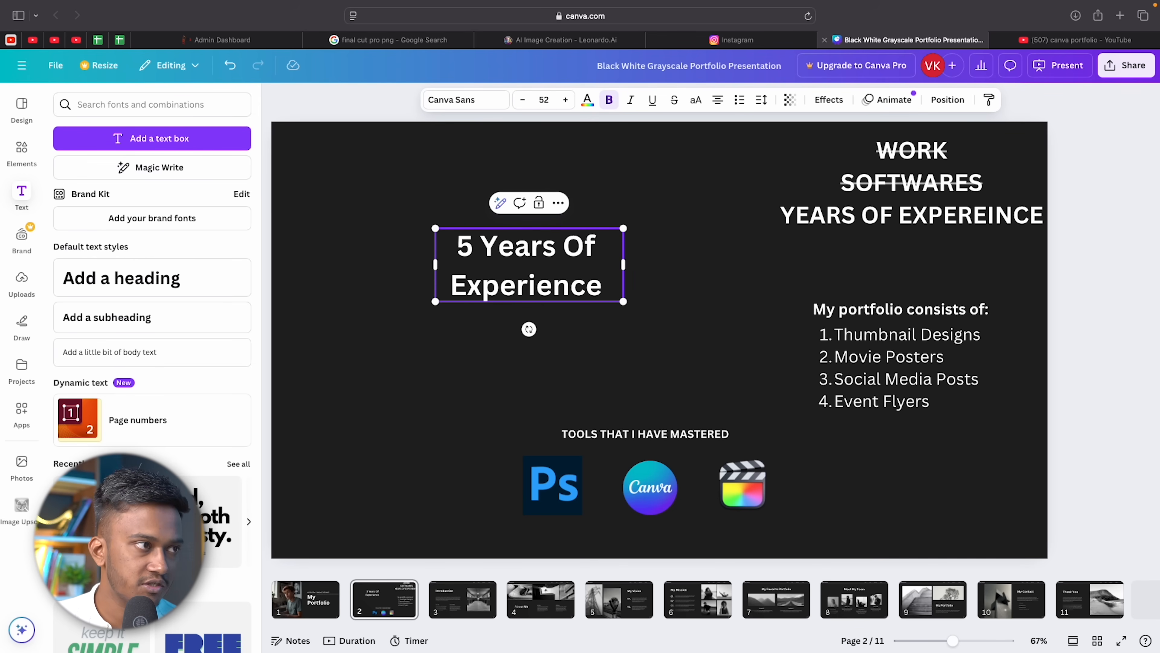
key(BackSpace)
drag(625, 269, 759, 265)
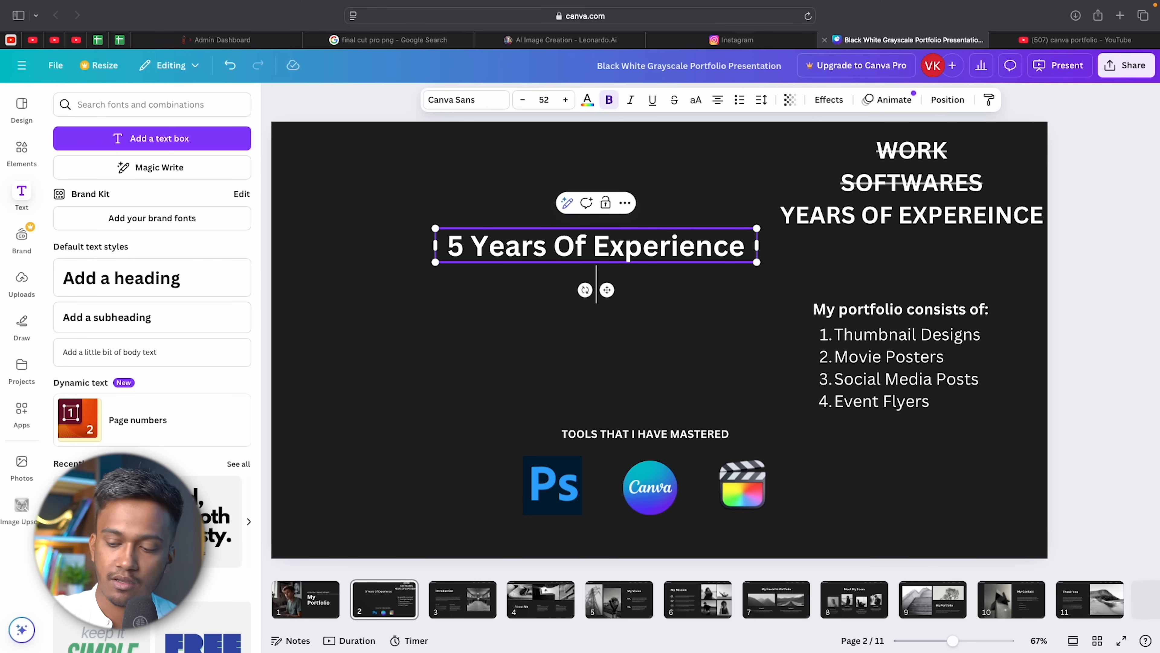
Add the lines 'Worked With 50+ Clients' and '300+ Projects Completed'.
text(50)
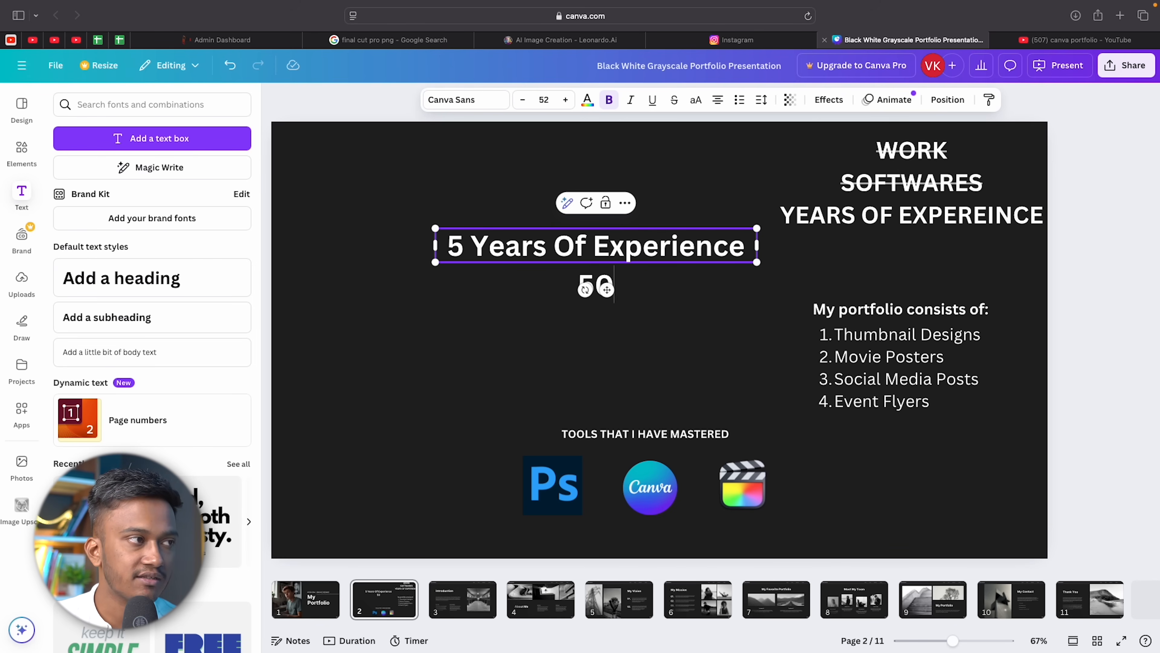
text( + Client)
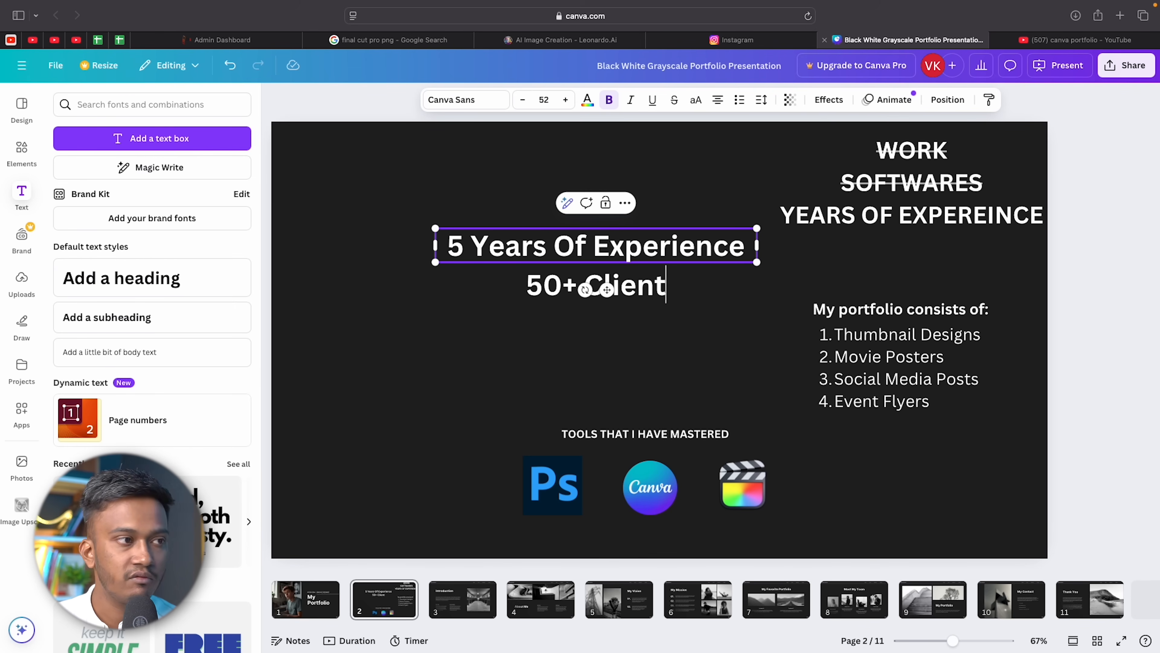
text(sWorked With)
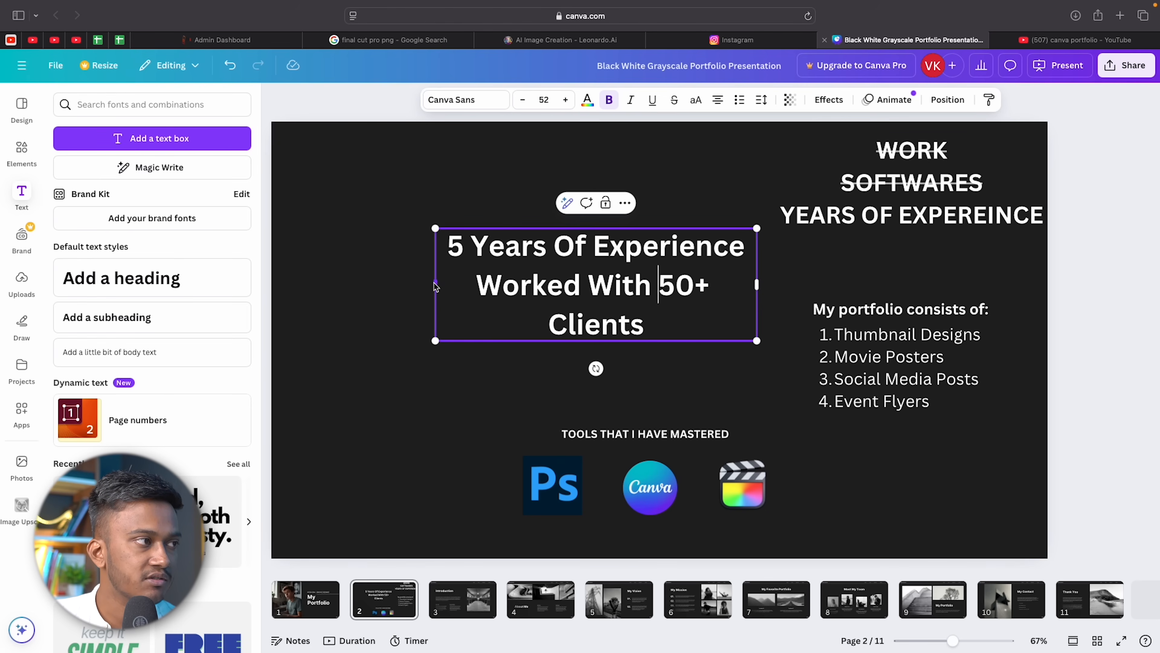
drag(436, 284, 359, 286)
click(731, 285)
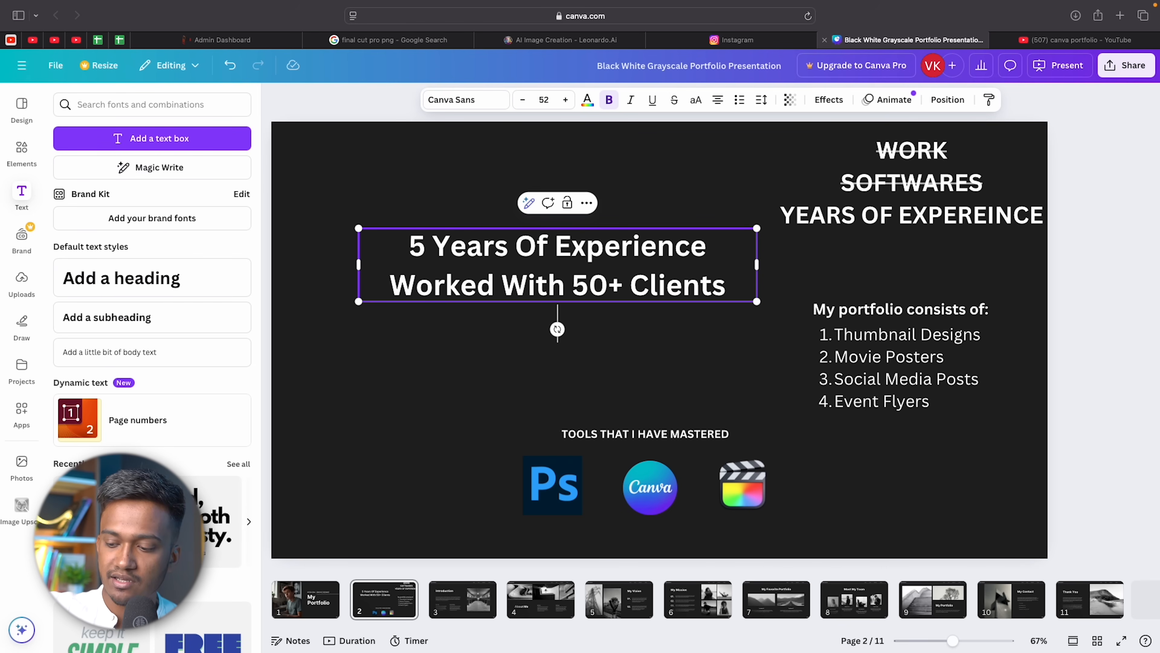
key(Return)
text(30)
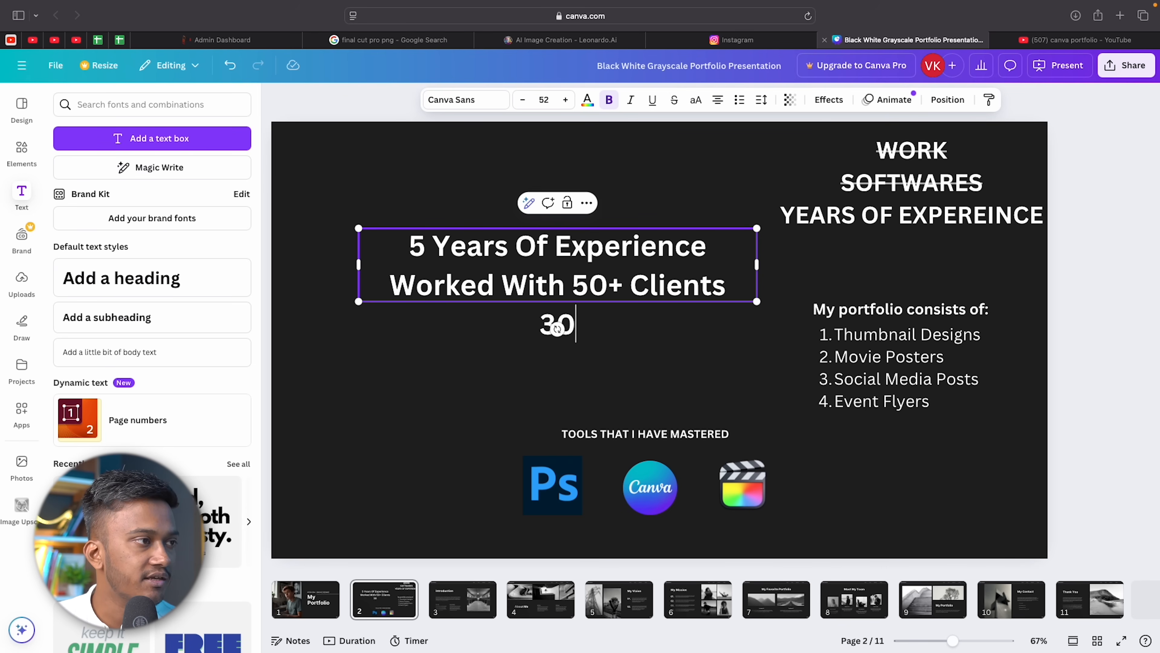
text(0+)
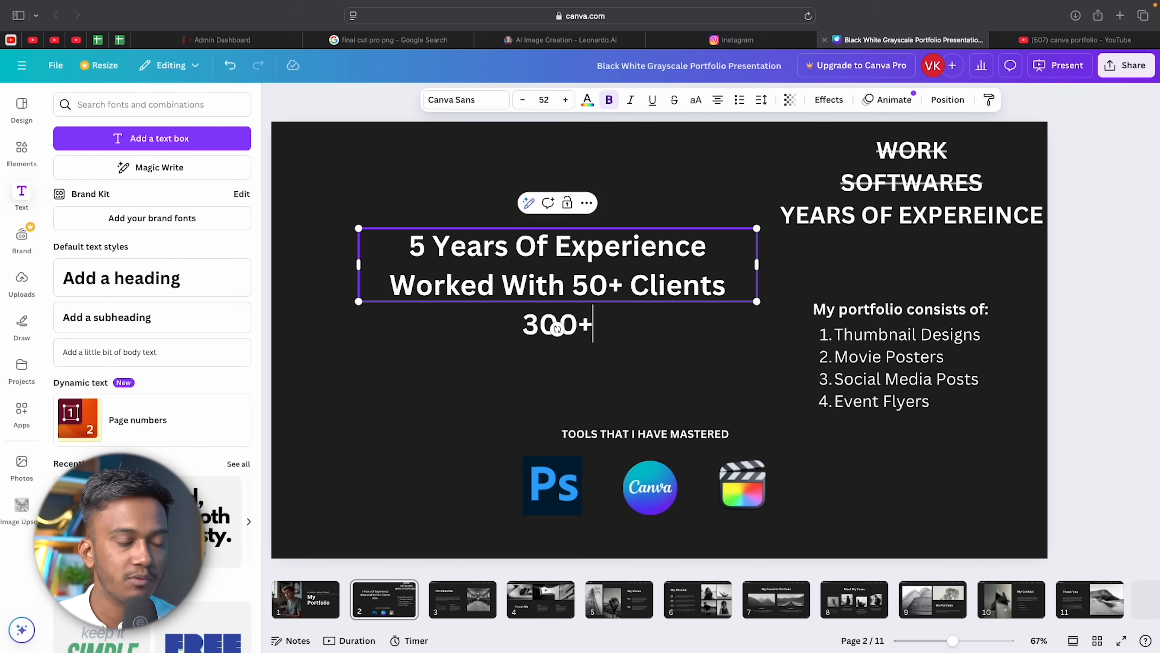
text( Projects Complete)
text(d)
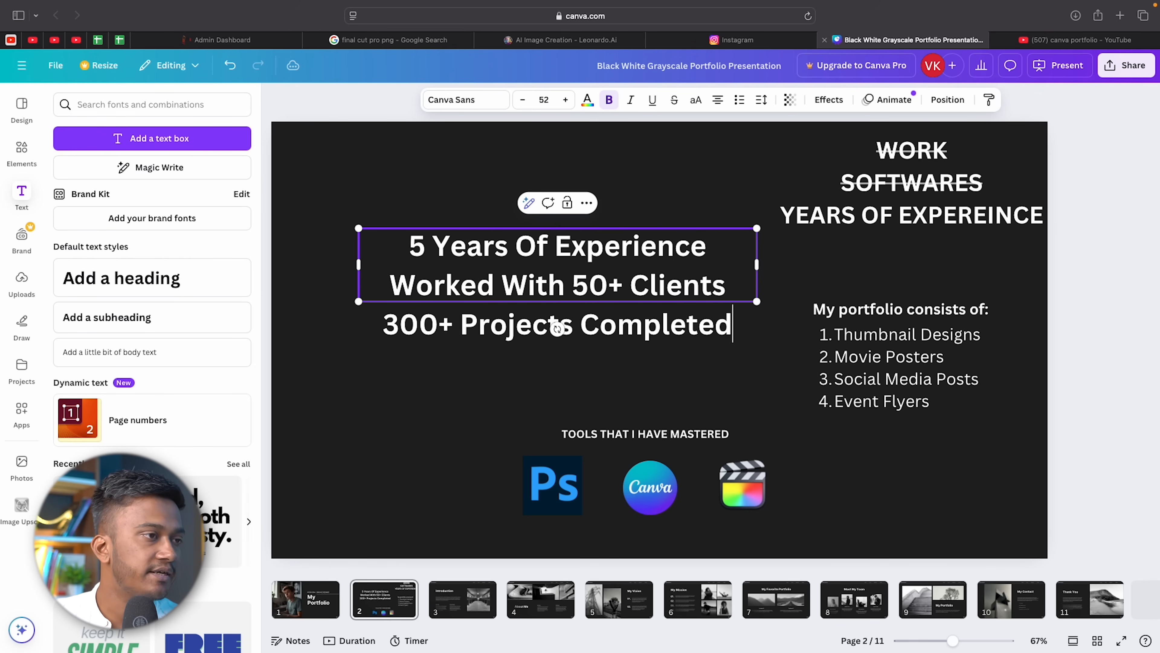
Highlight each of the three stat lines in turn, then finish editing the text box.
click(676, 360)
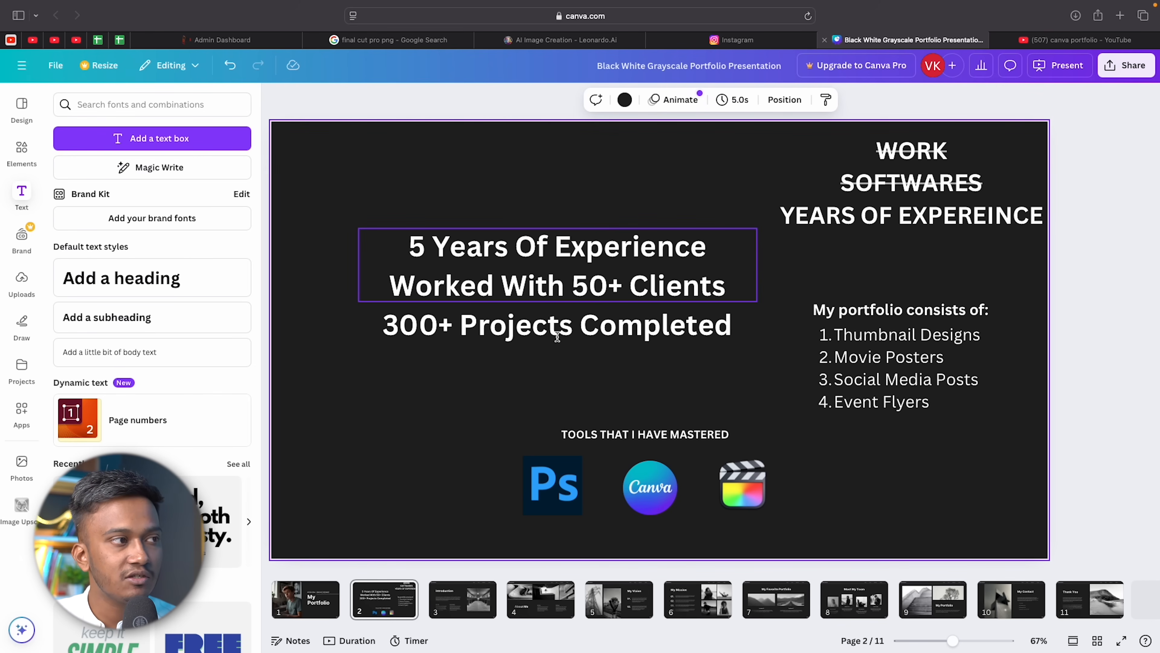
click(573, 327)
click(575, 326)
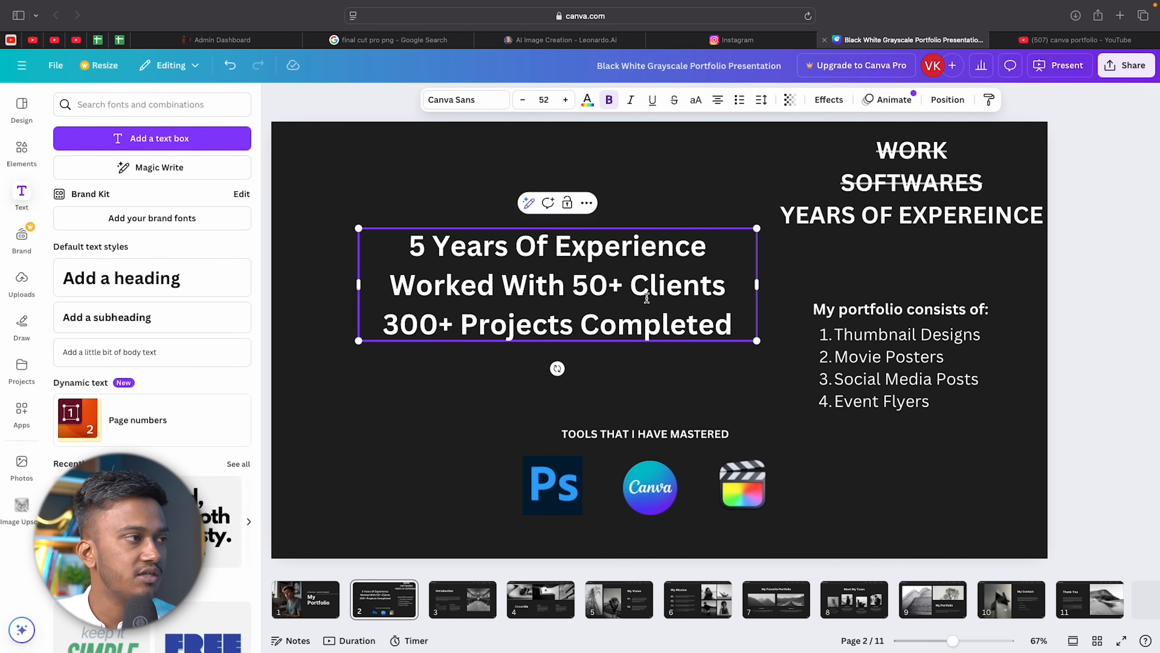
drag(410, 247, 722, 250)
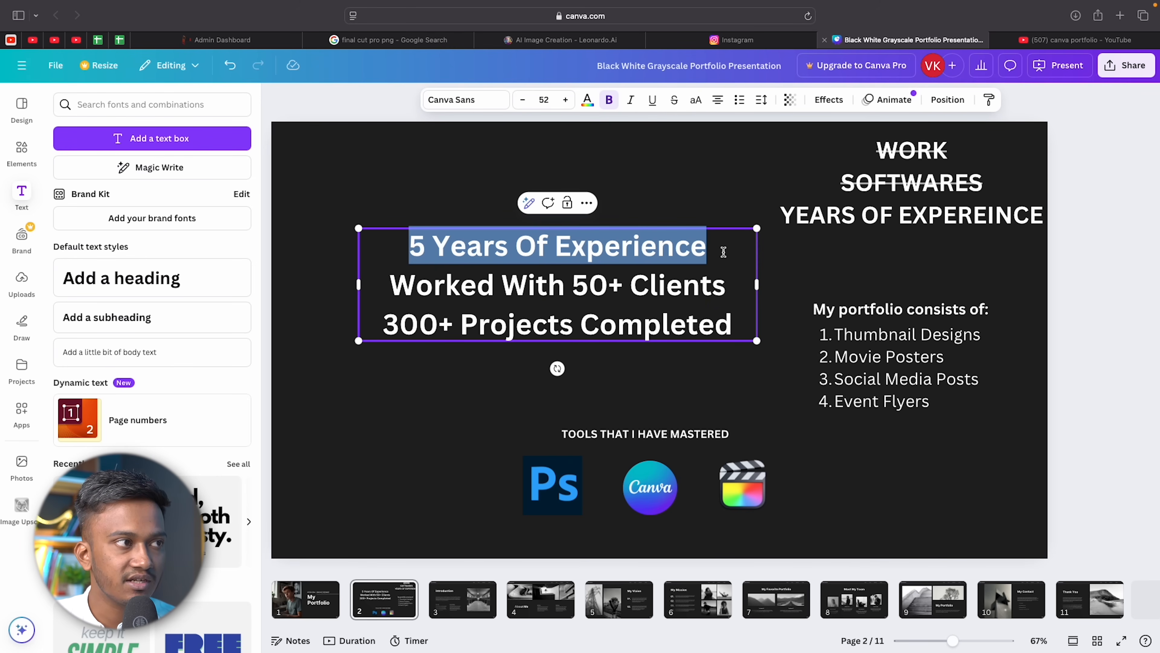
drag(398, 283, 732, 299)
drag(382, 330, 730, 339)
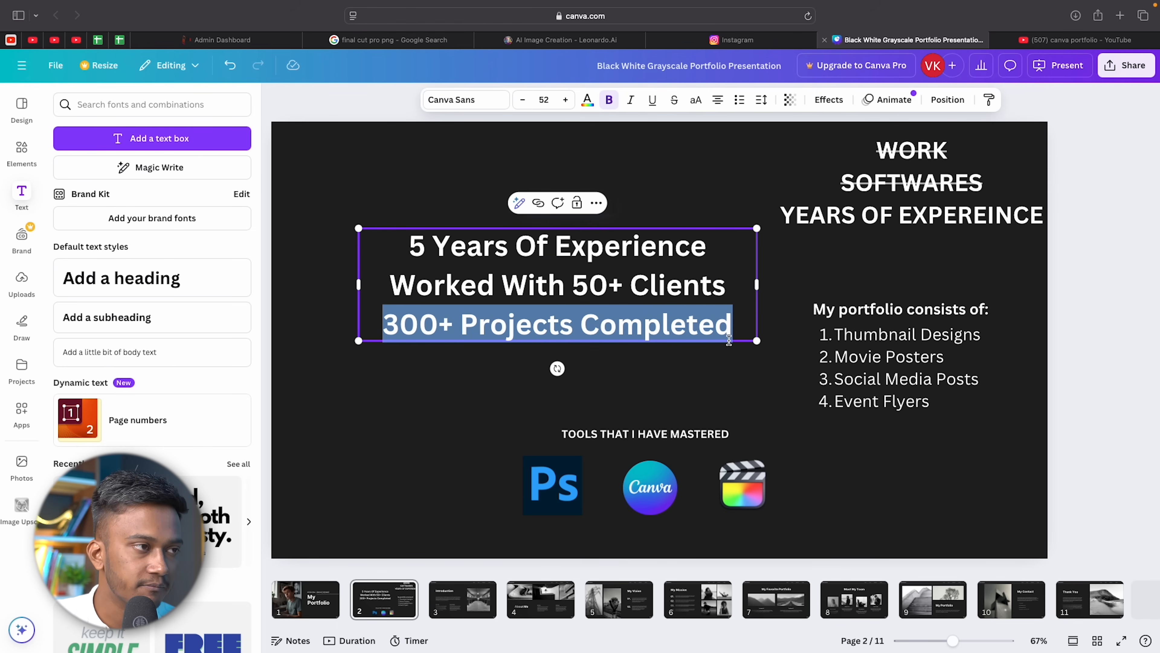
click(742, 357)
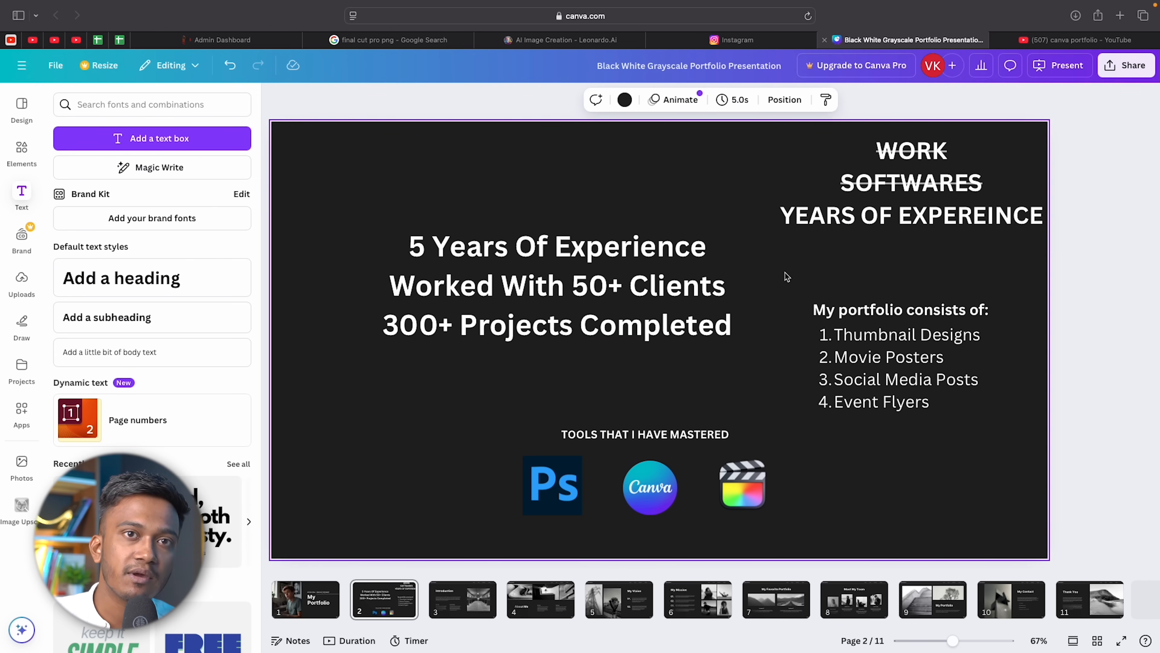
Shrink the stats text box and move it toward the slide centre.
click(754, 238)
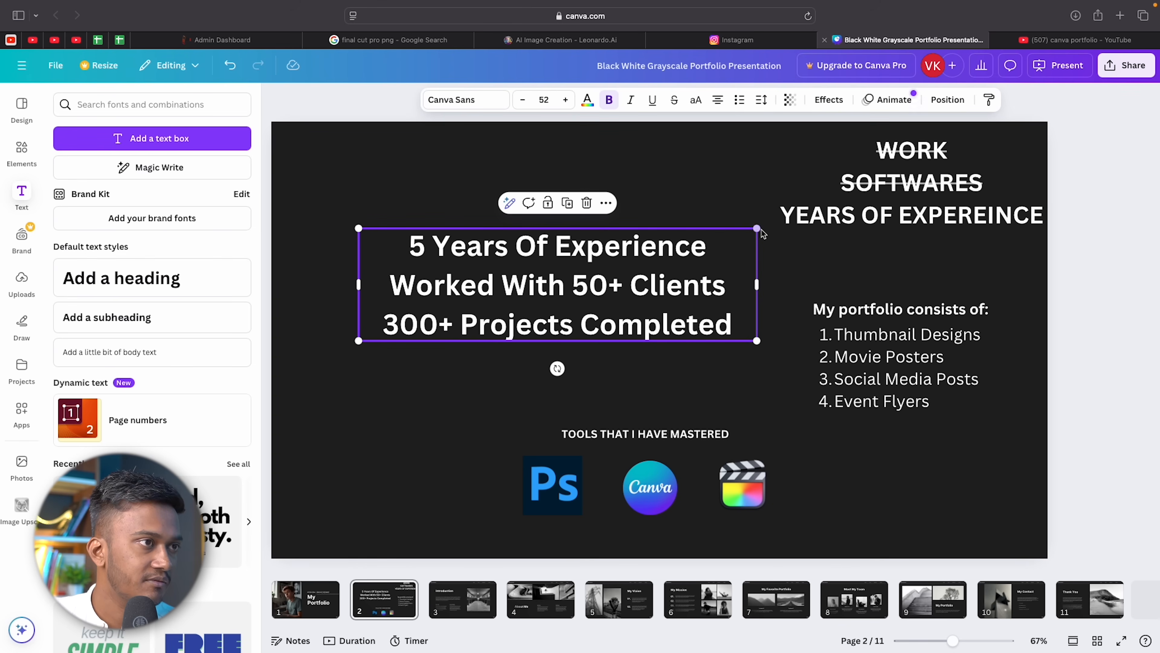
drag(759, 232, 567, 281)
drag(484, 308, 673, 338)
Move the numbered list to the upper left, convert it to bullets, and set the heading above it.
click(907, 310)
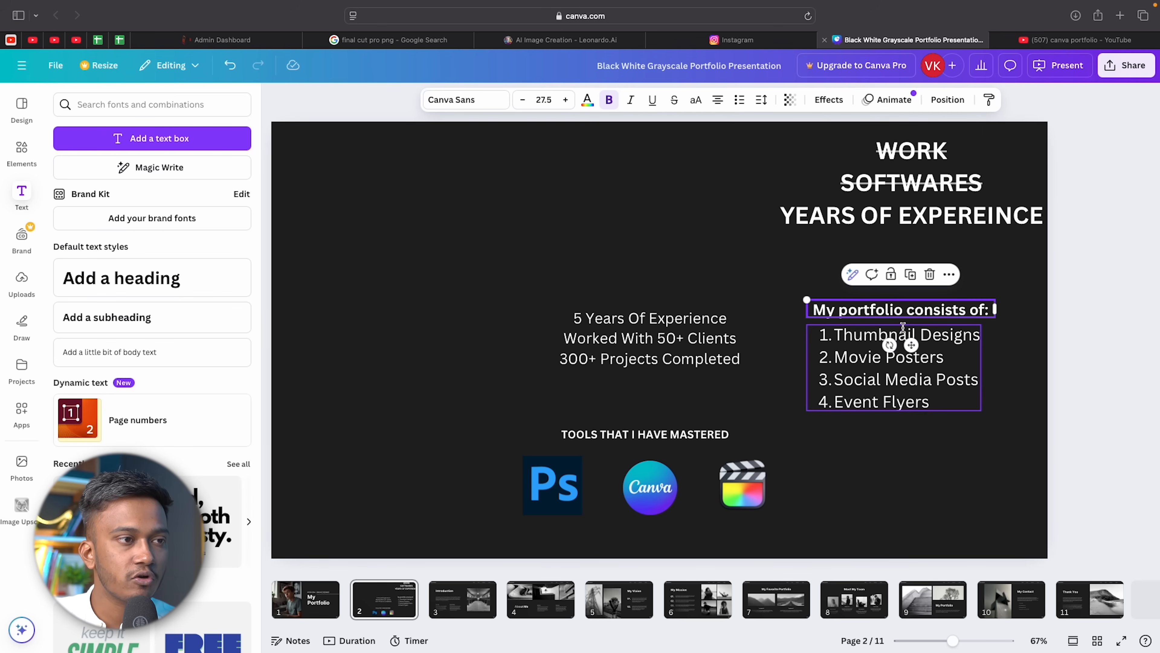
drag(899, 379, 422, 280)
double_click(421, 280)
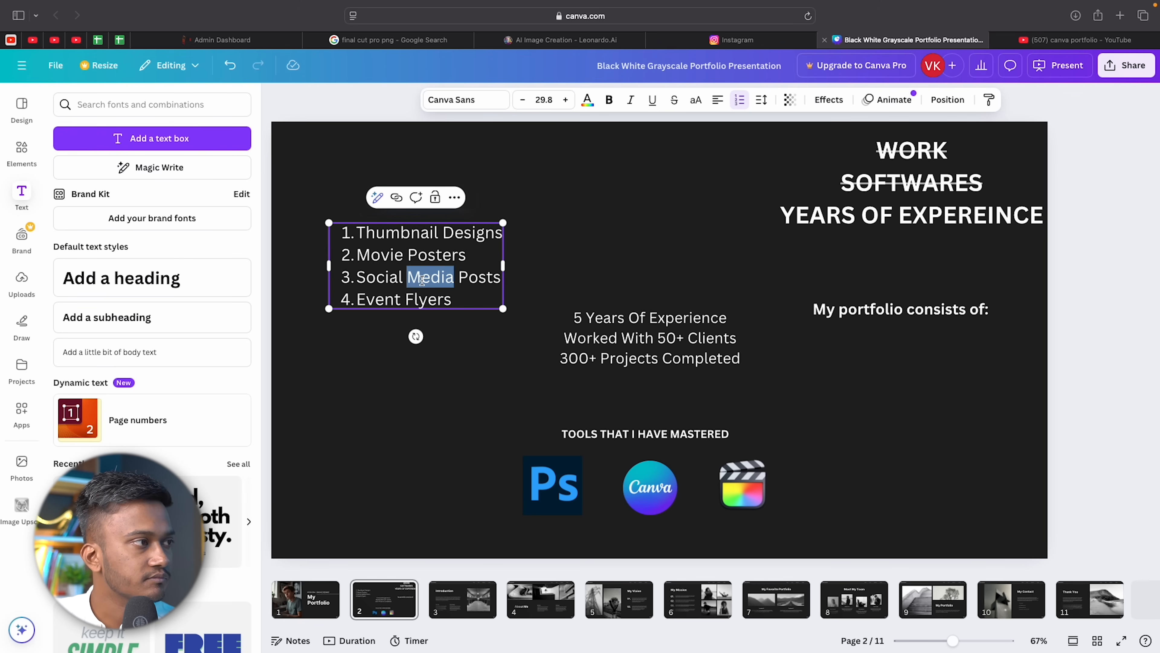
key(ctrl+a)
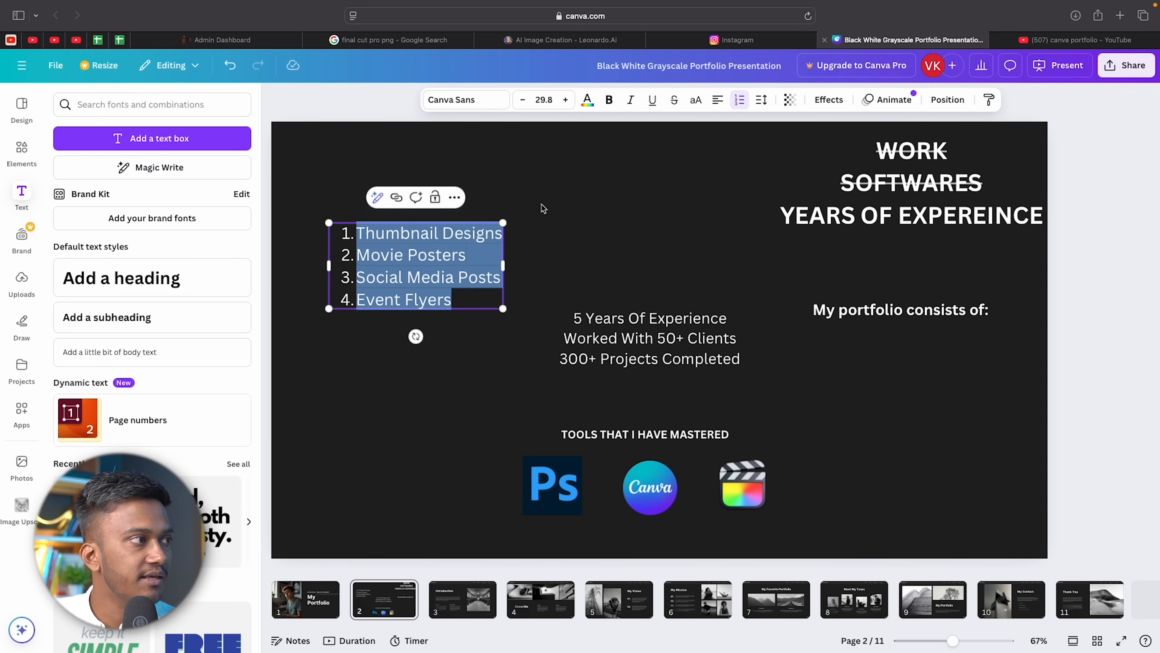
click(739, 101)
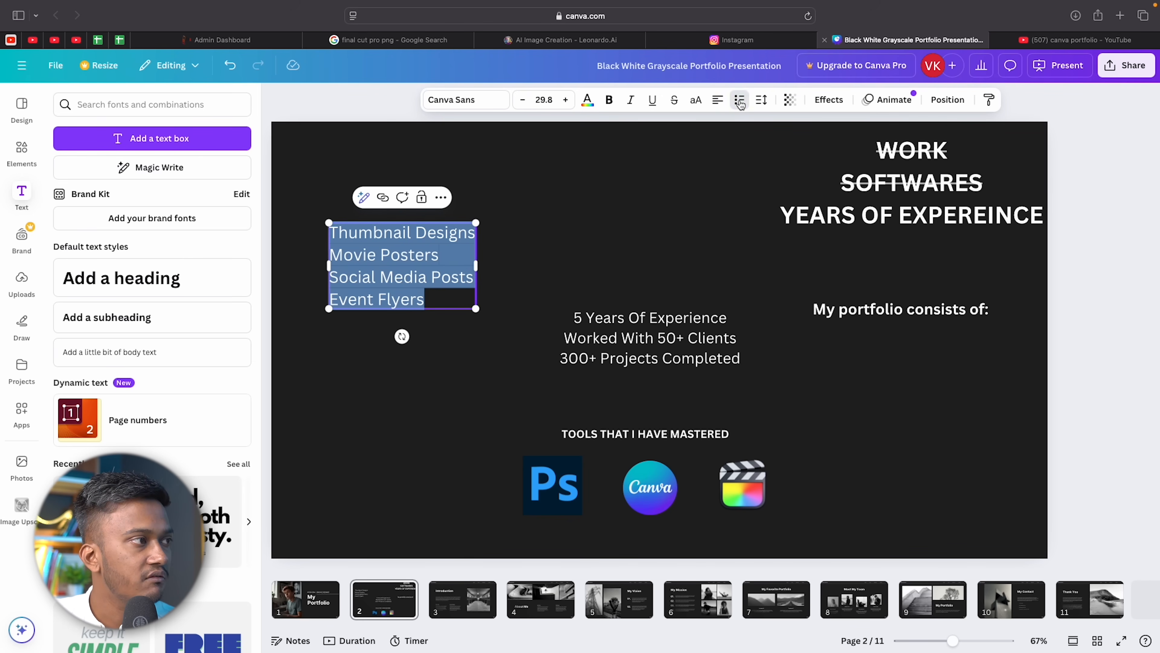
click(739, 100)
click(596, 212)
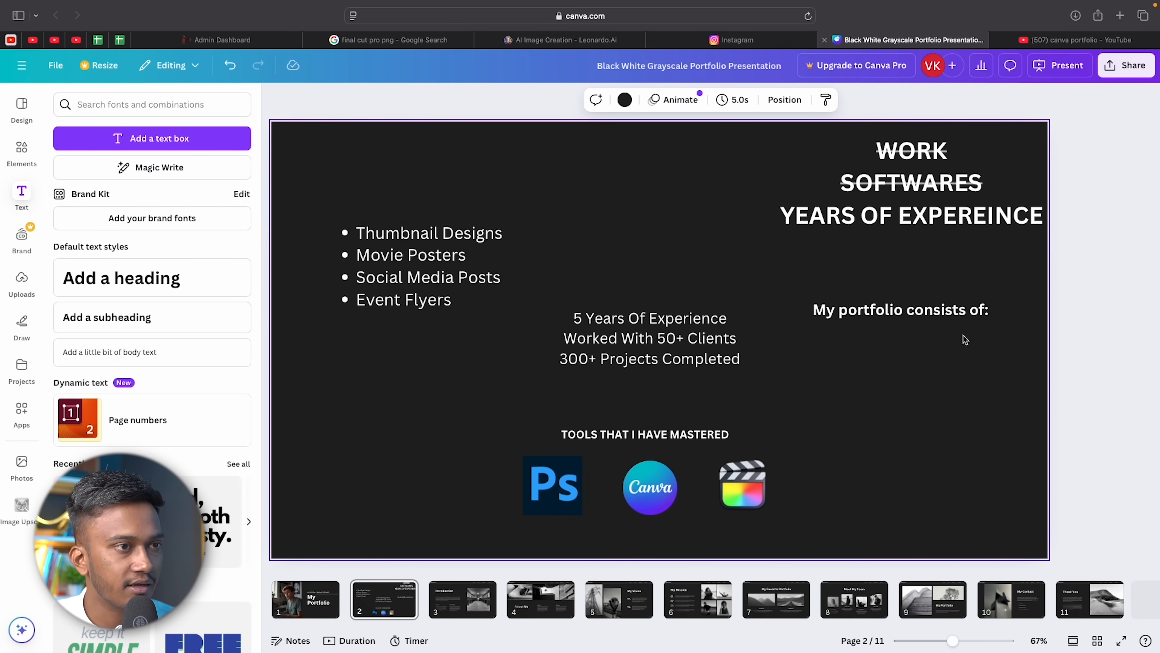
click(959, 307)
drag(960, 307, 479, 203)
Convert the 'My portfolio consists of:' heading to uppercase.
double_click(480, 202)
triple_click(481, 199)
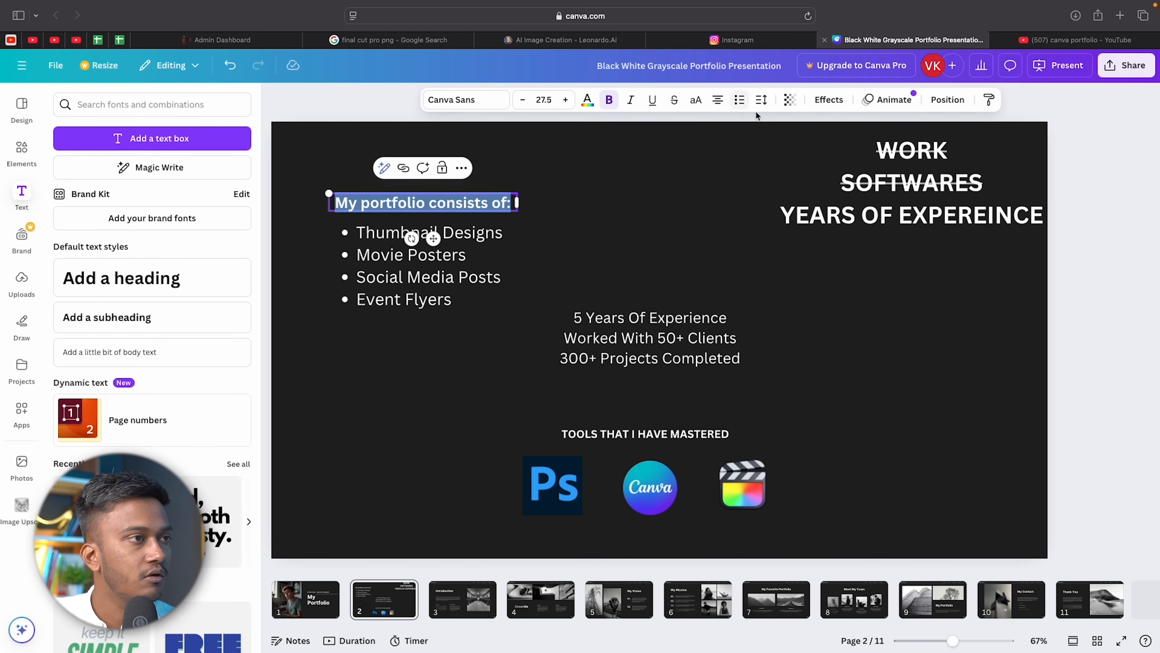
click(695, 100)
click(557, 232)
Try the heading at top centre with the resized bullet list beneath it.
click(508, 214)
drag(518, 215, 554, 203)
click(570, 207)
drag(465, 193, 688, 167)
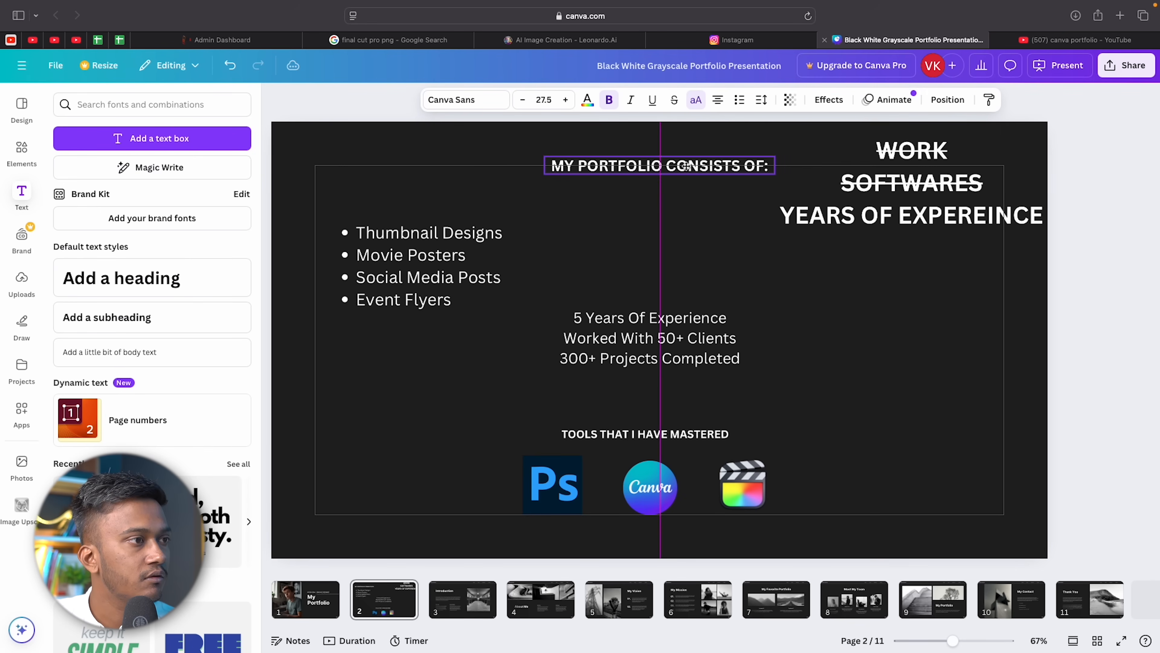
drag(377, 273, 621, 246)
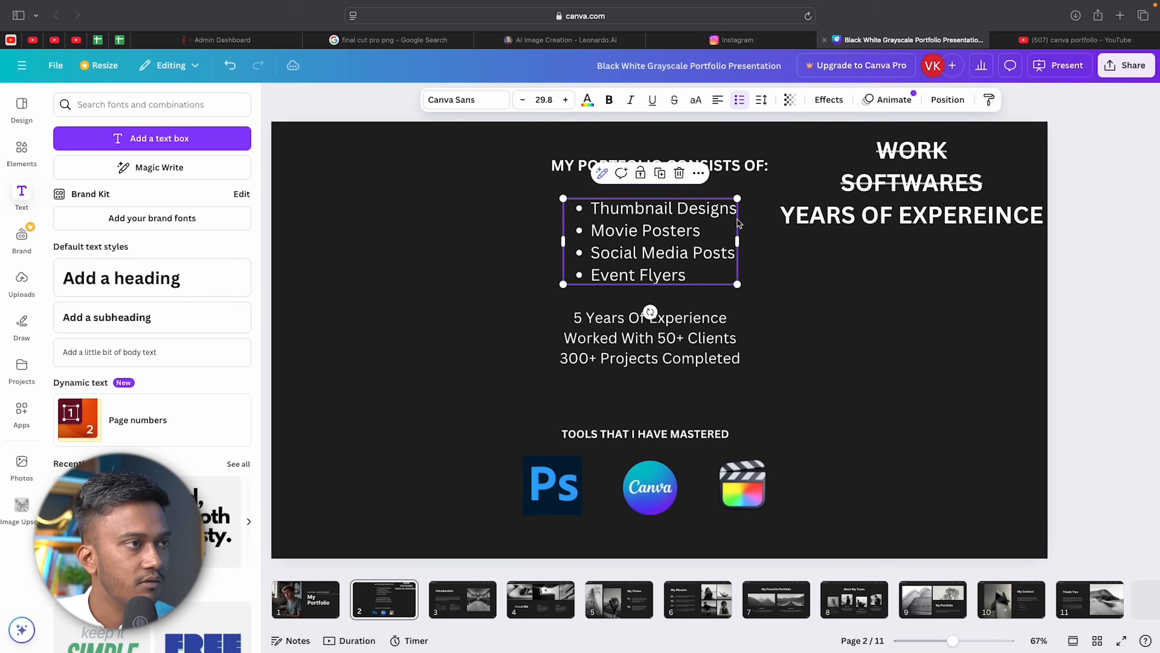
drag(738, 198, 681, 223)
drag(617, 256, 644, 233)
Move the heading back to the left with the bullet list under it.
click(706, 162)
drag(706, 162, 476, 170)
drag(670, 251, 520, 297)
click(675, 204)
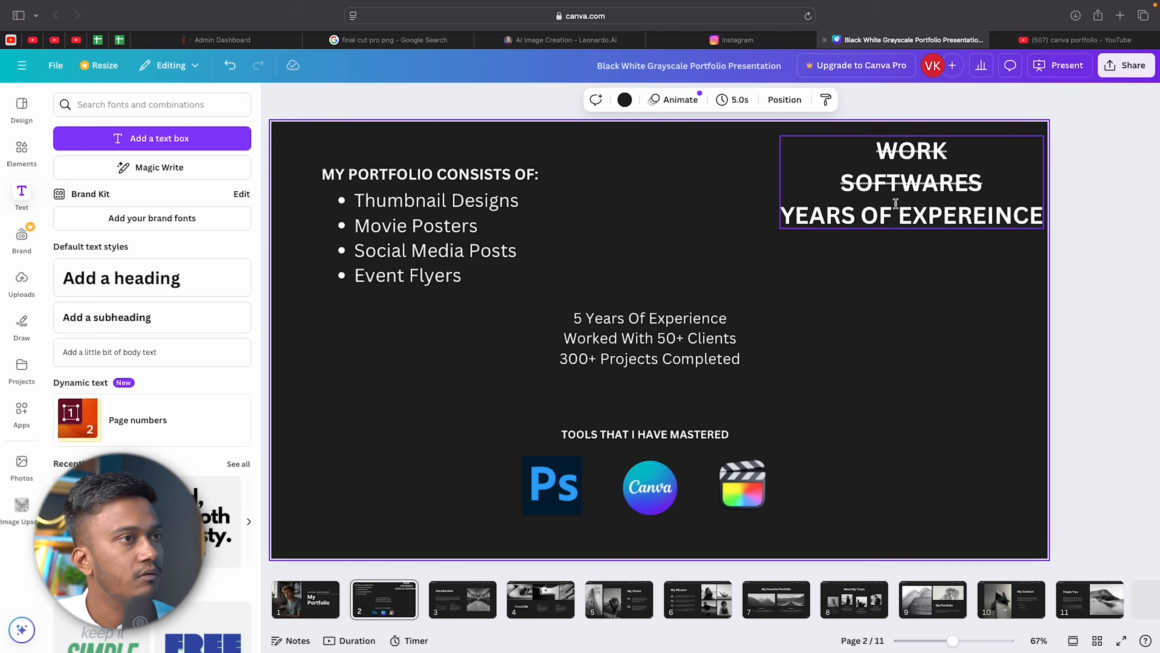
click(938, 212)
Shrink the bullet list slightly.
click(873, 341)
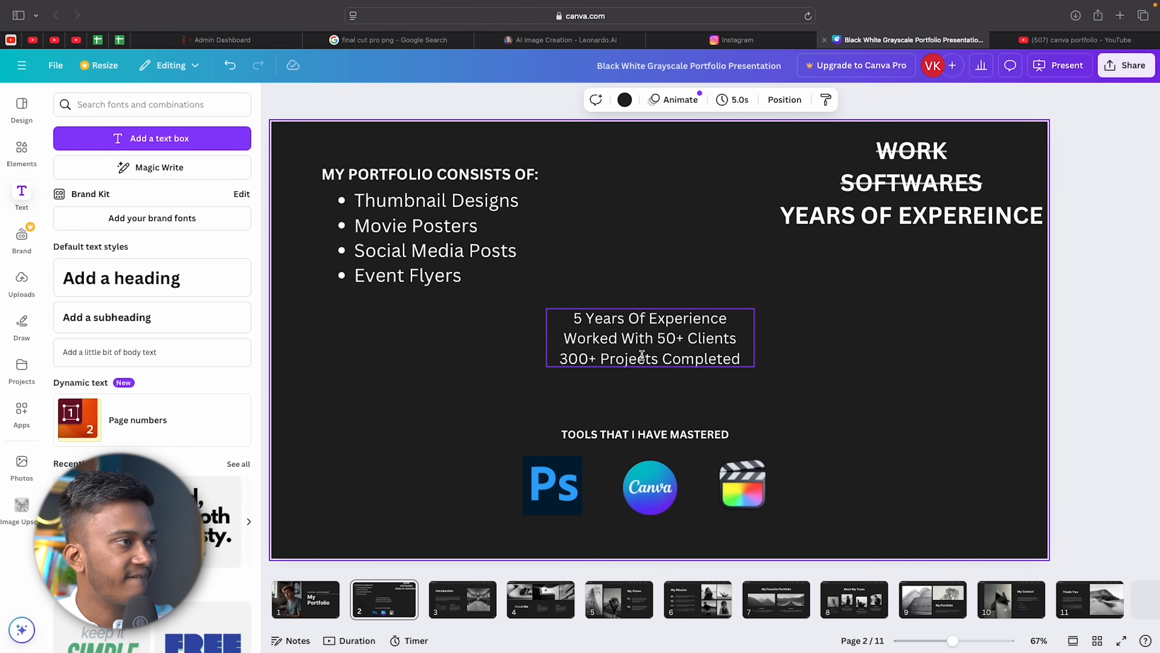
click(514, 280)
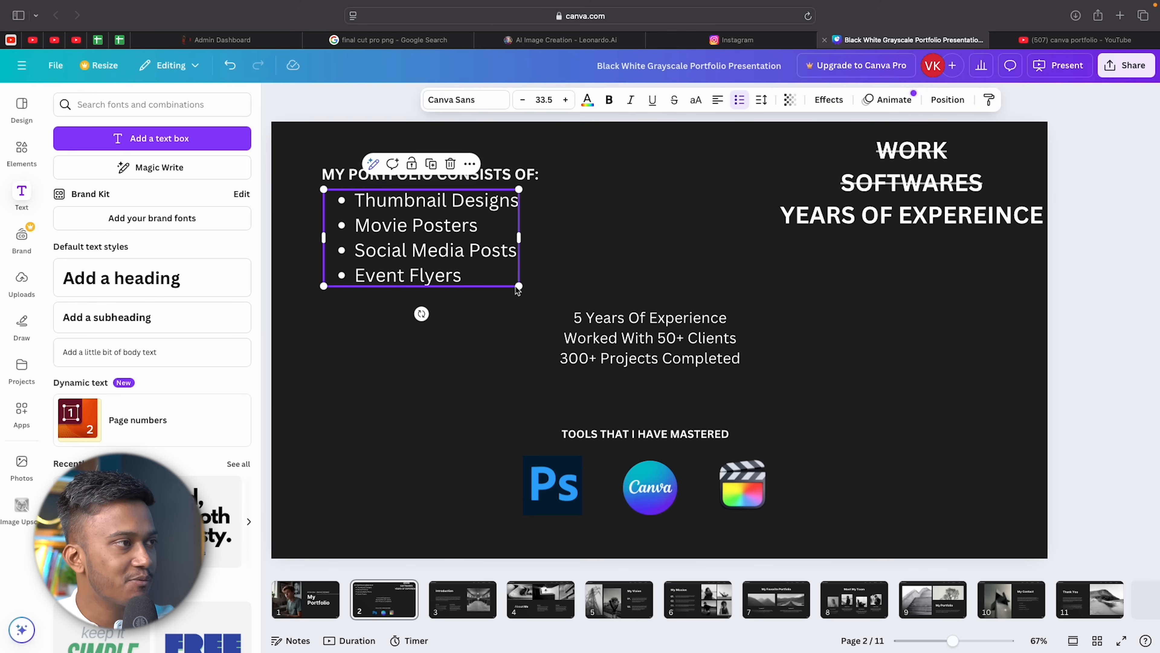
drag(521, 288, 486, 277)
click(666, 251)
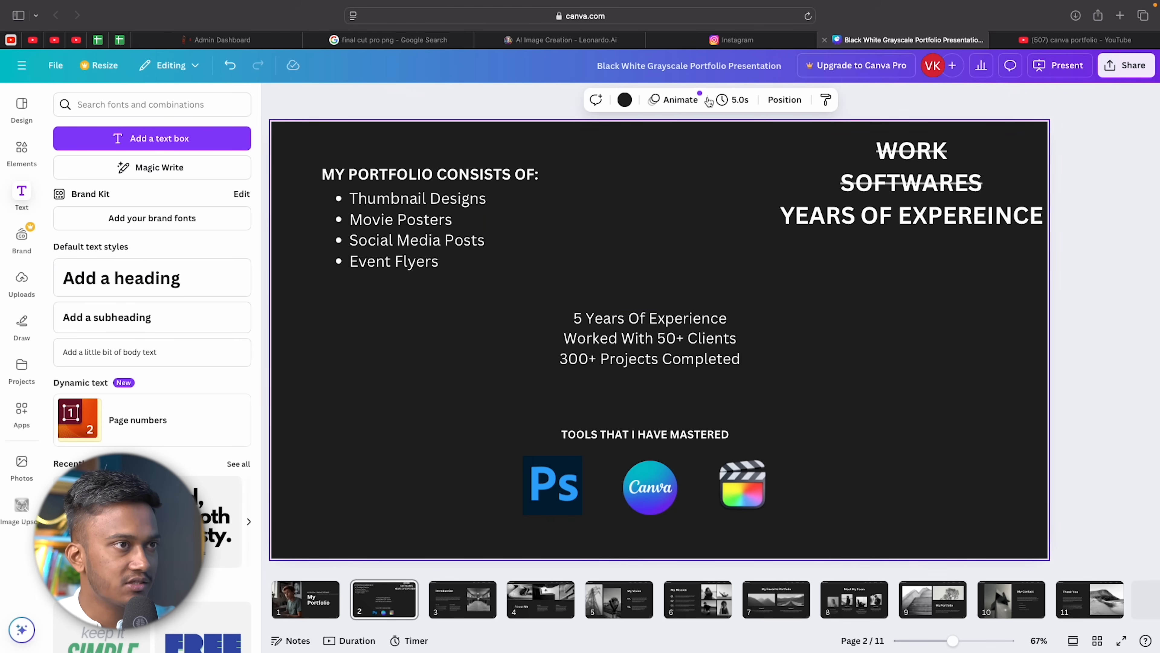
Delete the top-right WORK / SOFTWARES / YEARS OF EXPEREINCE text and nudge the bullet list into place.
click(844, 219)
click(991, 195)
drag(955, 190, 1004, 191)
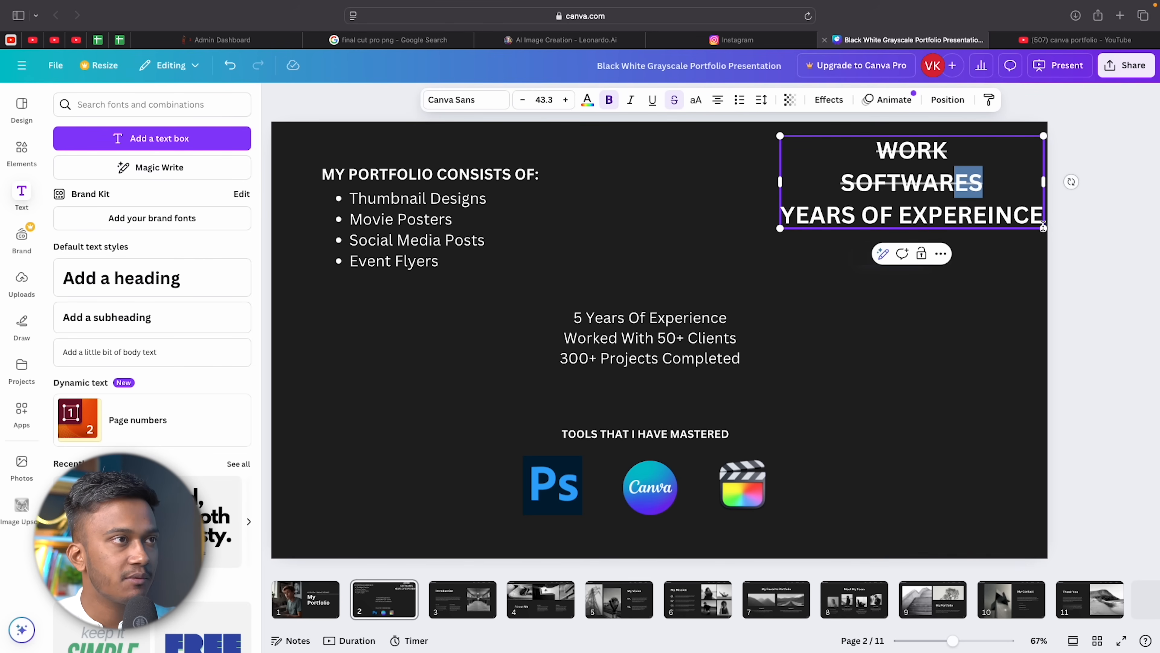
click(1005, 192)
key(BackSpace)
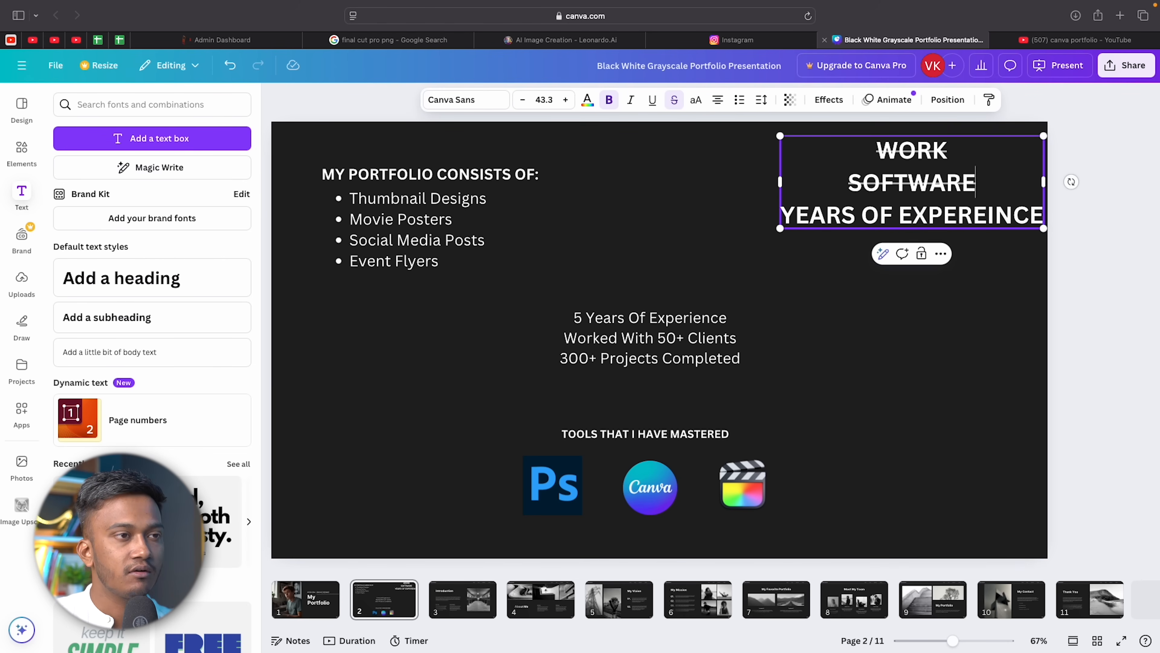
key(ctrl+a)
key(BackSpace)
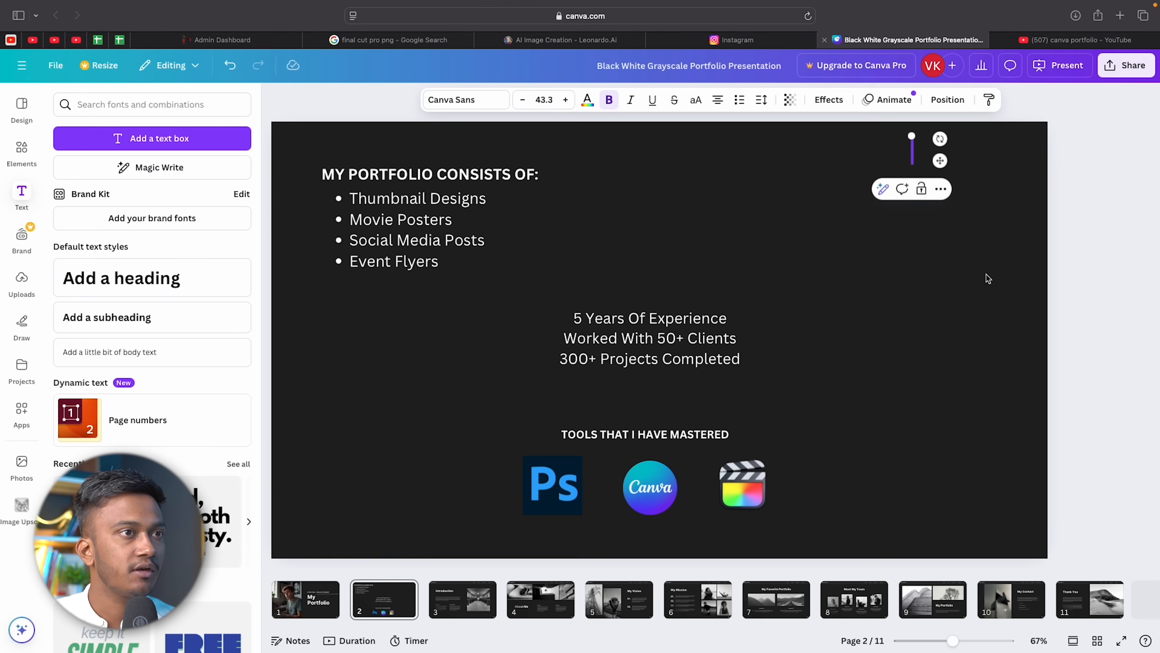
click(975, 288)
mouse_move(416, 236)
mouse_down()
mouse_move(962, 265)
mouse_move(925, 251)
mouse_move(418, 265)
mouse_move(419, 230)
mouse_move(427, 235)
mouse_up()
Join the three stats into one line separated by '|' and widen the box to fit.
click(620, 366)
click(733, 346)
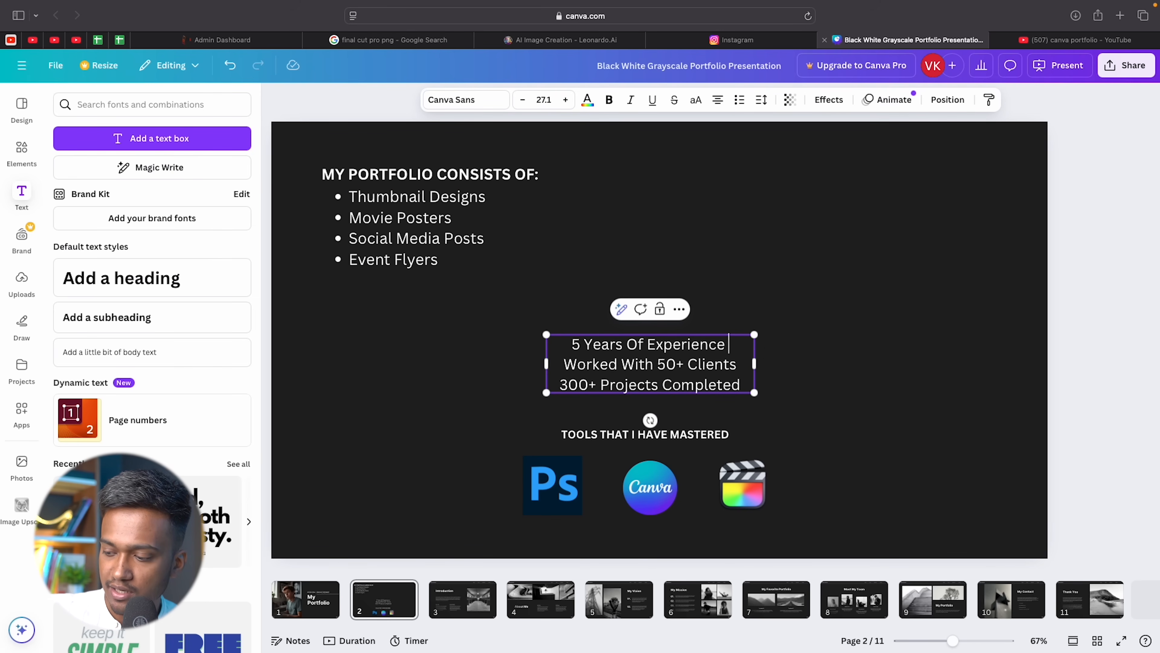
text(|)
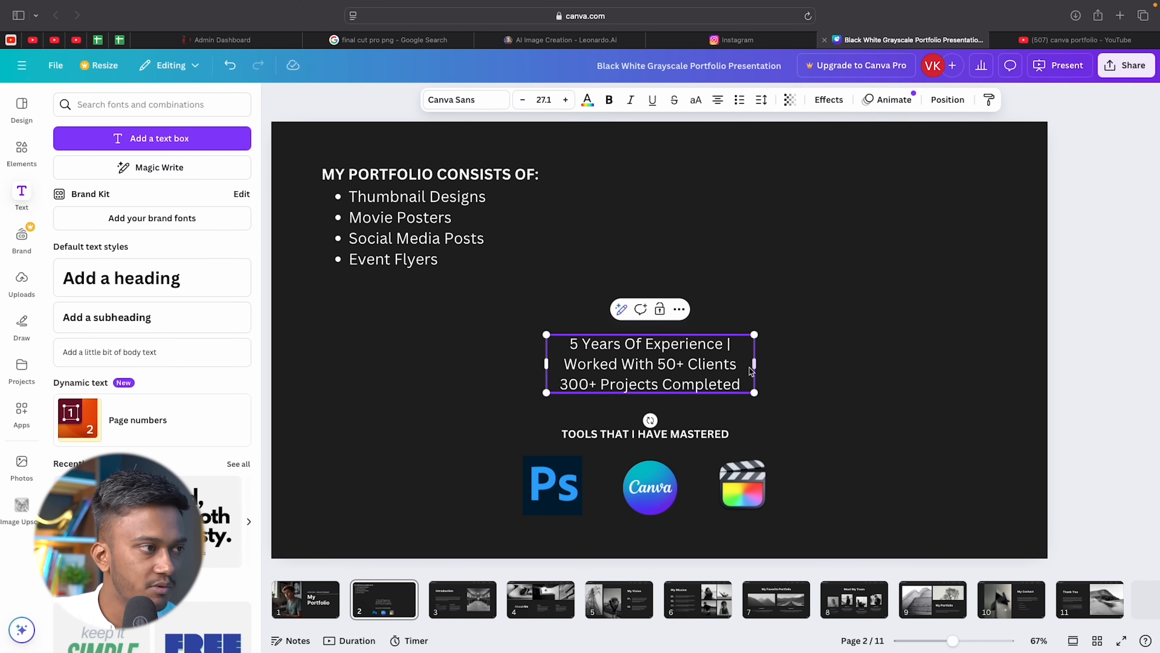
text( |)
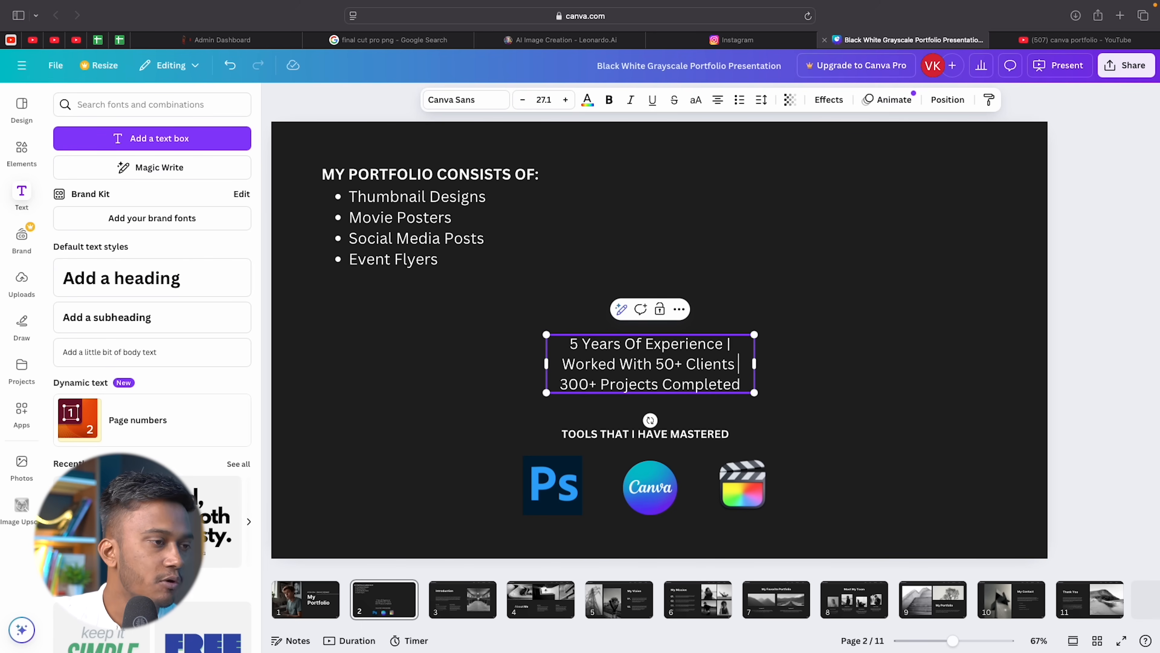
click(562, 385)
key(BackSpace)
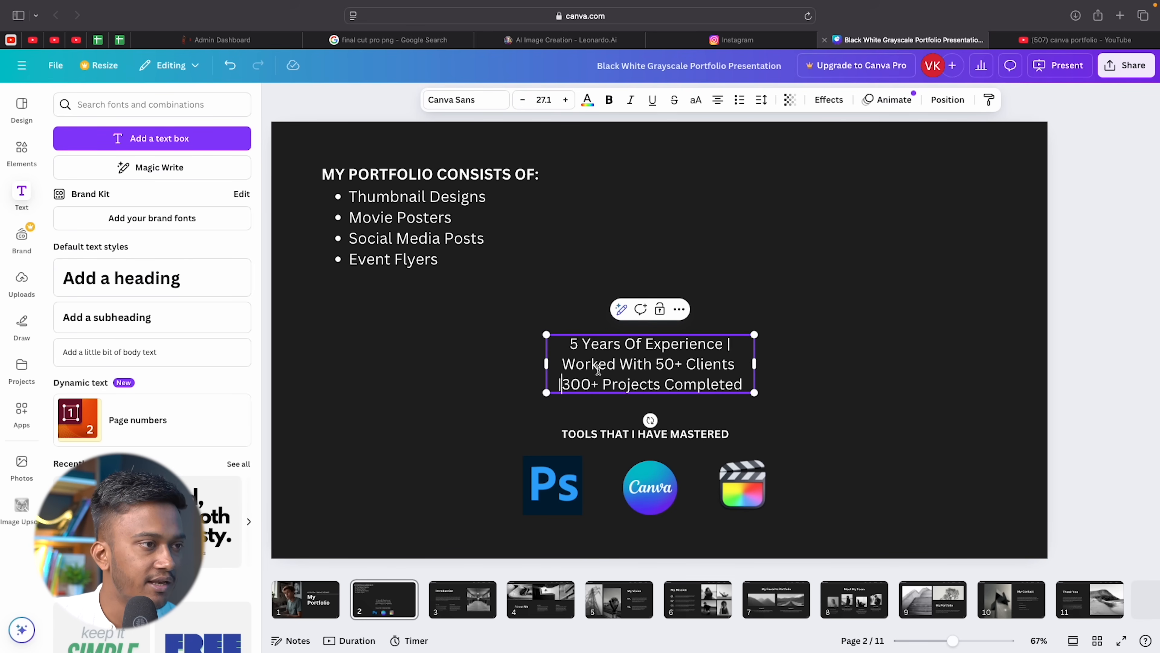
drag(755, 364, 987, 365)
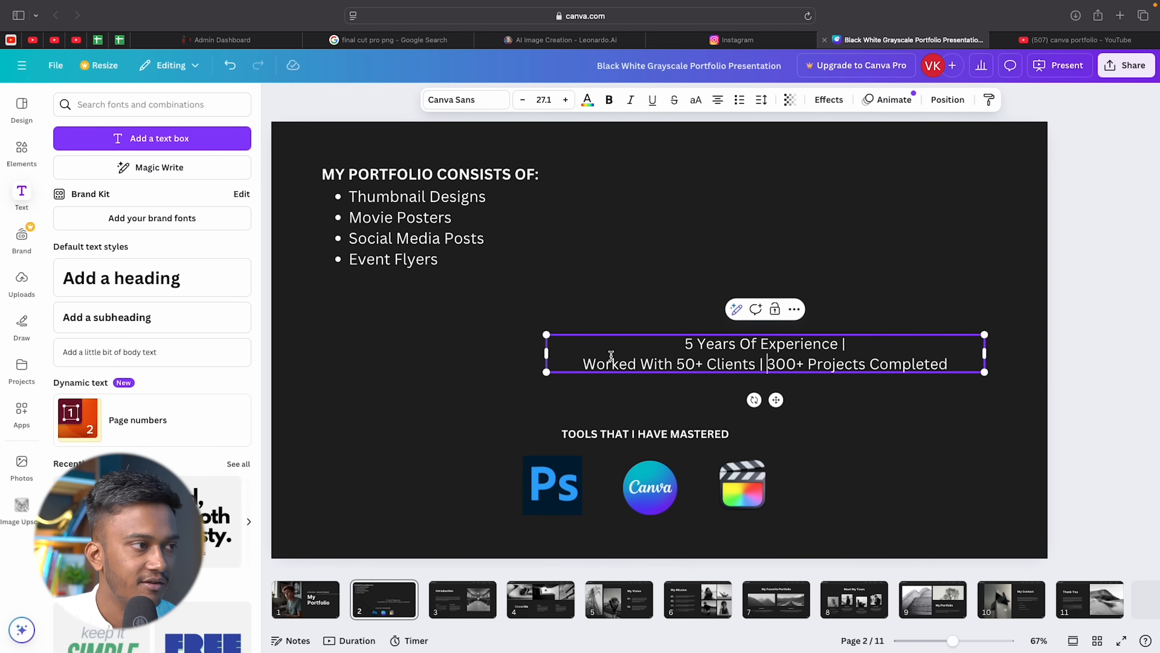
key(BackSpace)
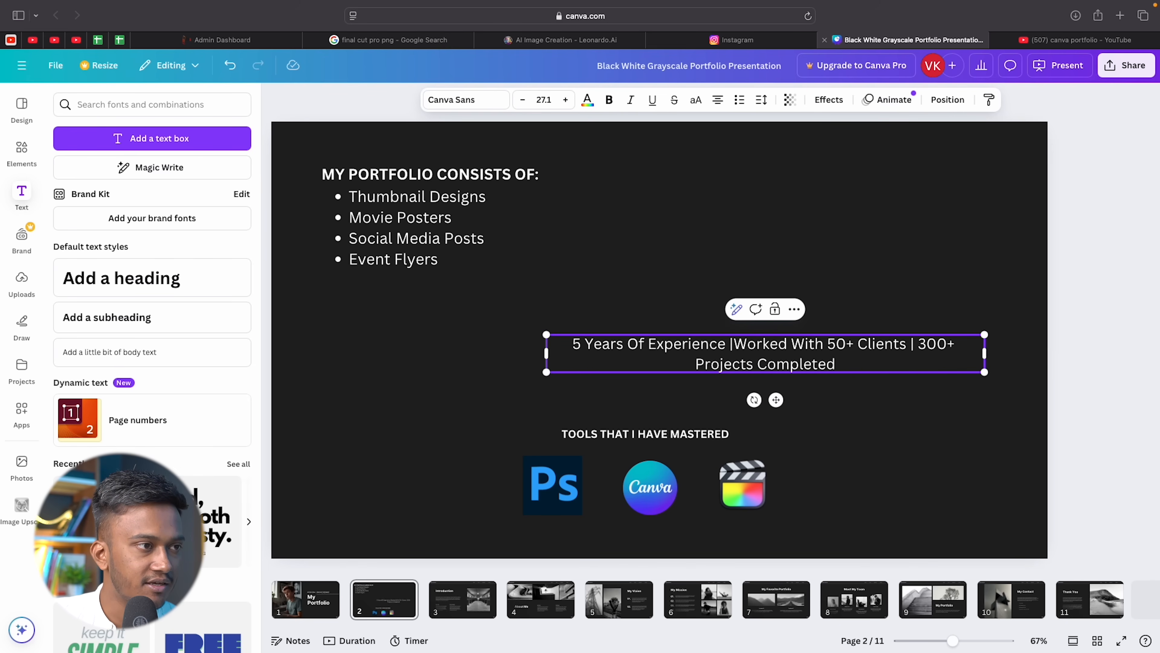
drag(544, 353, 417, 358)
click(558, 354)
drag(546, 355, 412, 356)
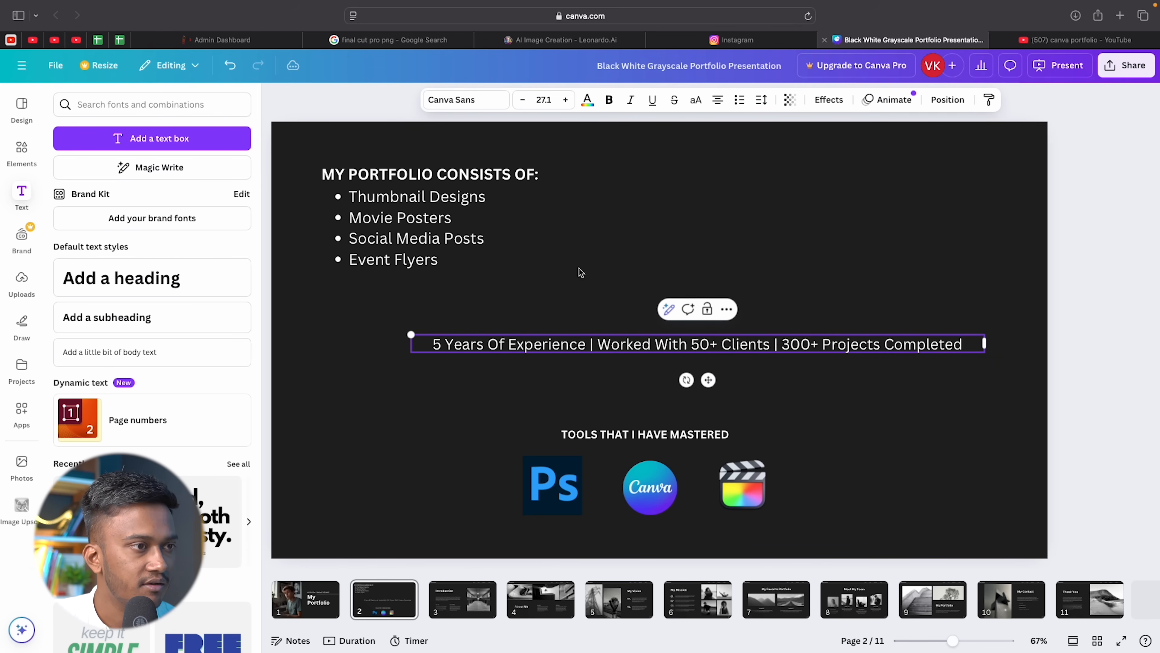
Place the stats line above the tools heading and centre the bullet list and heading.
click(710, 247)
drag(707, 345, 662, 382)
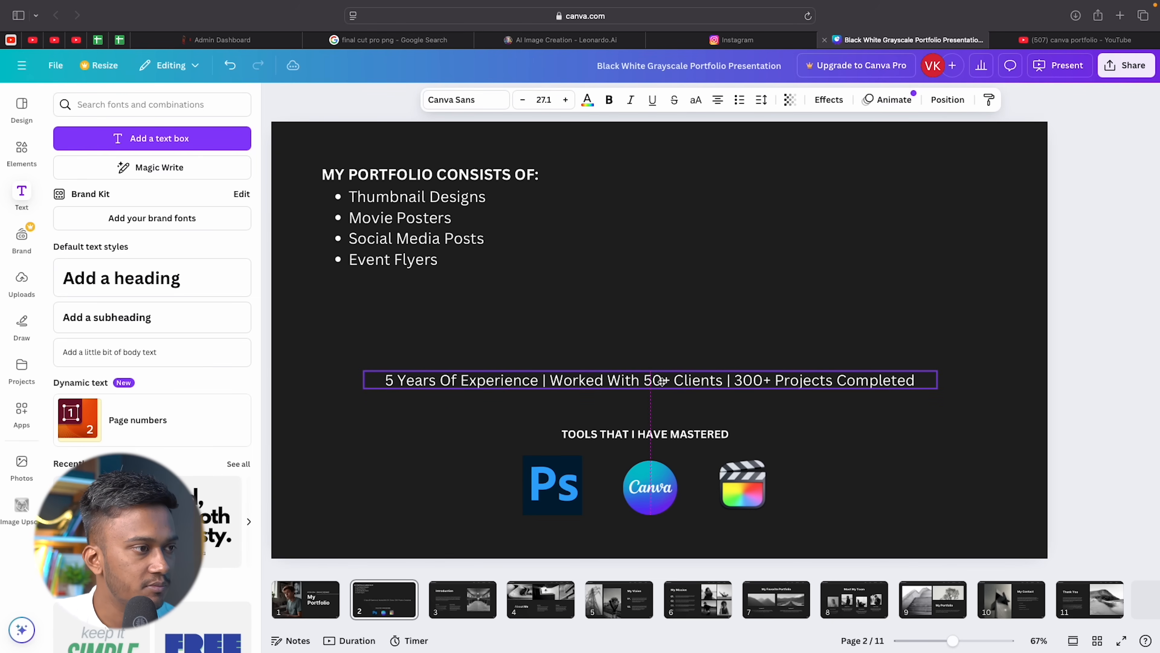
drag(662, 382, 662, 381)
click(873, 275)
drag(408, 238, 652, 304)
drag(387, 173, 598, 201)
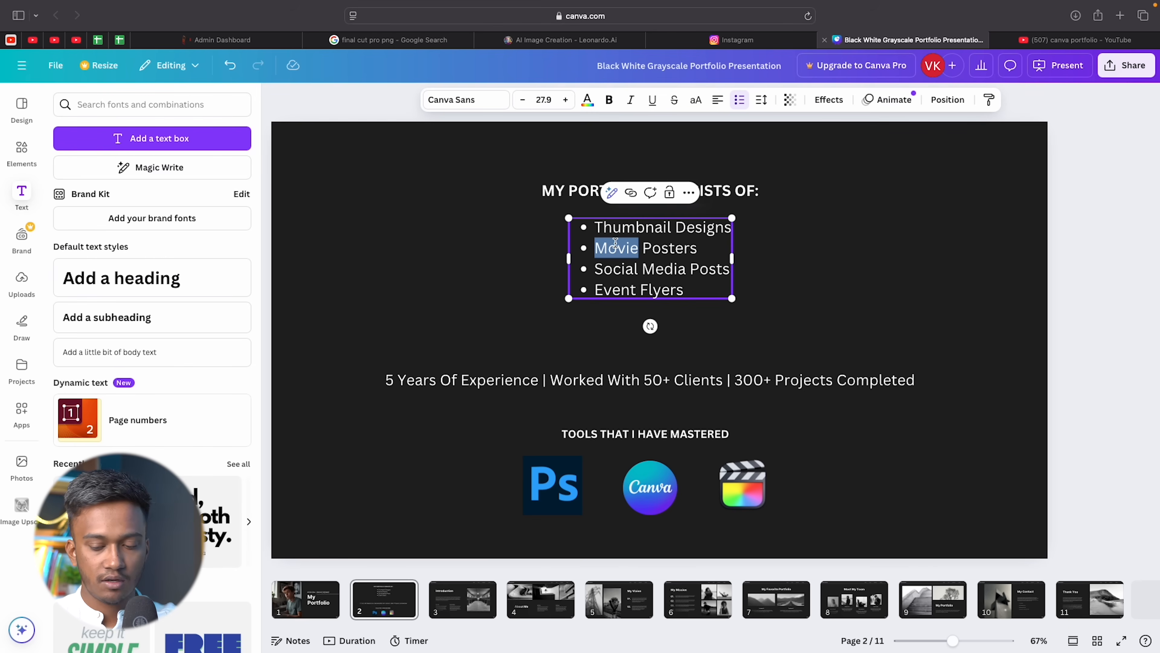
Remove the bullet formatting from the portfolio list.
click(613, 243)
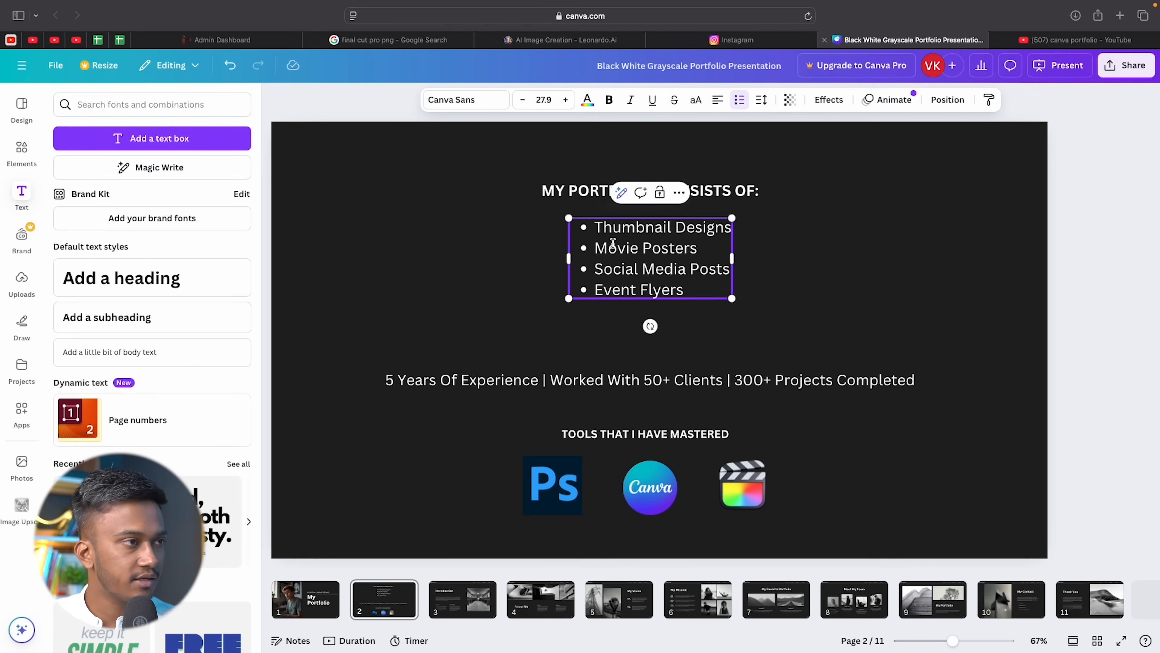
key(ctrl+a)
click(740, 99)
click(740, 99)
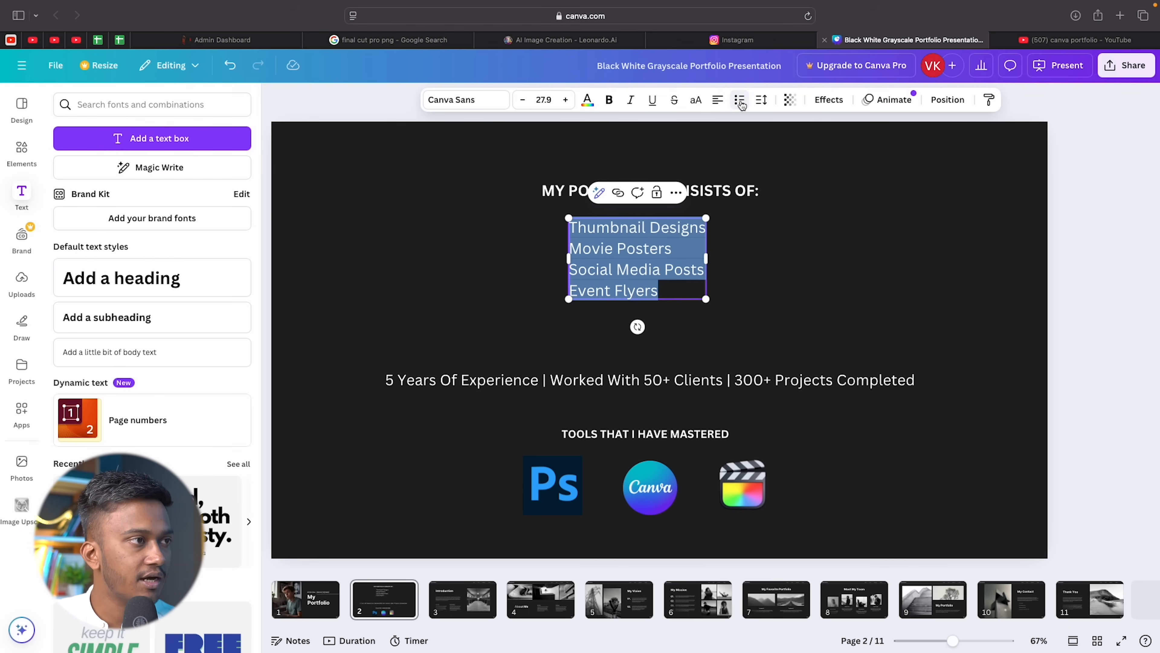
click(770, 321)
Centre-align the list lines and lower the MY PORTFOLIO CONSISTS OF: heading slightly.
click(601, 245)
key(super+a)
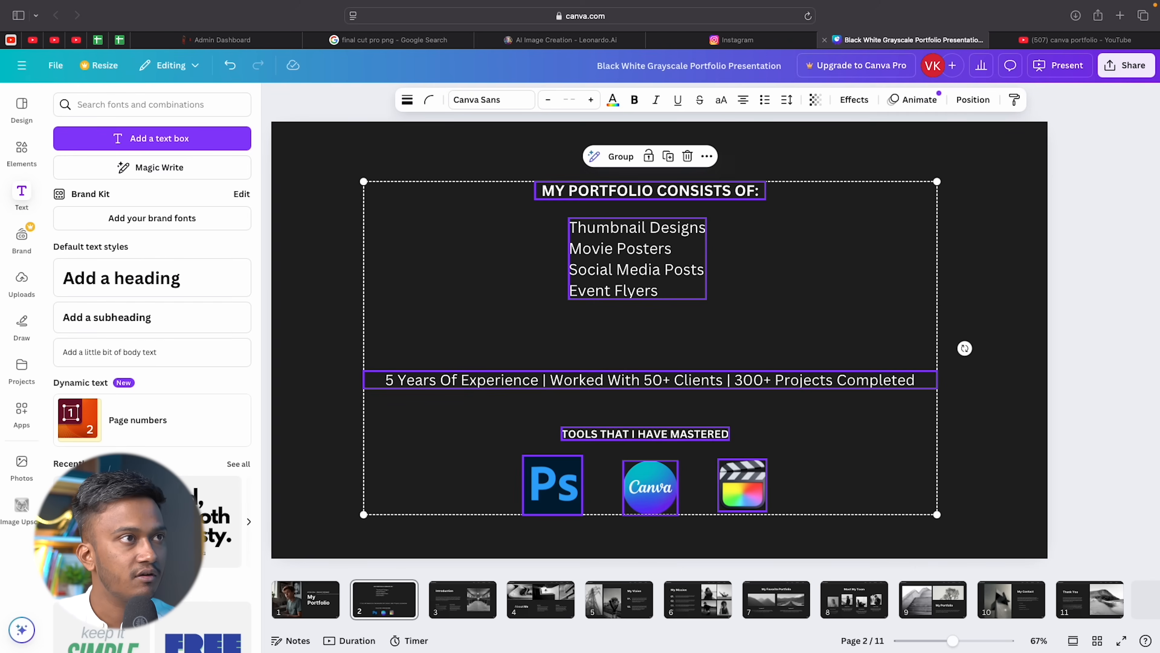
click(769, 310)
click(647, 288)
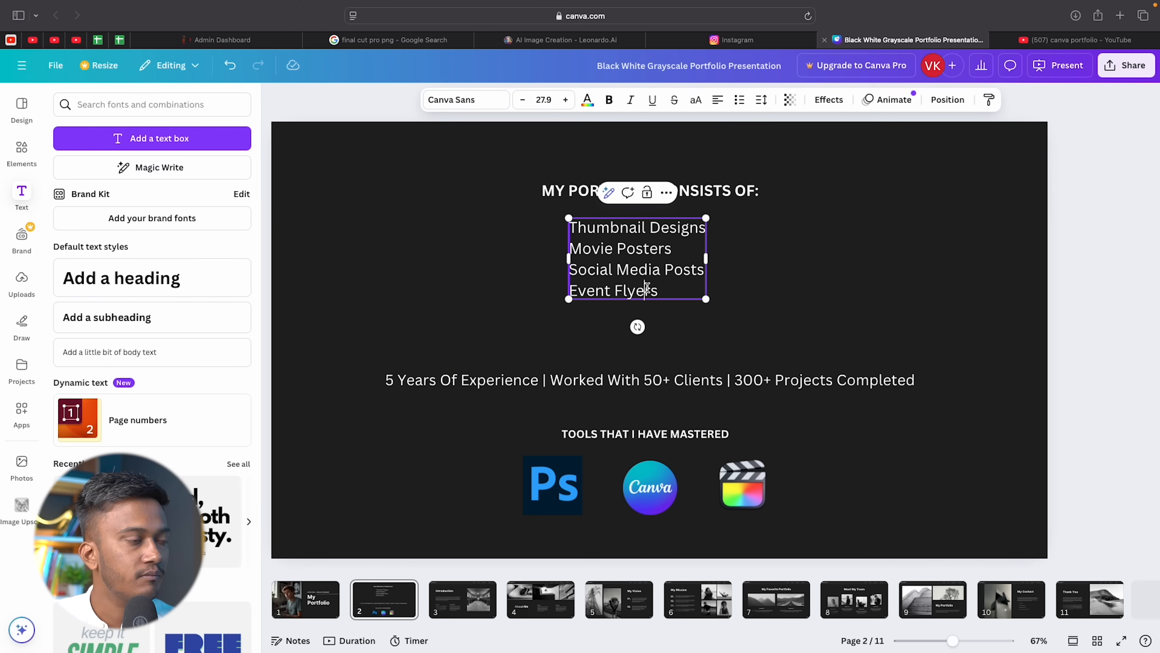
click(647, 288)
click(718, 100)
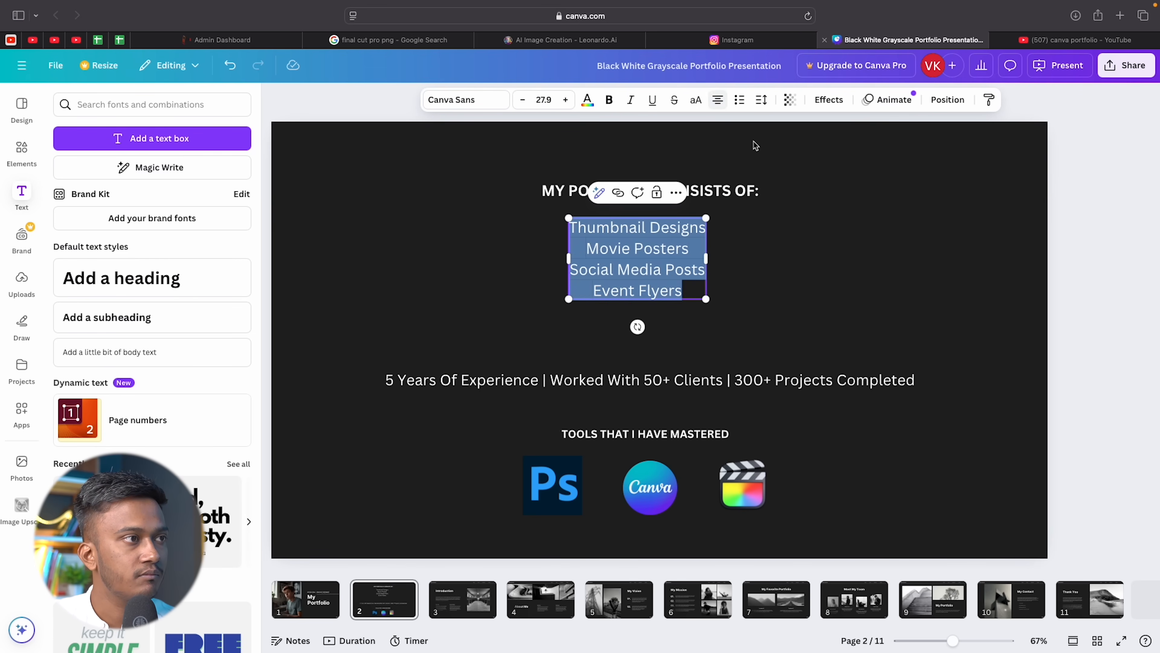
click(761, 246)
mouse_move(592, 239)
mouse_down()
mouse_move(605, 240)
mouse_move(603, 229)
mouse_move(602, 250)
mouse_up()
drag(615, 189, 614, 204)
click(942, 277)
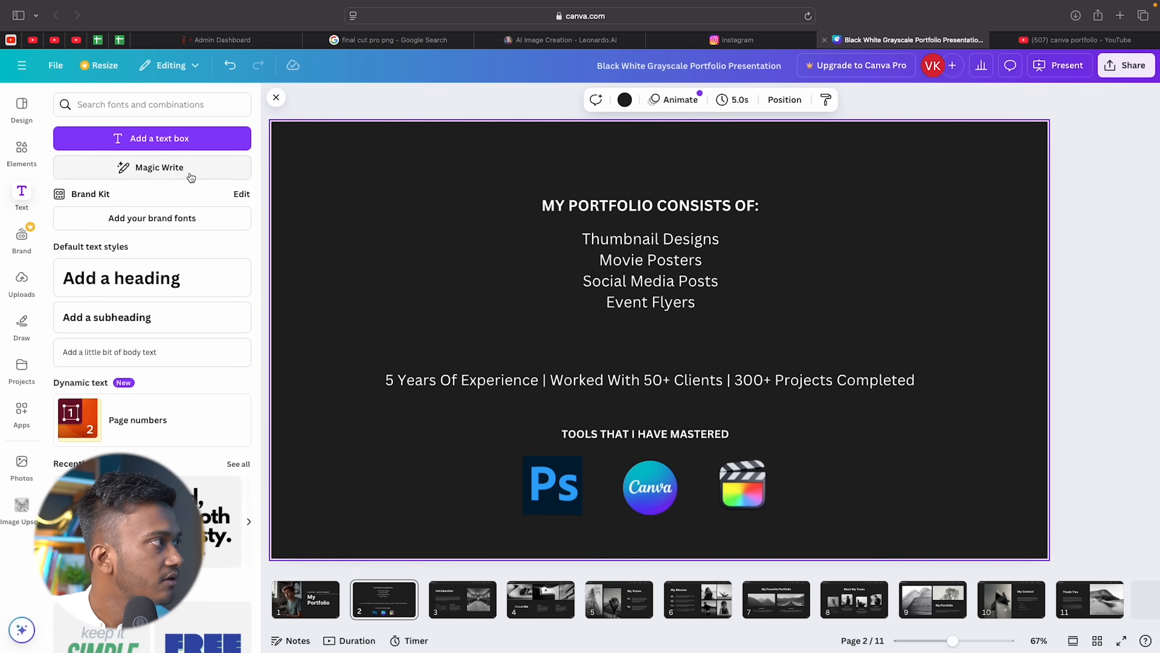
Add a rounded square shape and size it to cover the portfolio list.
click(21, 151)
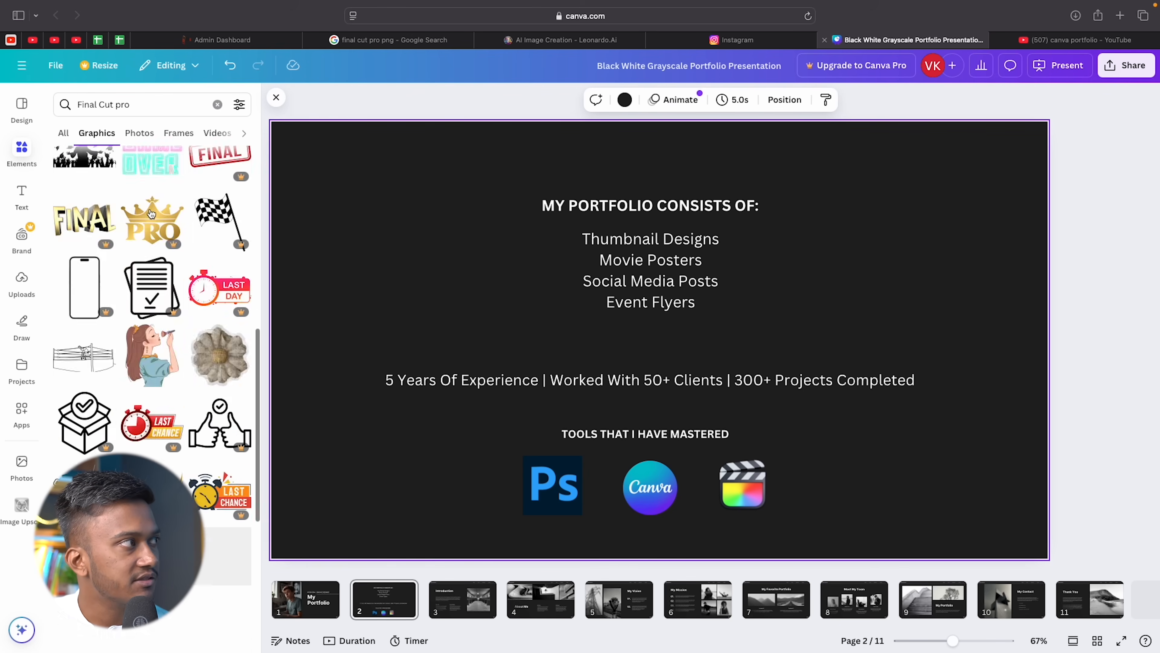
click(216, 105)
click(115, 271)
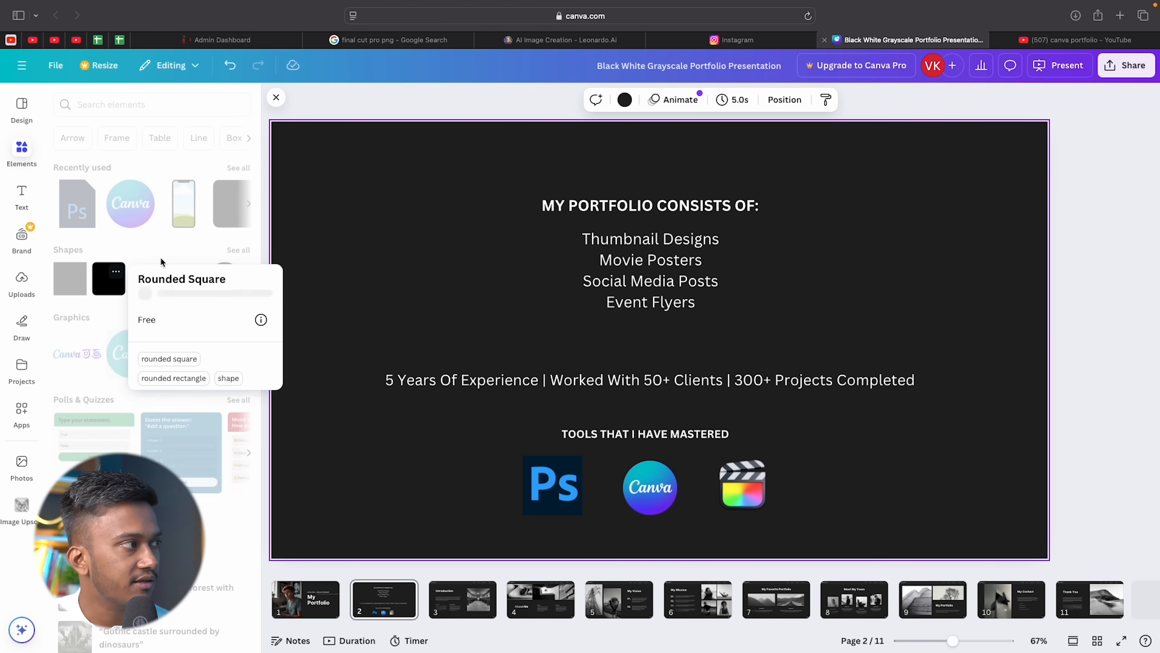
drag(110, 287, 588, 243)
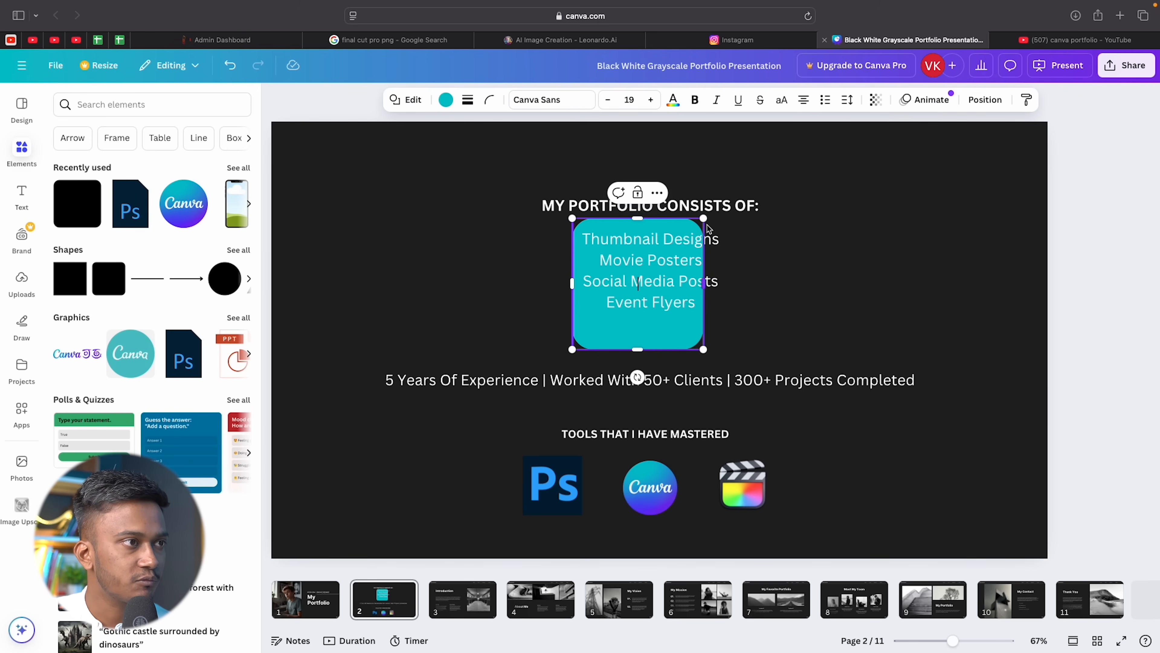
mouse_move(706, 285)
mouse_down()
mouse_move(744, 286)
mouse_move(725, 285)
mouse_up()
drag(651, 351, 651, 316)
drag(649, 219, 653, 224)
click(758, 263)
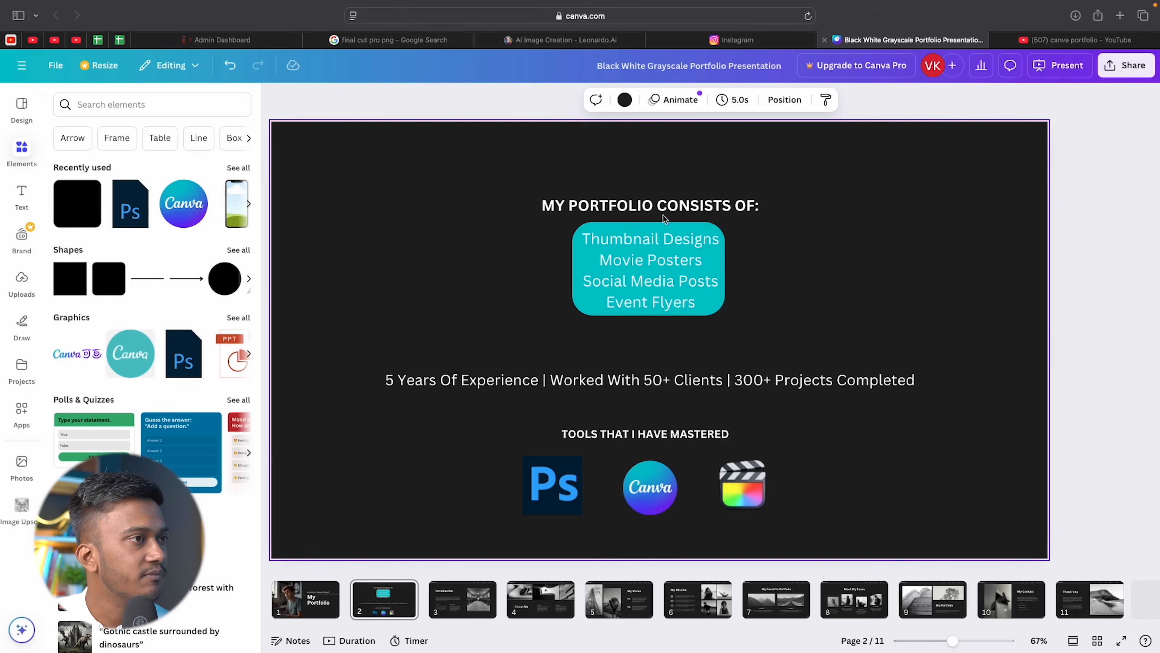
Reduce the box's corner rounding.
click(675, 226)
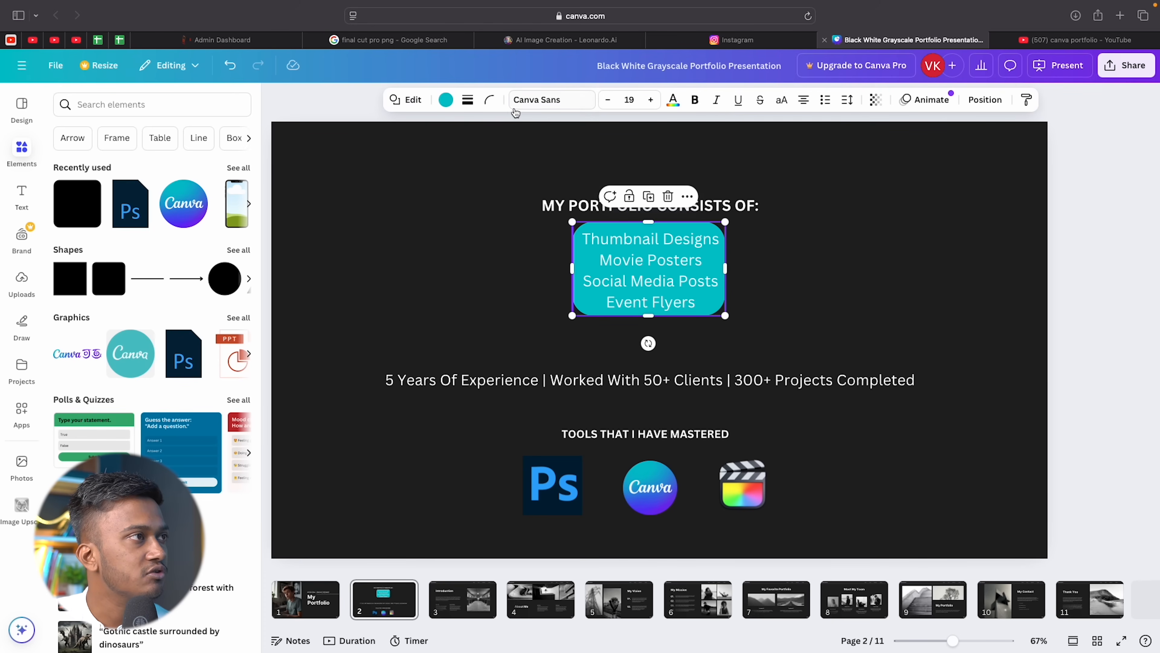
click(490, 100)
drag(474, 149, 447, 150)
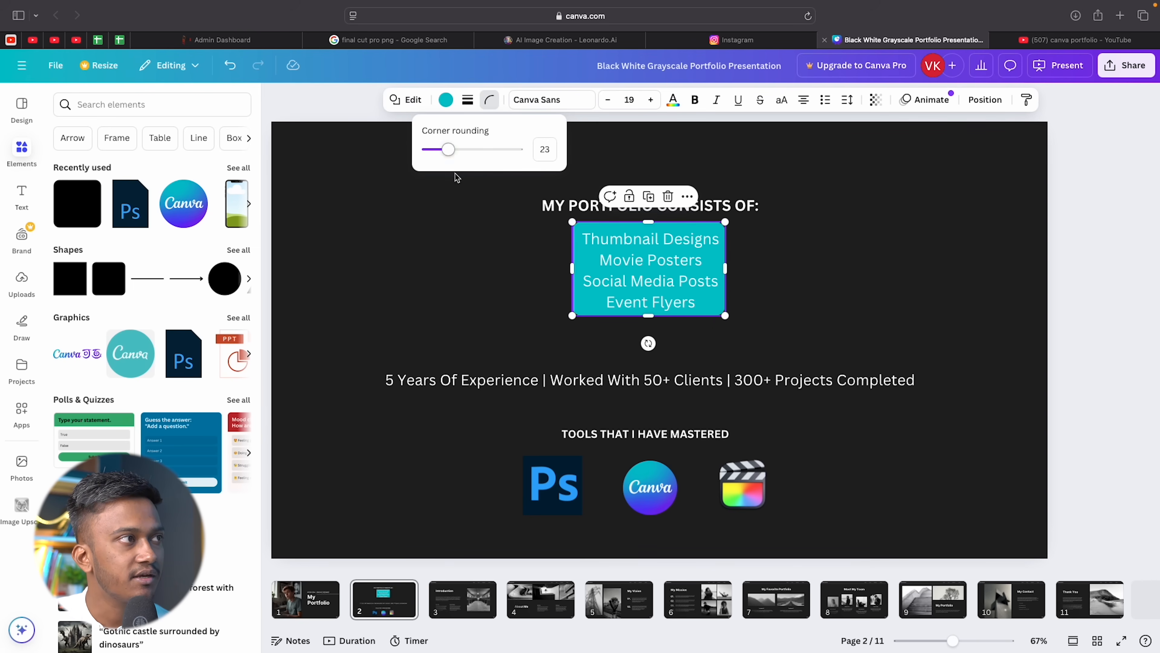
click(451, 309)
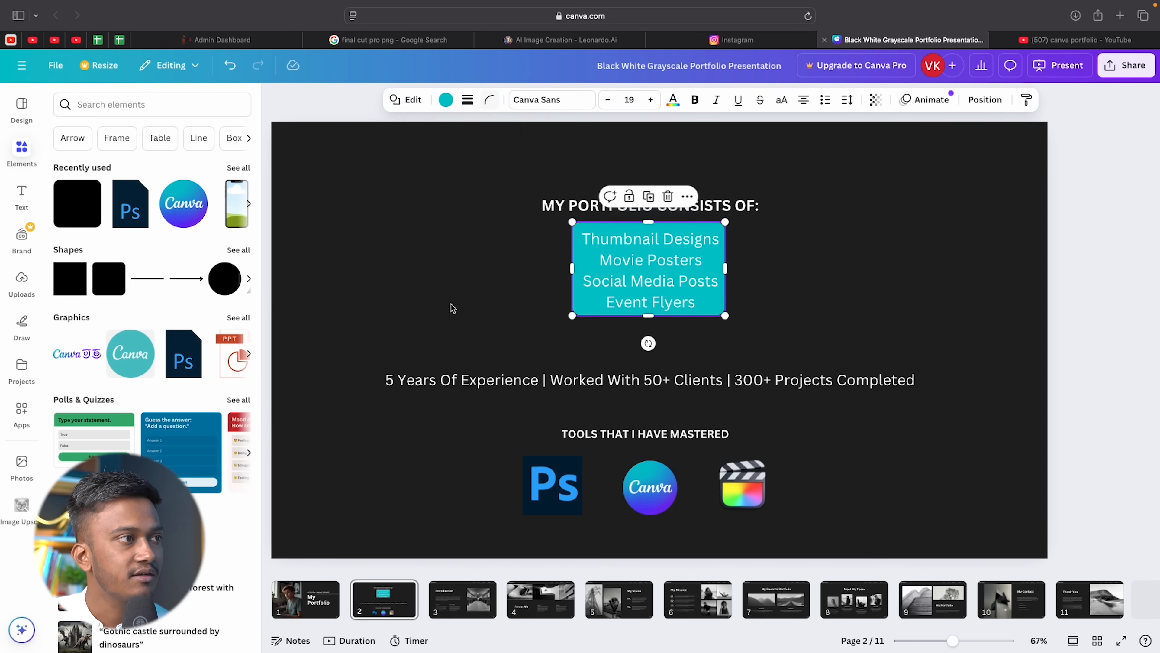
Change the box colour to white after trying purple and a dark shade.
click(672, 226)
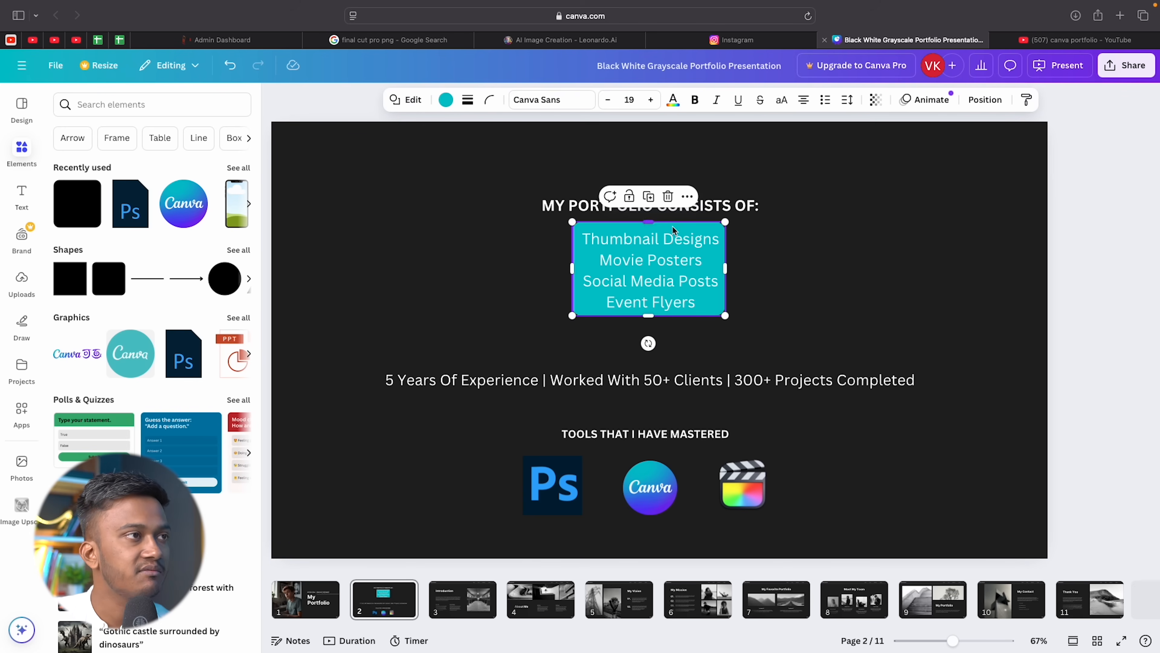
click(446, 100)
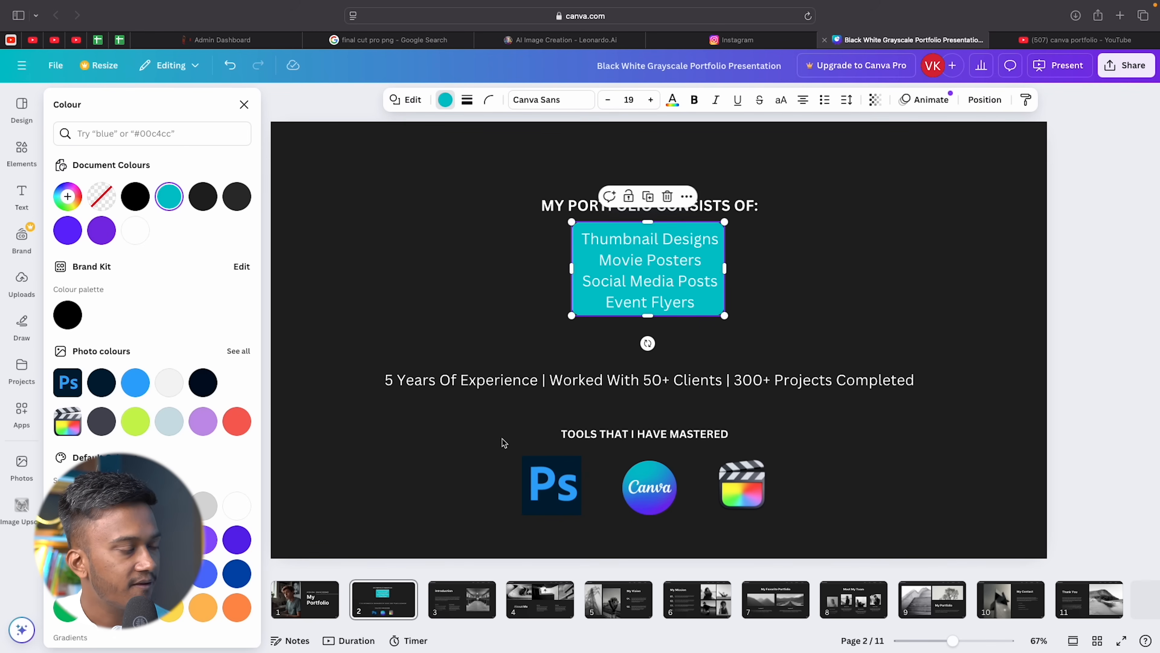
click(100, 226)
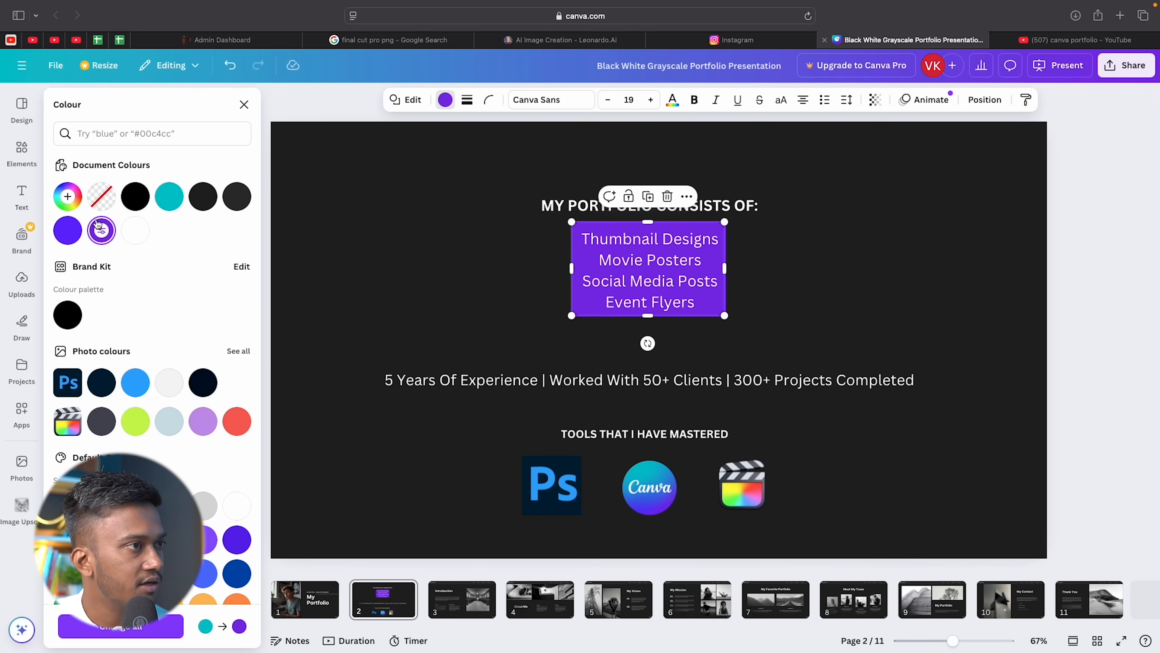
click(203, 201)
click(141, 231)
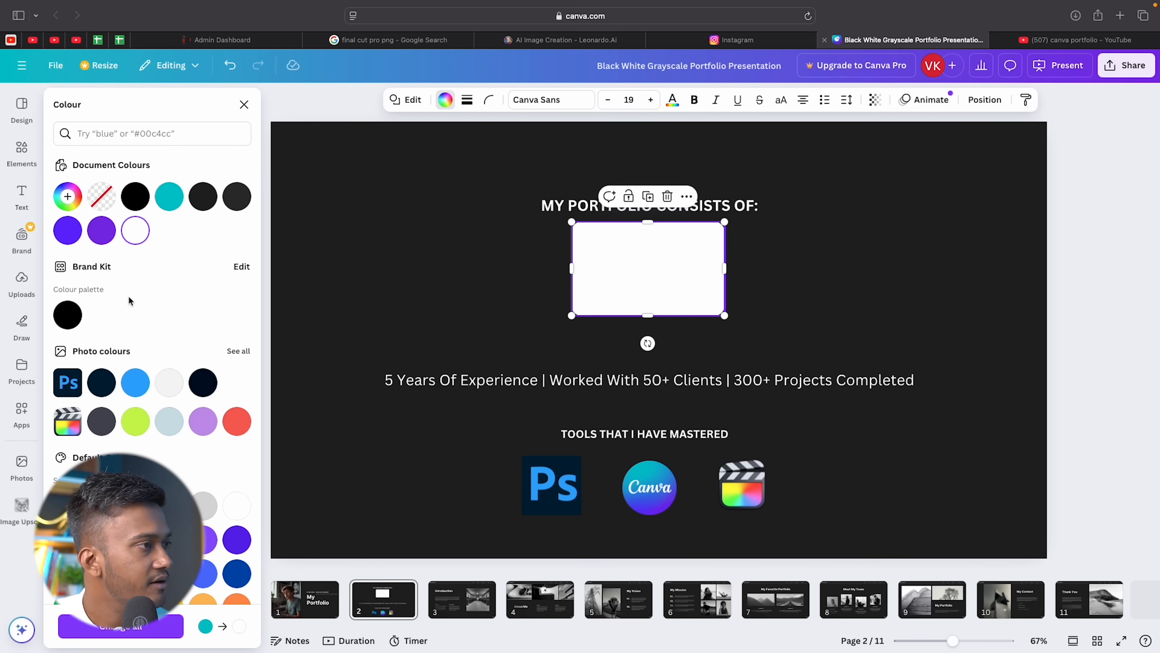
click(411, 291)
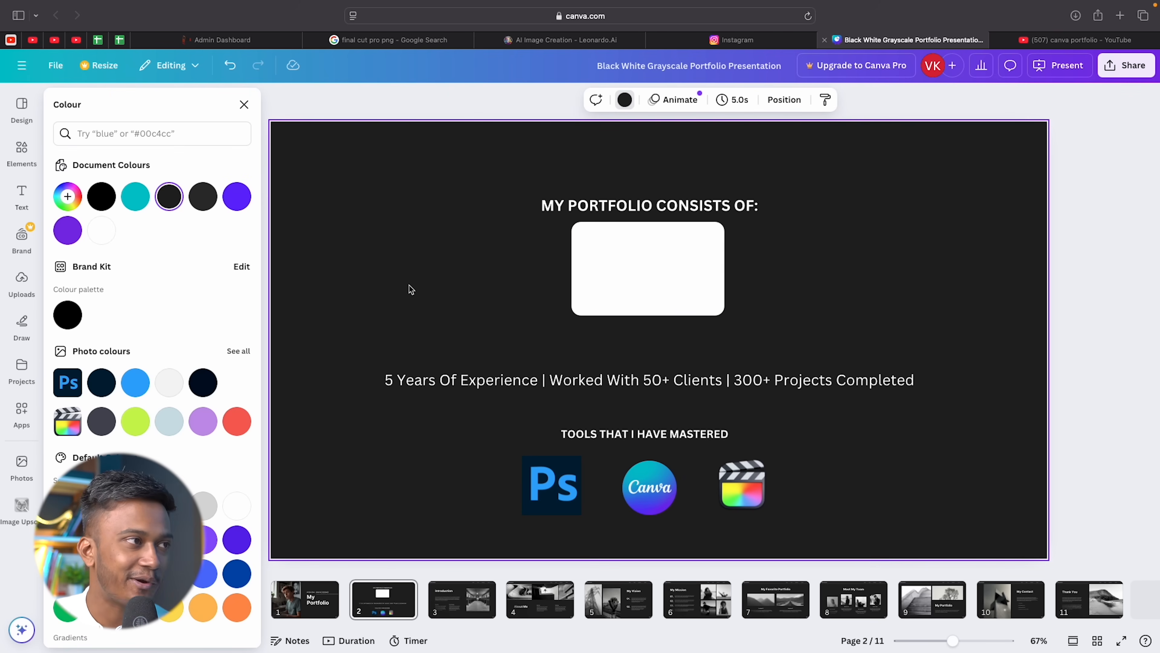
click(666, 272)
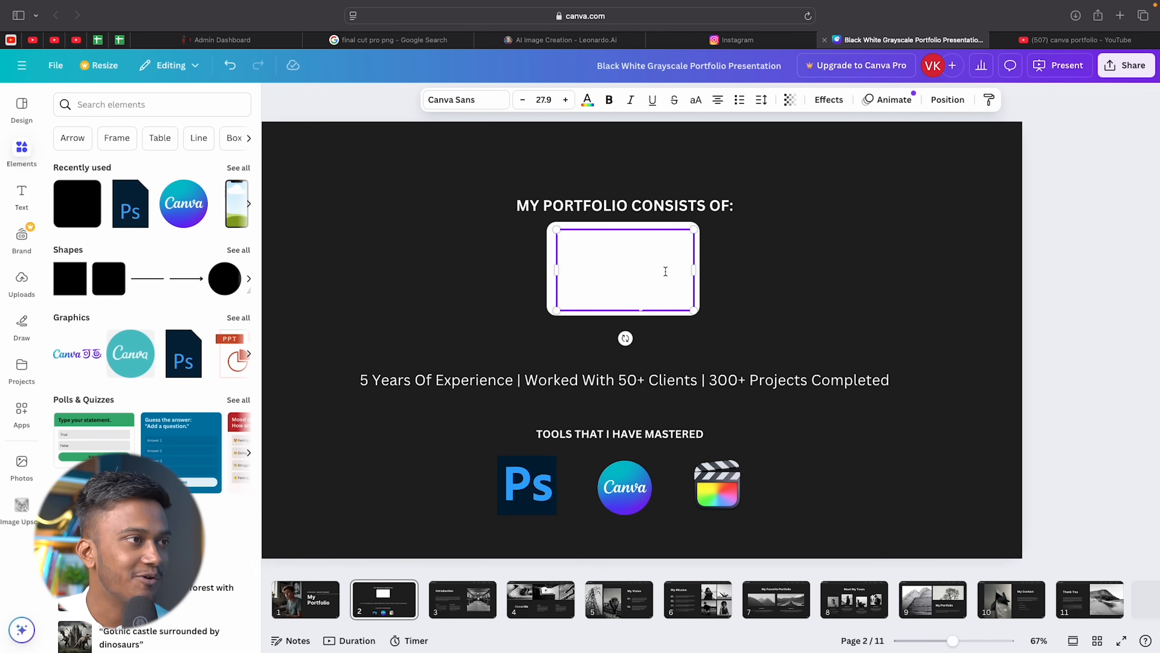
Make the portfolio list text black.
double_click(640, 271)
key(super+a)
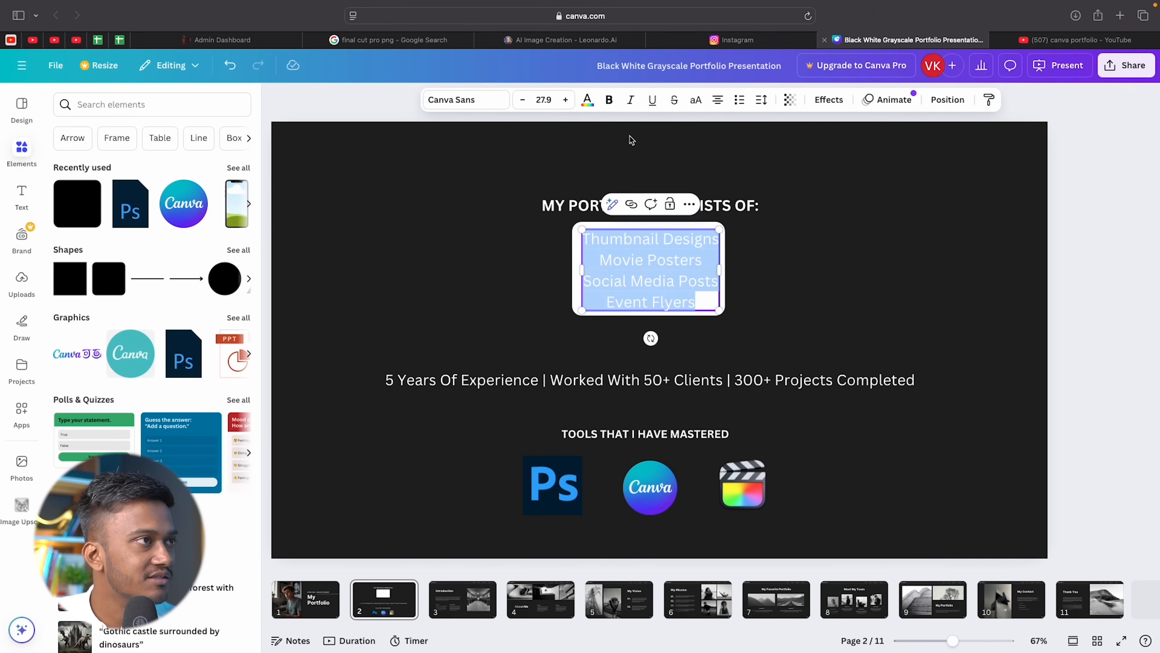
click(588, 99)
click(102, 197)
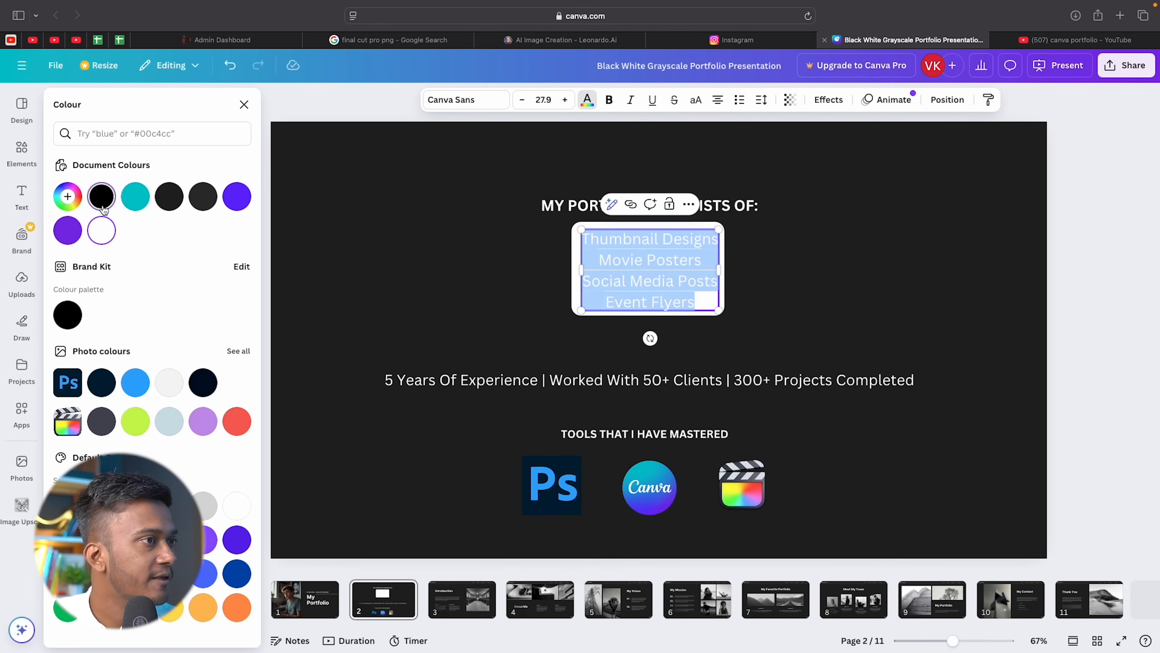
click(441, 262)
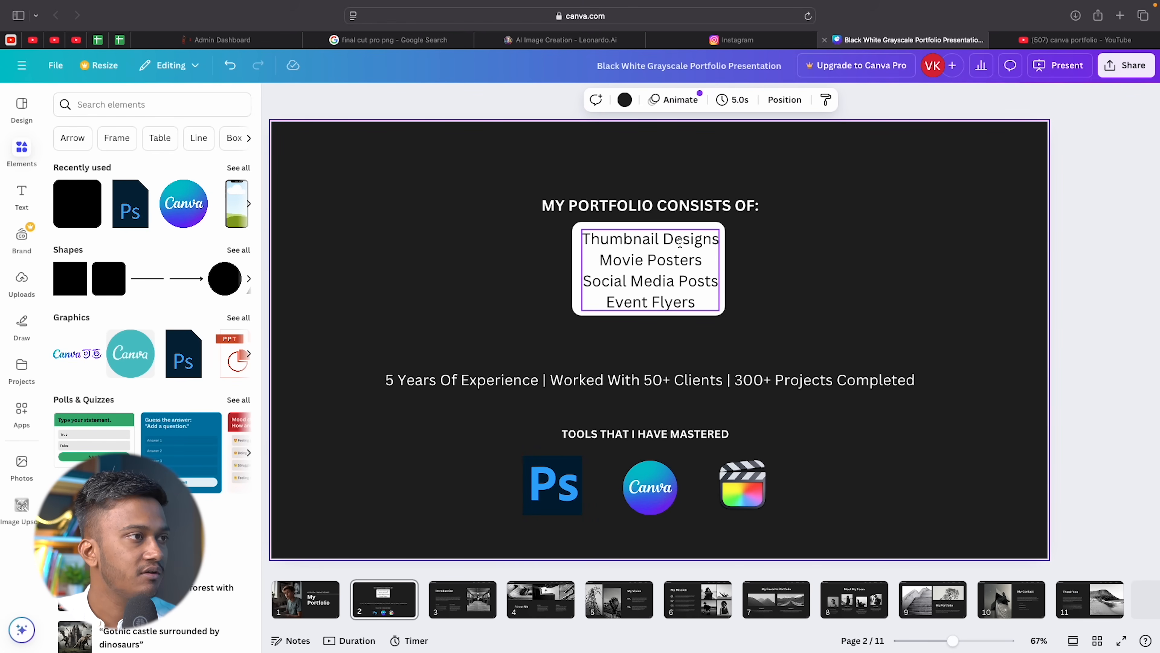
Resize the list text box and centre it within the white card.
drag(720, 303, 720, 326)
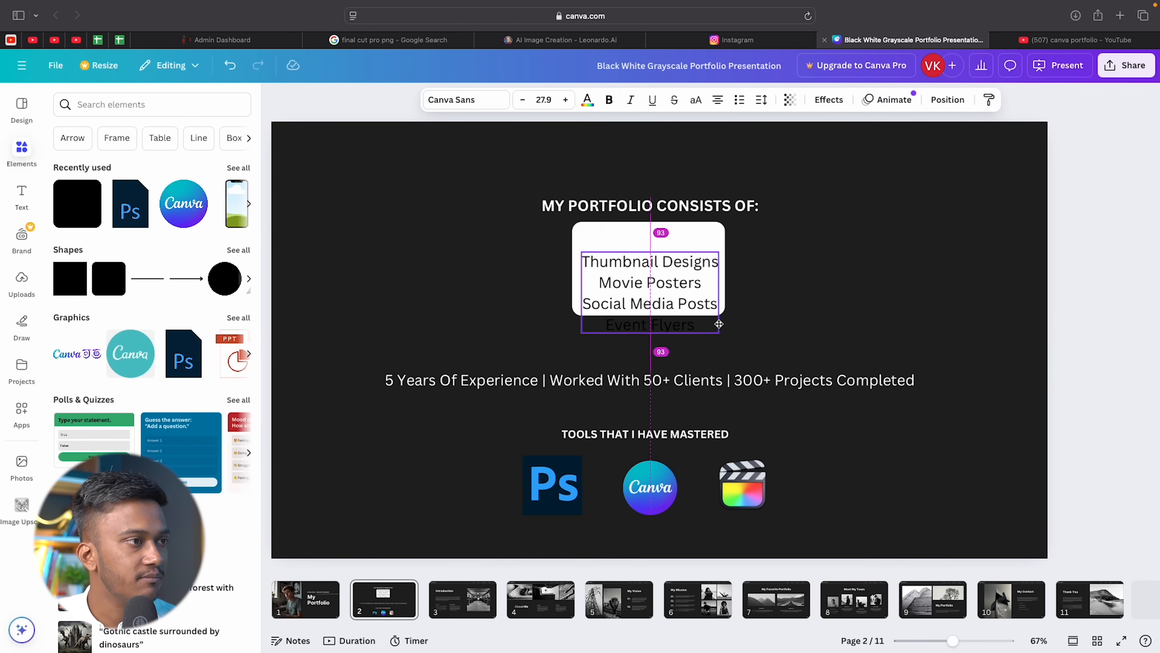
click(818, 311)
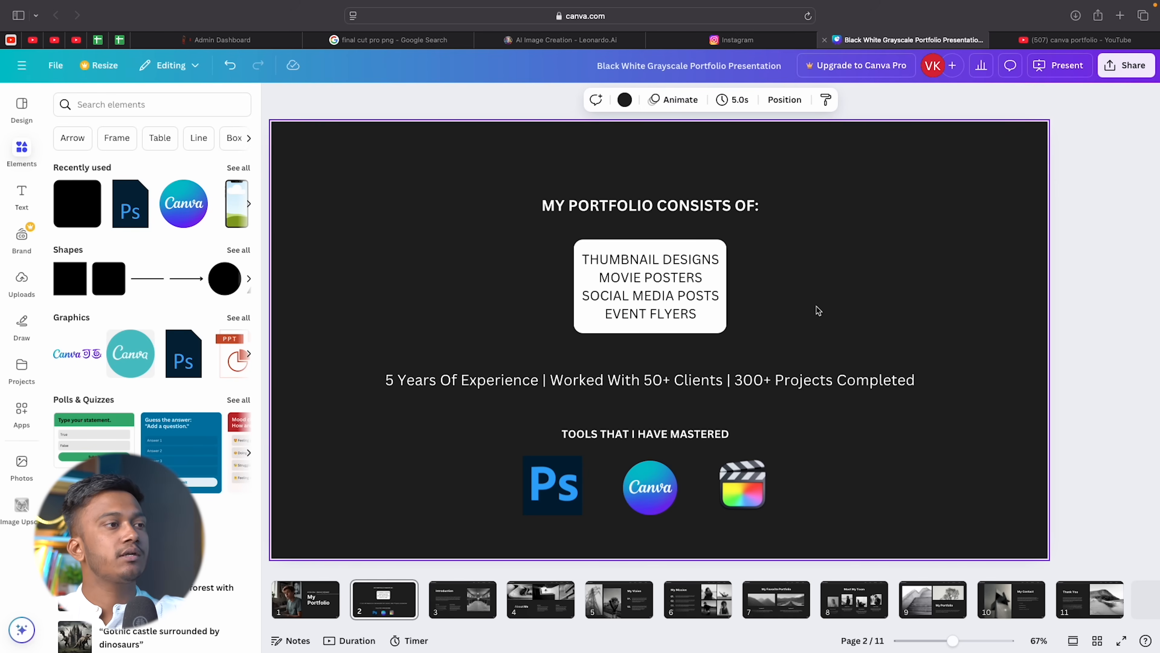
click(685, 291)
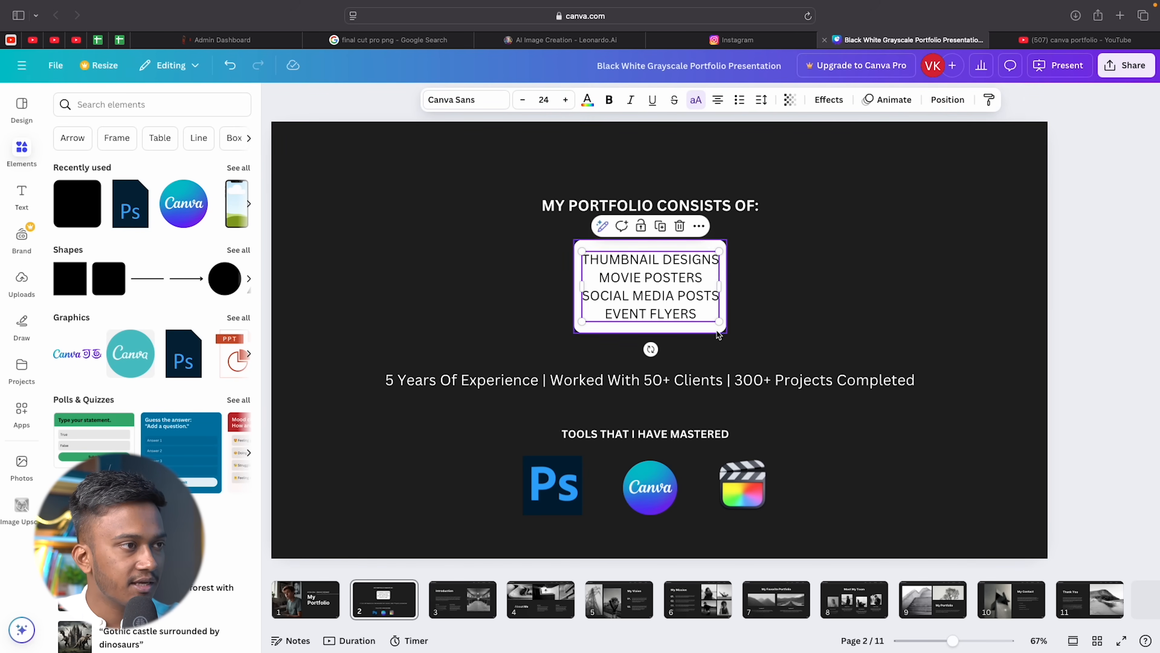
drag(719, 323, 711, 319)
click(795, 306)
drag(629, 288, 635, 289)
double_click(635, 288)
click(919, 215)
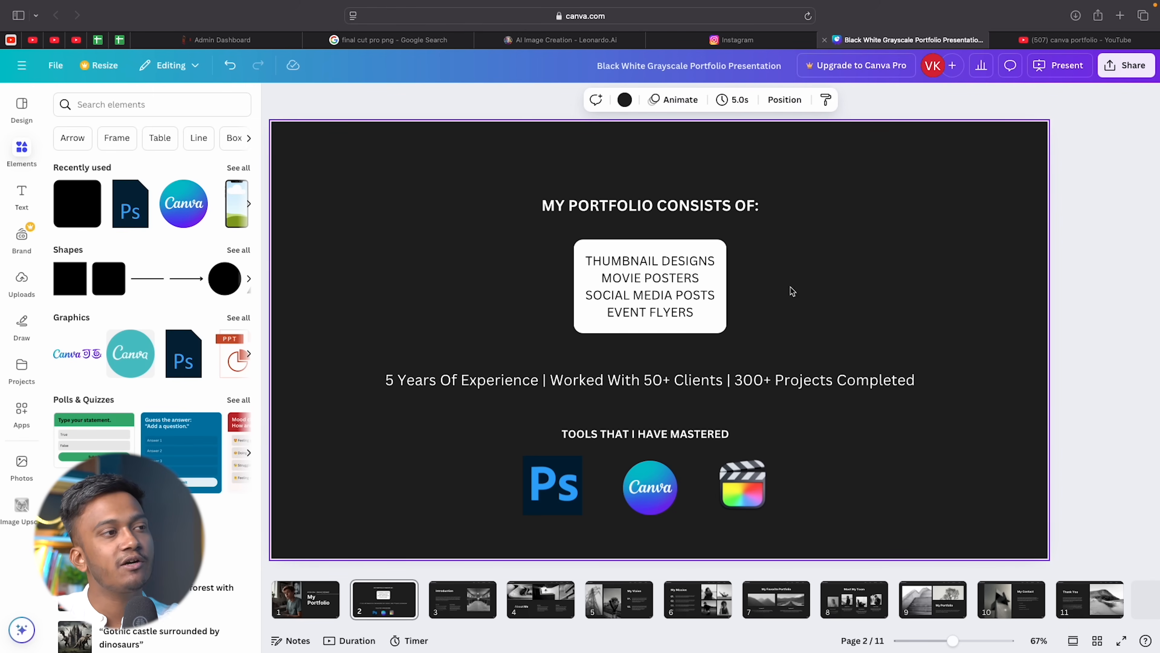
Switch the list from all caps to title case, then return to the cover slide.
double_click(682, 290)
key(super+a)
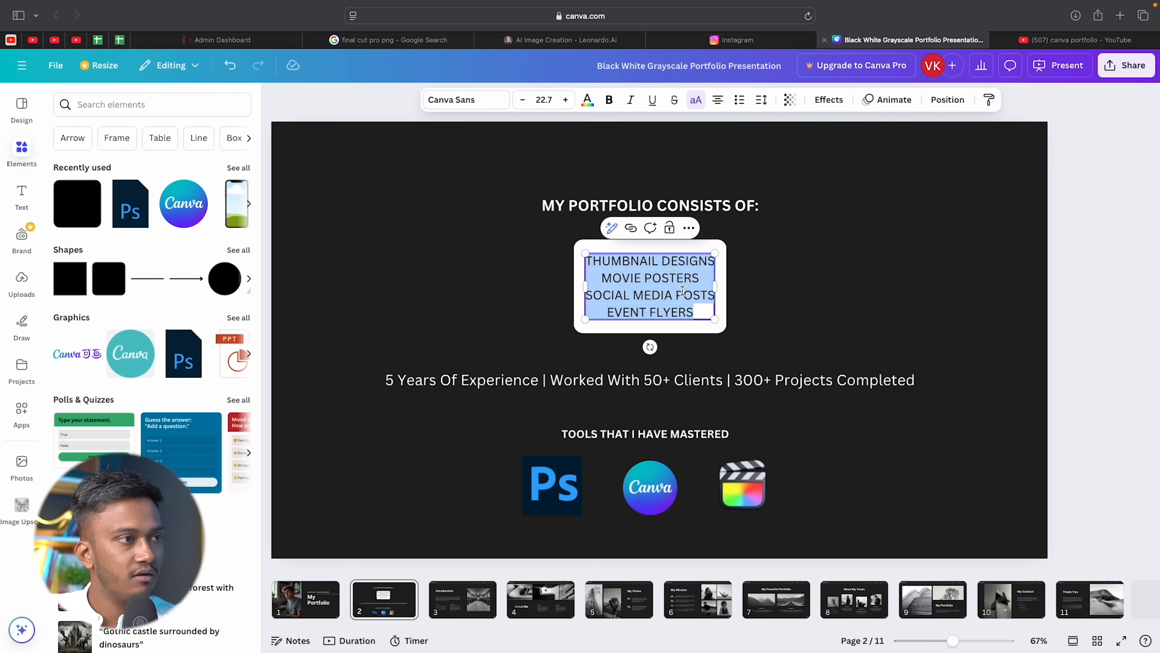
click(690, 105)
click(759, 271)
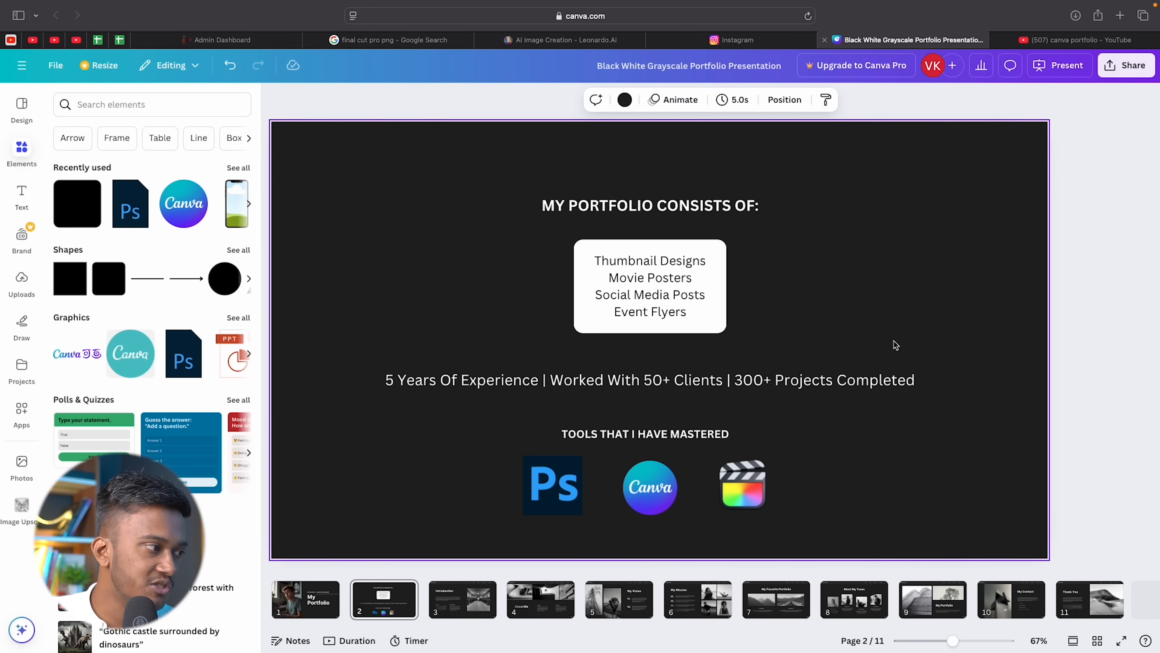
click(337, 597)
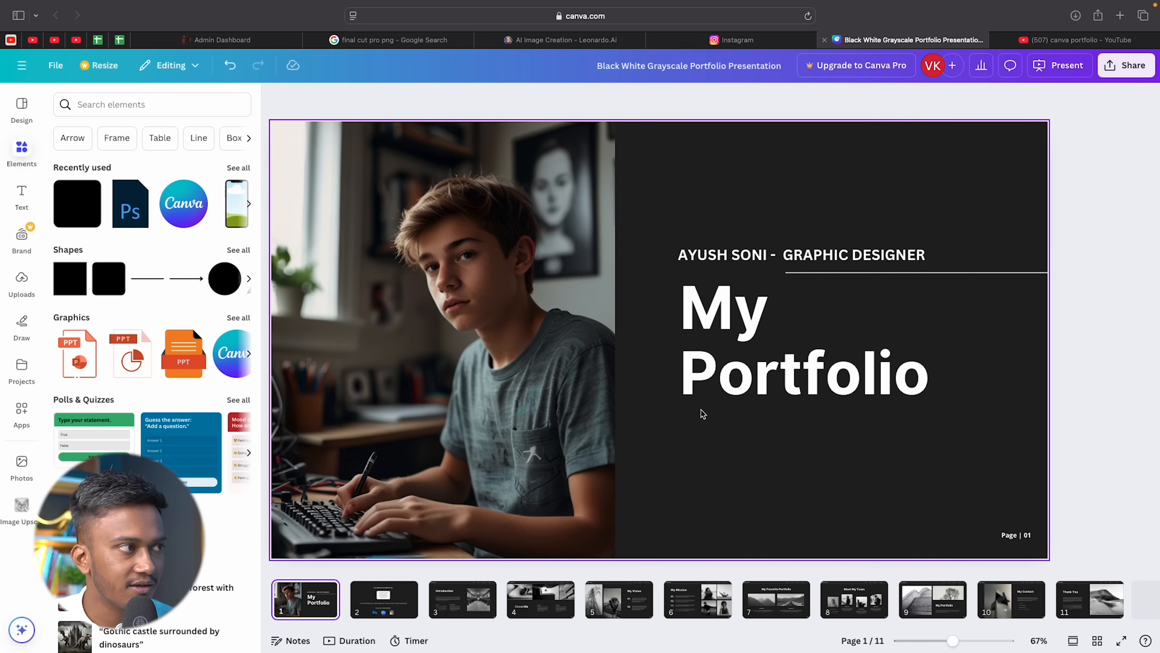
Browse the cover, contents and Introduction slides, then add a blank page at the end.
click(453, 409)
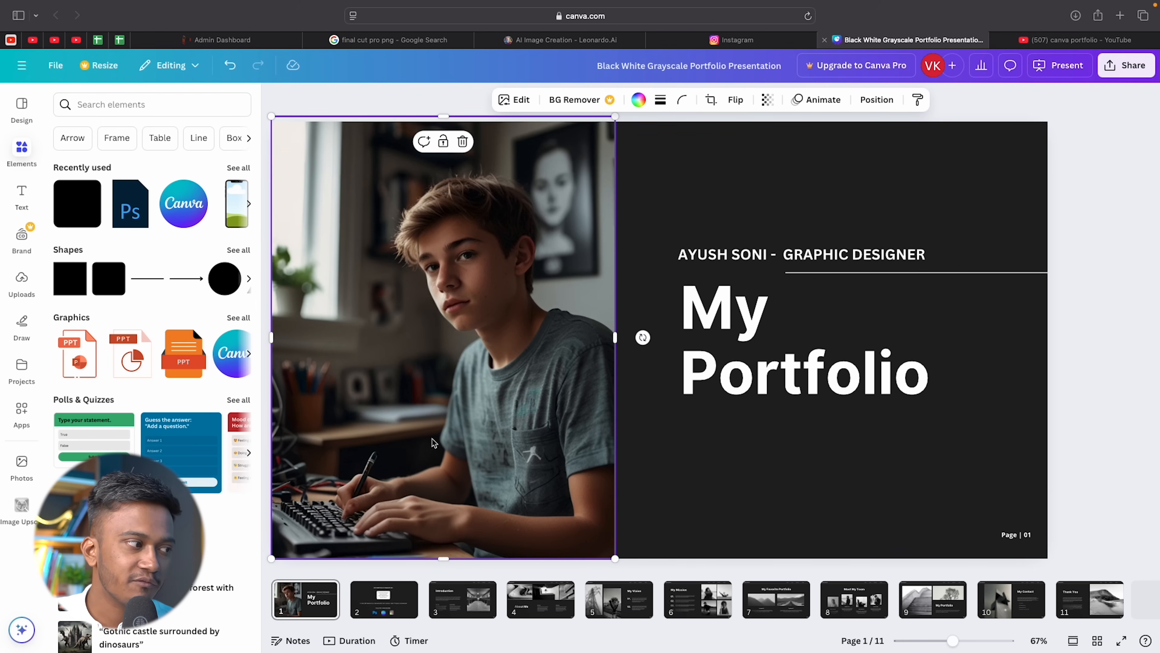
click(394, 606)
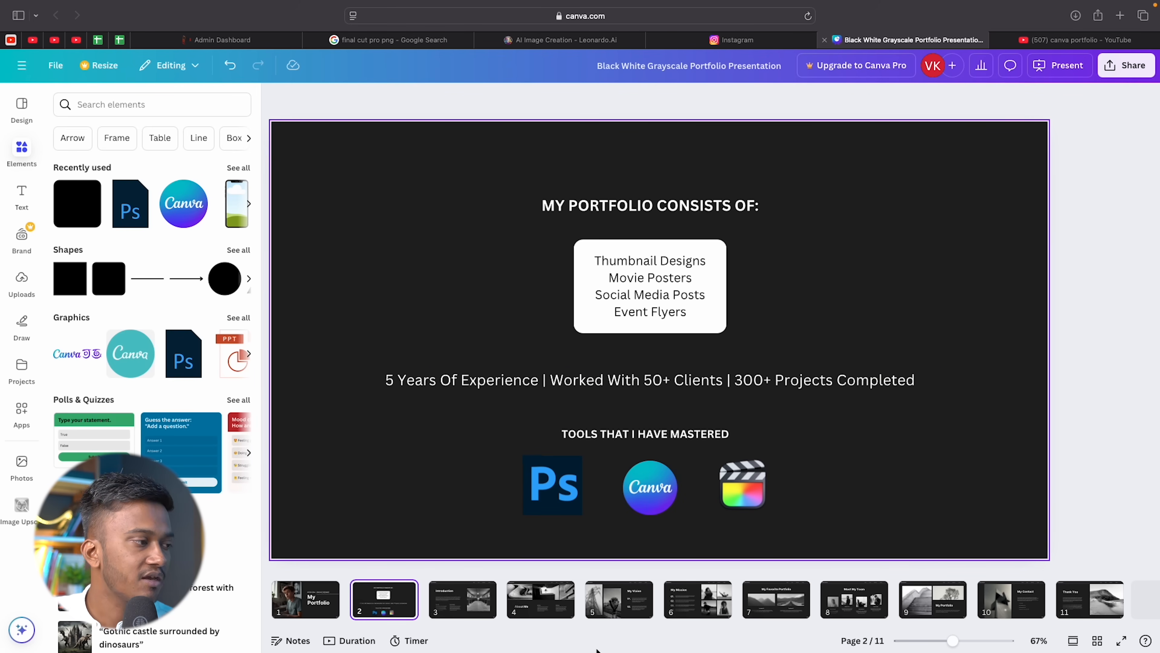
click(471, 608)
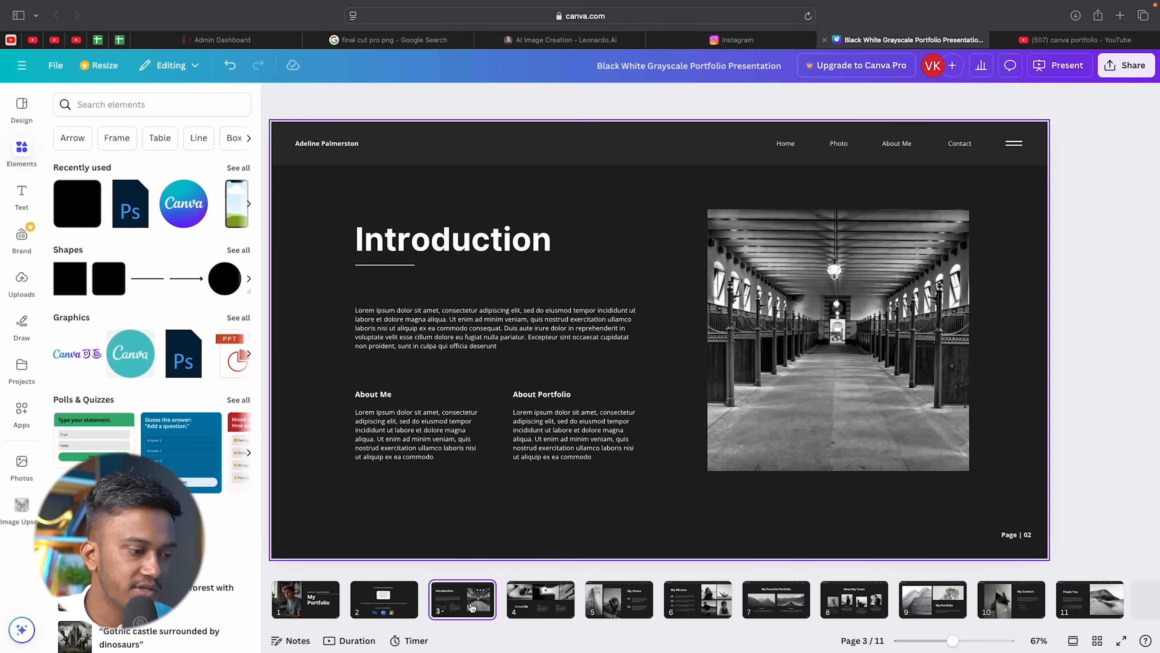
click(382, 616)
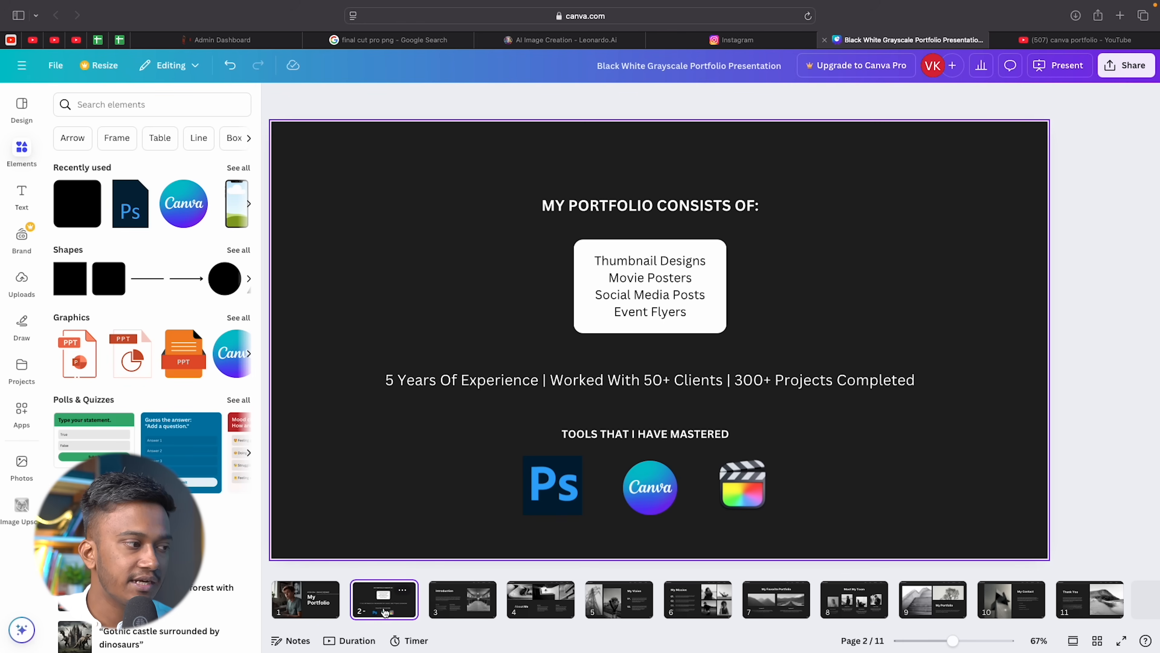
click(1156, 610)
Delete the template pages, including Thank You and My Contact, leaving only three pages.
click(961, 591)
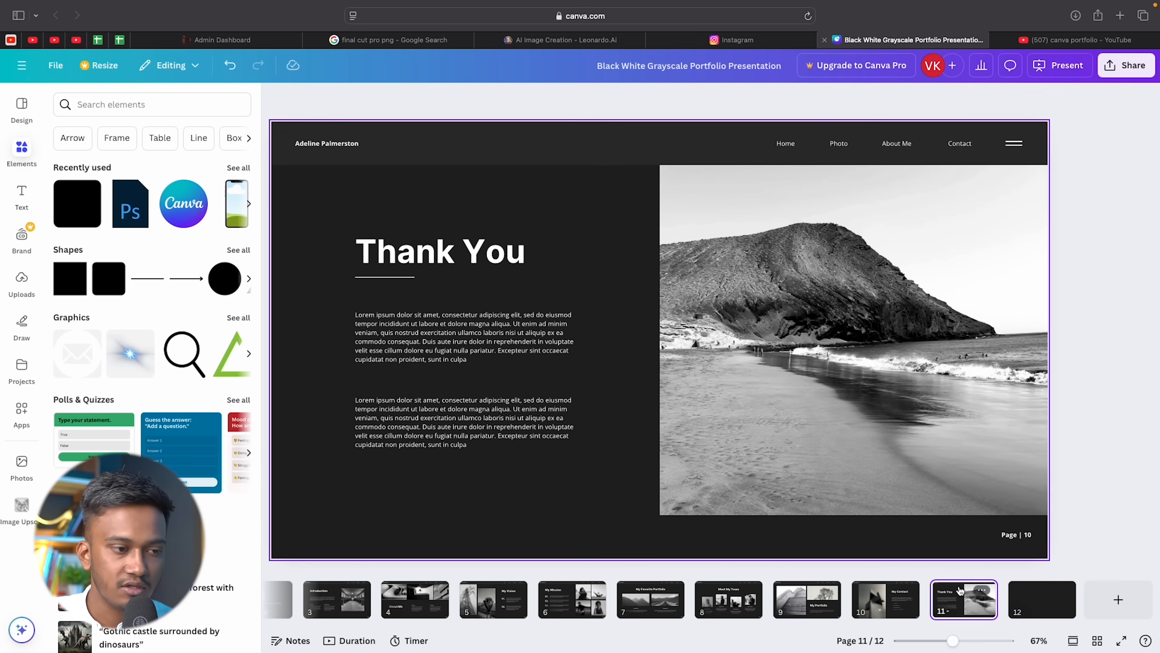
key(Delete)
click(959, 594)
key(Delete)
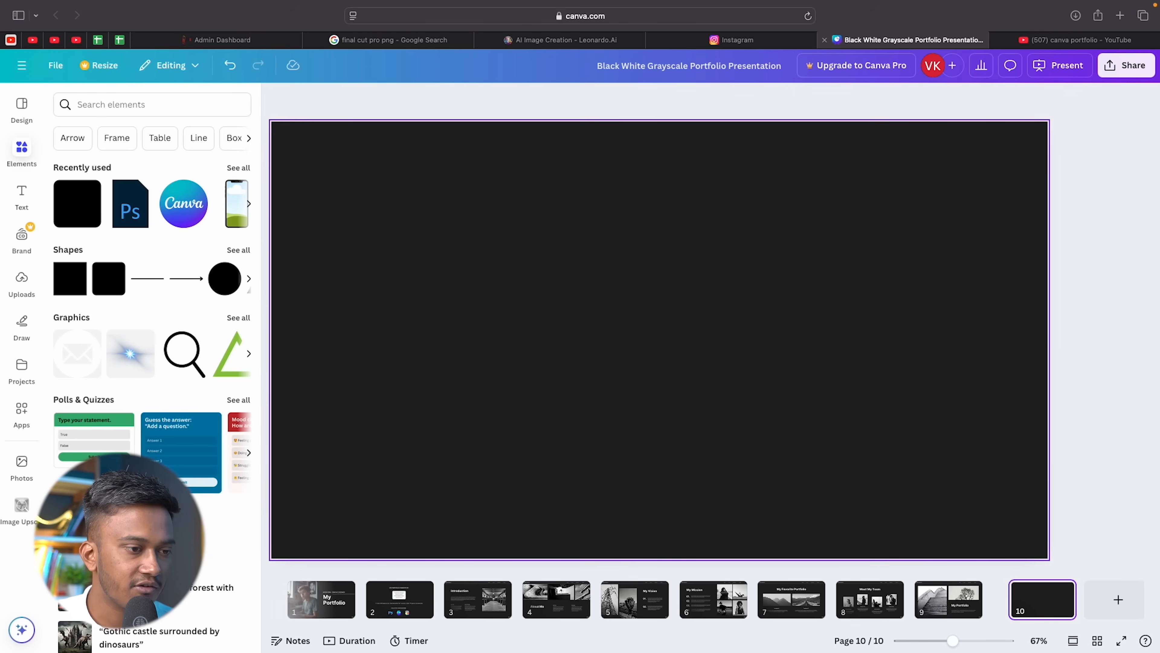
click(933, 605)
key(Delete)
click(909, 608)
key(Delete)
click(875, 613)
key(Delete)
click(831, 608)
key(Delete)
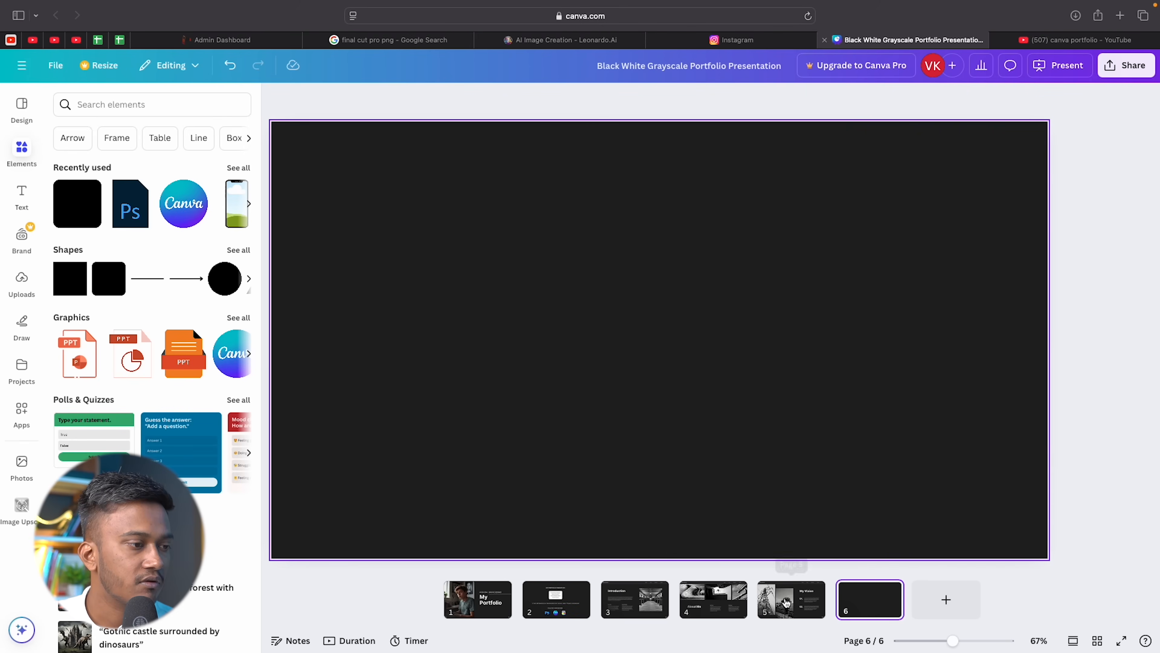
click(792, 608)
key(Delete)
click(740, 610)
key(Delete)
click(721, 604)
key(Delete)
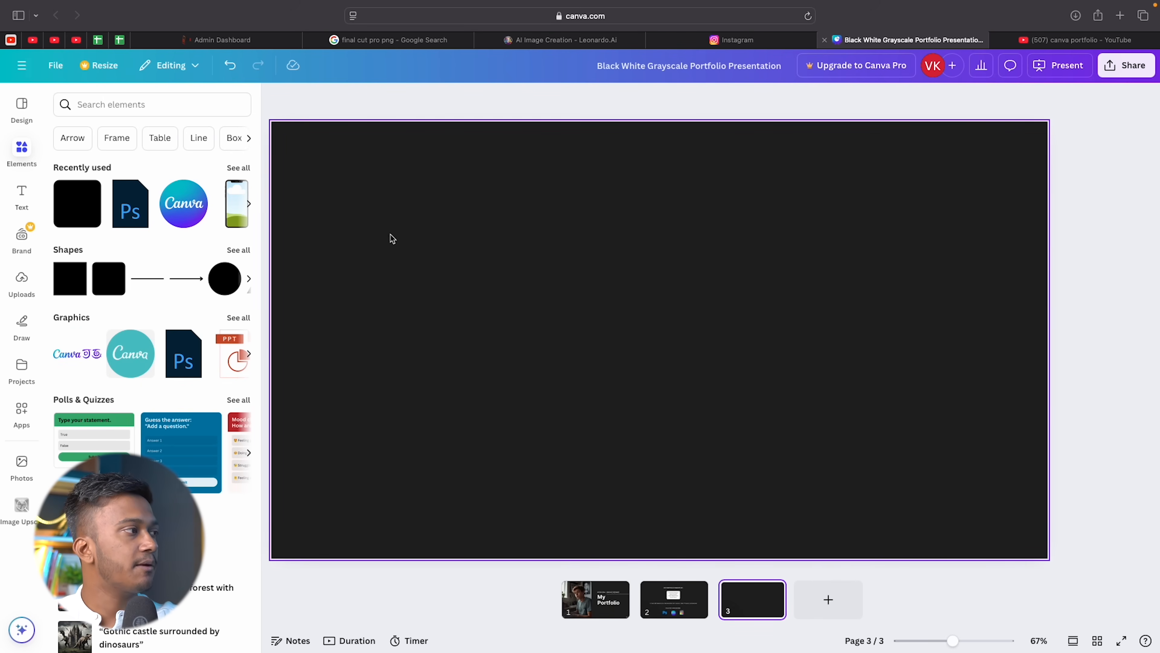
Add a subheading with the pasted text 'CLIENTS THAT I HAVE WORKED WITH' in uppercase.
click(16, 190)
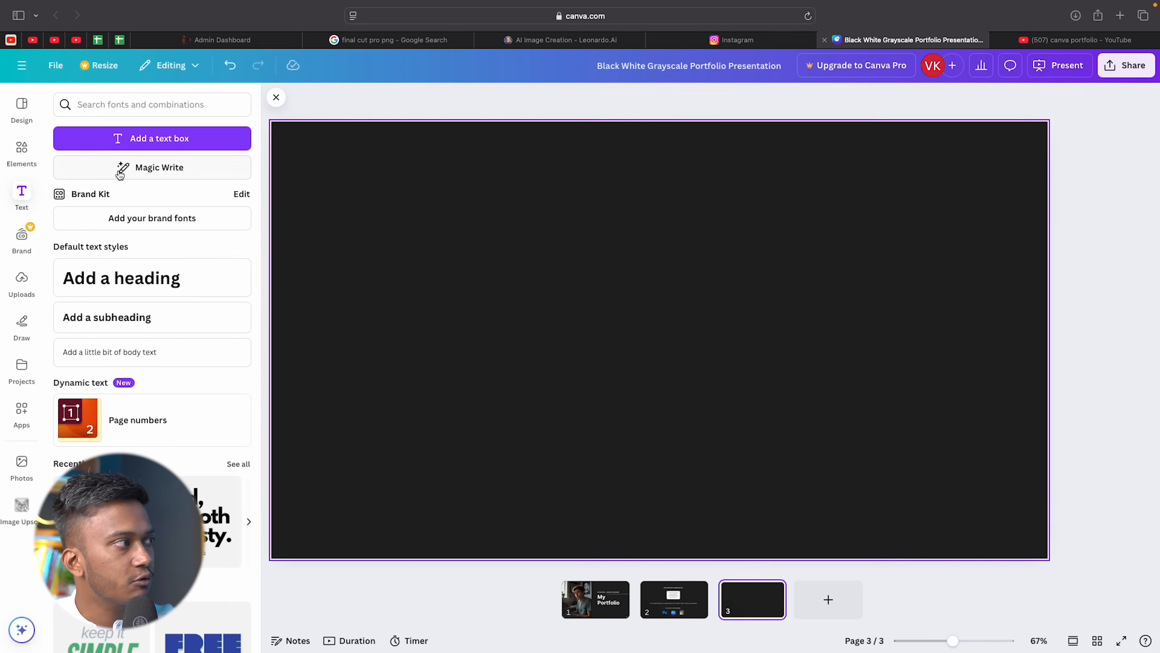
click(136, 323)
text(Clients that I have worked with)
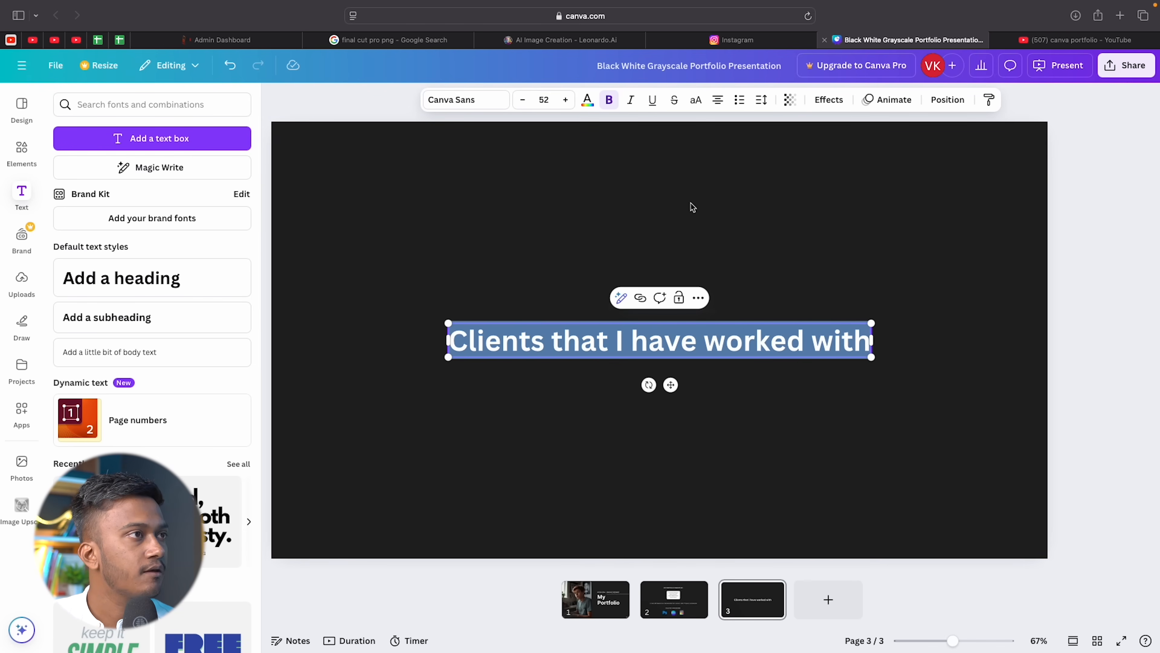
click(696, 103)
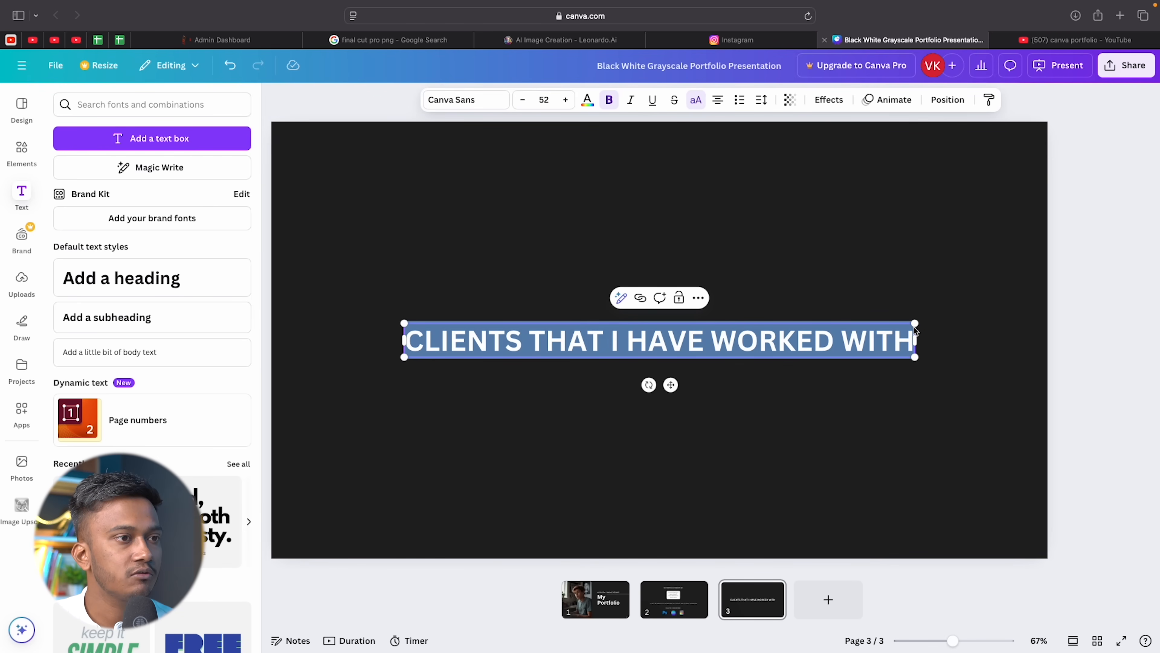
Shrink the heading to size 36.9 and centre it near the top of the slide.
drag(915, 323, 842, 370)
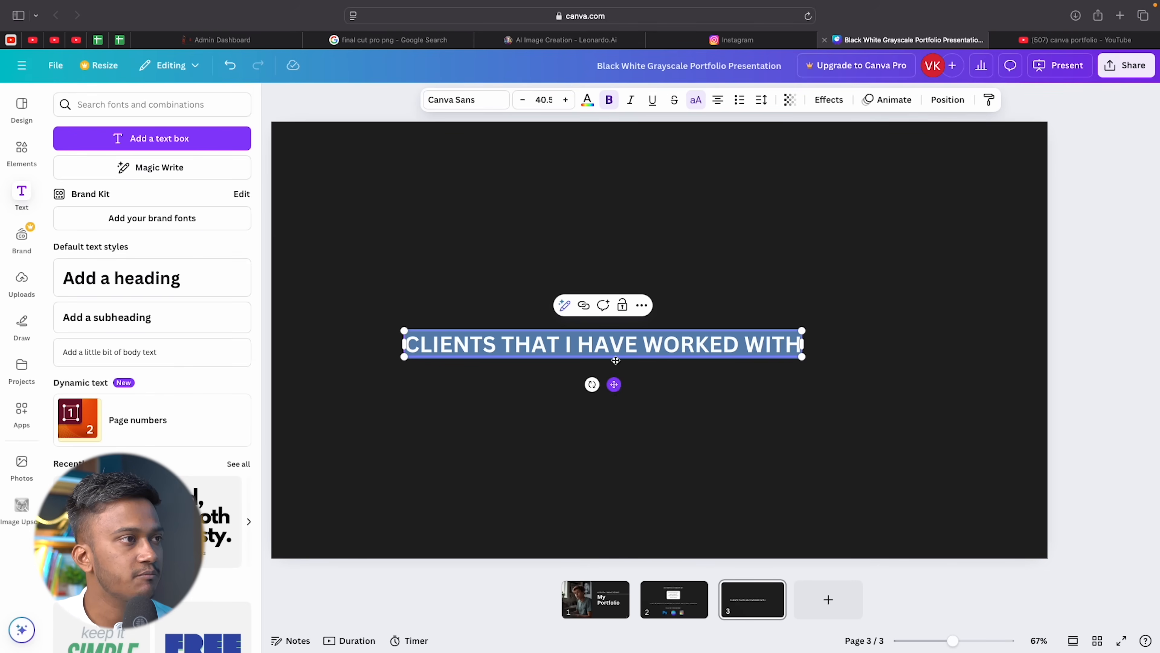
drag(614, 384, 669, 218)
click(478, 262)
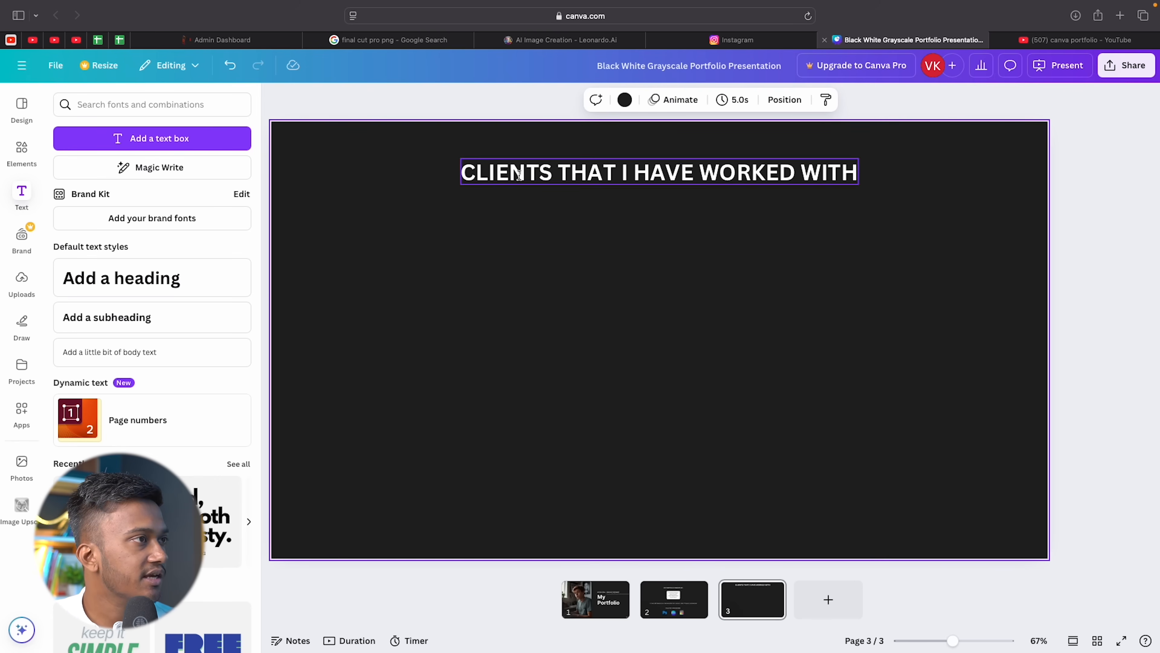
click(462, 174)
drag(458, 156, 496, 161)
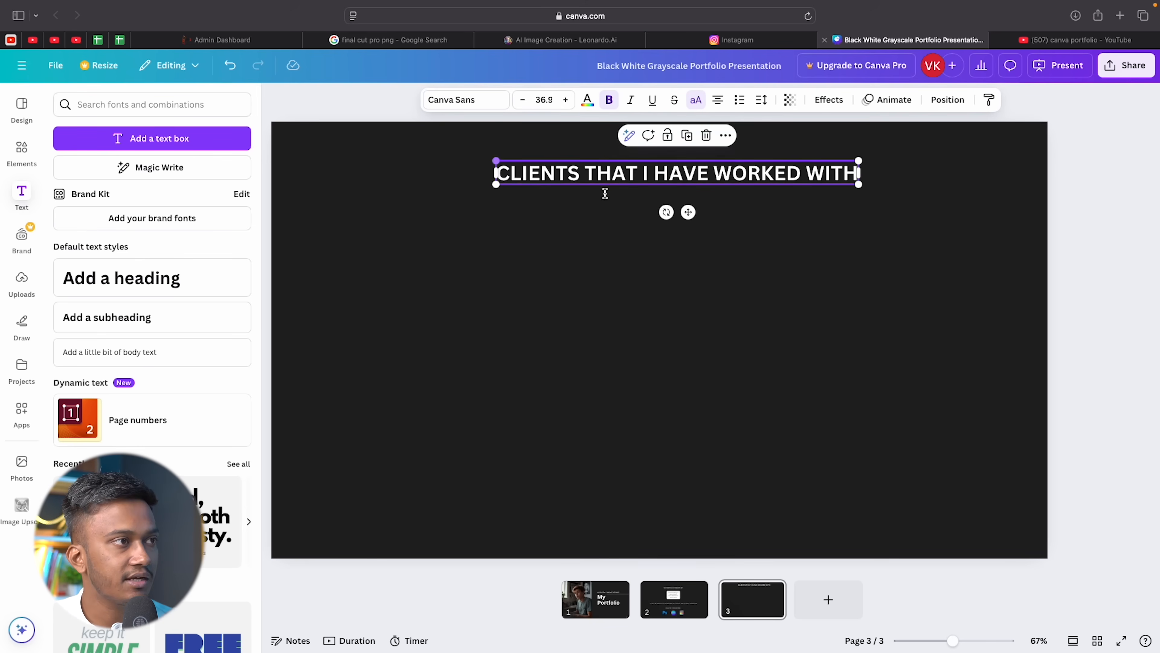
drag(687, 211, 667, 210)
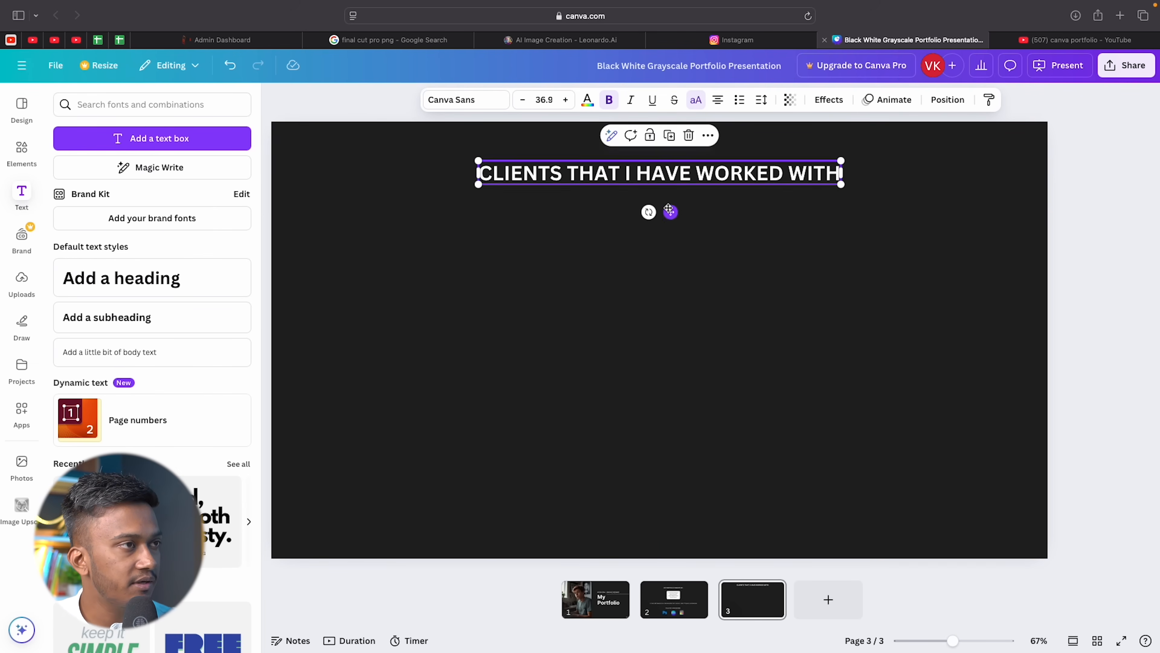
click(536, 345)
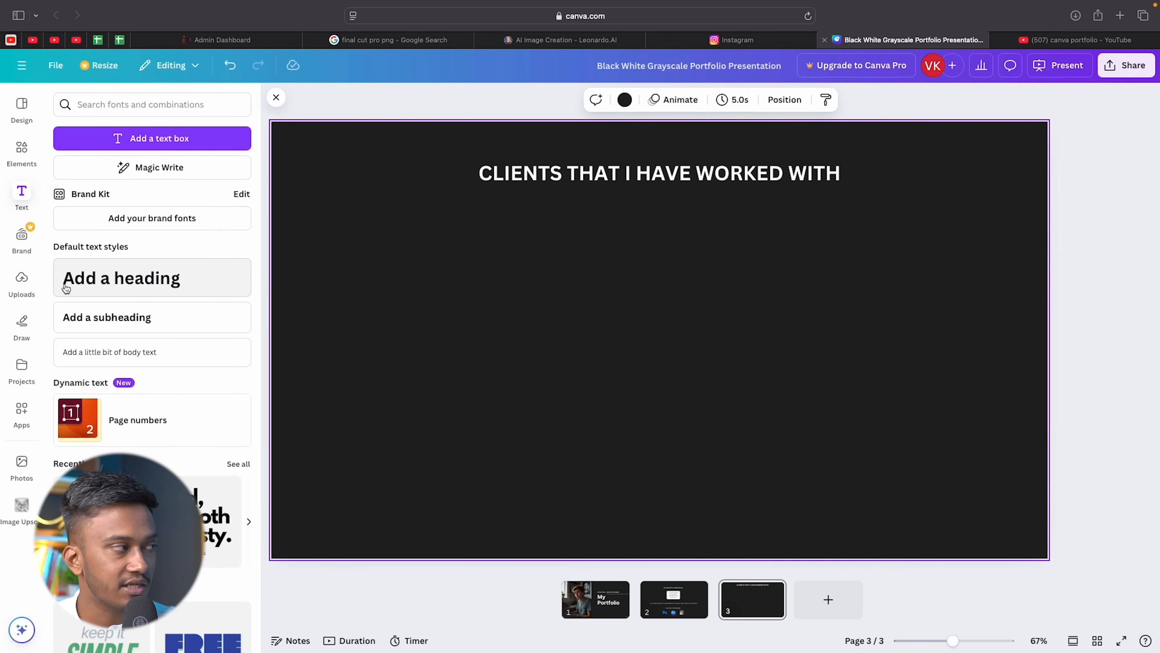
click(26, 155)
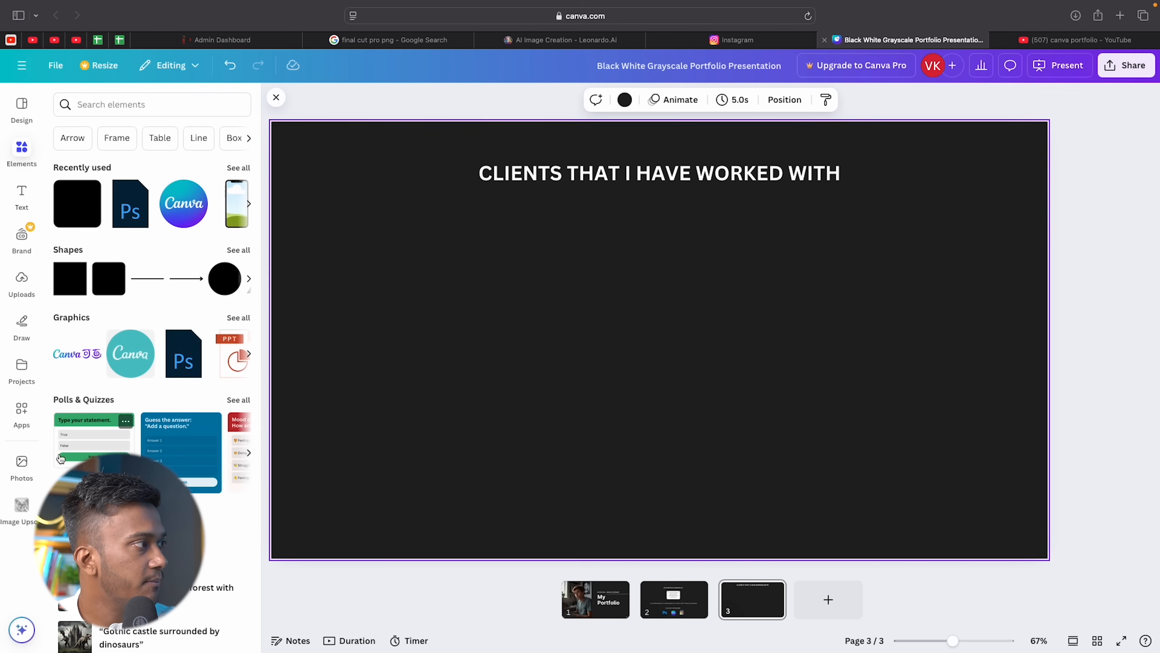
Search Elements for 'circle' and add a circular photo frame to the slide.
click(238, 168)
click(60, 99)
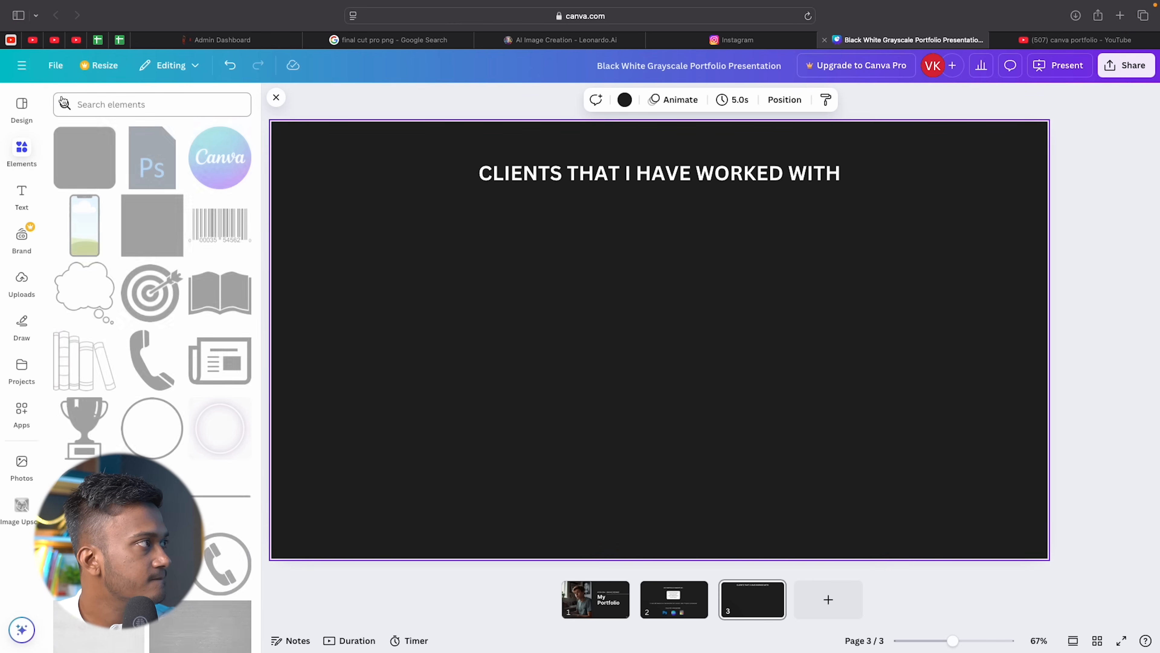
click(108, 105)
text(circle)
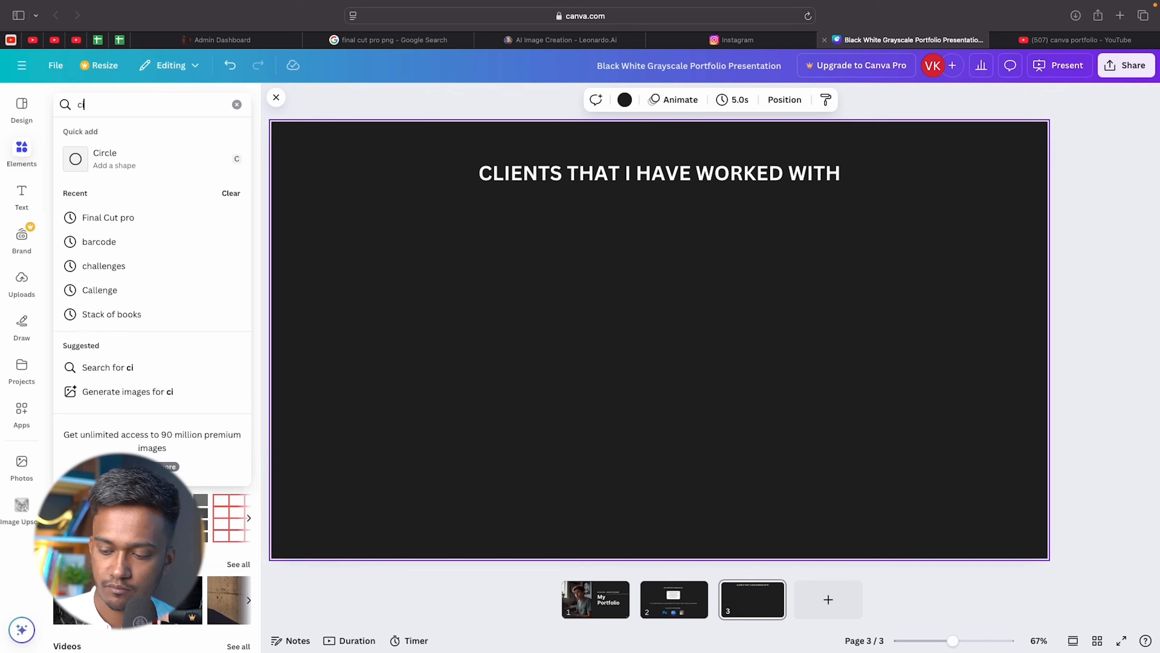
key(Return)
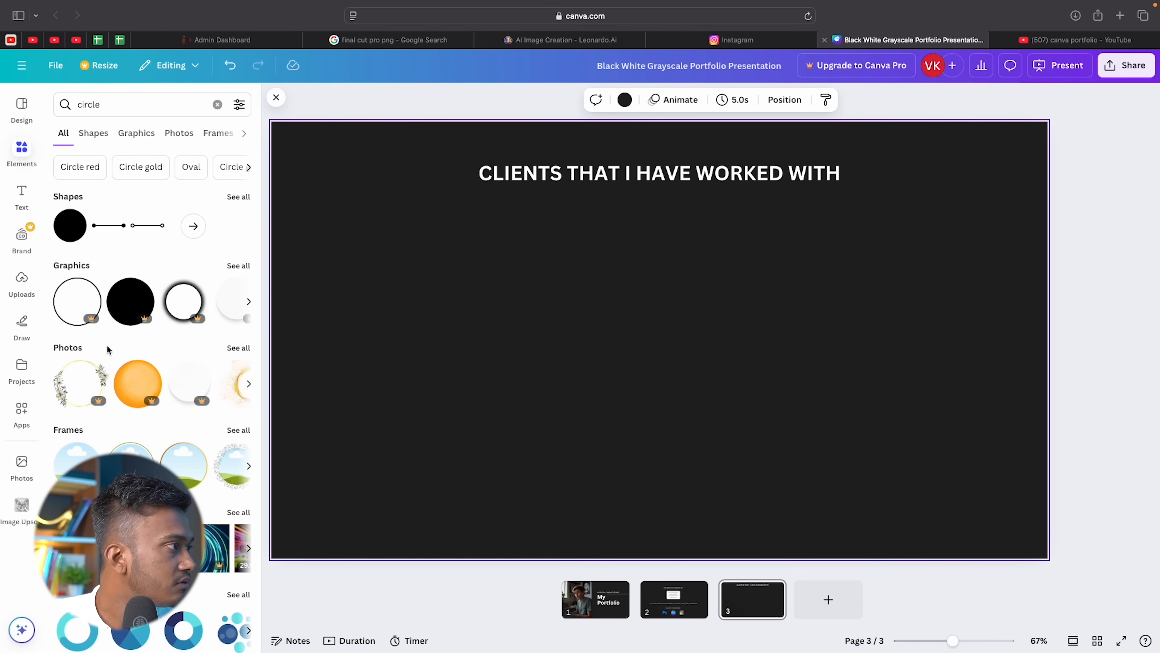
click(239, 266)
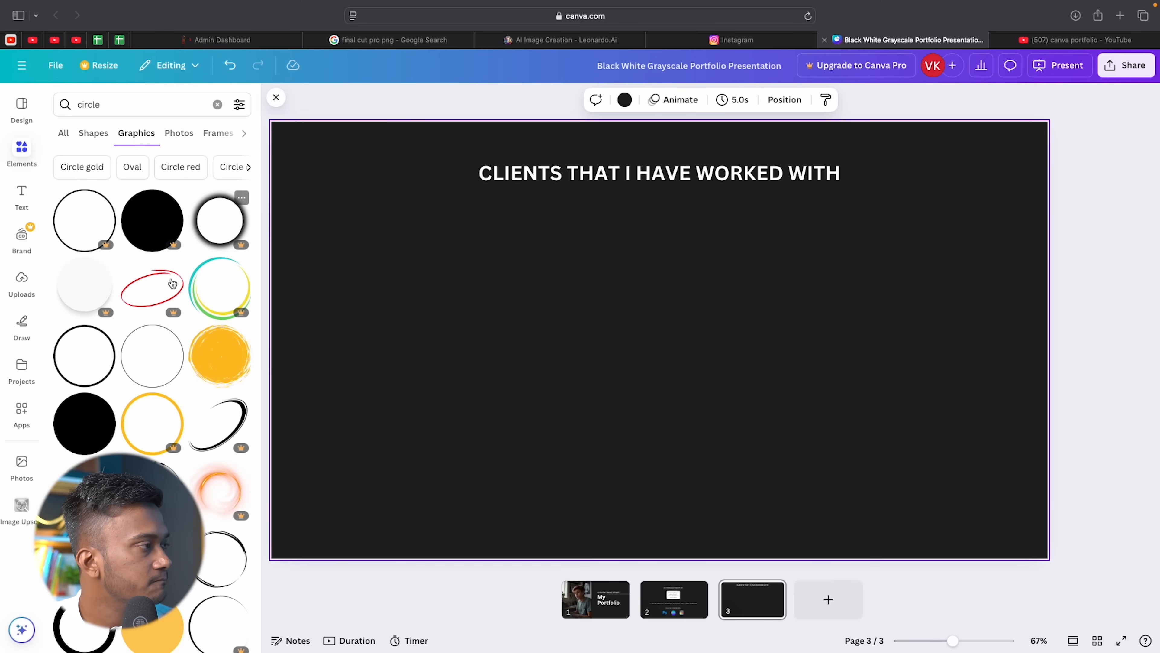
click(64, 133)
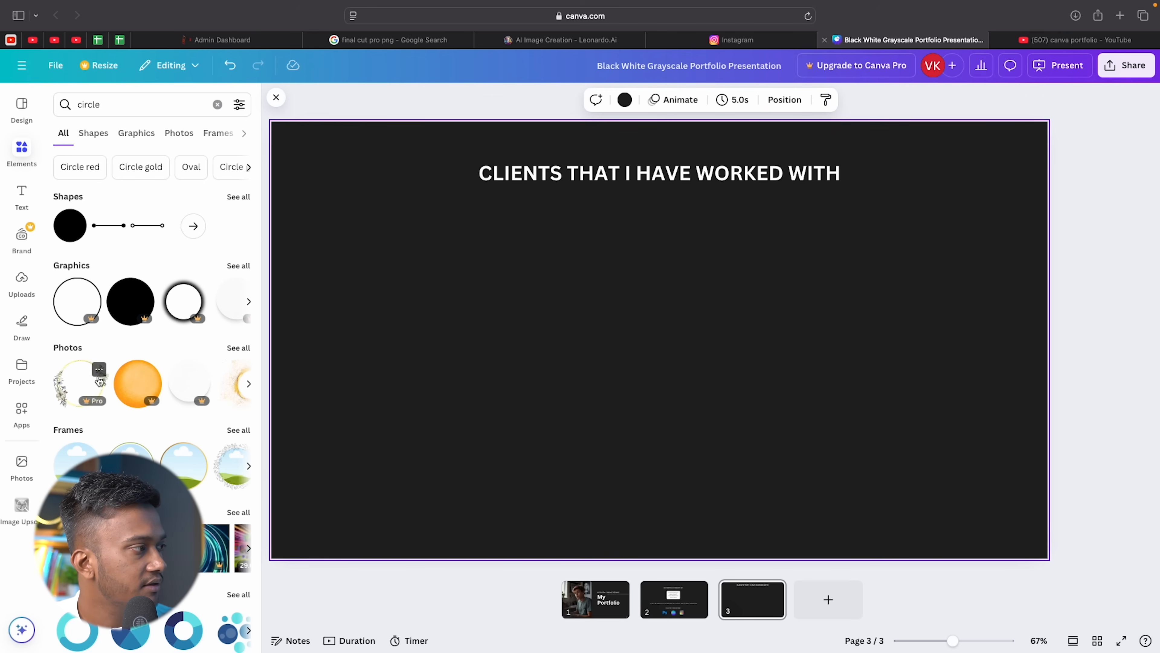
click(75, 464)
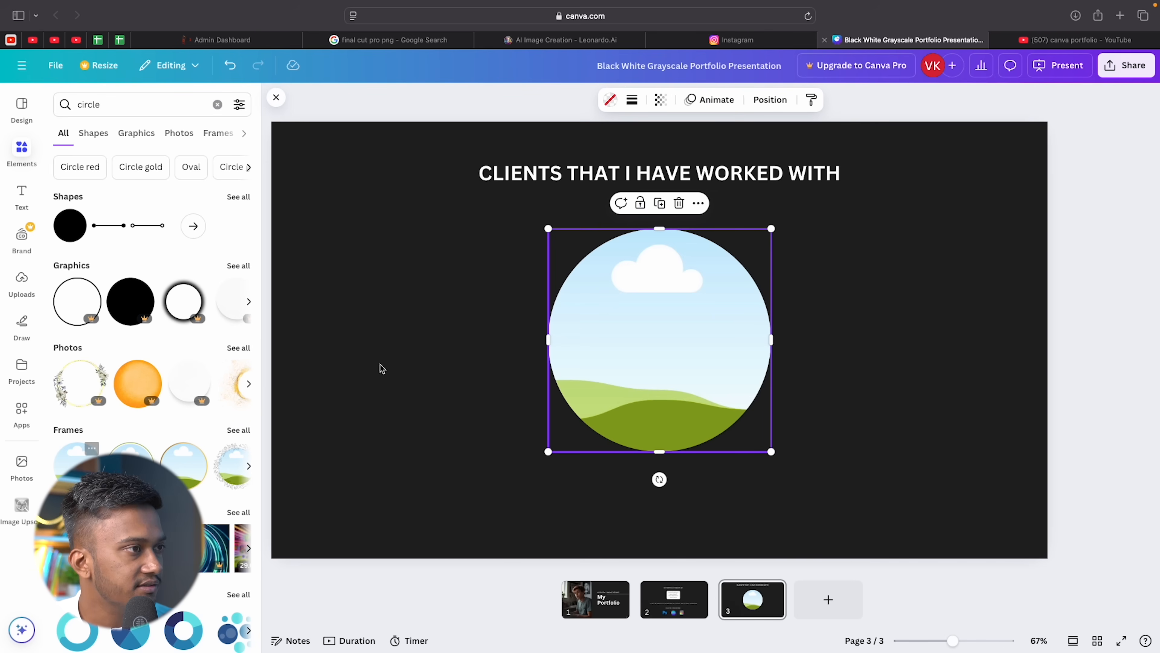
Shrink the circle frame, copy it into a row of three aligned circles, and finish the left portrait photo.
drag(771, 229, 720, 280)
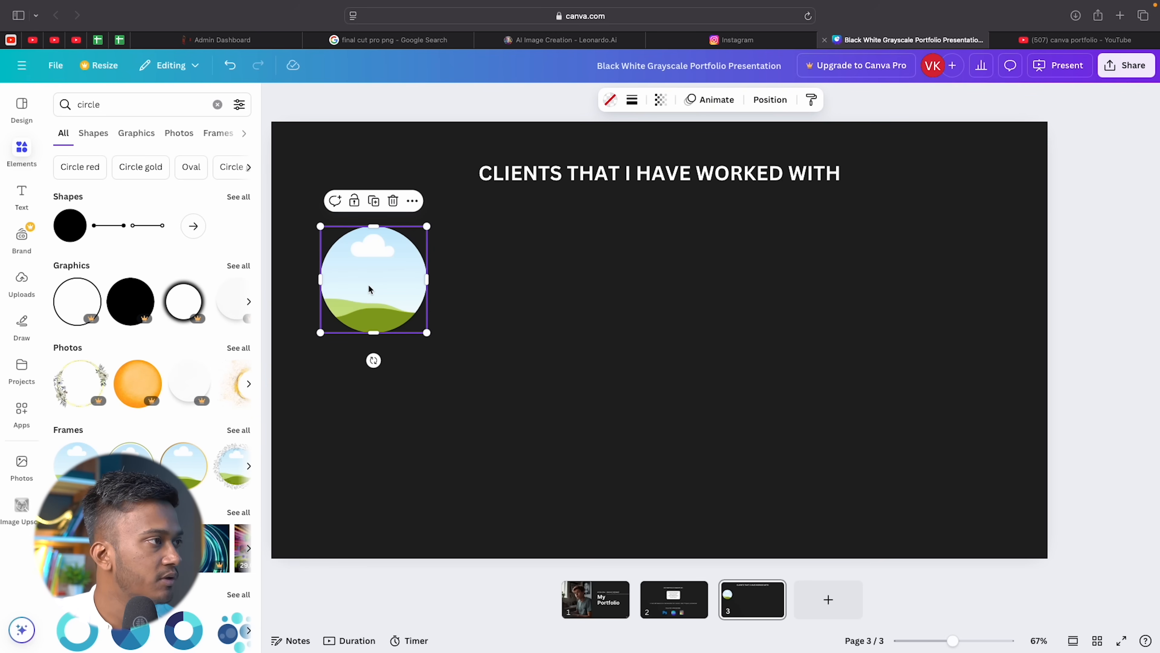
drag(370, 288, 932, 338)
drag(392, 293, 397, 353)
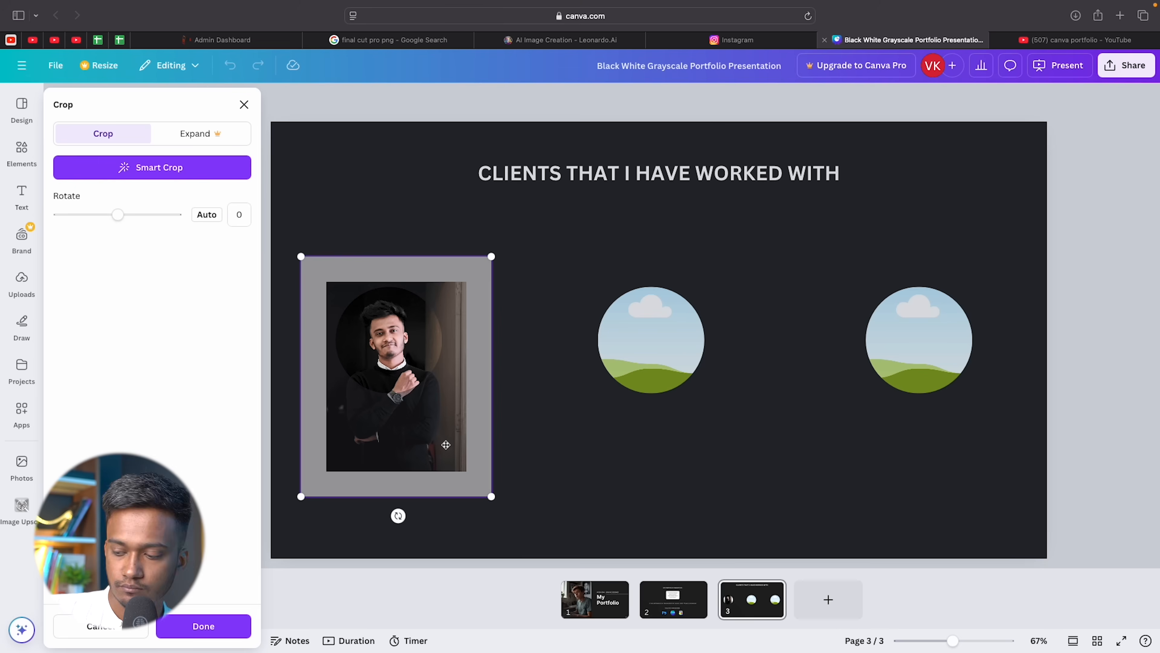
key(Return)
click(536, 462)
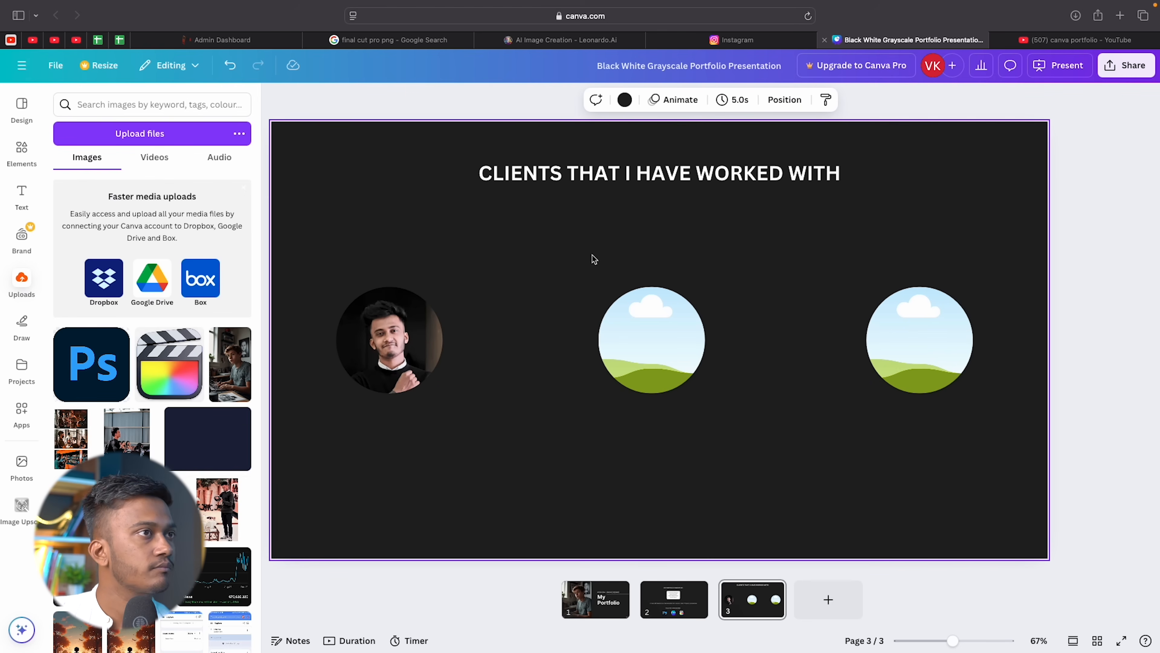
Screenshot the first client's Instagram profile picture.
click(792, 41)
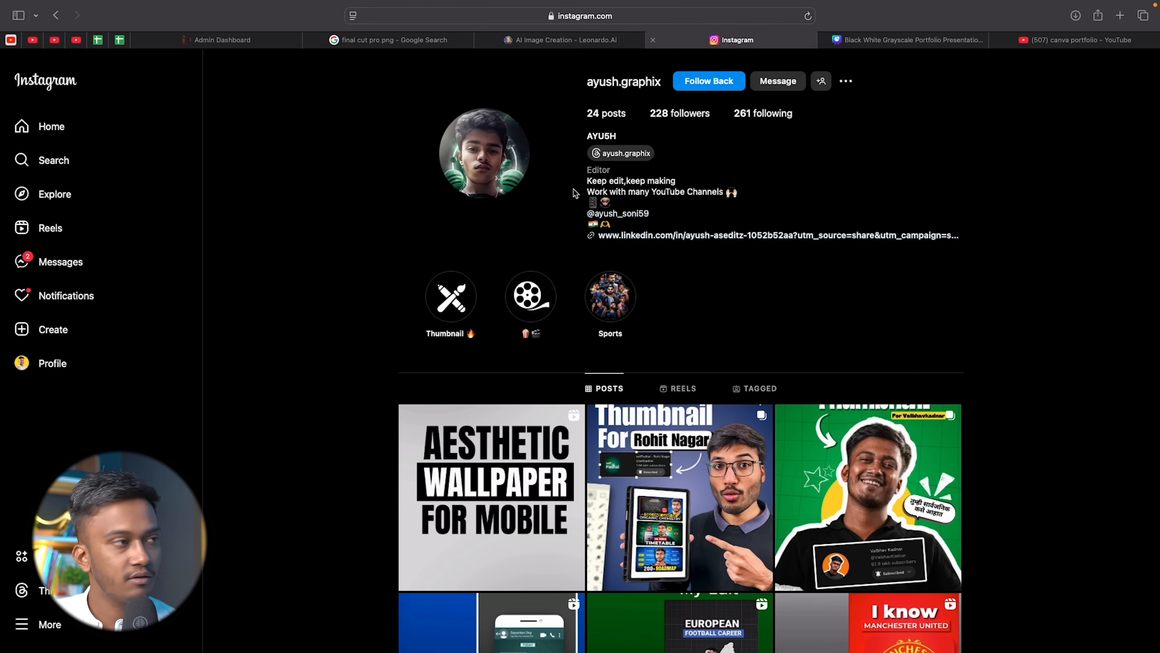
key(super+shift+4)
drag(417, 84, 566, 235)
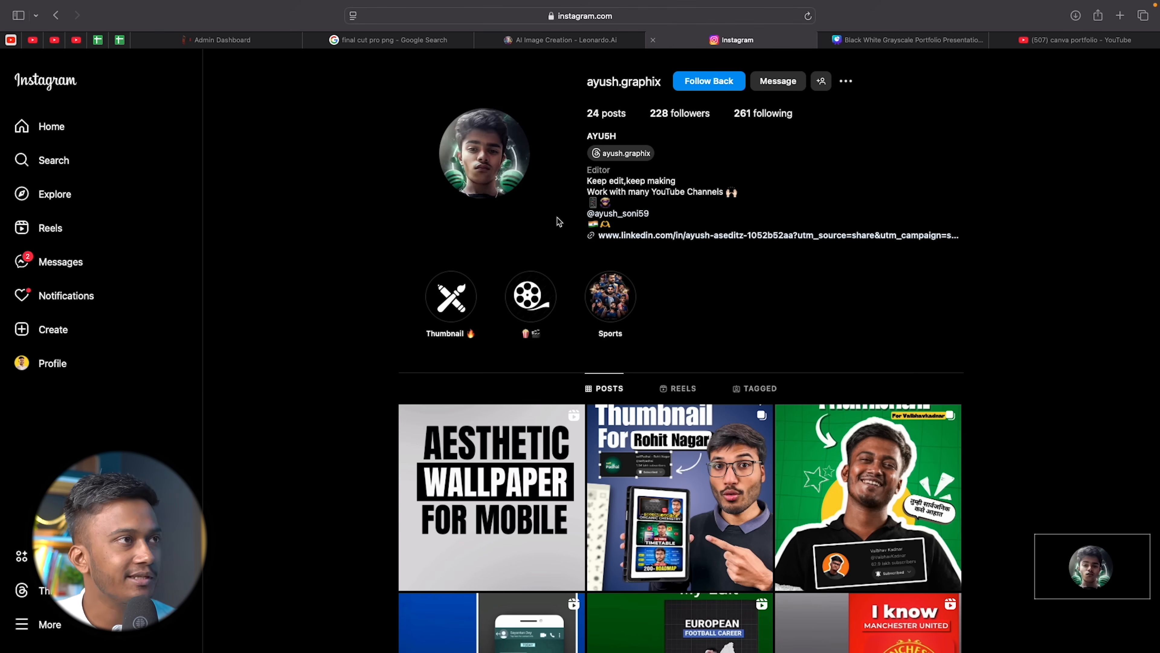
Search for the second client's account, open its profile and screenshot its picture.
click(87, 165)
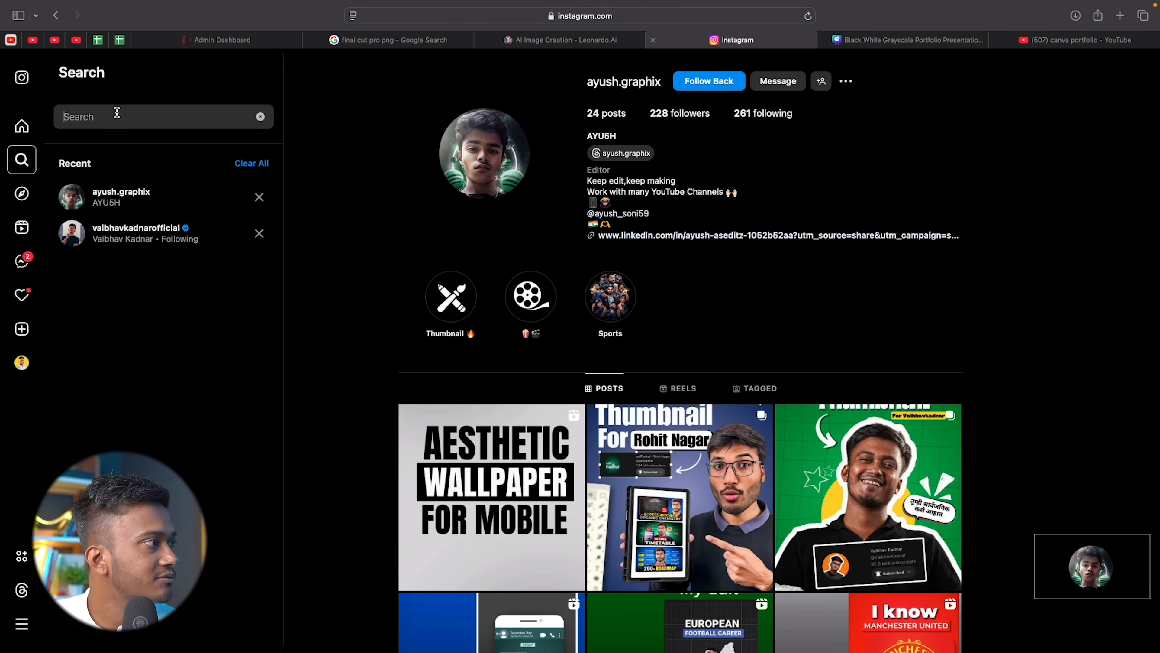
text(ranverr)
key(BackSpace)
key(BackSpace)
text(er)
click(137, 156)
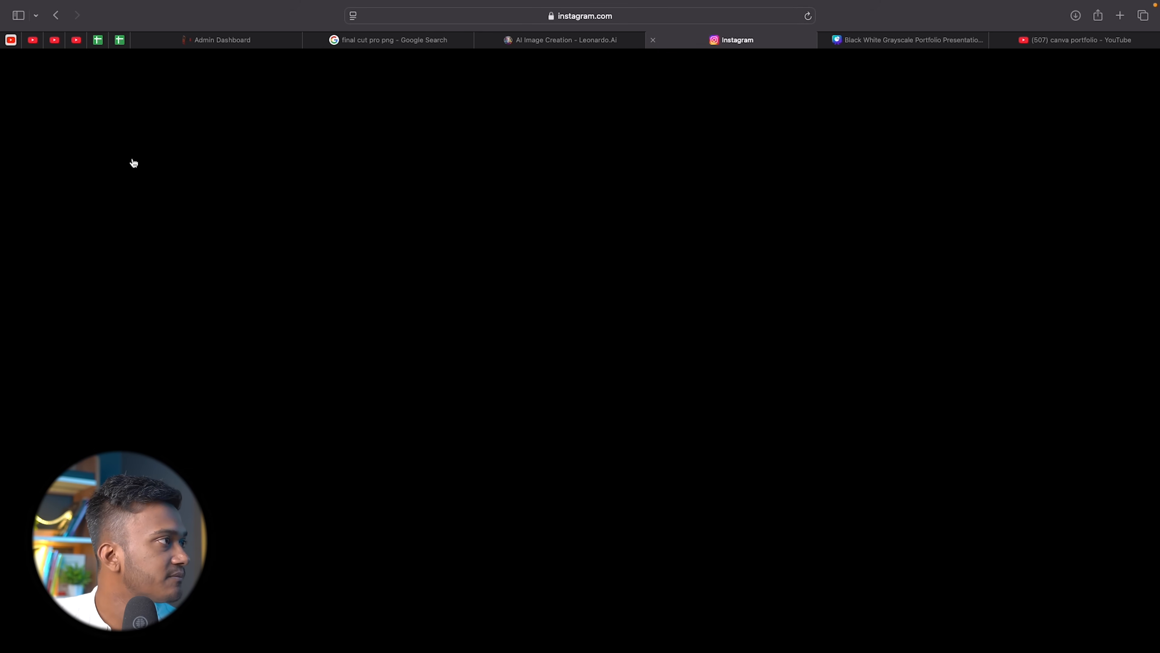
key(super+shift+4)
drag(405, 75, 581, 242)
Upload the two client screenshots into the centre and right circles, then add a subheading box.
click(888, 40)
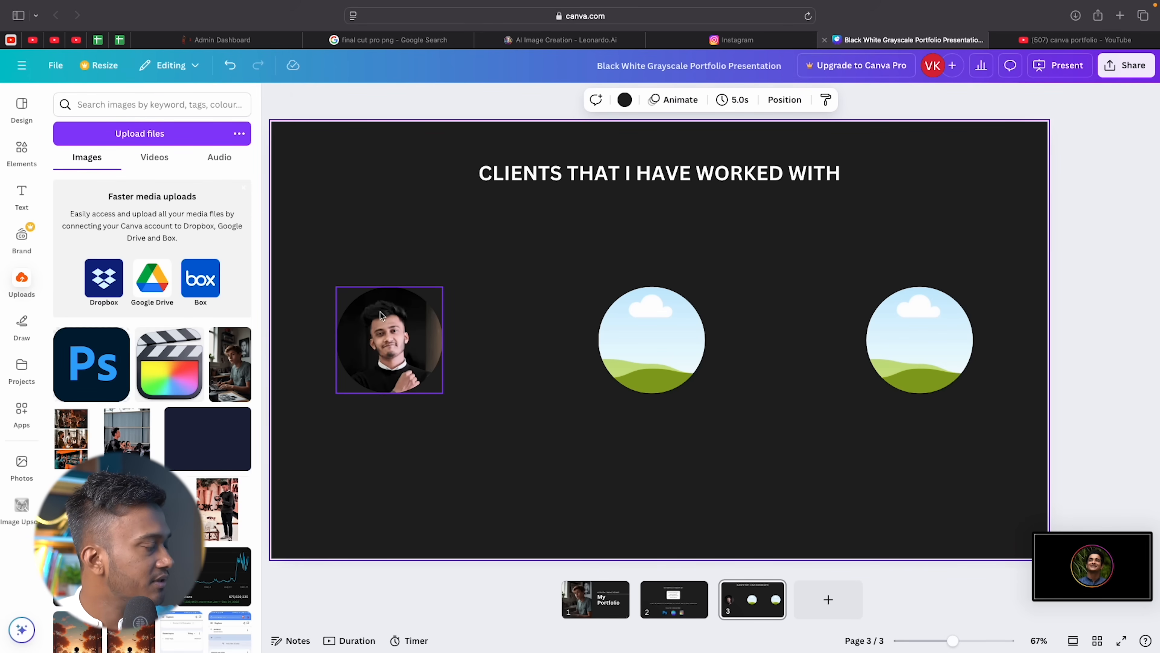
click(140, 133)
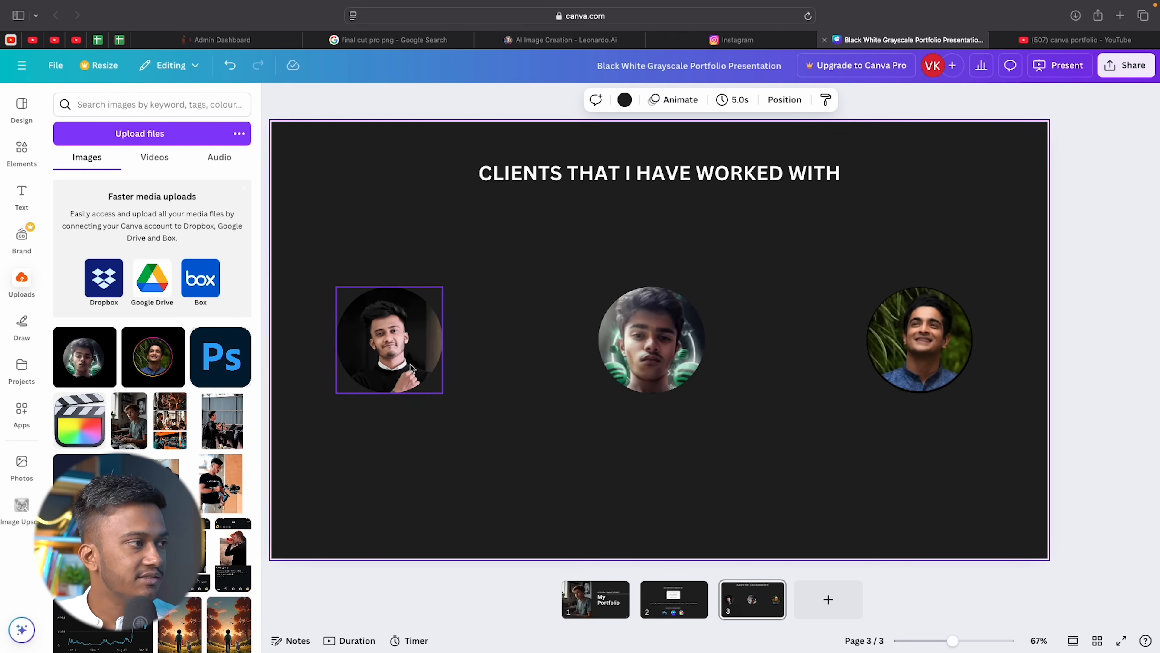
click(416, 373)
click(570, 436)
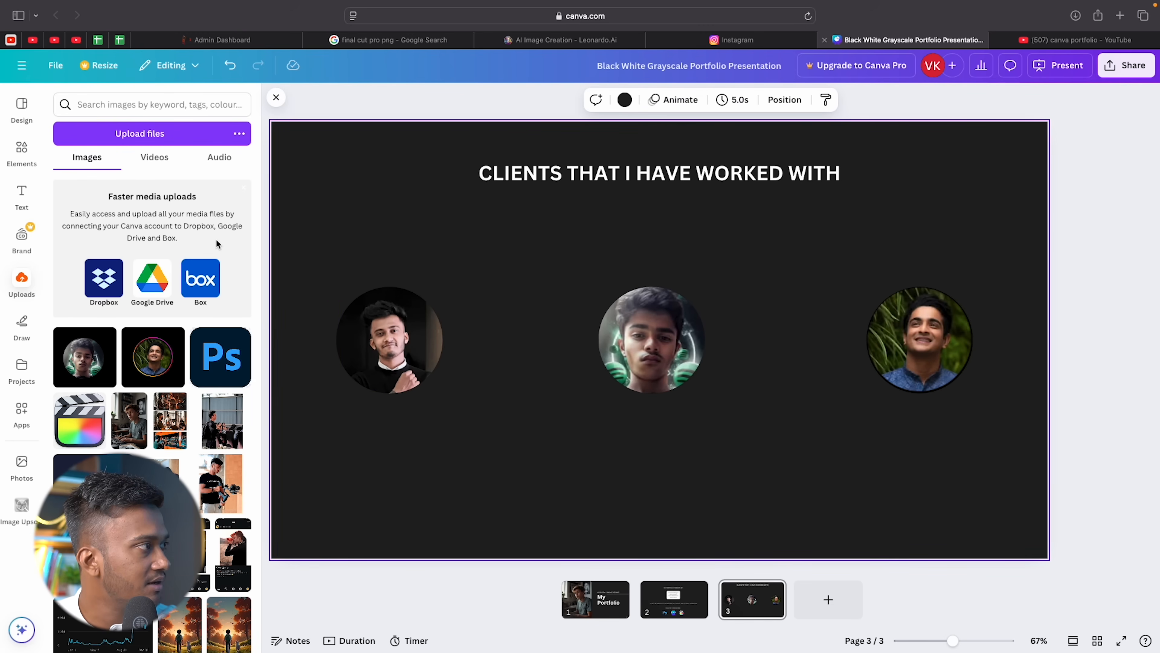
click(21, 196)
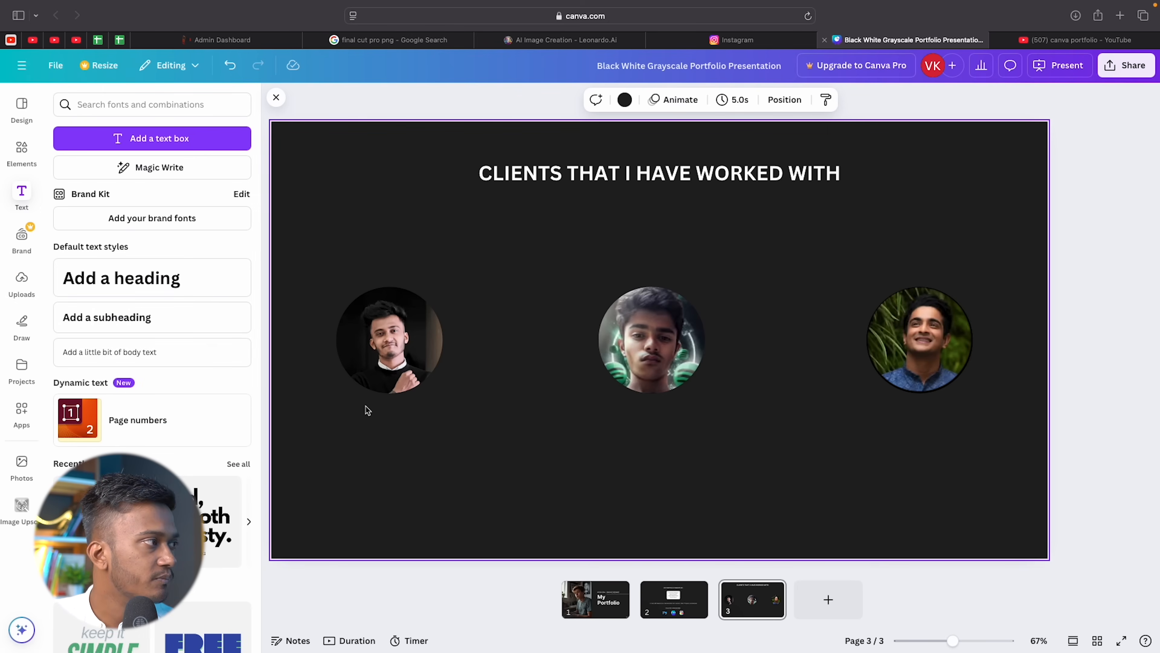
click(199, 320)
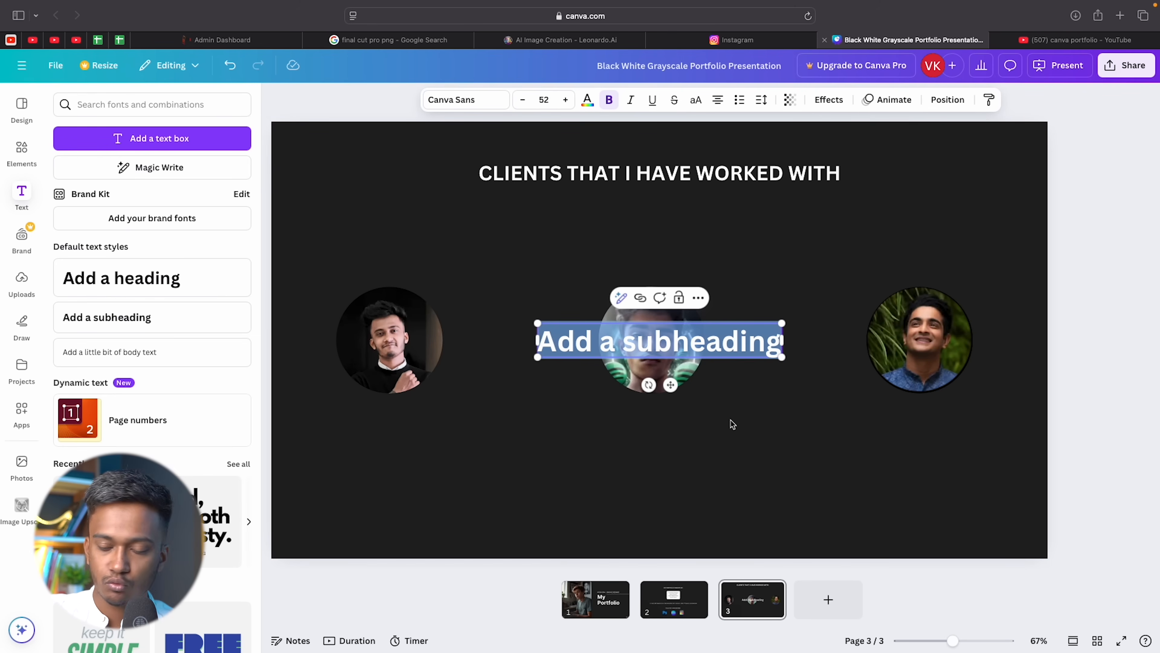
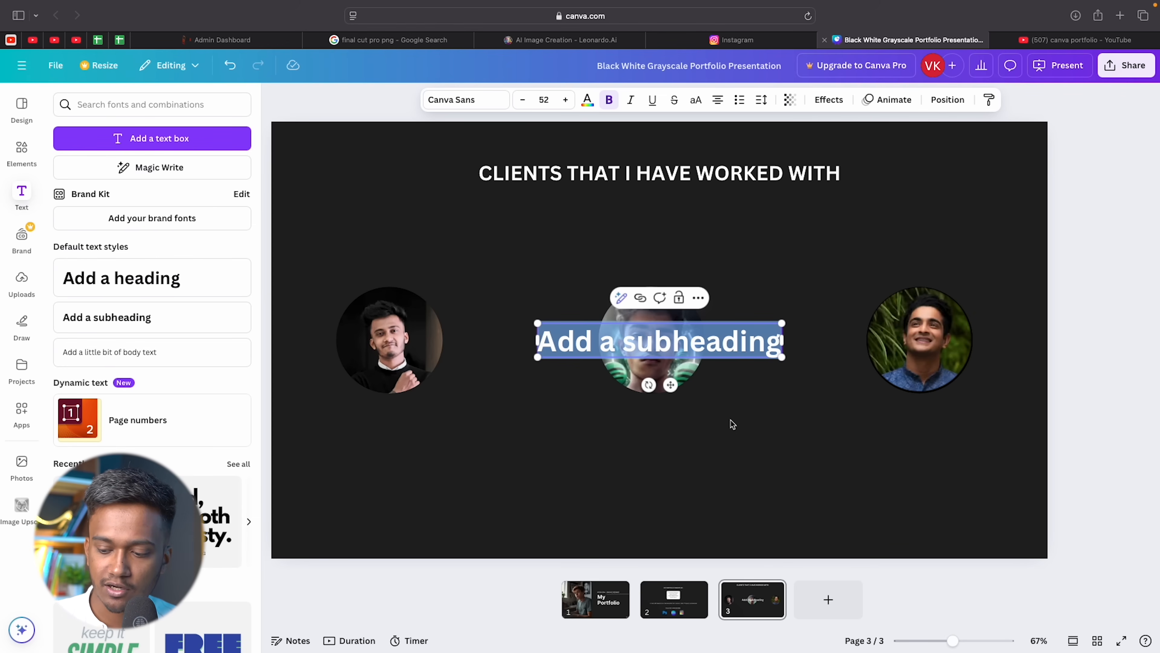
Type the first client's name line and testimonial quote, then fit the box under the first portrait.
text(Vaibhav Kadnar (YT - 6 Million))
key(Return)
key(Return)
text(“Really had an amazing experience while working with Ayush, he has done a great job with the edits”)
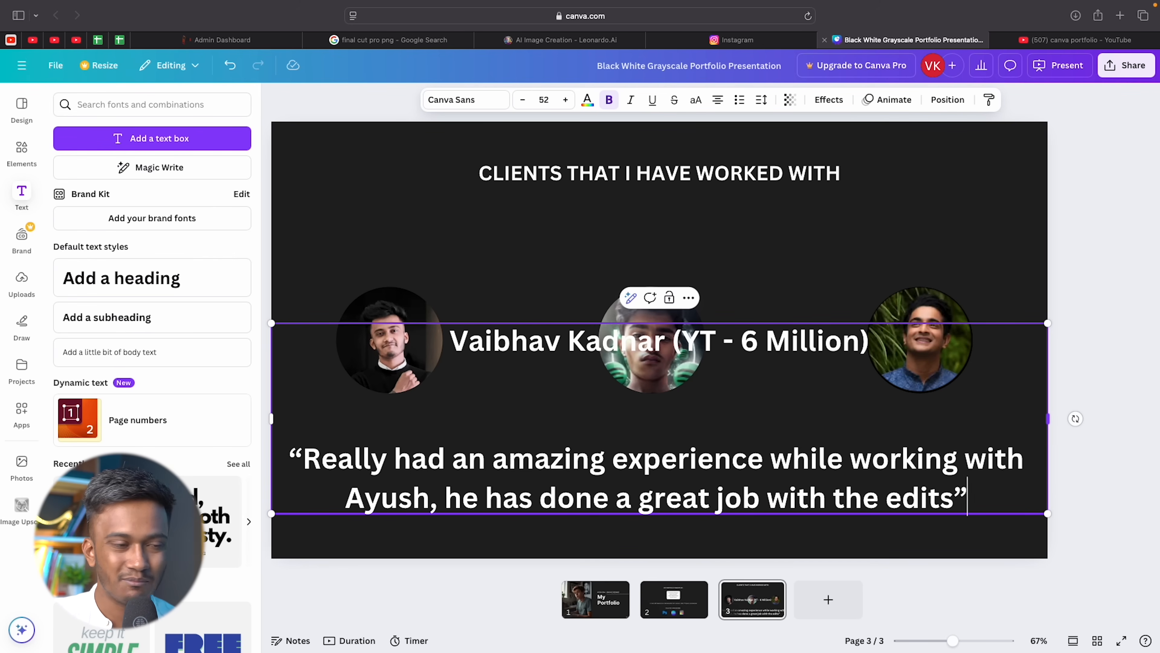
drag(1048, 323, 475, 464)
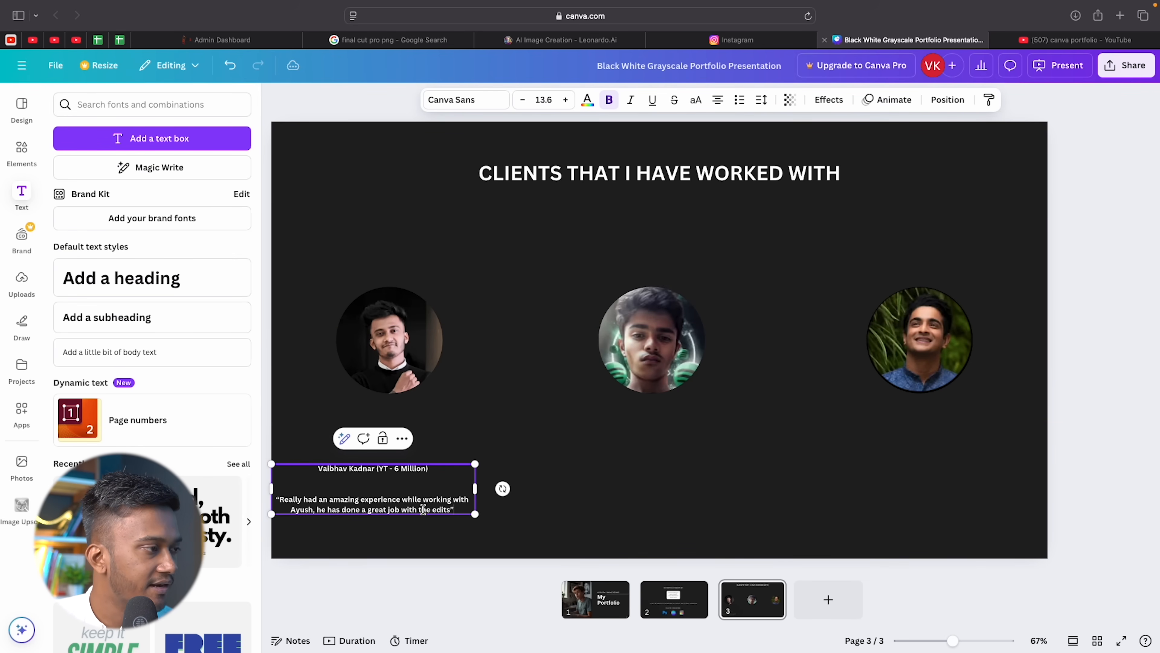
drag(422, 510, 431, 428)
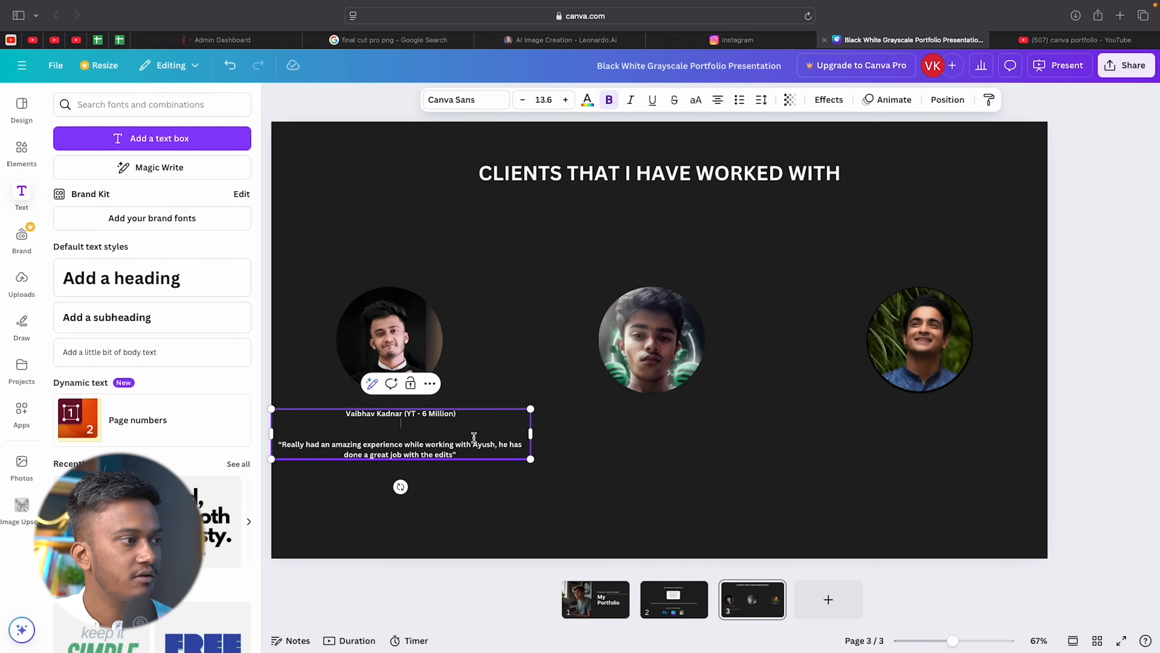
drag(526, 434, 417, 425)
click(499, 414)
Remove the blank line before the quote and colour the client name line yellow.
click(395, 433)
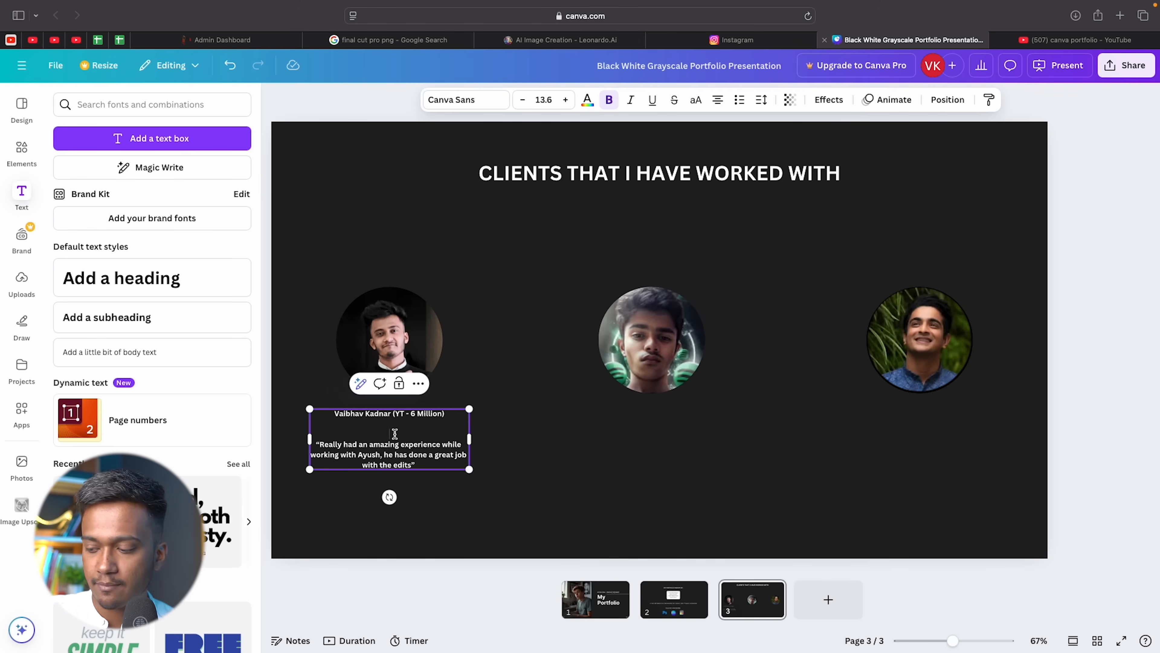
key(BackSpace)
click(593, 459)
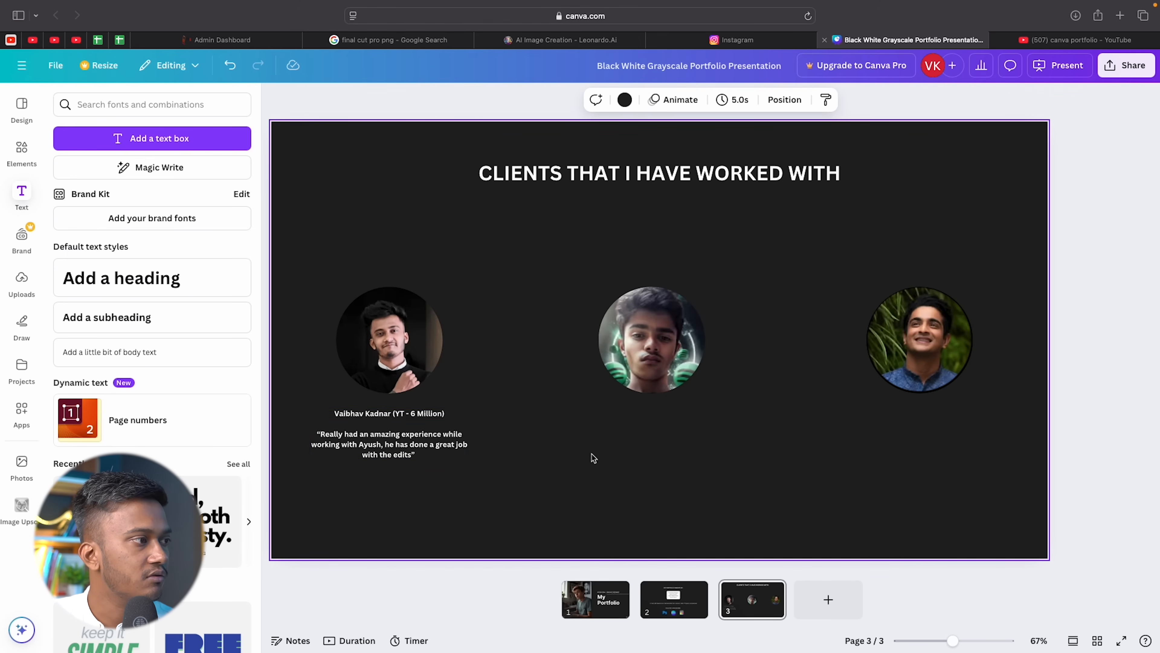
double_click(363, 418)
drag(329, 416, 449, 414)
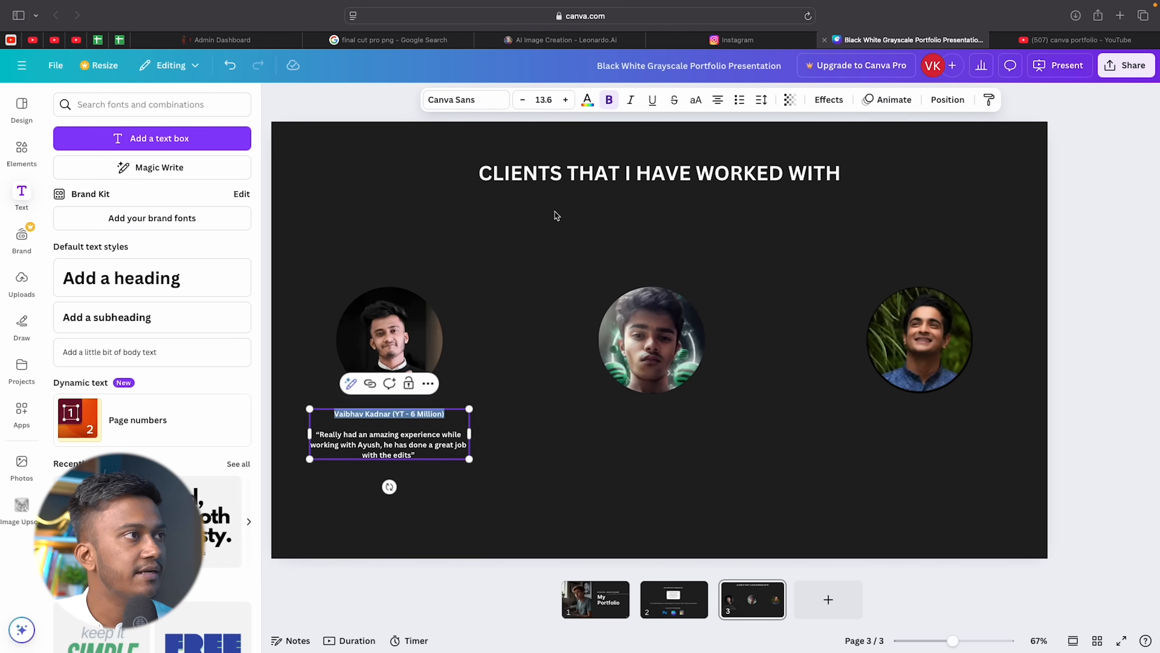
click(587, 101)
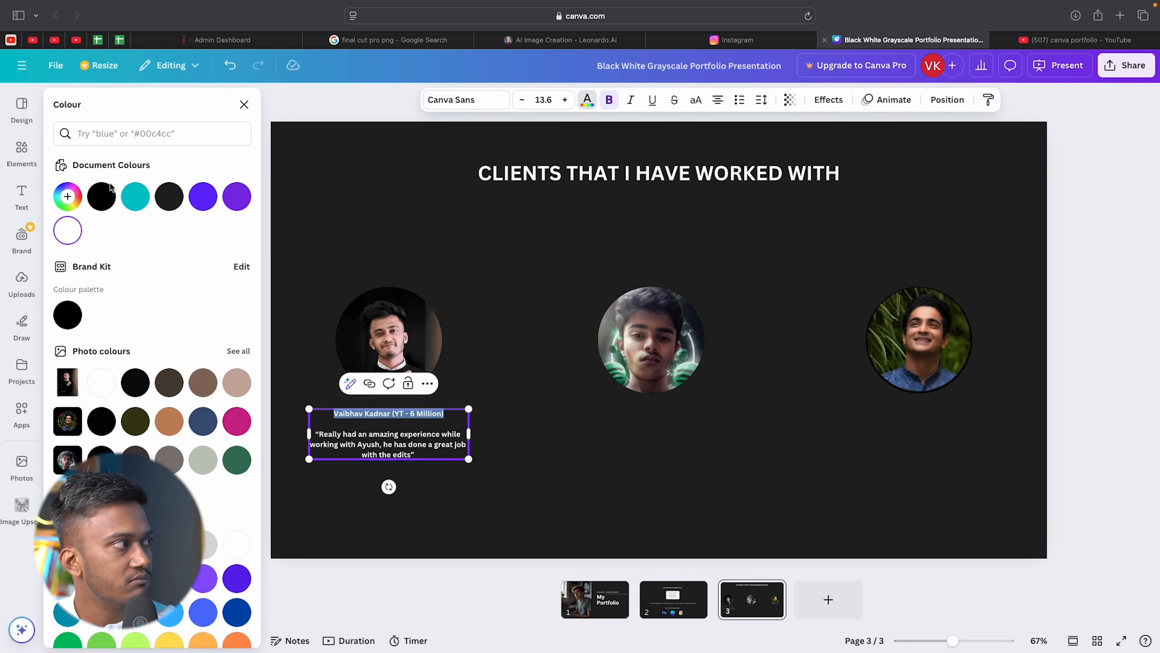
scroll(200, 503, down, 2)
click(538, 293)
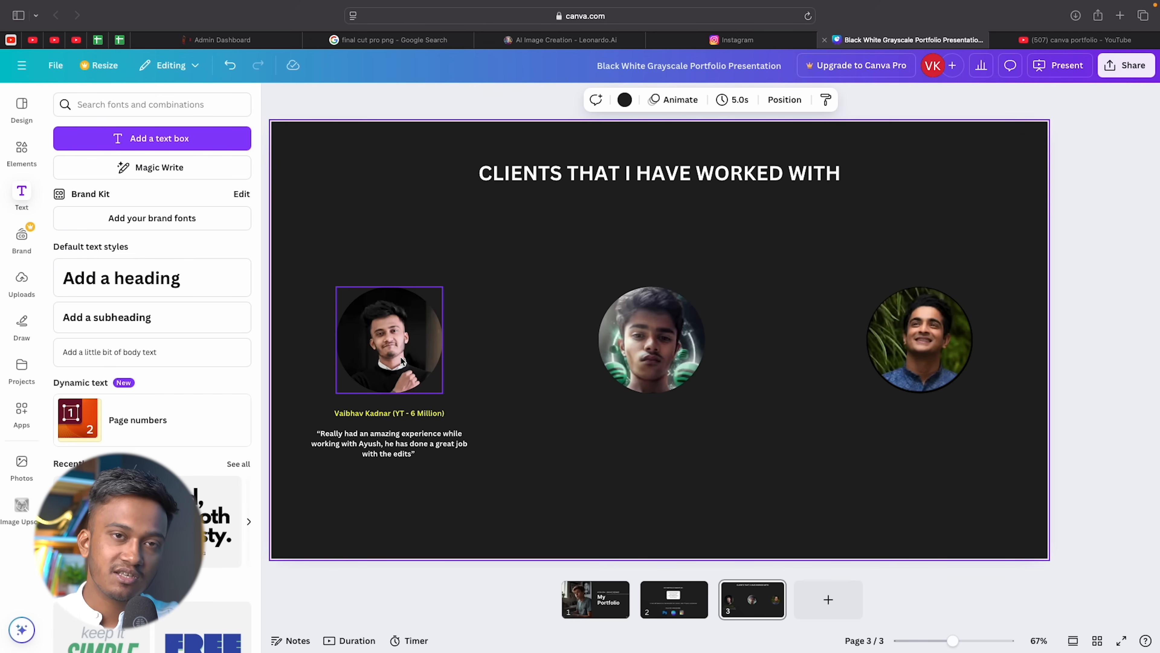
Duplicate the testimonial box under the second and third portraits.
click(390, 435)
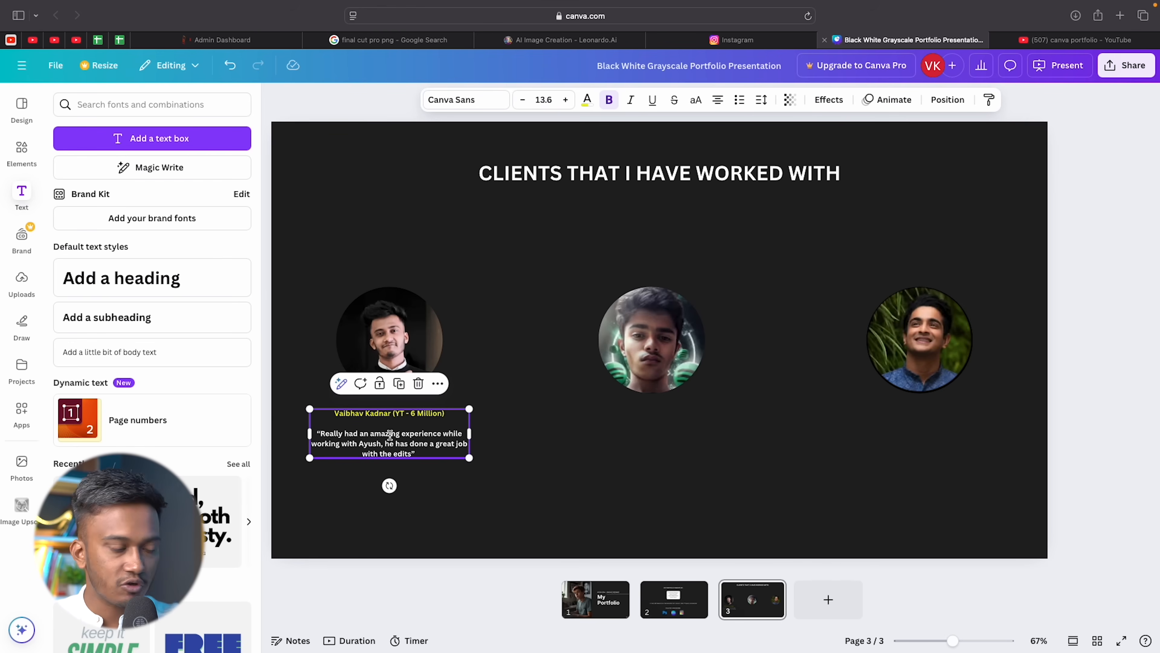
key(super+d)
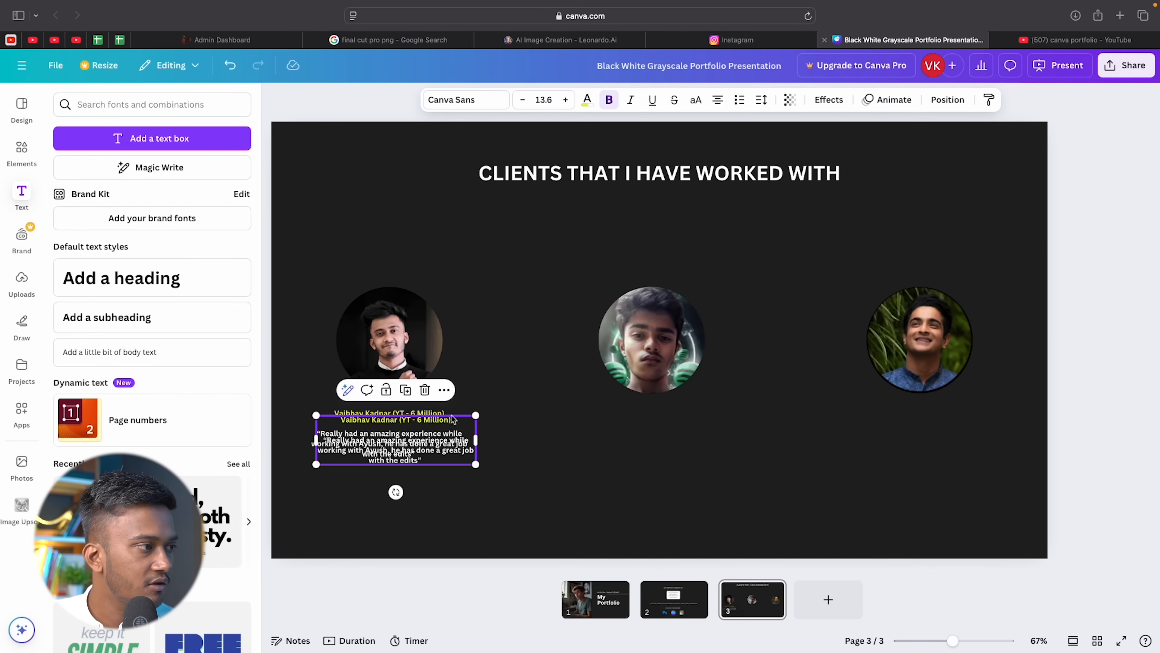
drag(436, 451, 686, 439)
click(869, 428)
click(663, 429)
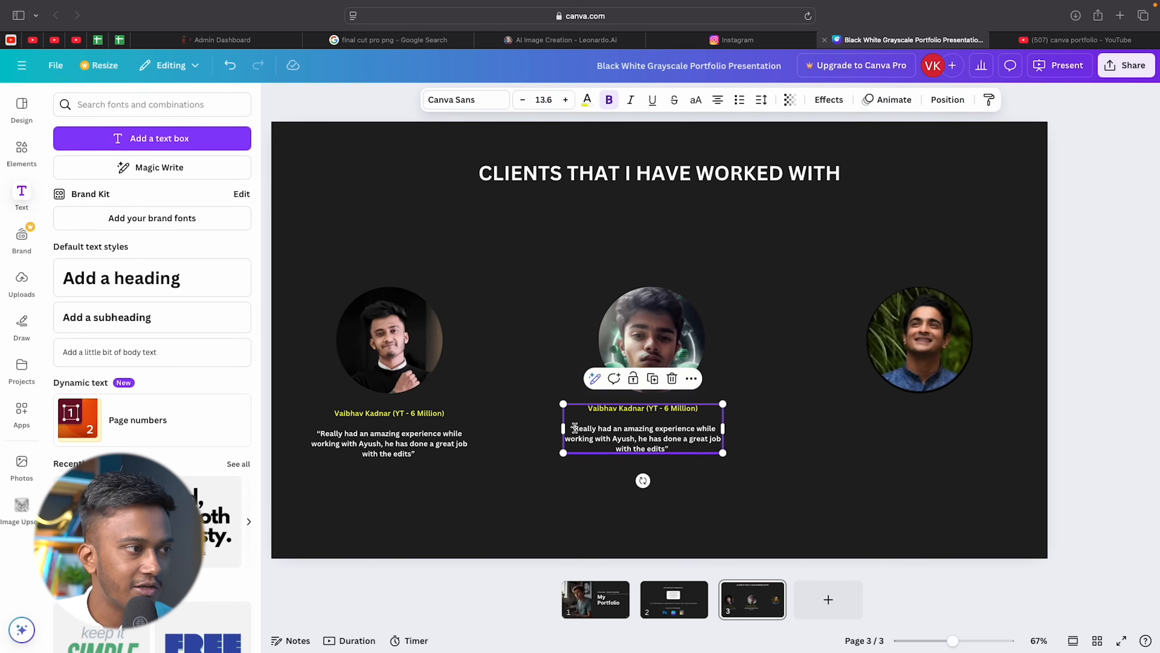
key(super+d)
drag(675, 426, 947, 421)
Resize the first photo, pull its caption closer, and realign the middle photo in the row.
click(389, 340)
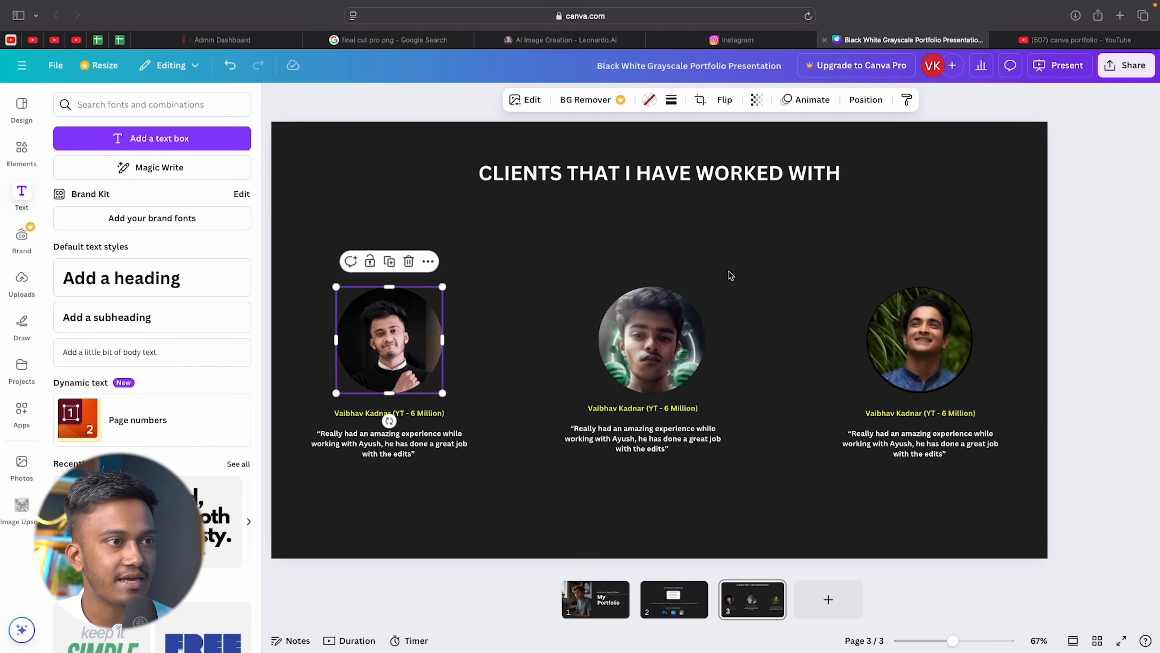
mouse_move(442, 287)
mouse_down()
mouse_move(407, 323)
mouse_move(416, 290)
mouse_move(402, 302)
mouse_move(459, 275)
mouse_up()
drag(429, 315, 423, 322)
click(496, 306)
drag(374, 439, 399, 414)
click(529, 306)
click(660, 338)
drag(667, 350, 443, 341)
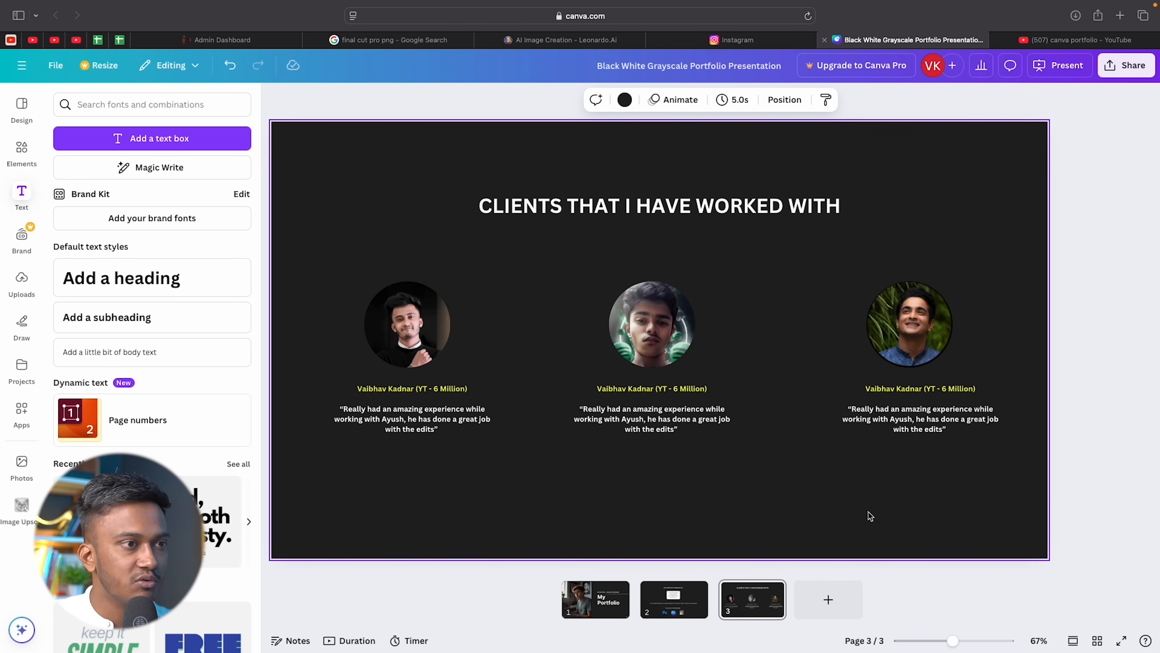
Raise the heading and first photo, then stretch the new shape wide and tall across the slide bottom.
drag(657, 201, 657, 191)
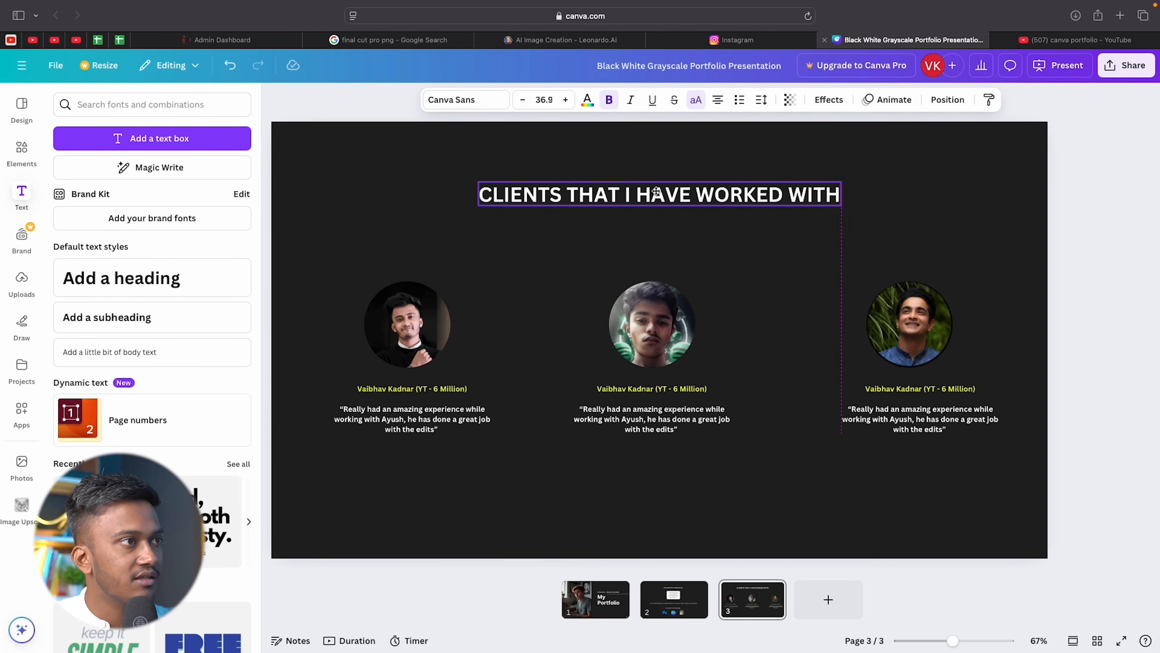
drag(416, 328, 415, 291)
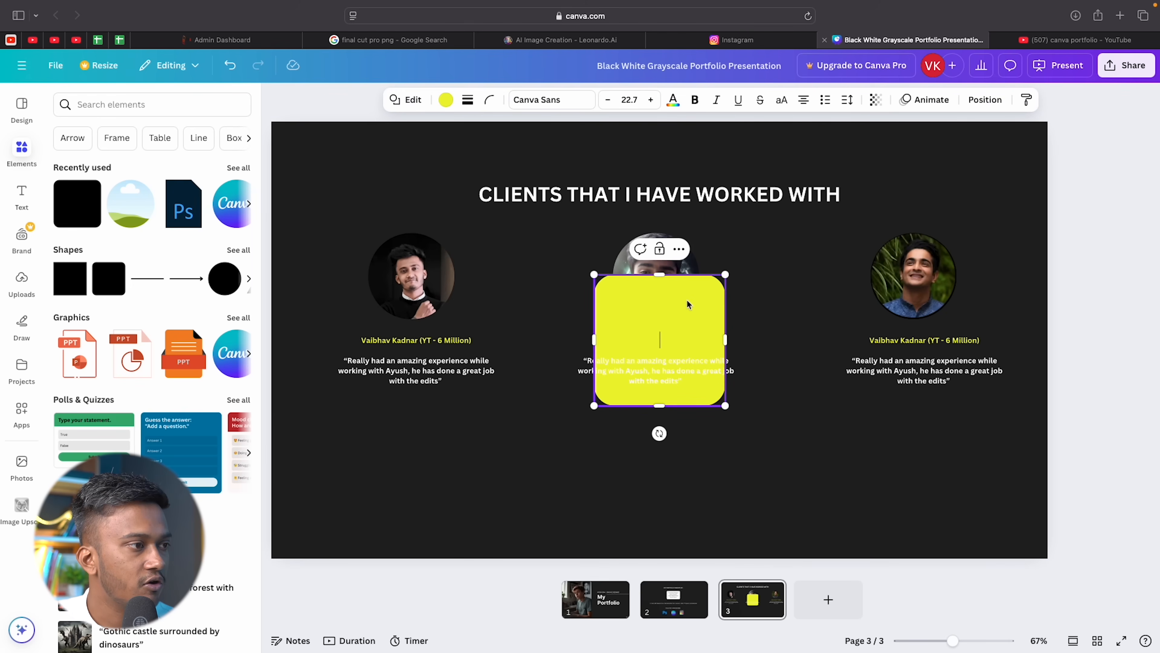
drag(686, 304, 458, 467)
drag(498, 511, 946, 526)
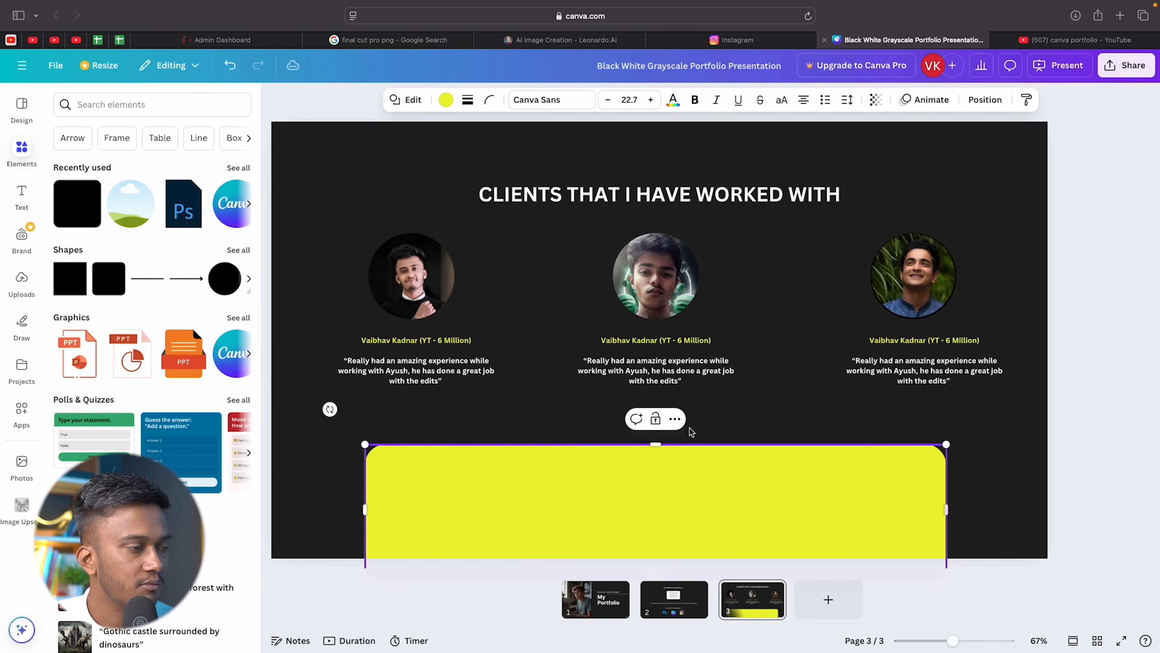
drag(655, 442, 655, 411)
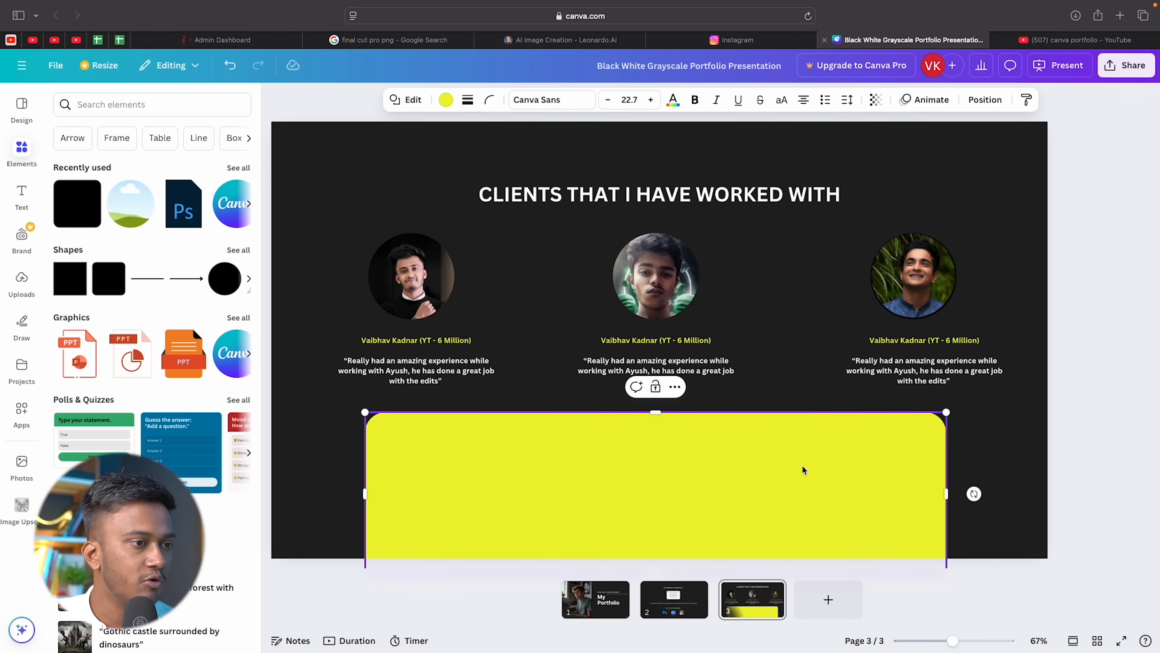
Colour the bottom panel white.
click(446, 100)
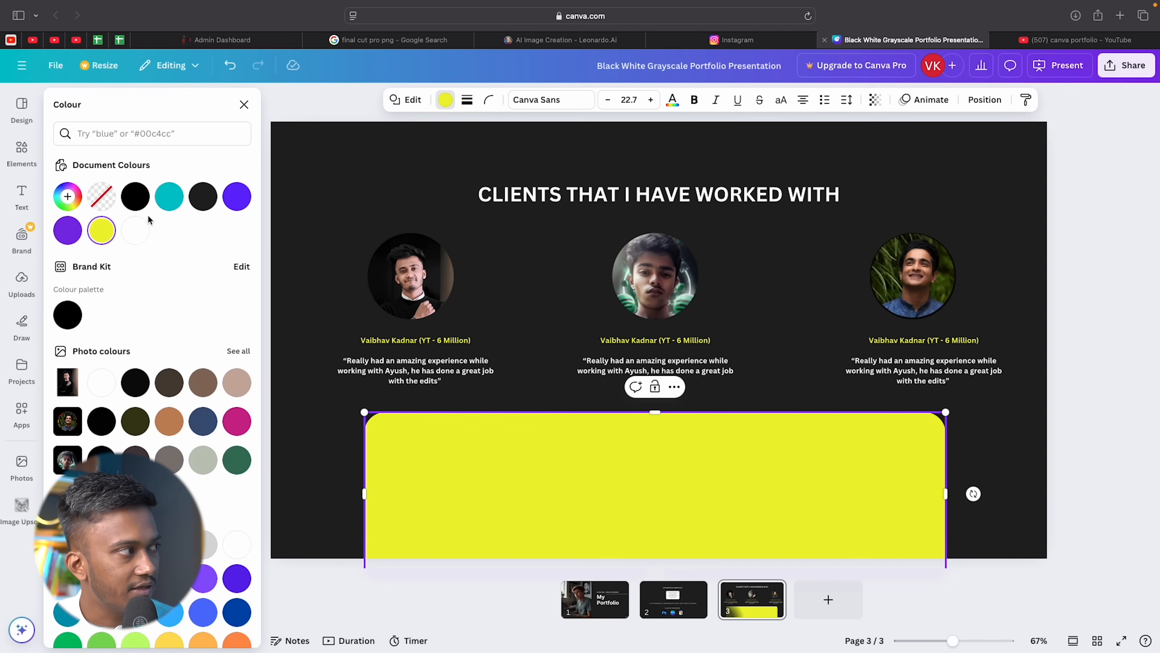
click(135, 231)
click(332, 156)
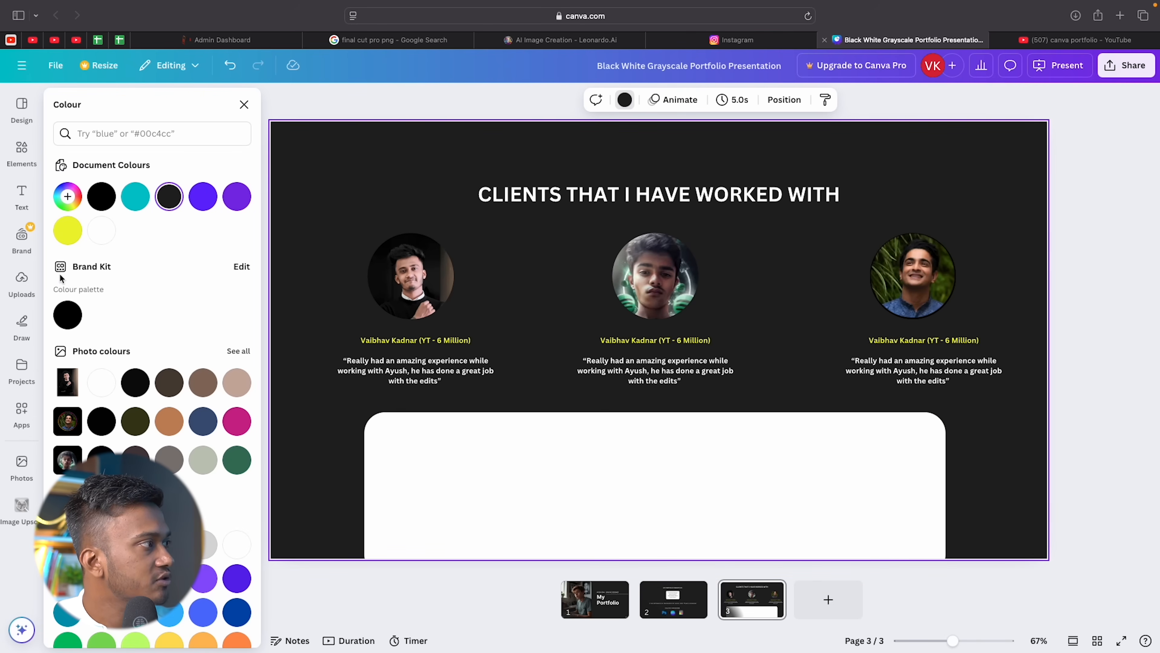
click(22, 280)
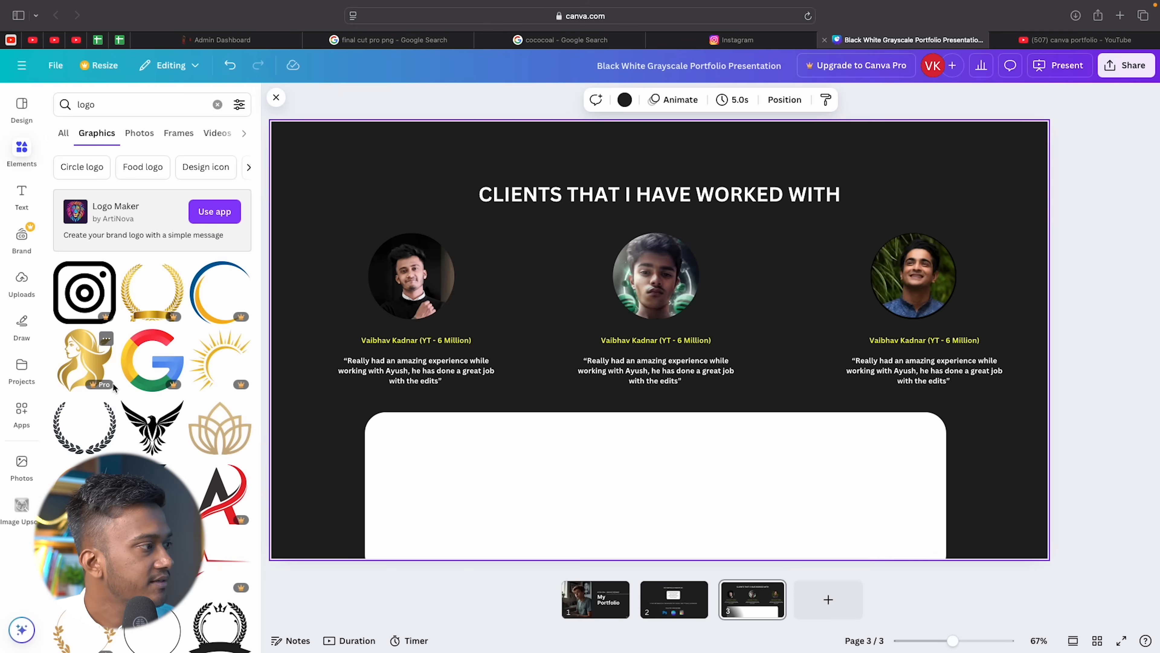
Add the Google, eagle and MS logos, sized down inside the white panel.
scroll(159, 301, down, 2)
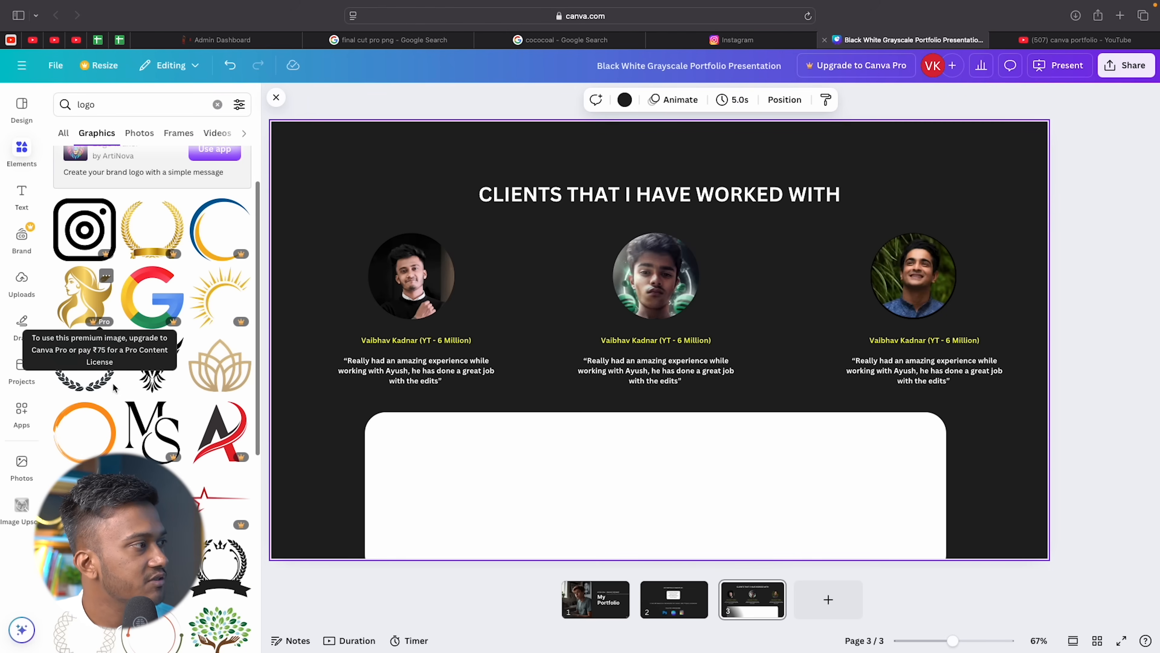
click(161, 302)
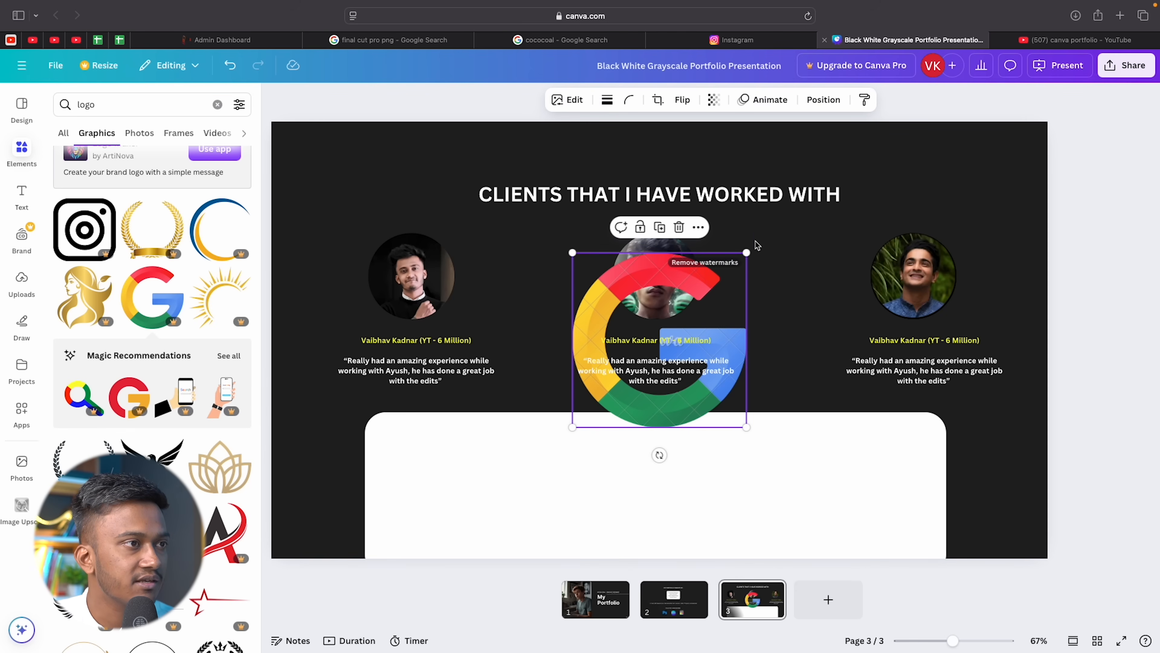
drag(745, 254, 440, 481)
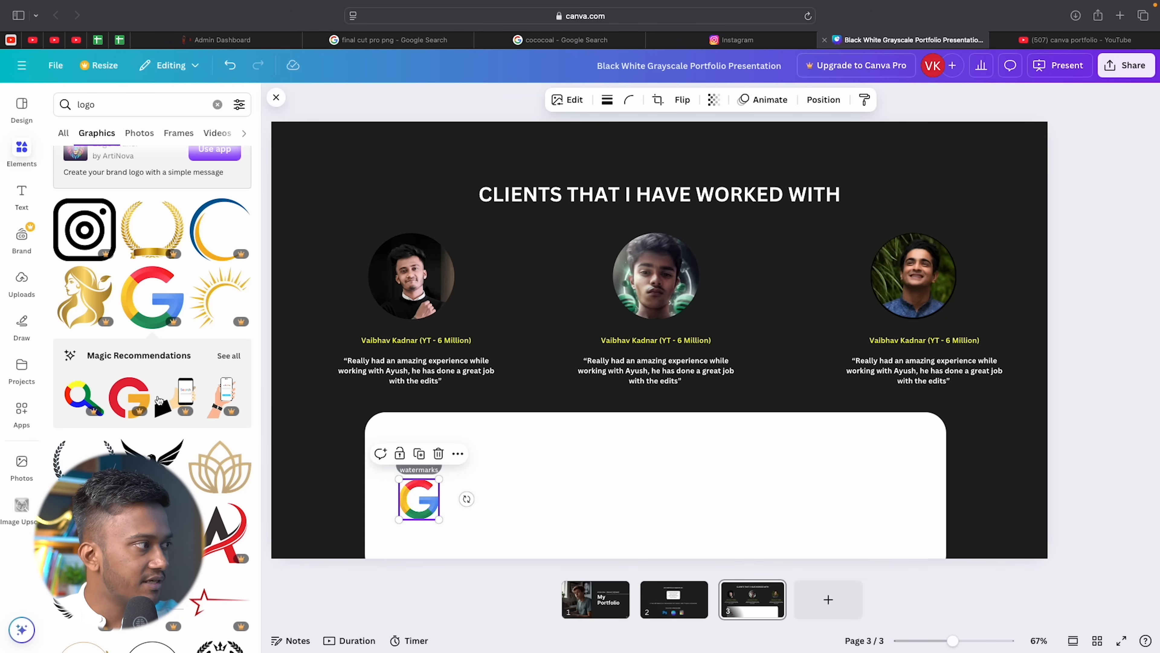
scroll(143, 425, down, 3)
scroll(143, 426, down, 5)
click(153, 196)
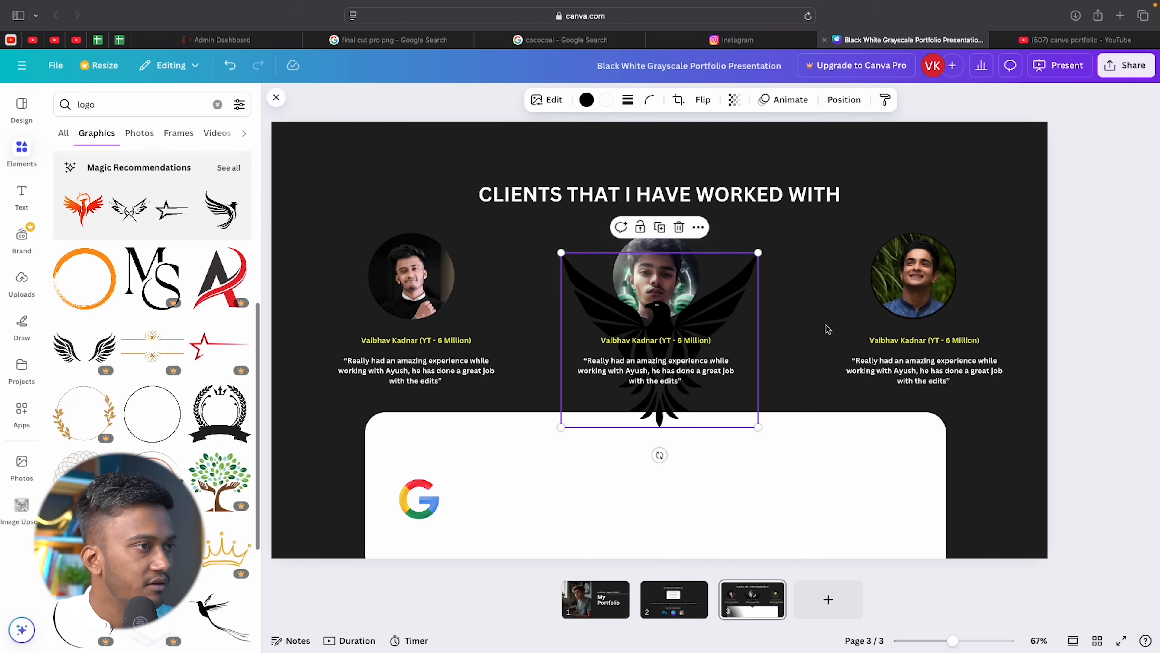
drag(759, 252, 642, 356)
drag(613, 398, 514, 471)
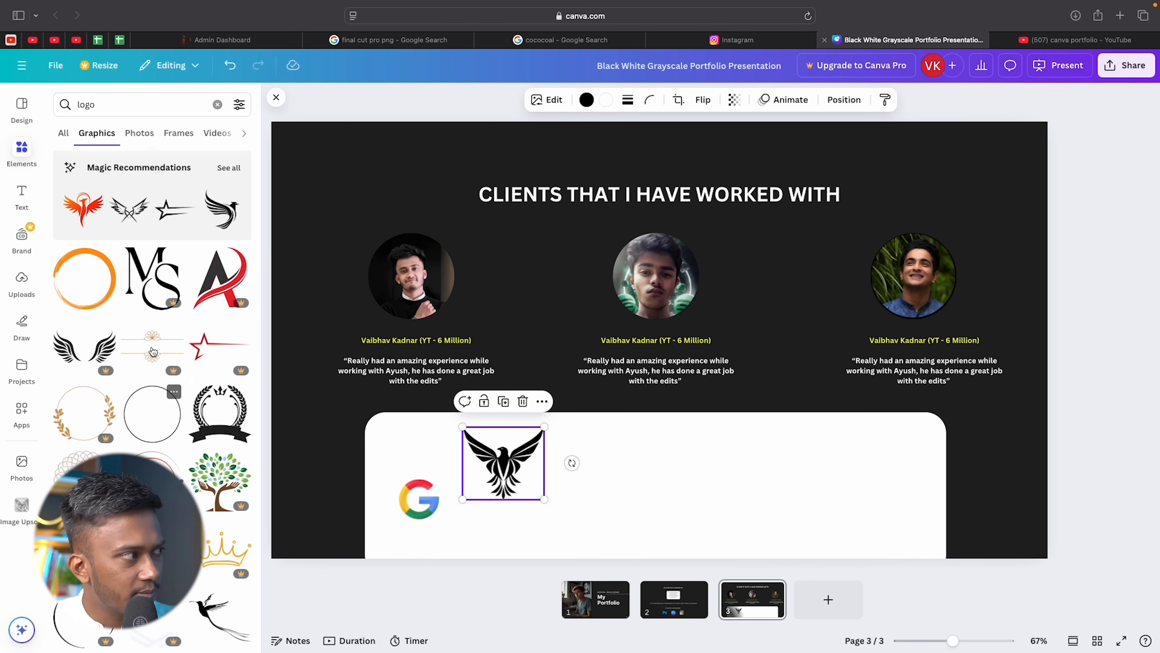
click(132, 268)
drag(685, 324, 684, 469)
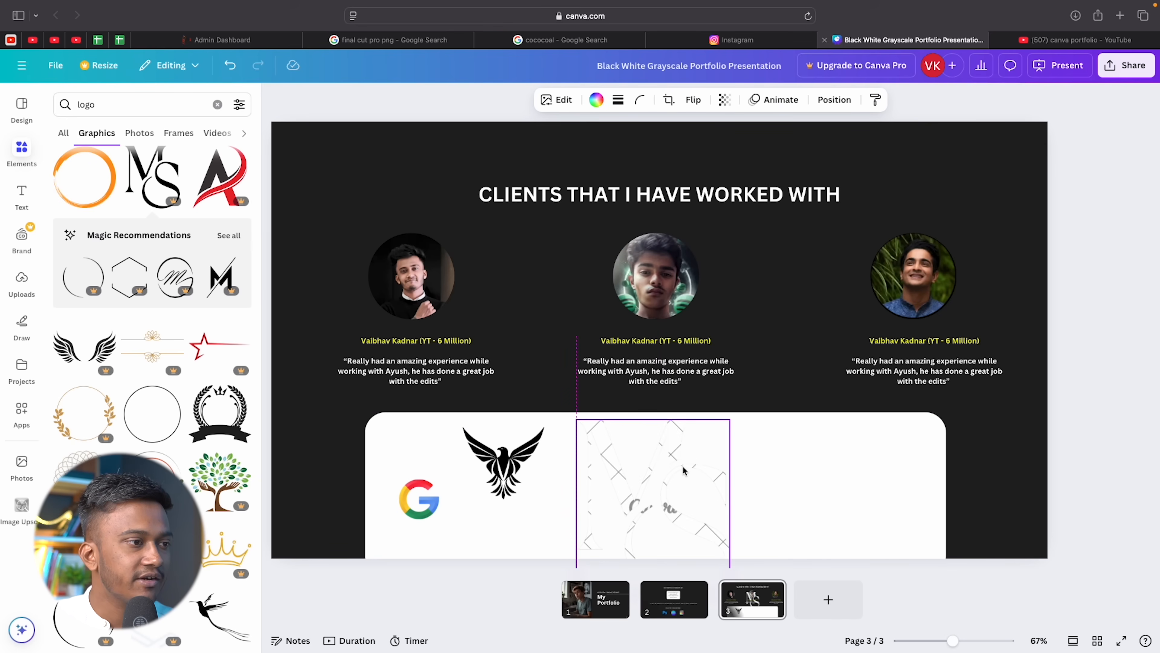
drag(730, 418, 639, 519)
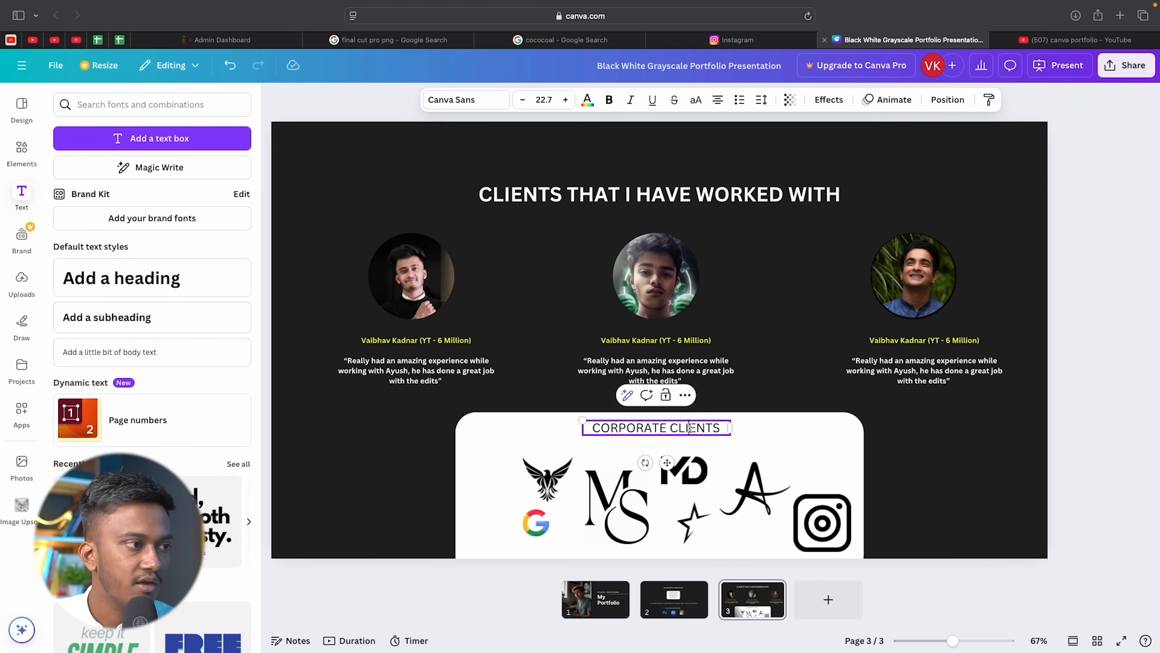
Make the CORPORATE CLIENTS heading bold and centre it in the panel.
double_click(689, 428)
click(609, 102)
click(787, 438)
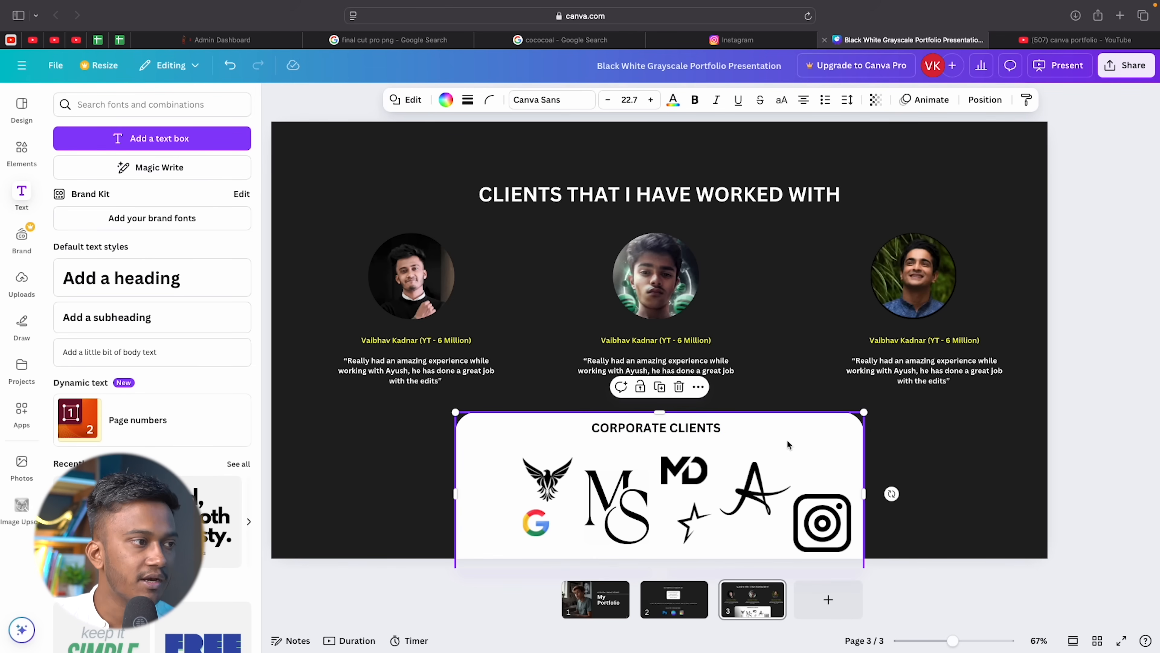
click(720, 428)
drag(688, 430, 691, 430)
click(913, 457)
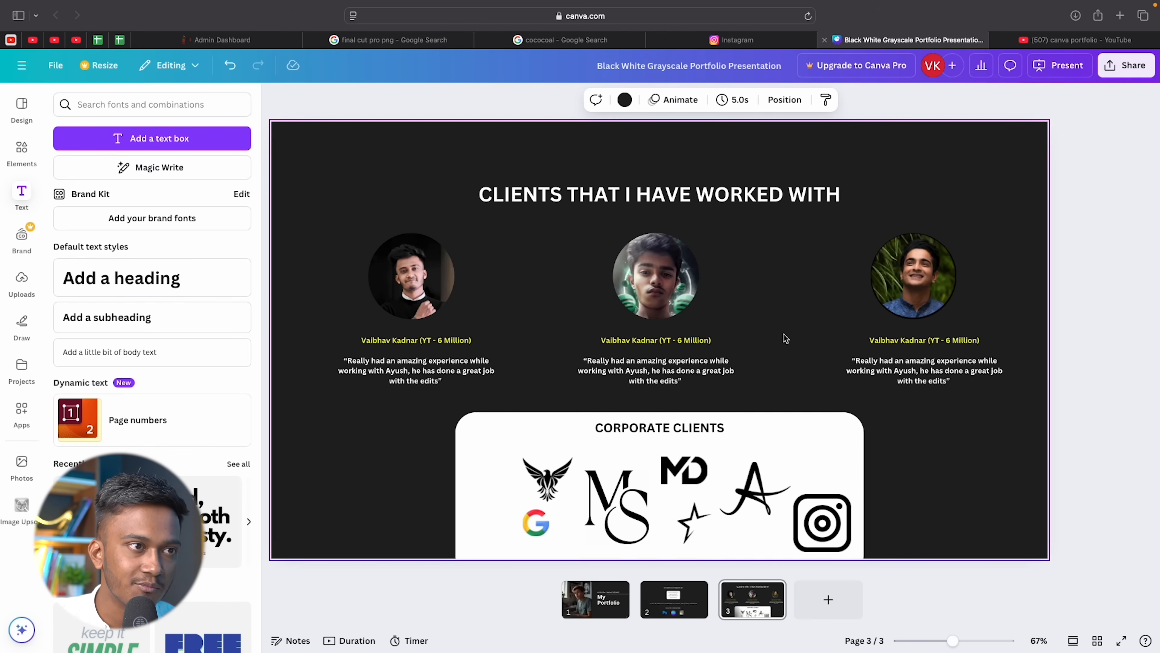
Rearrange the Google, eagle, MS and A logos into a compact centred cluster.
drag(537, 519, 534, 462)
click(520, 463)
key(super+z)
click(550, 477)
drag(496, 527, 487, 526)
drag(617, 507, 599, 508)
click(695, 519)
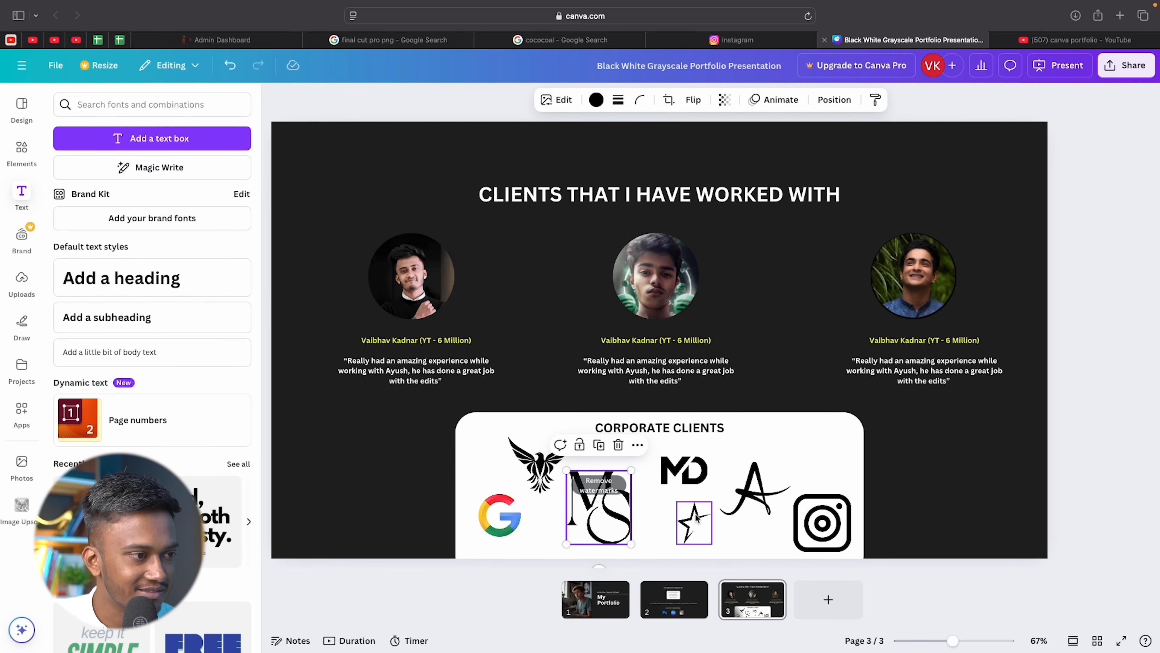
click(755, 493)
mouse_move(784, 465)
mouse_down()
mouse_move(807, 445)
mouse_move(795, 447)
mouse_up()
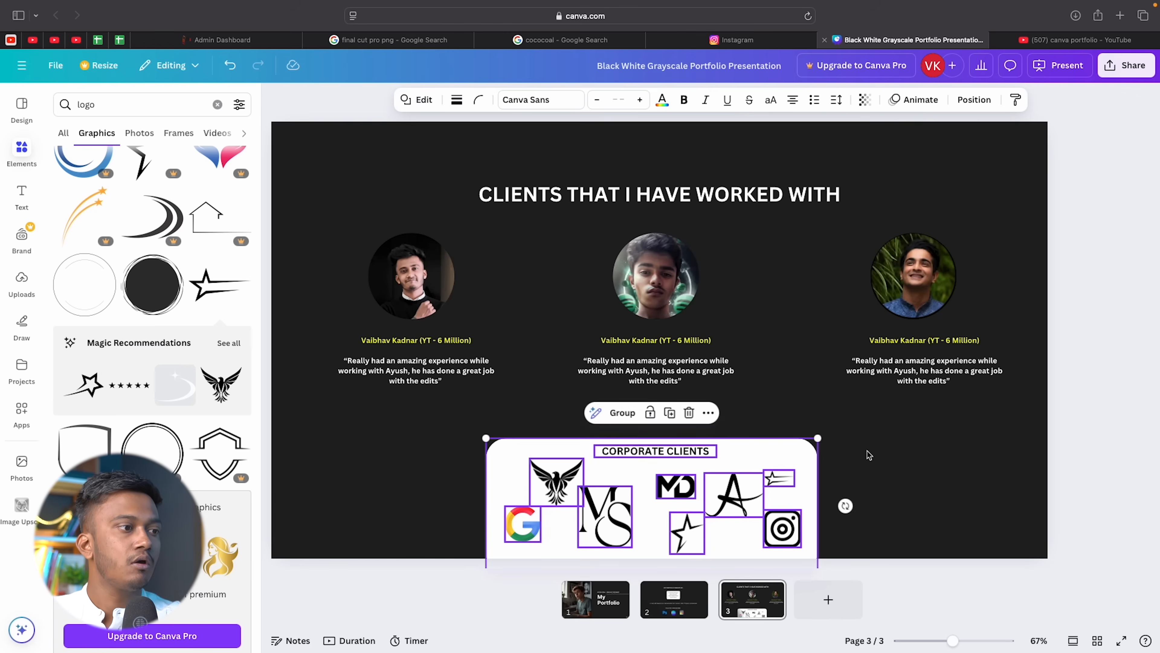
click(869, 455)
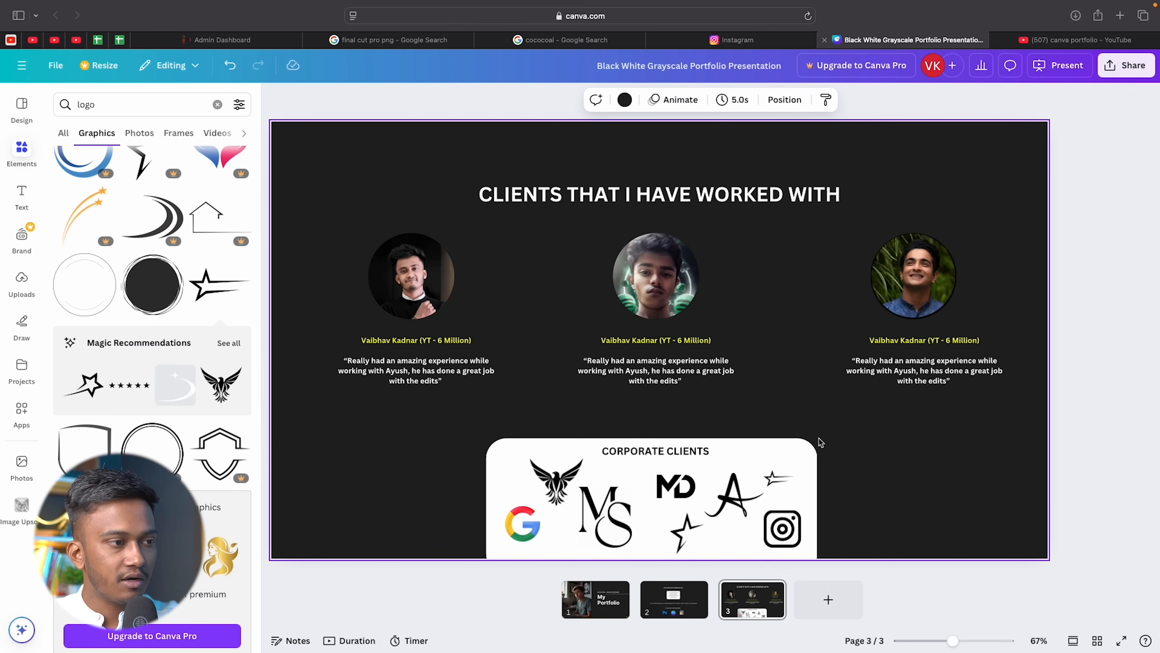
click(1120, 393)
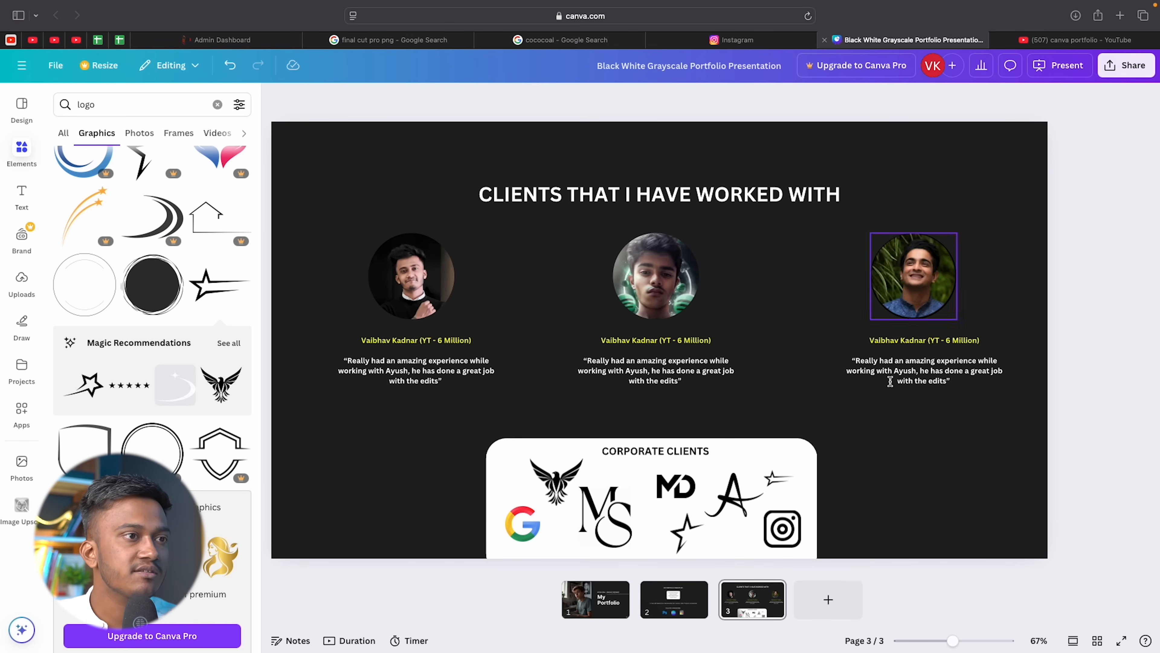
Nudge the third testimonial slightly left and add a blank fourth page.
drag(963, 339, 960, 335)
click(1080, 362)
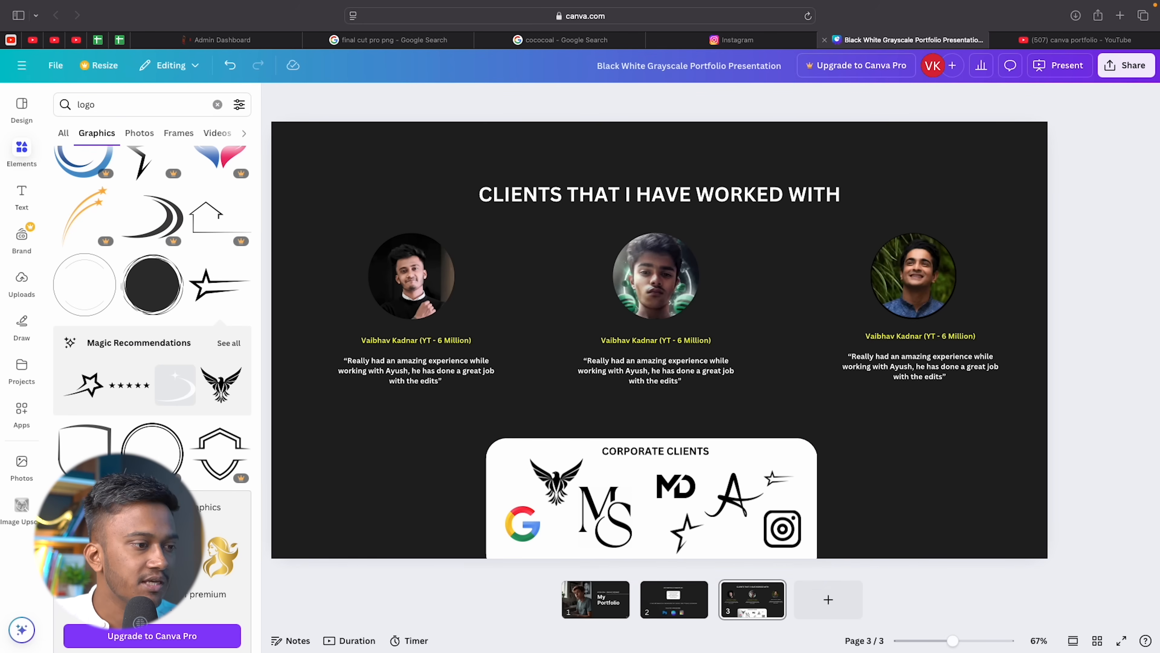
click(828, 600)
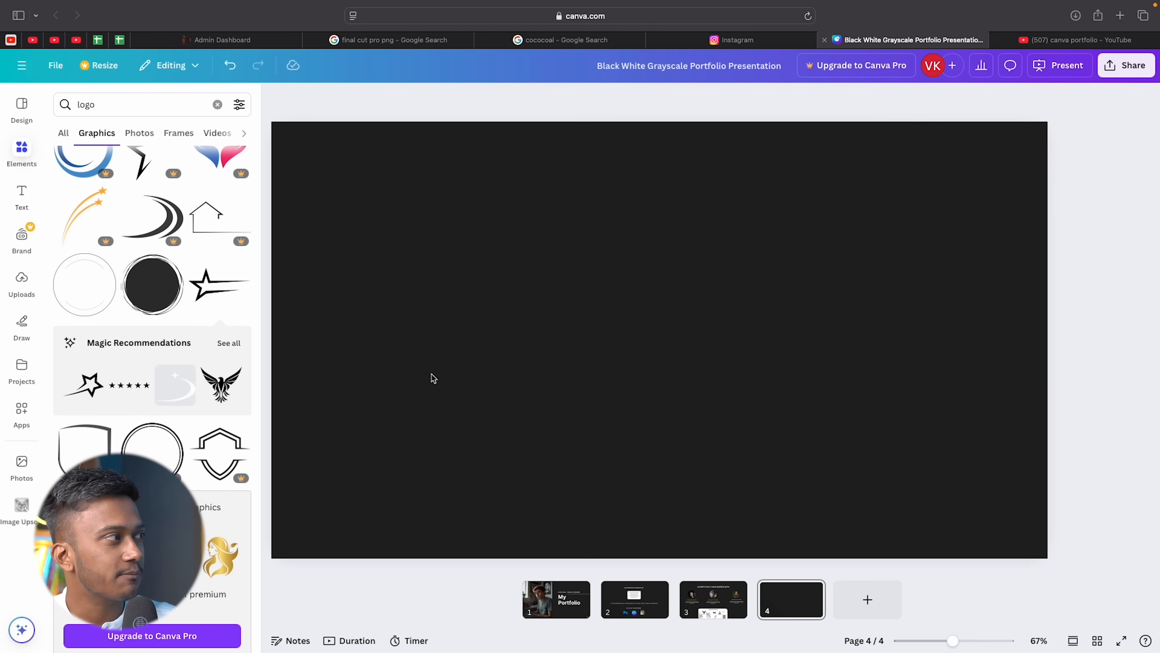
Add a phone mockup frame from Elements and duplicate copies across the fourth slide.
click(22, 280)
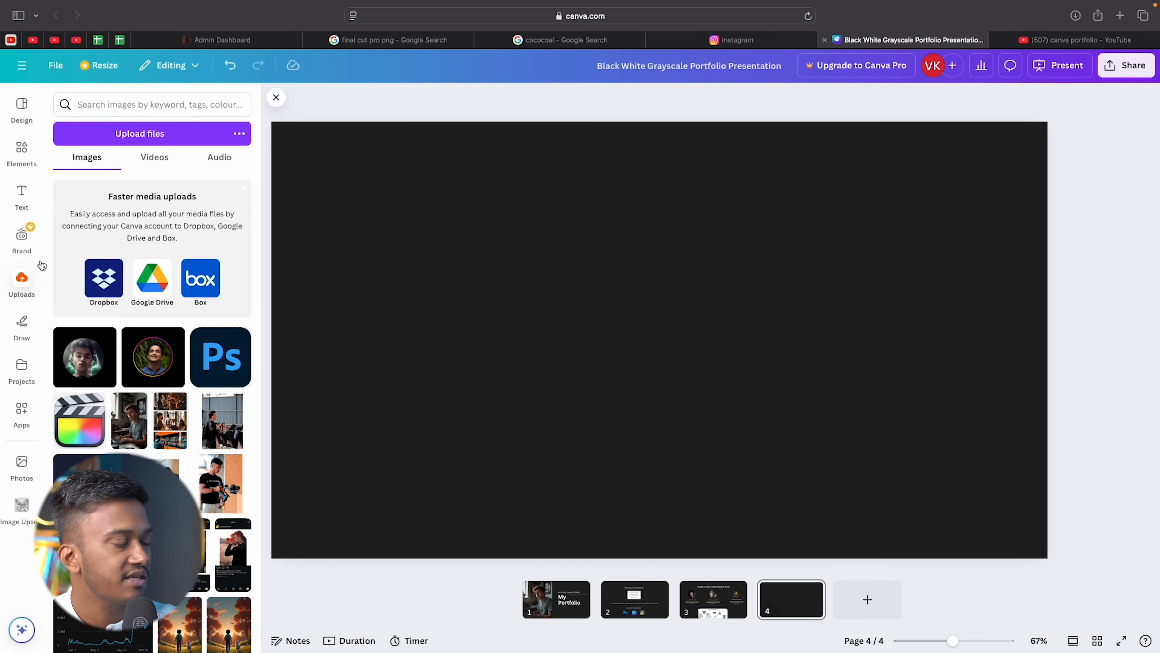
click(22, 191)
click(21, 149)
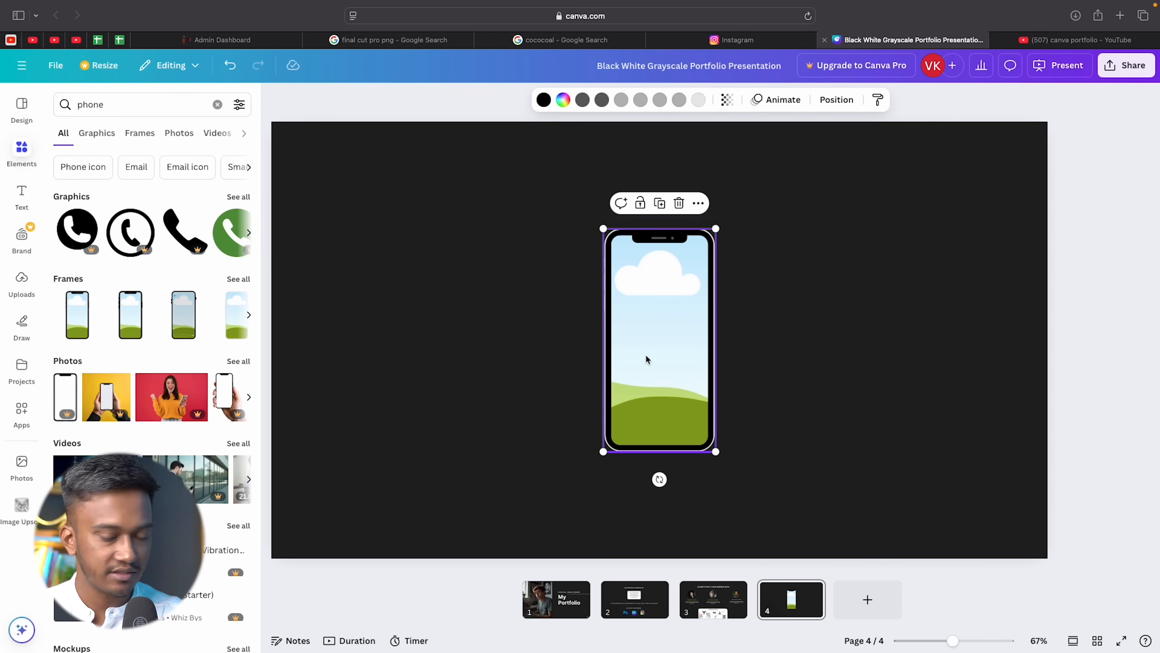
key(super+d)
key(super+d)
drag(647, 356, 886, 343)
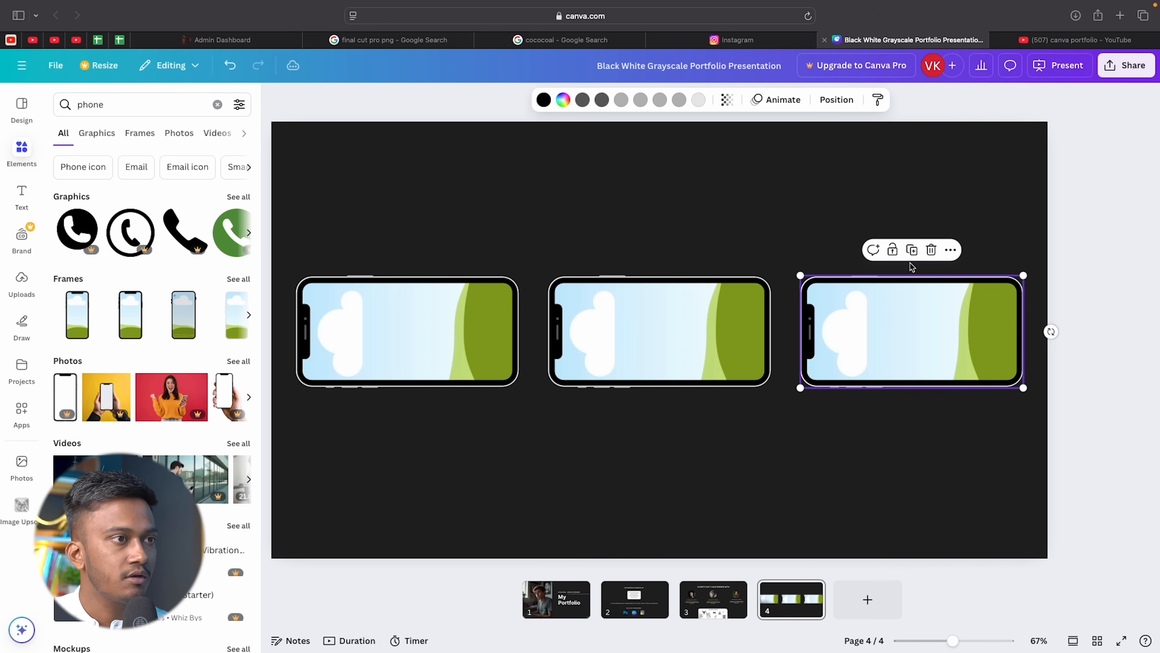
click(911, 205)
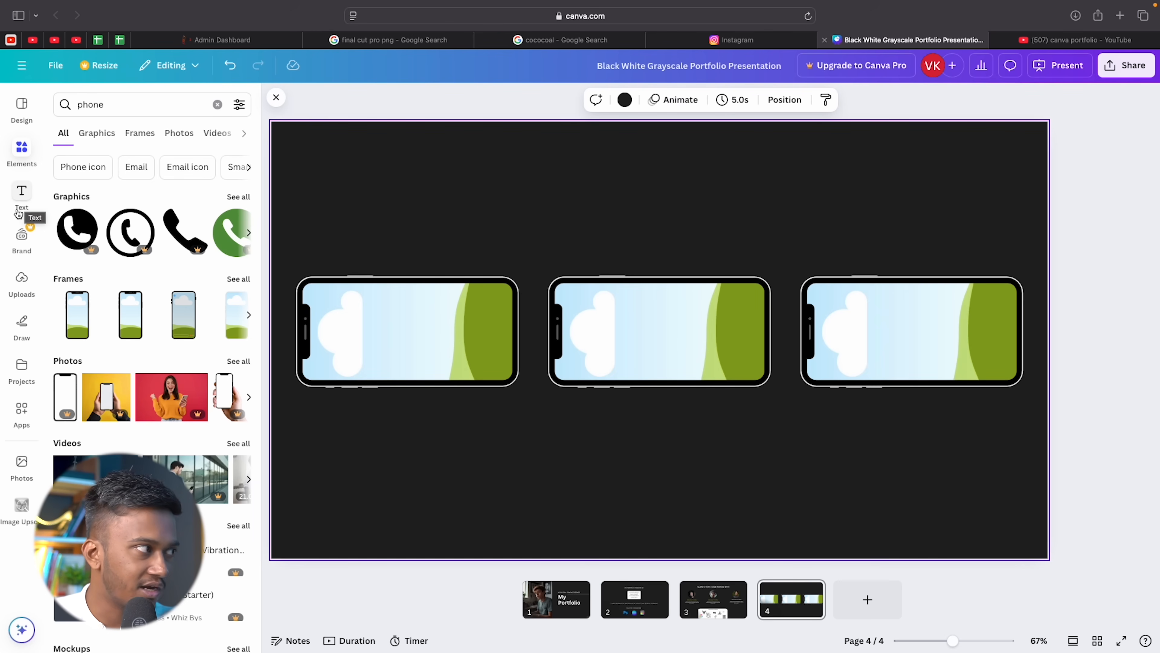
click(23, 281)
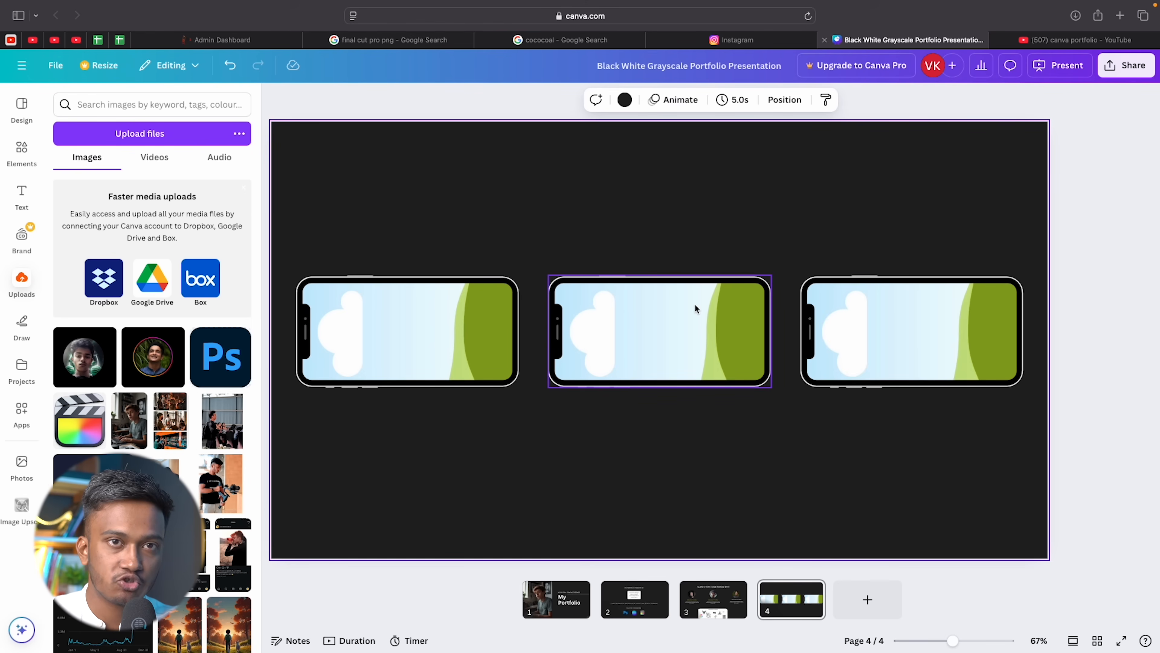
Upload the thumbnails into the phones and align the Read This Now and Secret of South Korea images.
click(151, 137)
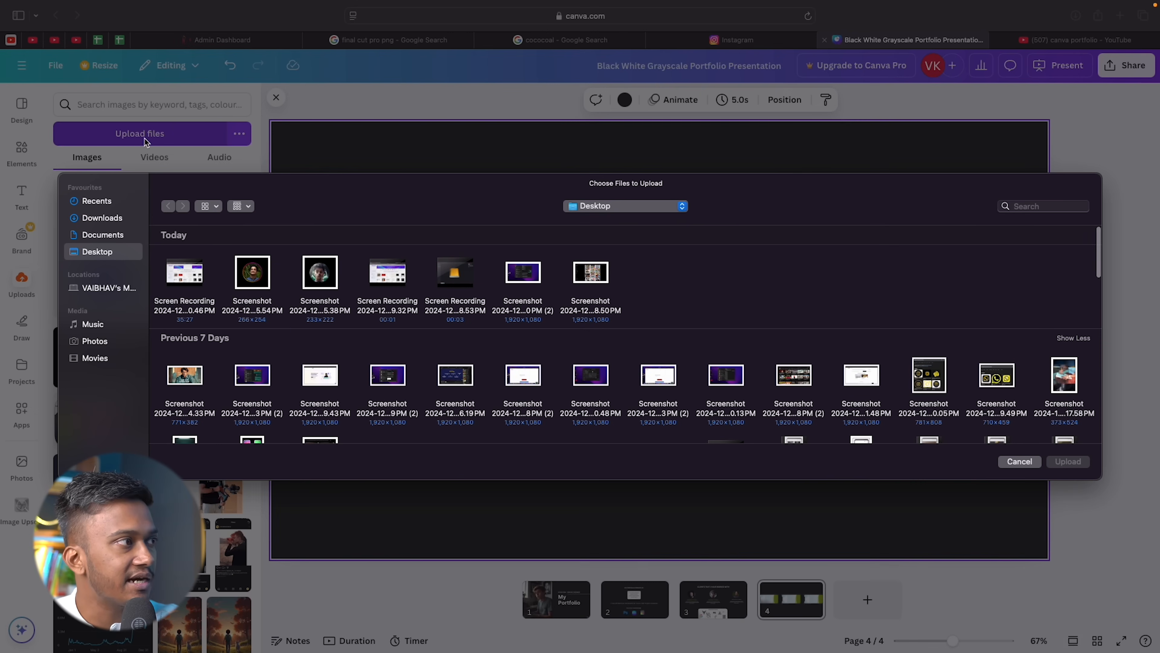
scroll(602, 362, down, 2)
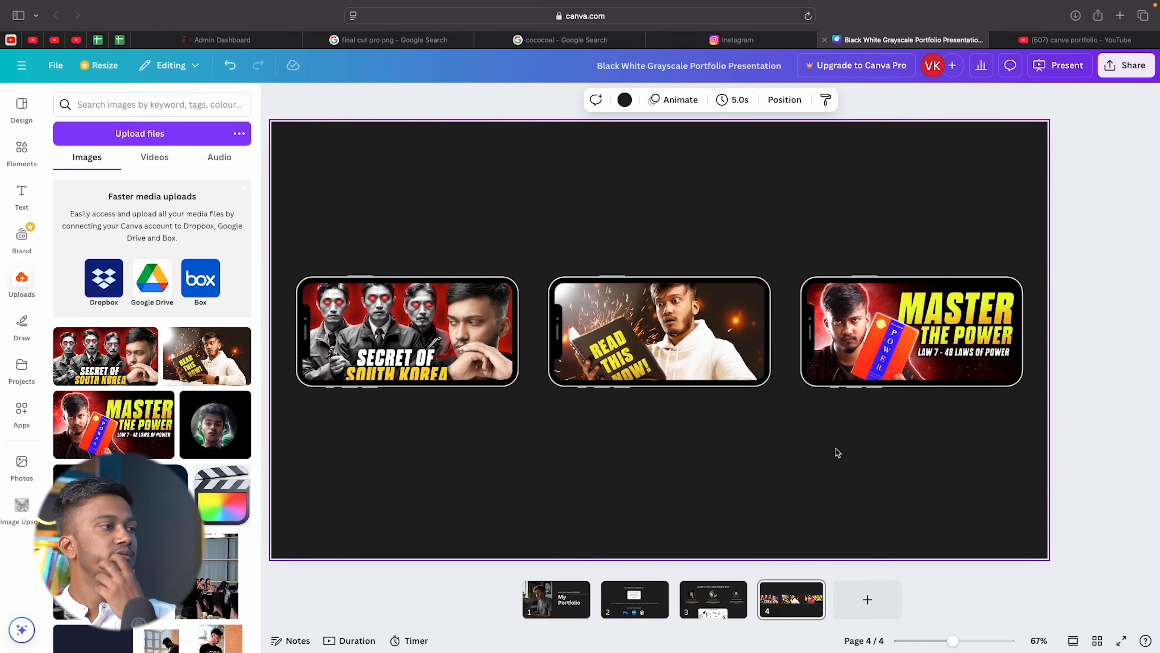
mouse_move(637, 316)
mouse_down()
mouse_move(637, 356)
mouse_move(637, 295)
mouse_move(645, 320)
mouse_up()
click(480, 325)
drag(479, 325, 479, 314)
click(934, 368)
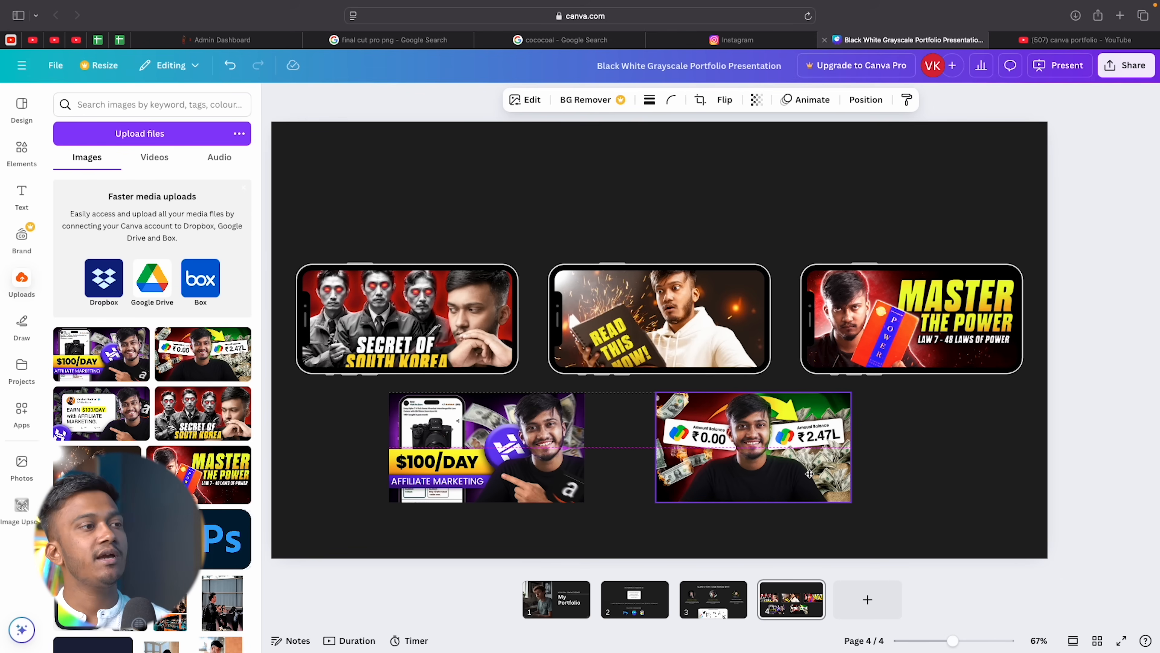
click(934, 466)
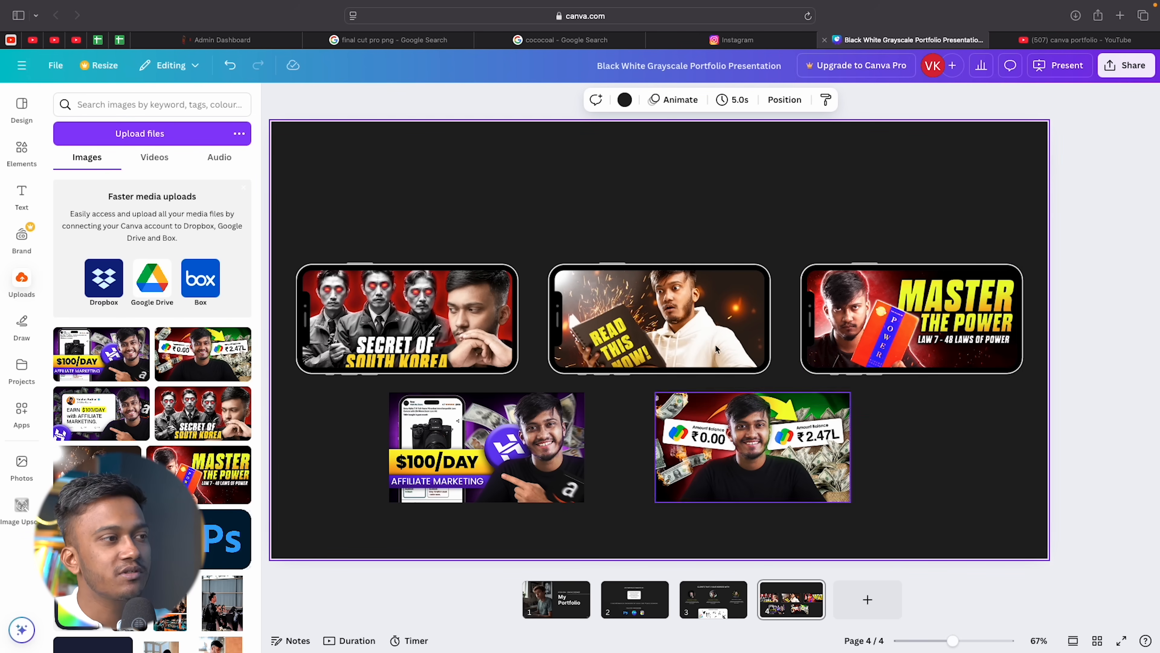
Rotate the Read This Now phone upright at 0° and move it up between the others.
click(731, 438)
click(515, 461)
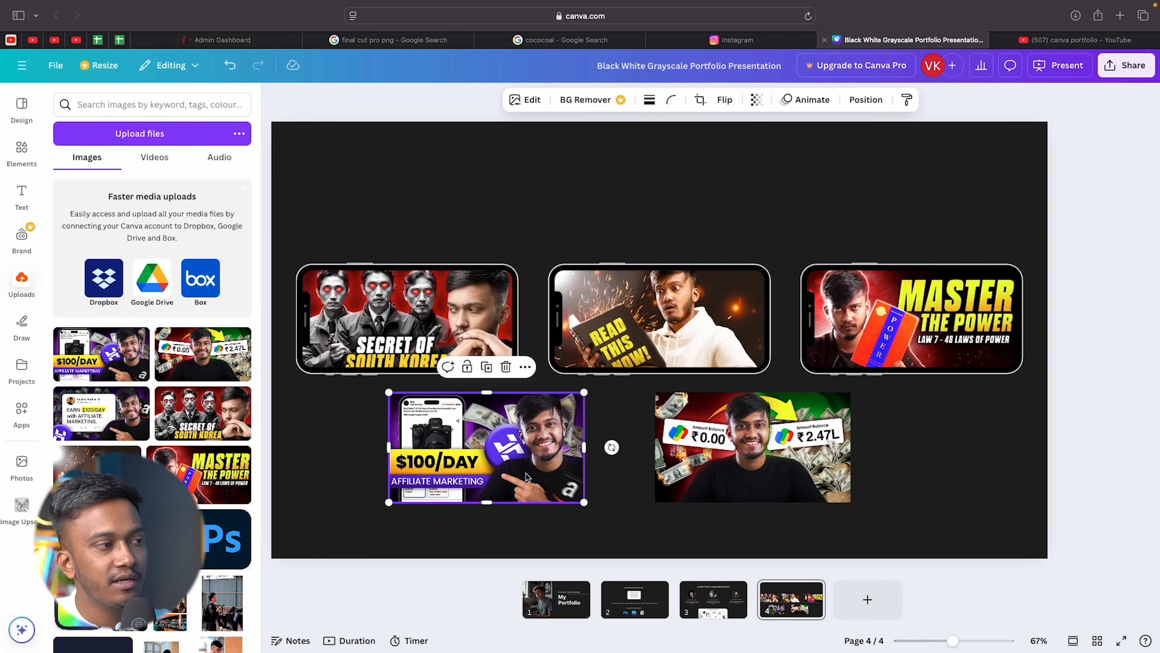
click(661, 336)
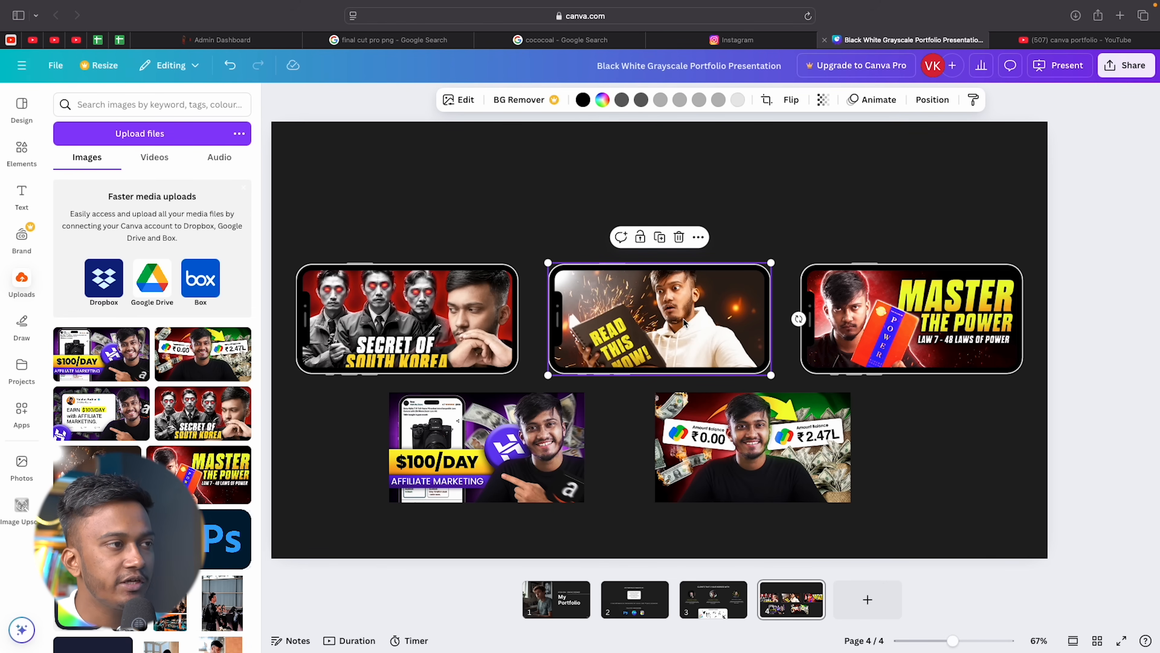
drag(799, 319, 658, 396)
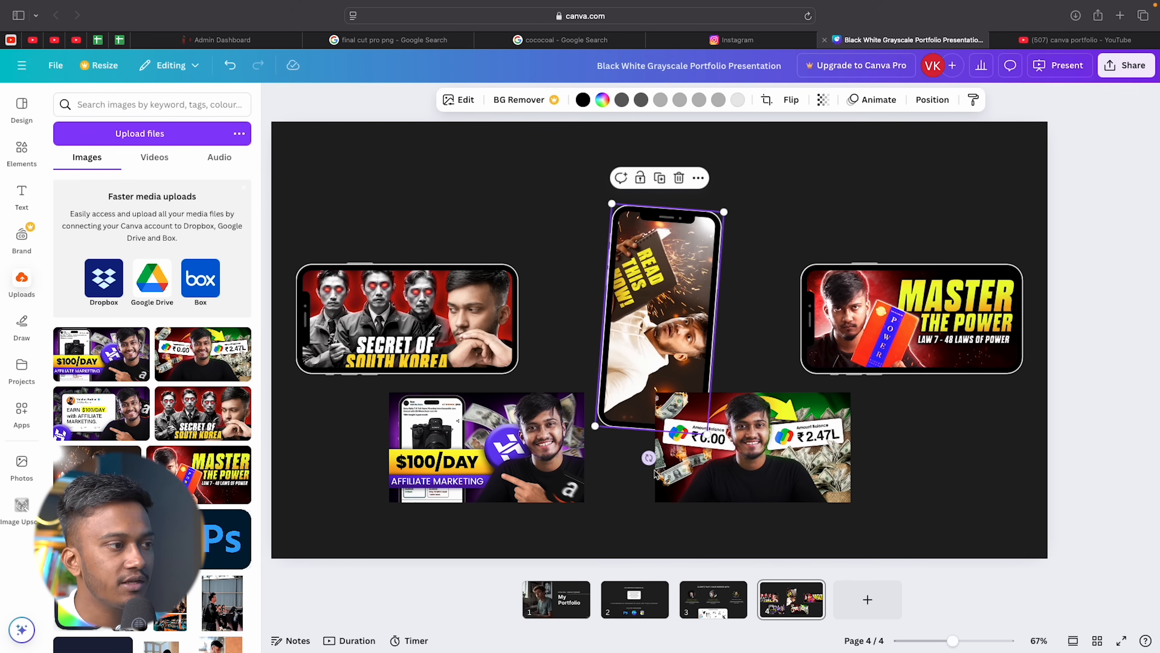
drag(652, 462, 663, 462)
drag(649, 313, 624, 259)
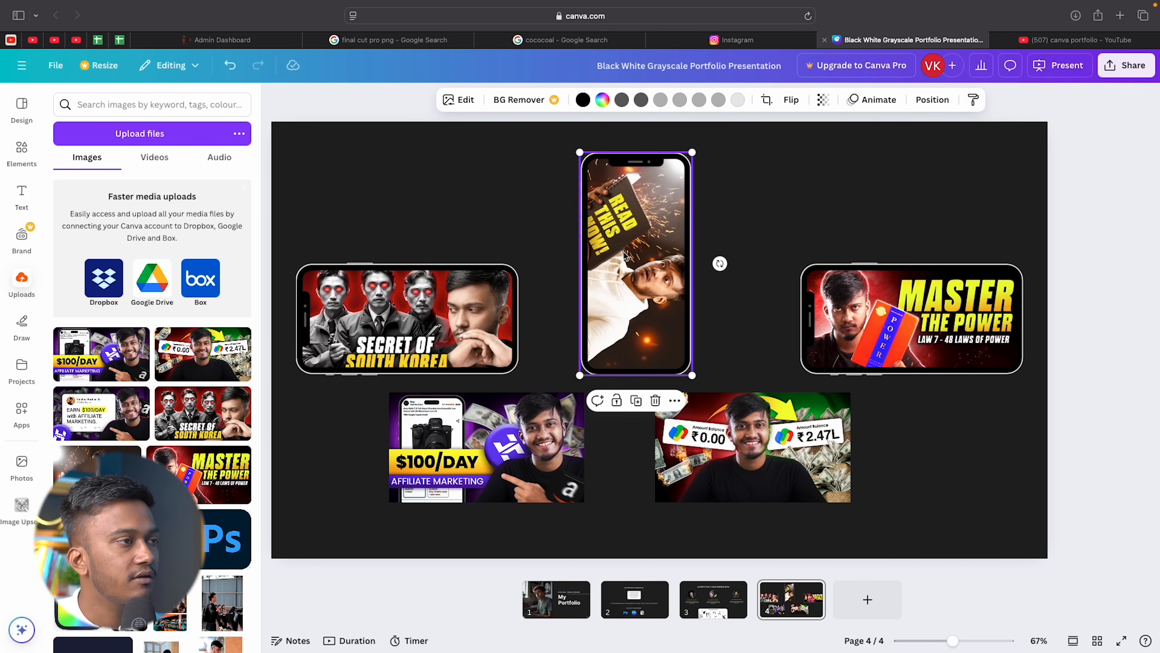
double_click(624, 253)
click(763, 205)
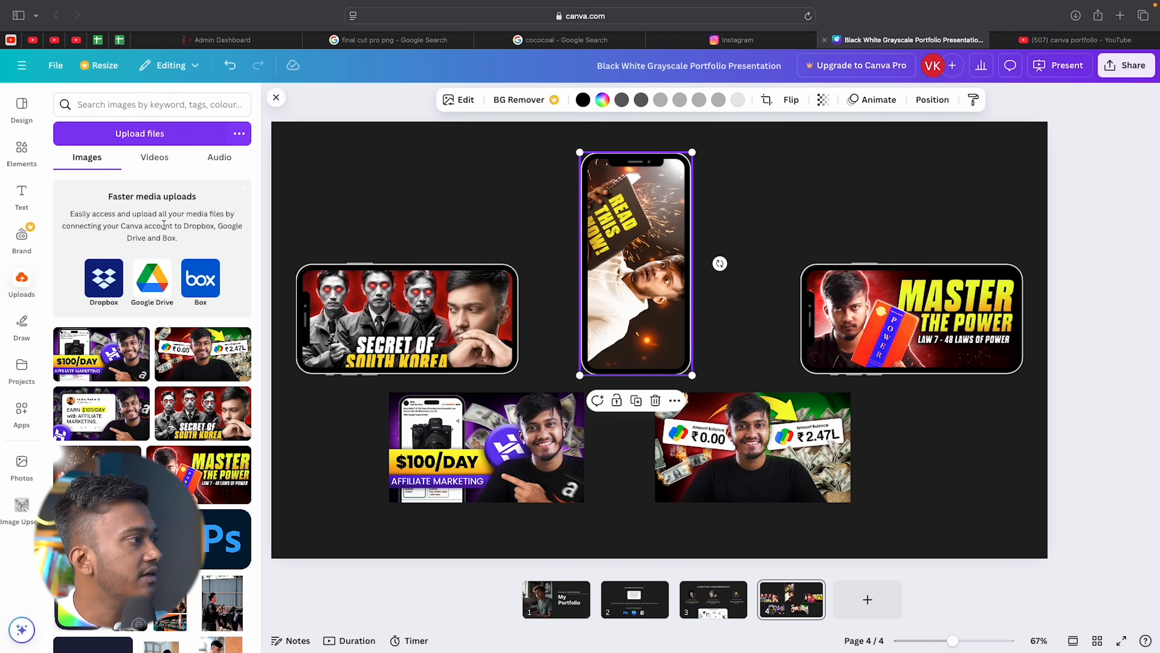
Drop the first uploaded video into the upright phone frame and mute its sound.
scroll(133, 348, down, 8)
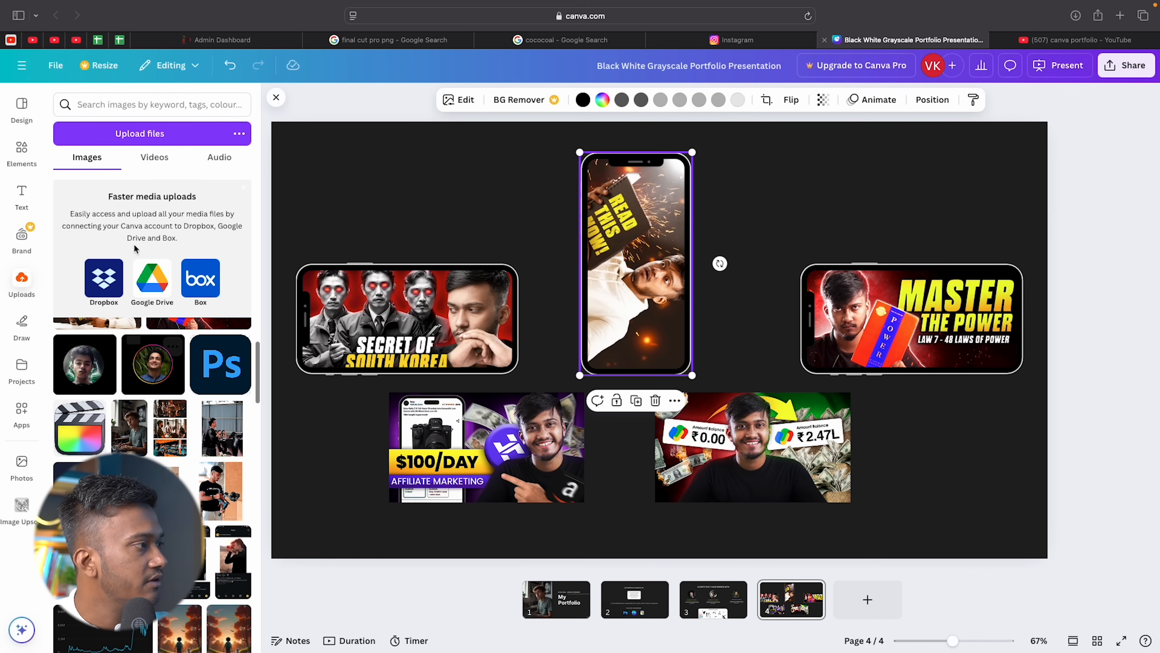
click(154, 157)
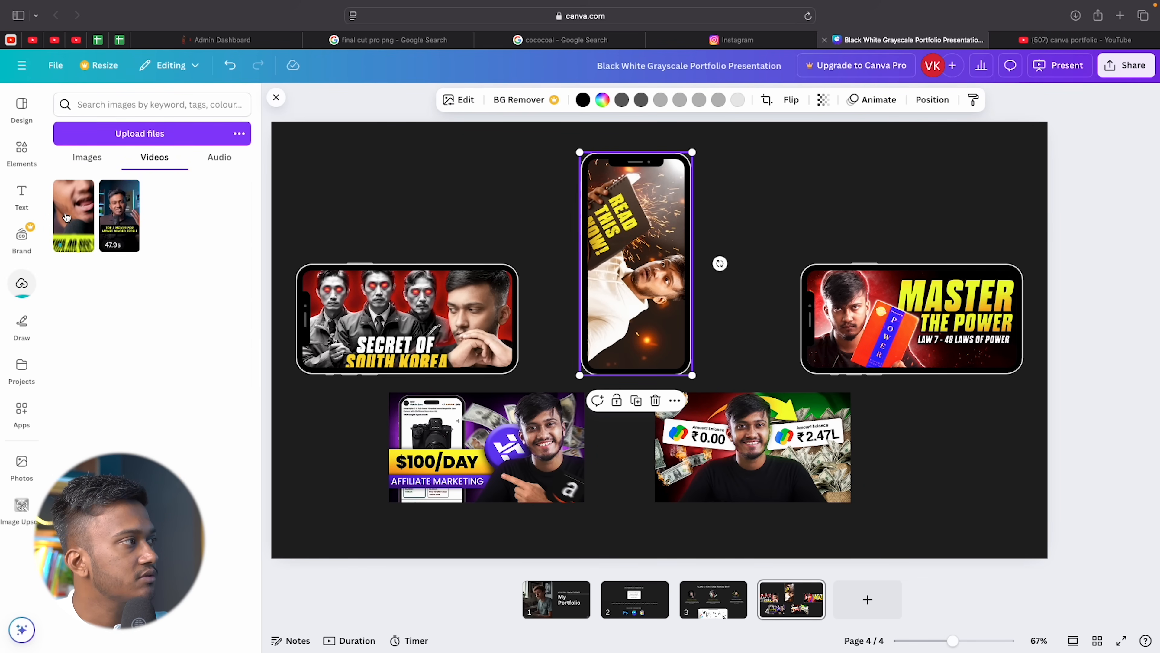
drag(73, 218, 639, 275)
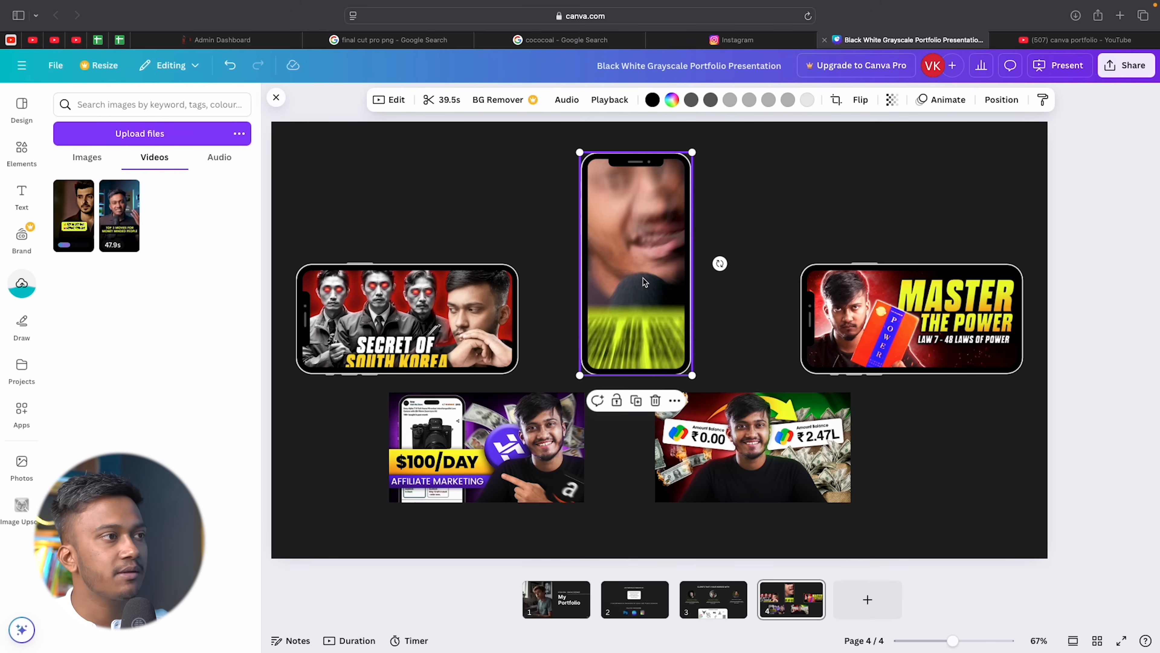
key(XF86AudioMute)
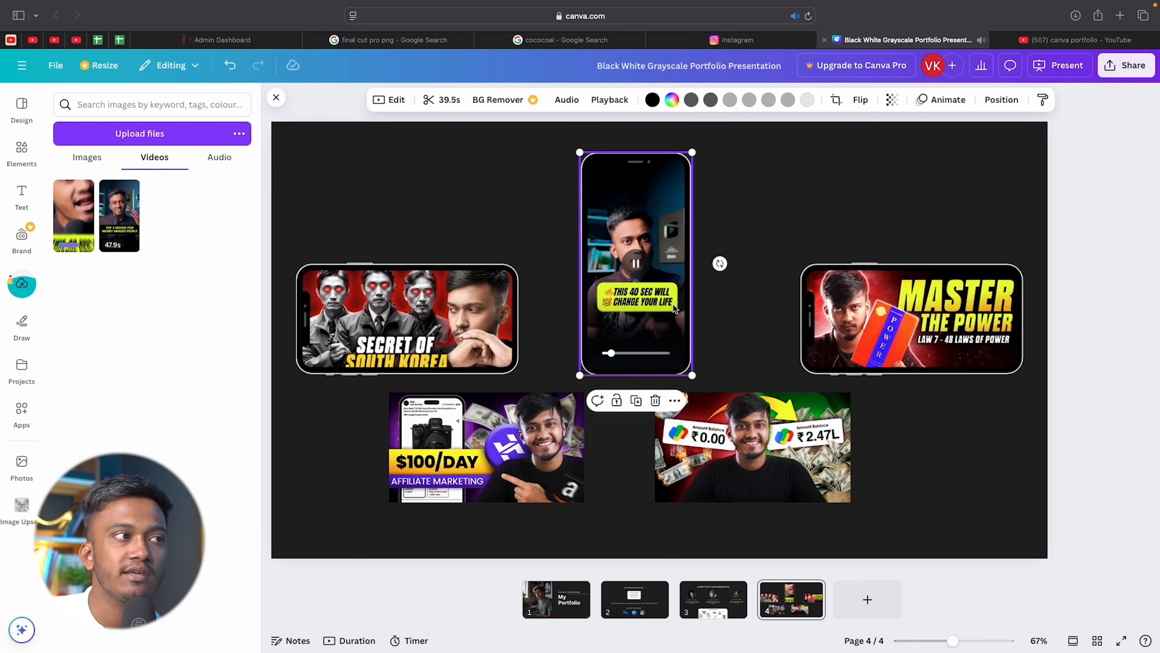
click(723, 303)
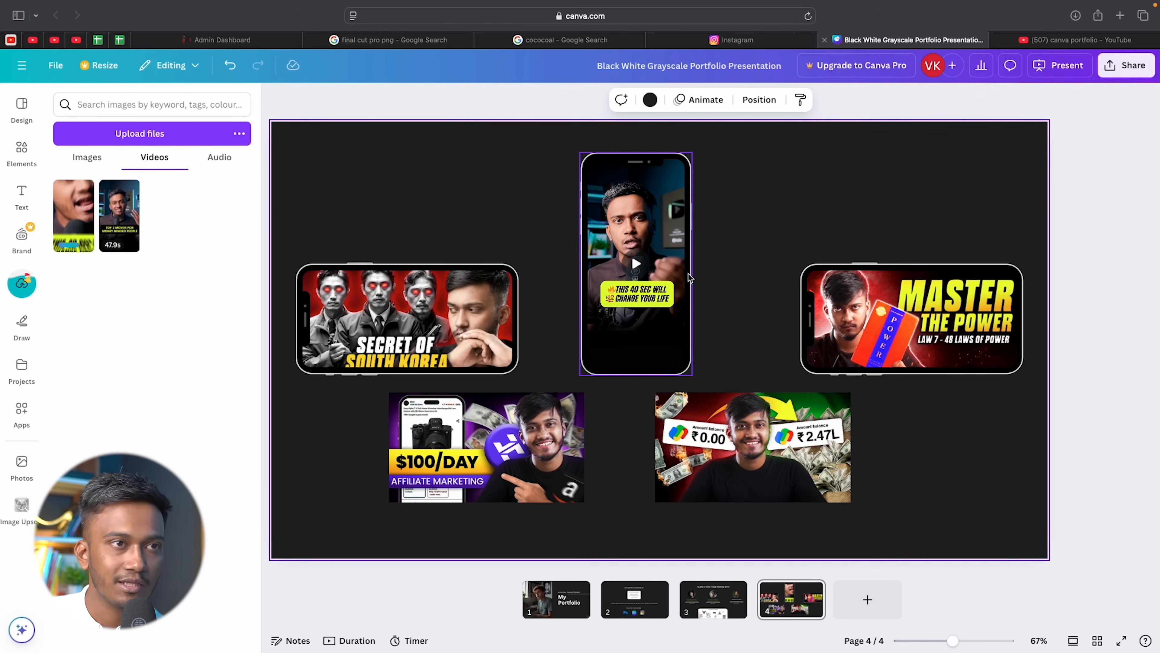
Undo the phone video, then move the thumbnail group up and shrink it under the title.
click(636, 262)
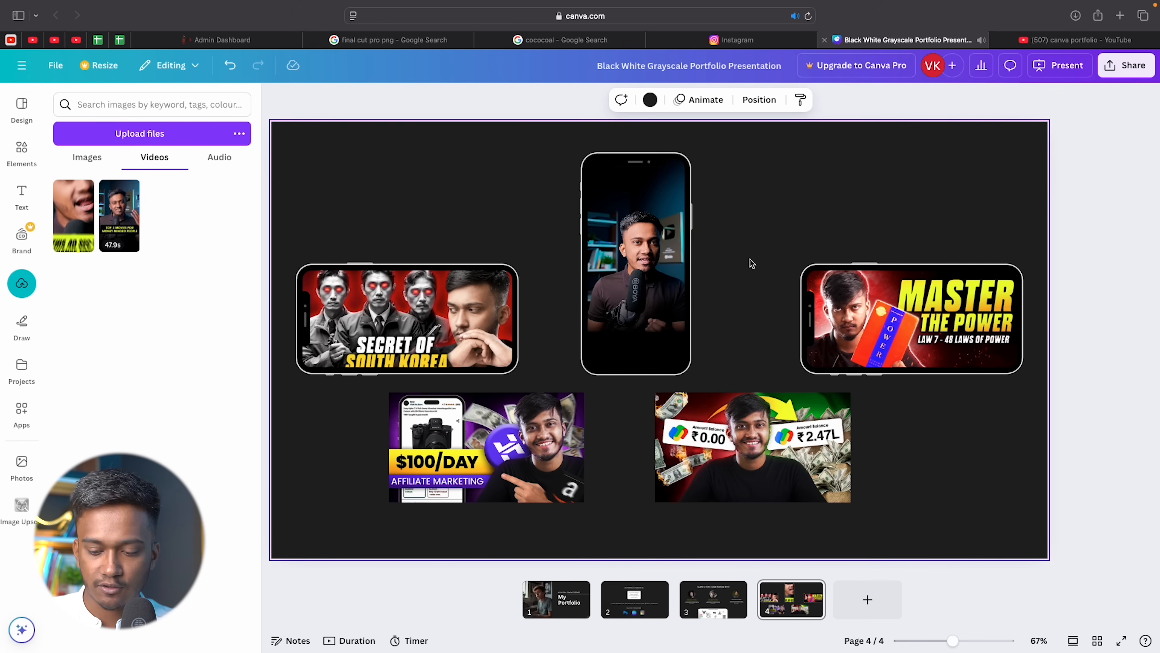
key(super+z)
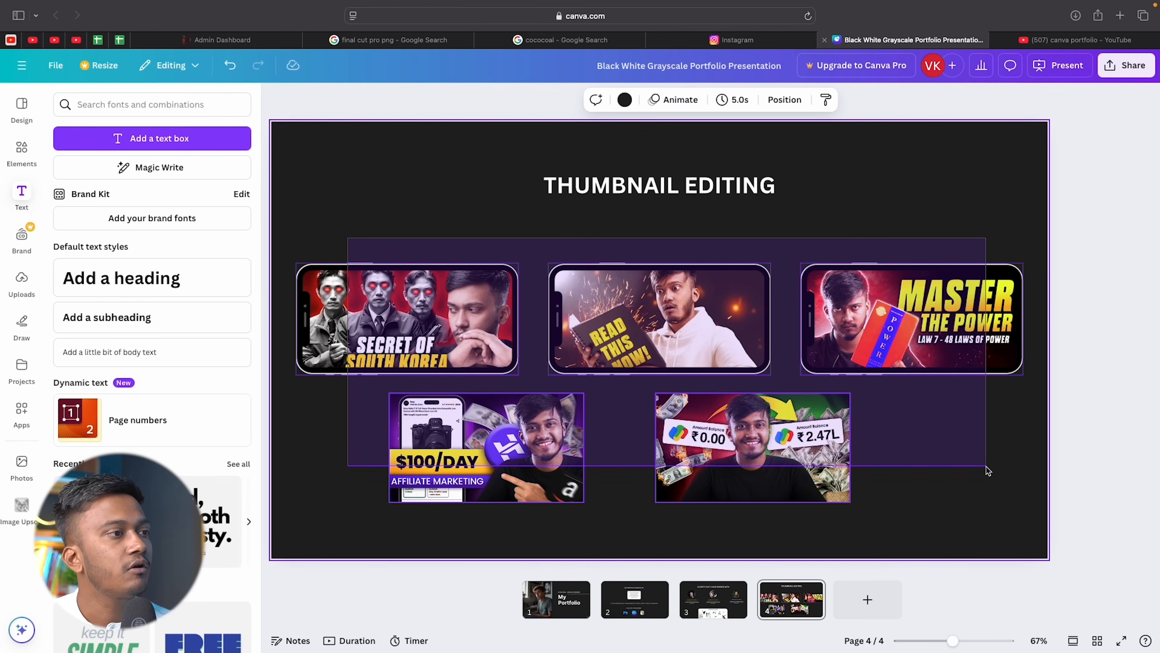
drag(755, 430, 753, 408)
drag(1024, 483, 965, 472)
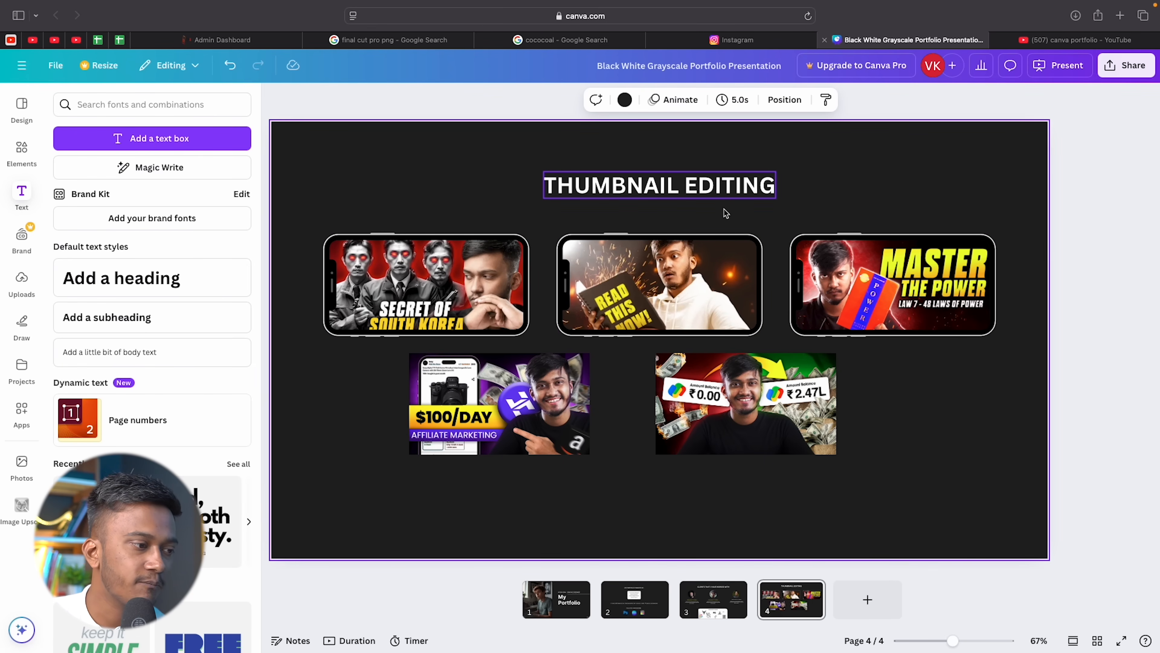
click(637, 602)
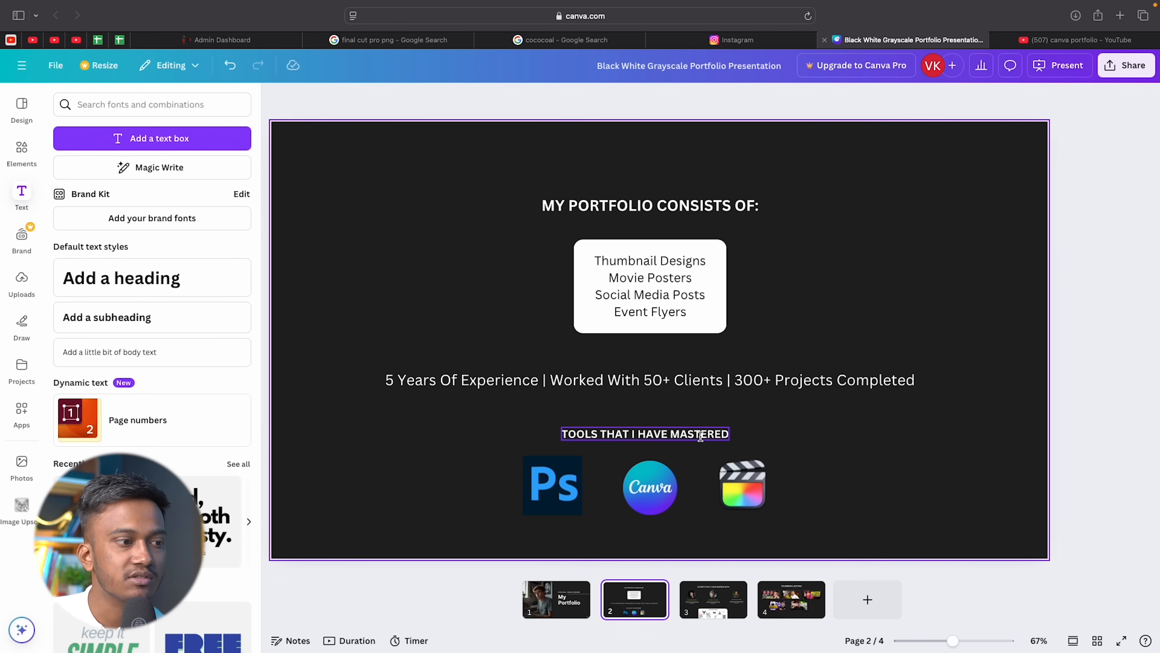
click(808, 607)
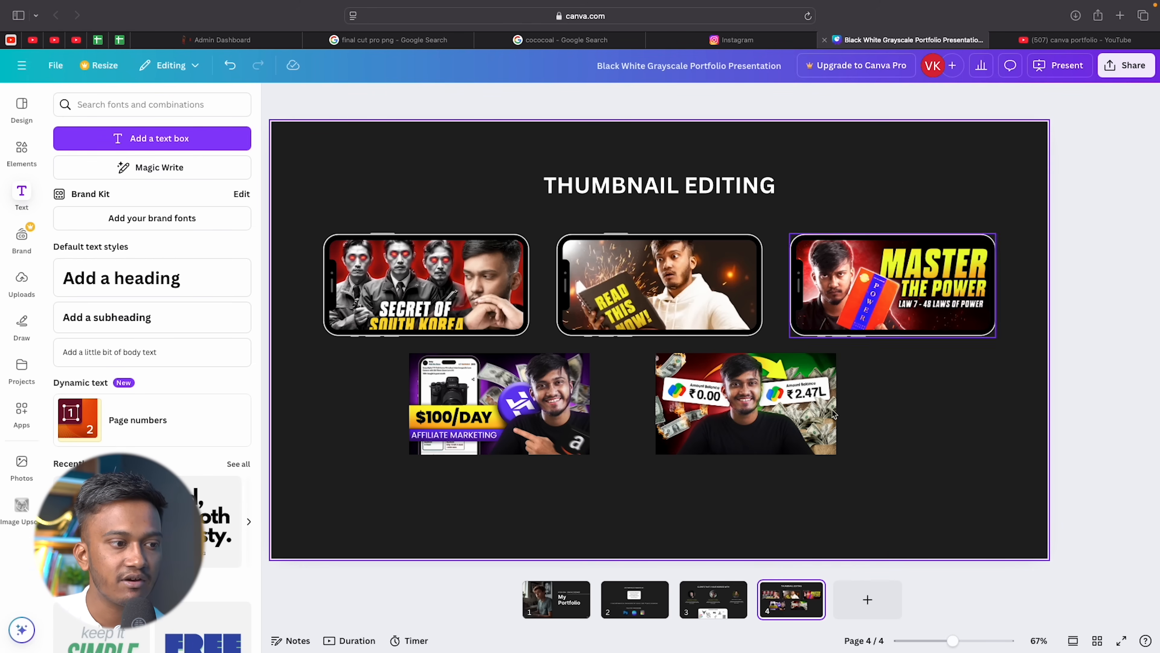
Duplicate the Thumbnail Editing slide and retitle the copy MOVIE POSTERS.
right_click(799, 611)
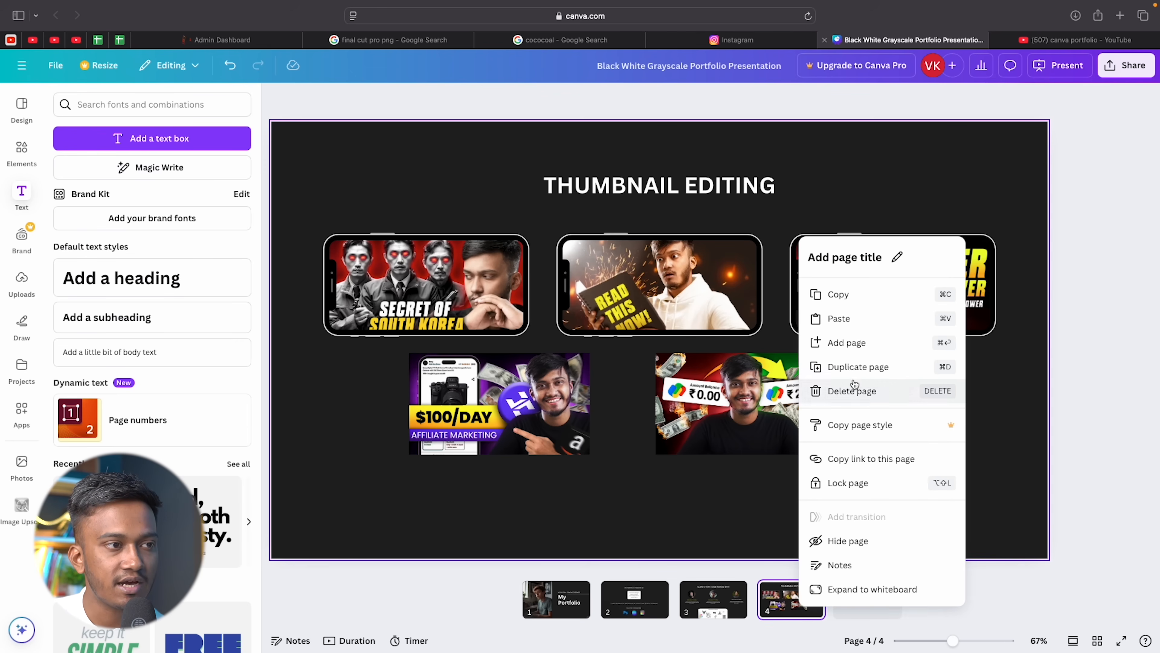
click(850, 367)
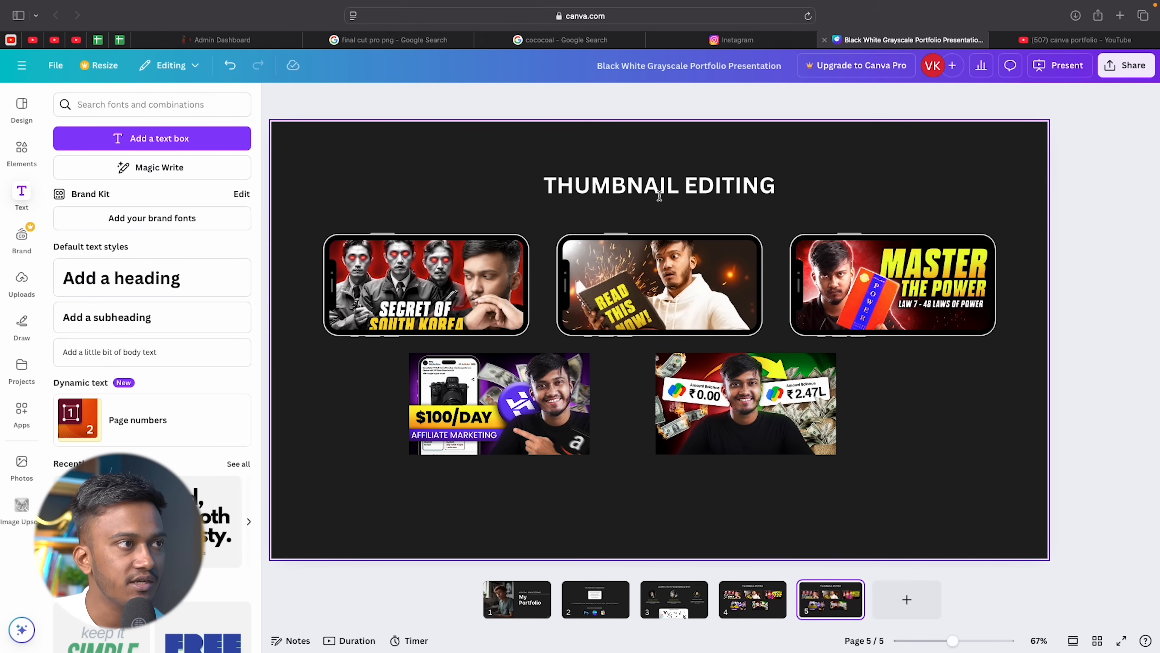
click(672, 188)
click(672, 188)
text(MOVIE POSTERS)
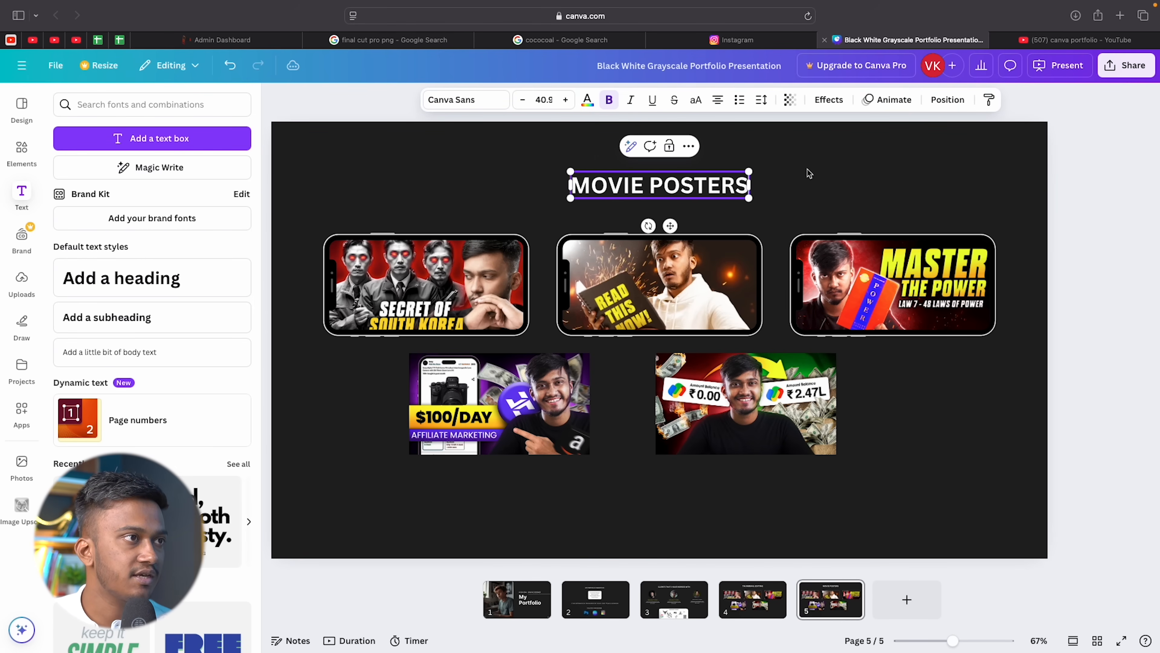
click(835, 175)
Delete the MOVIE POSTERS copy and add a blank fifth page instead.
click(830, 600)
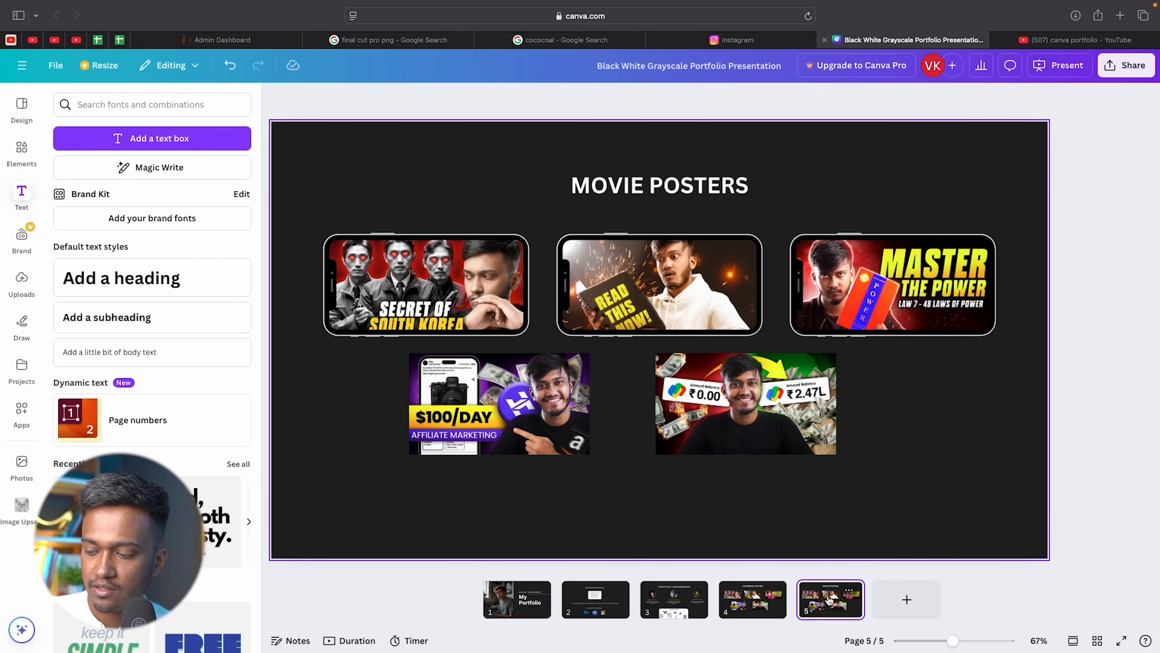
key(Delete)
click(868, 600)
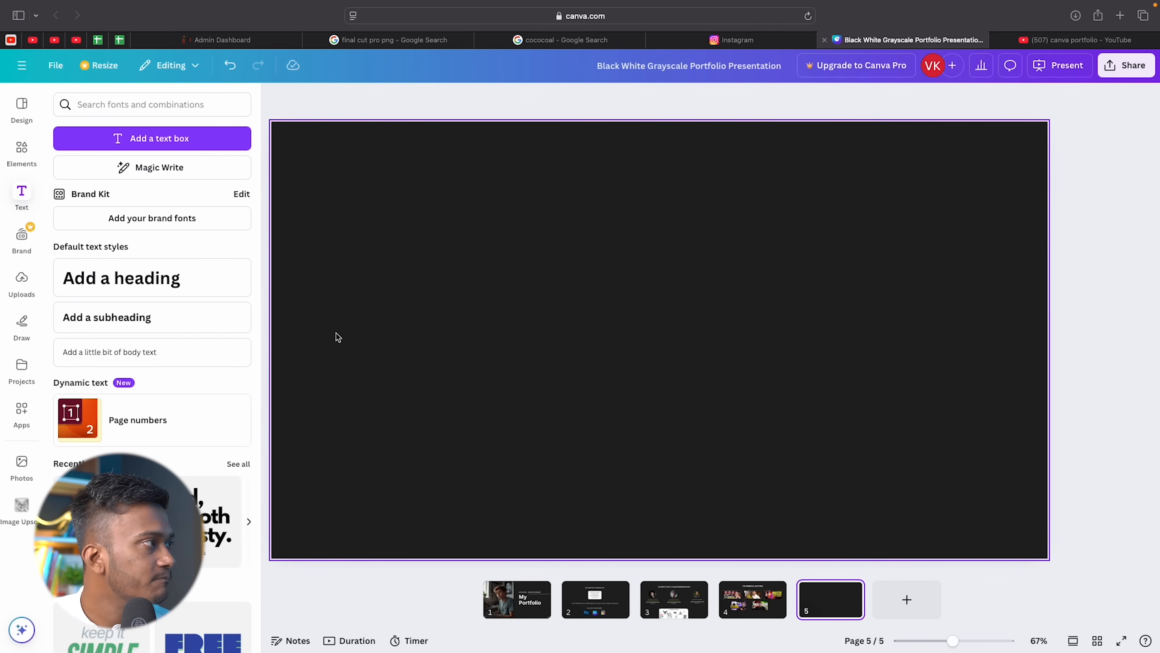
Insert the LAW - 13 thumbnail from Uploads, shrink it, and move it to the left.
click(19, 156)
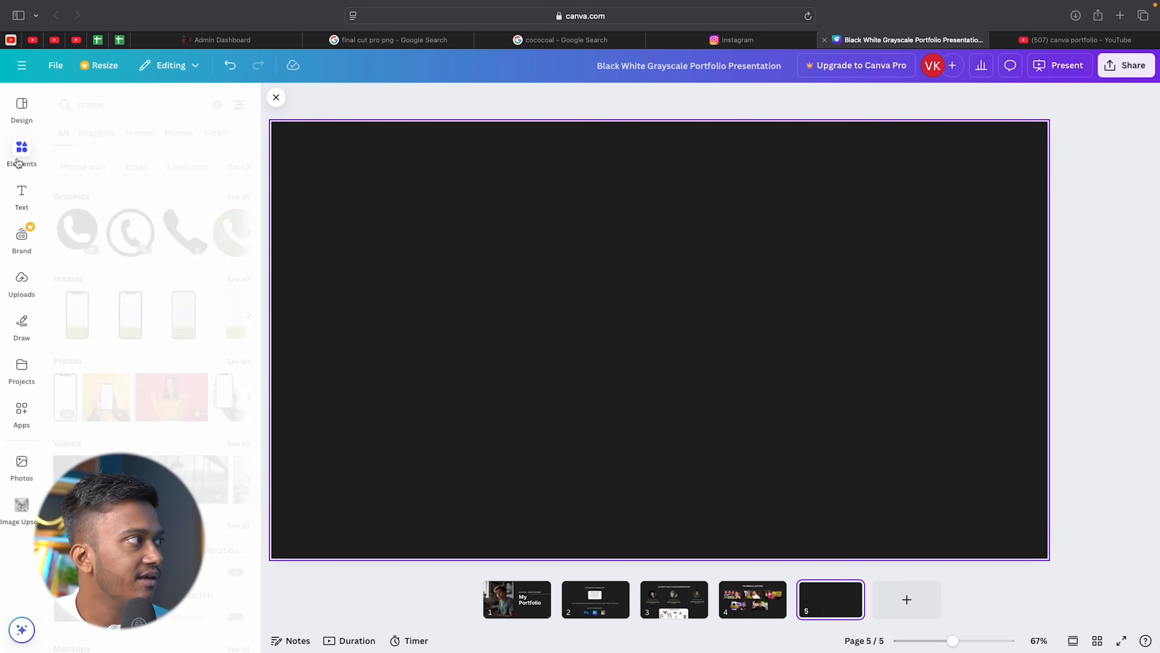
click(21, 281)
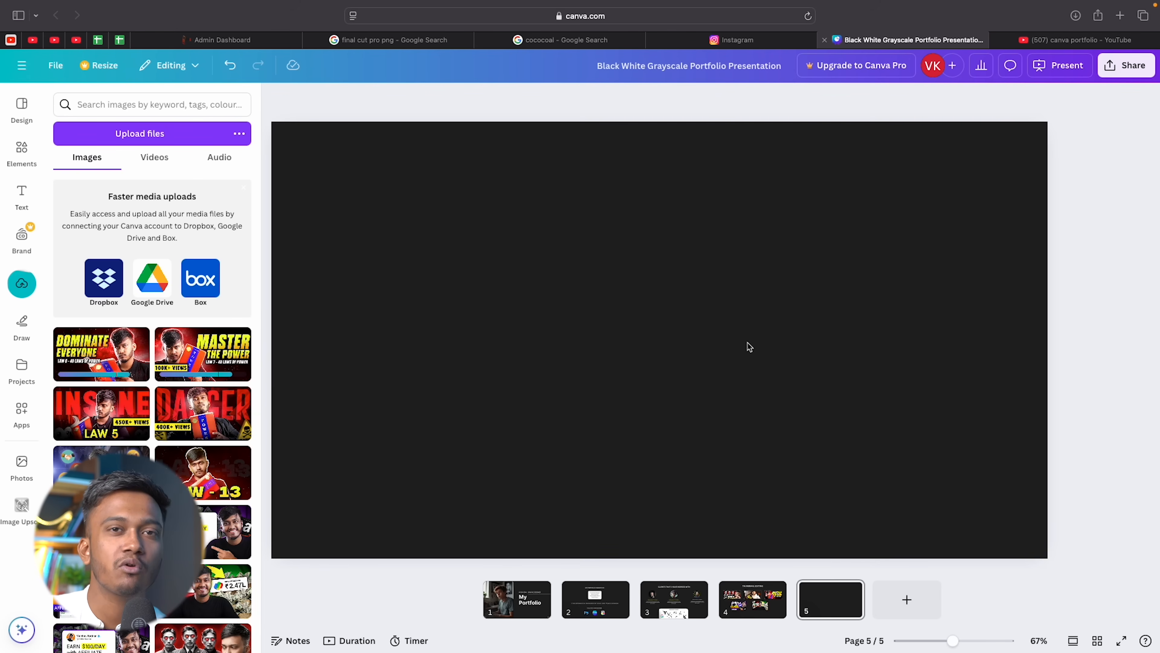
scroll(194, 473, down, 5)
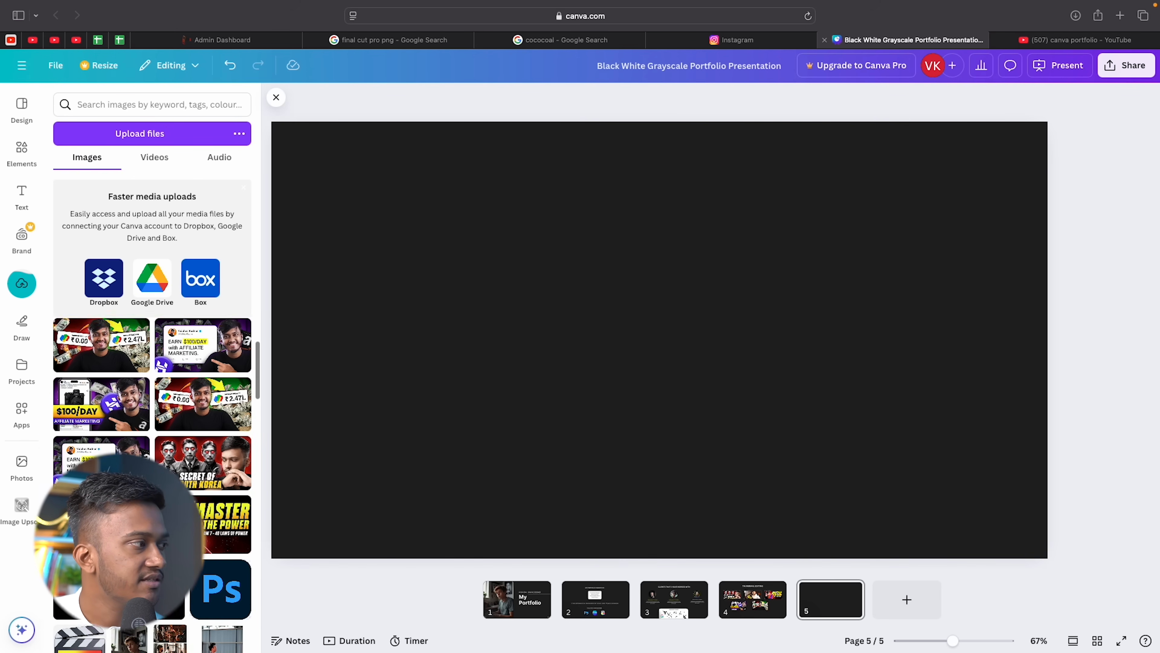
scroll(194, 473, up, 5)
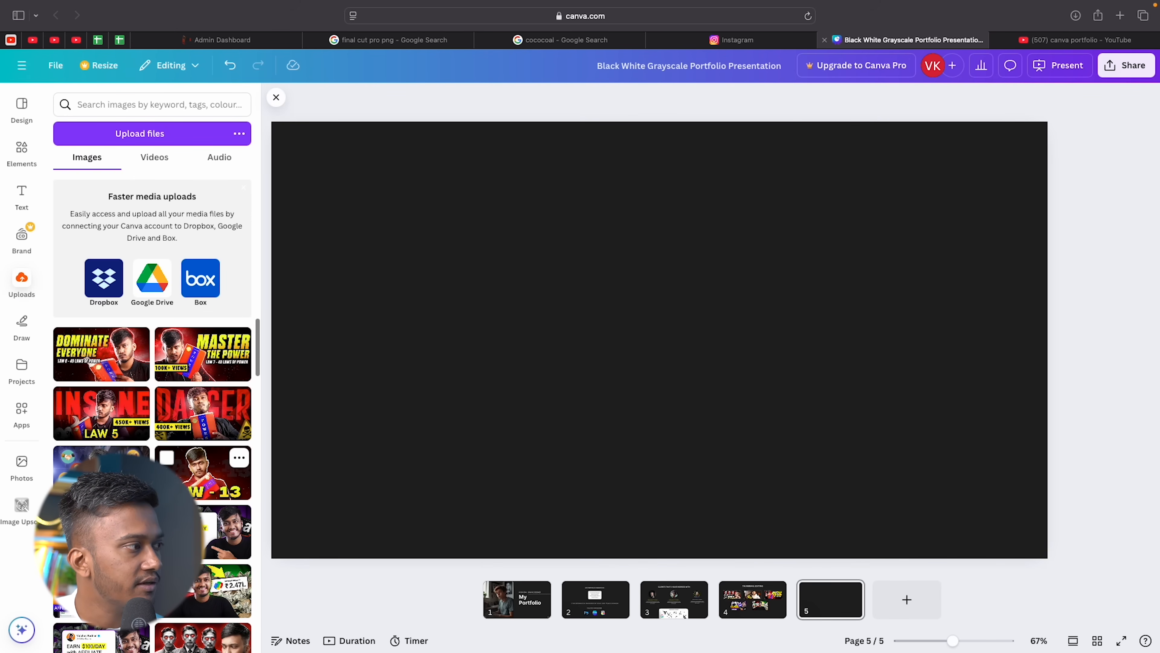
click(215, 475)
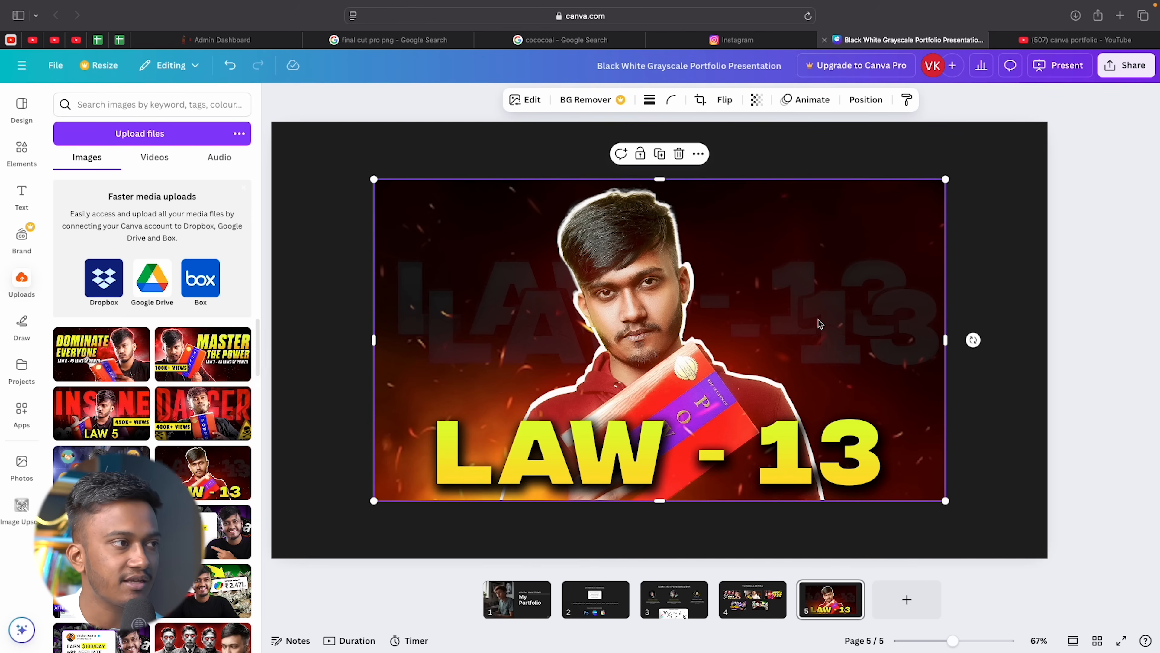
drag(945, 179, 668, 332)
drag(469, 444, 434, 370)
click(757, 240)
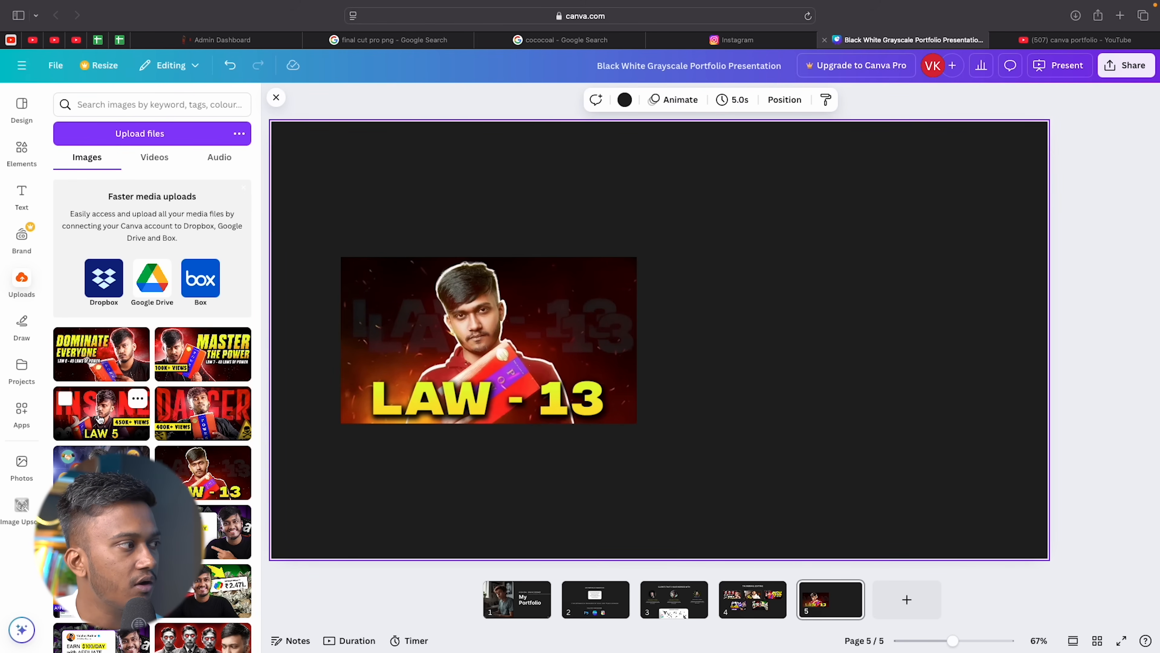
Insert the DANGER thumbnail, shrink it, and place it beside LAW - 13.
click(199, 416)
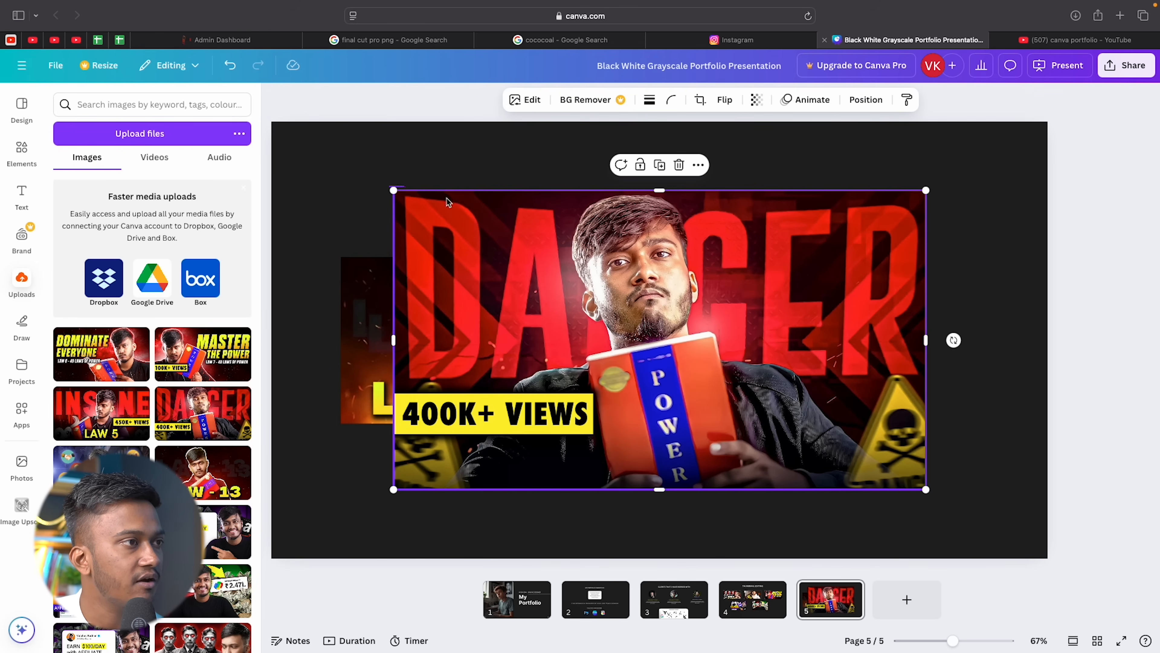
key(super+a)
click(536, 164)
click(506, 211)
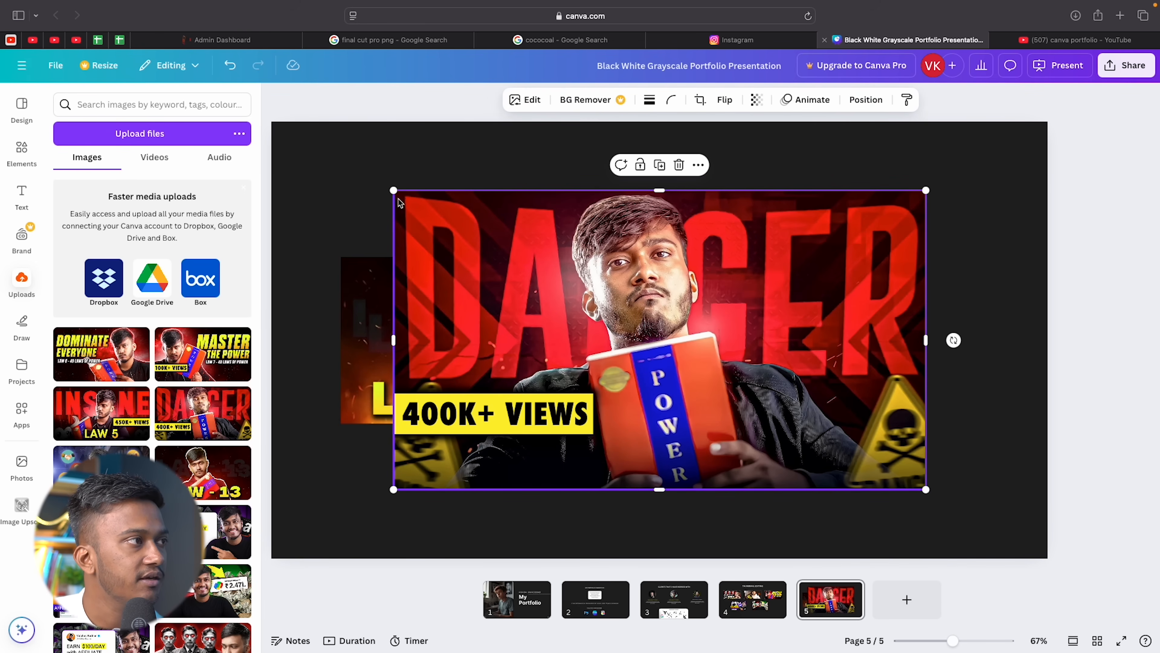
drag(391, 194, 613, 315)
drag(711, 378, 770, 314)
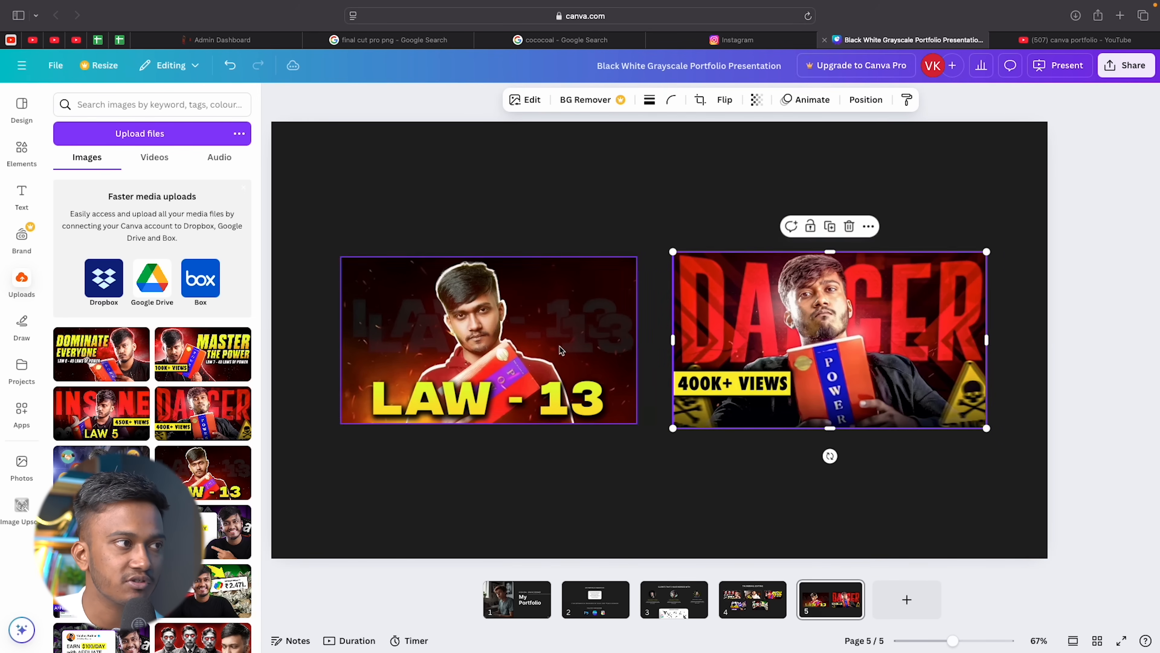
Slightly enlarge the LAW - 13 thumbnail and move it up and left.
click(521, 352)
drag(637, 424, 645, 434)
drag(553, 388, 528, 370)
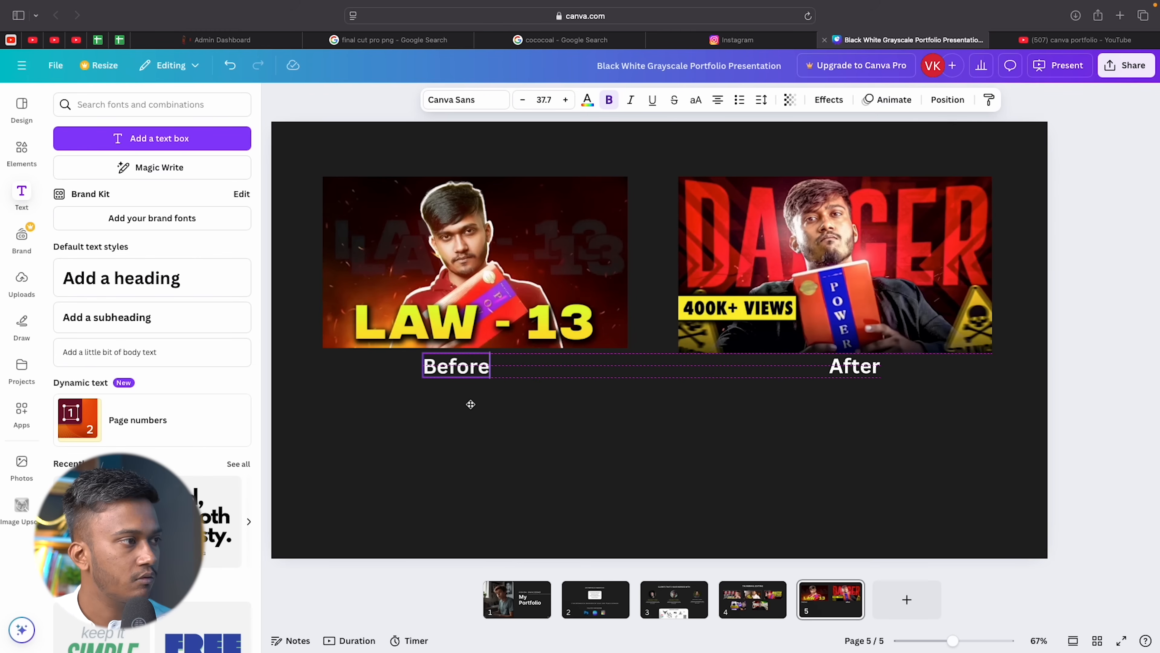
Position the Before label under the left thumbnail, making it slightly smaller.
drag(470, 404, 476, 404)
drag(497, 351, 491, 354)
drag(472, 406, 470, 403)
click(551, 419)
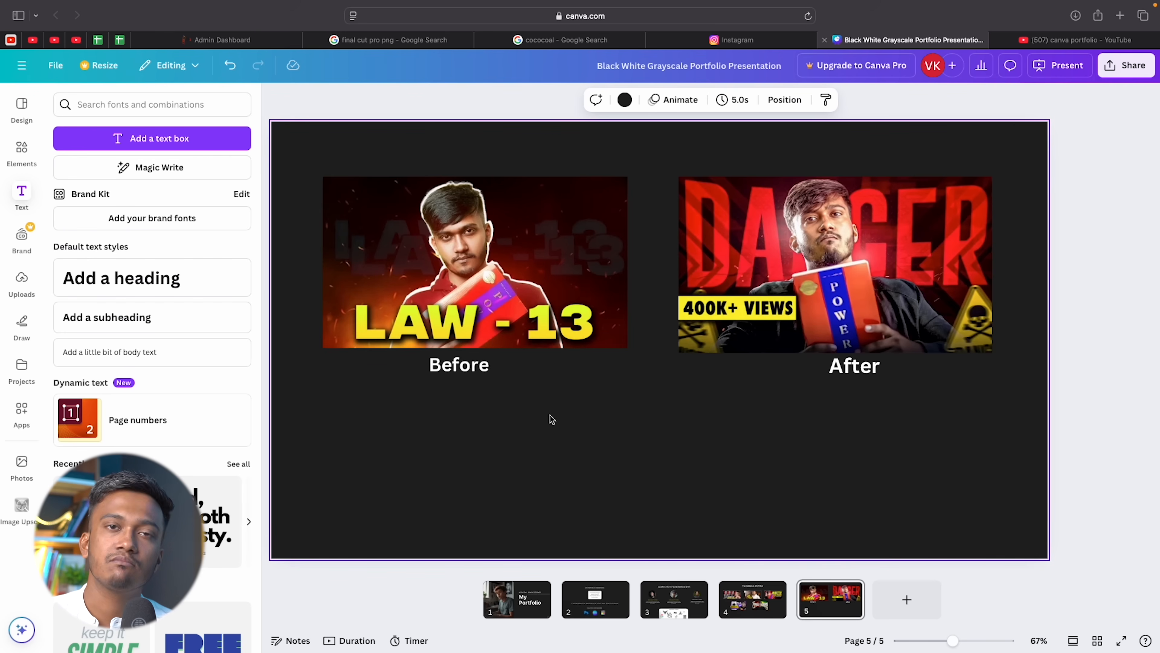
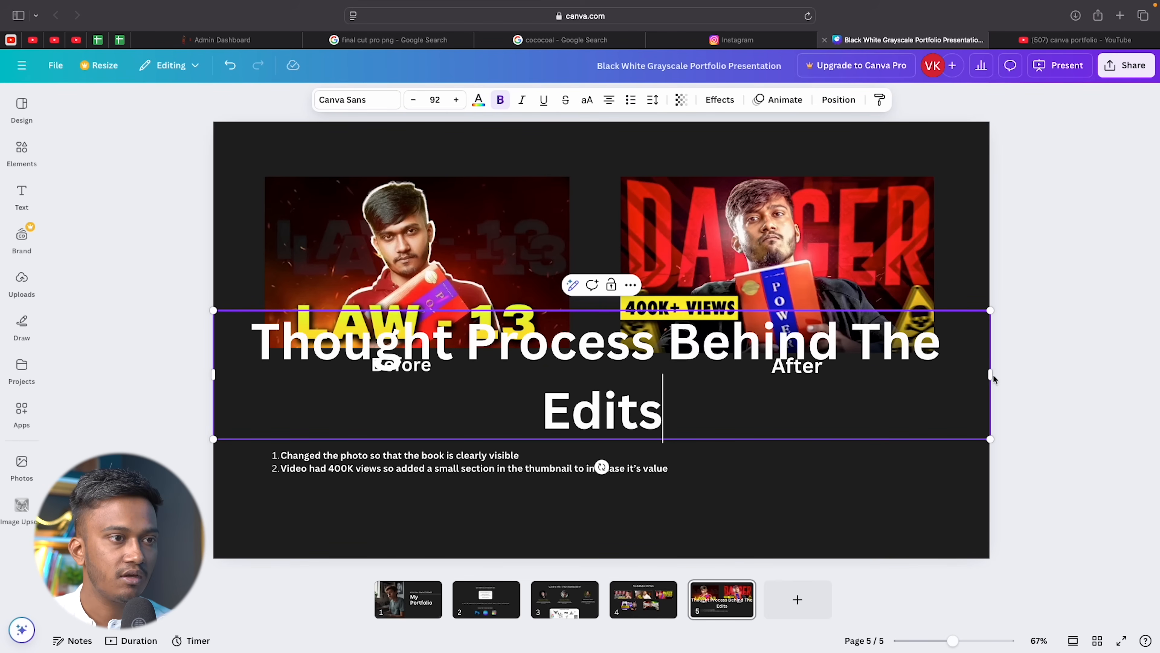
Make the Thought Process Behind The Edits heading one line at size 36.8, placed above the numbered list.
drag(991, 376, 1110, 373)
drag(1104, 311, 569, 370)
drag(402, 397, 445, 455)
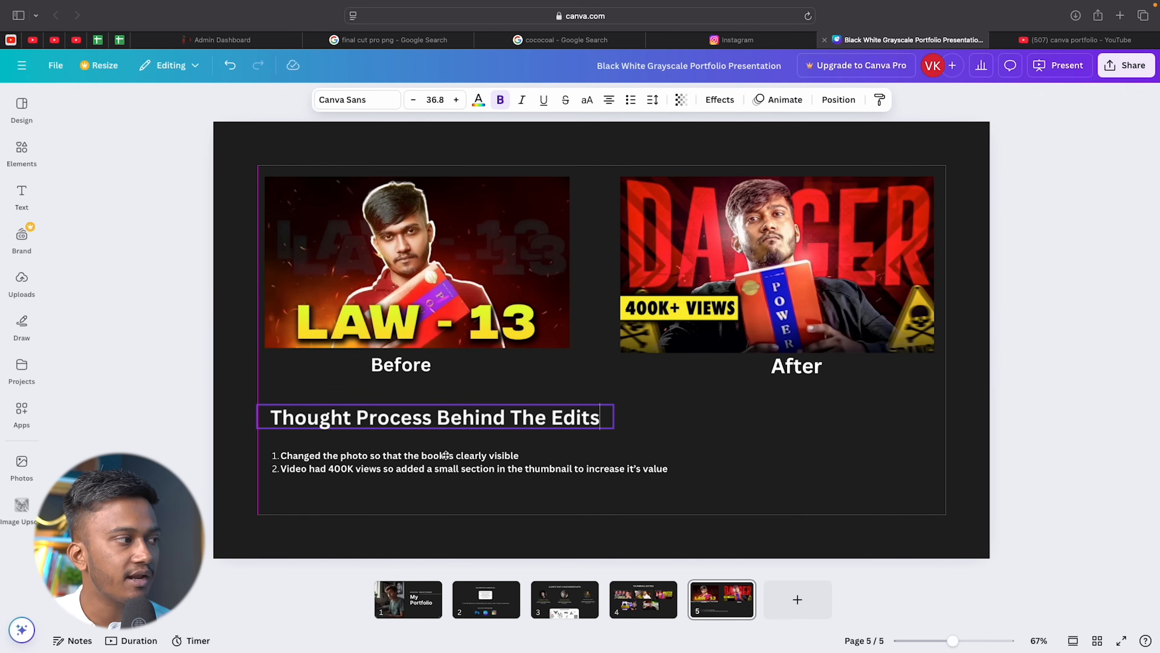
click(728, 428)
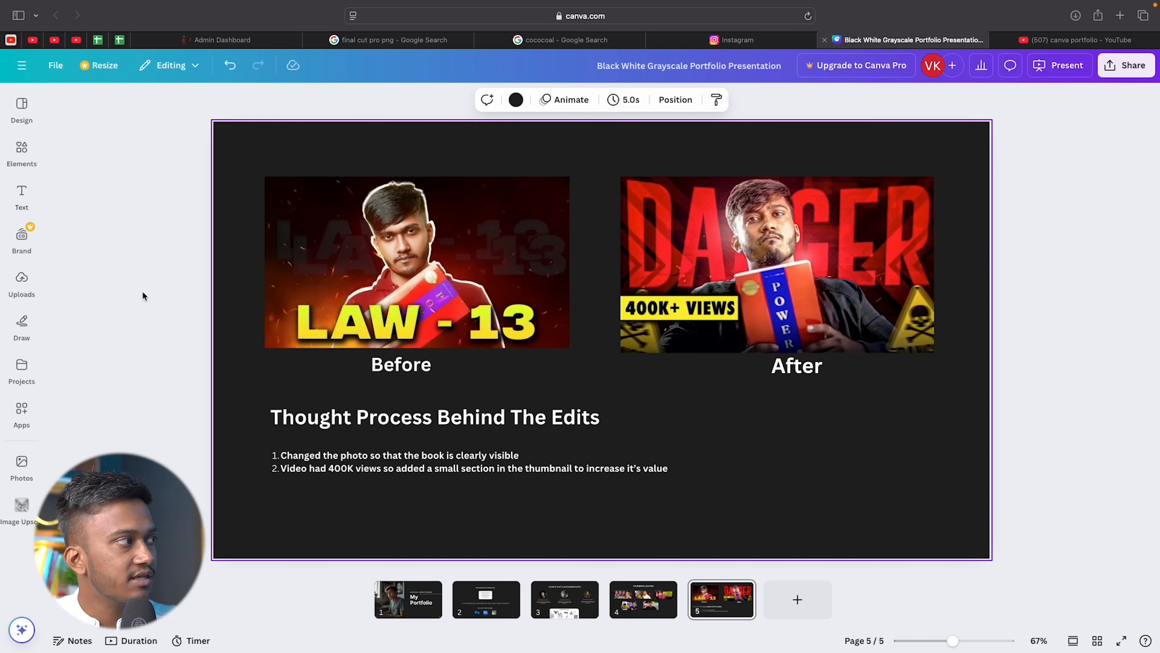
Place a resized plain white rectangle under the After image.
click(22, 153)
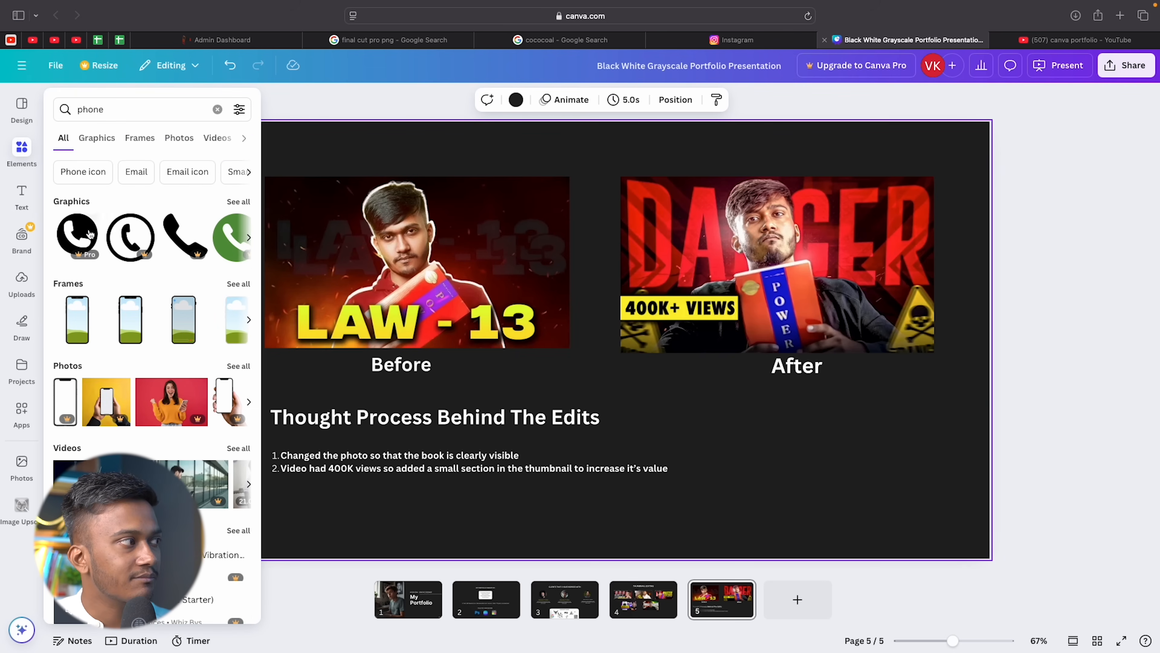
click(91, 145)
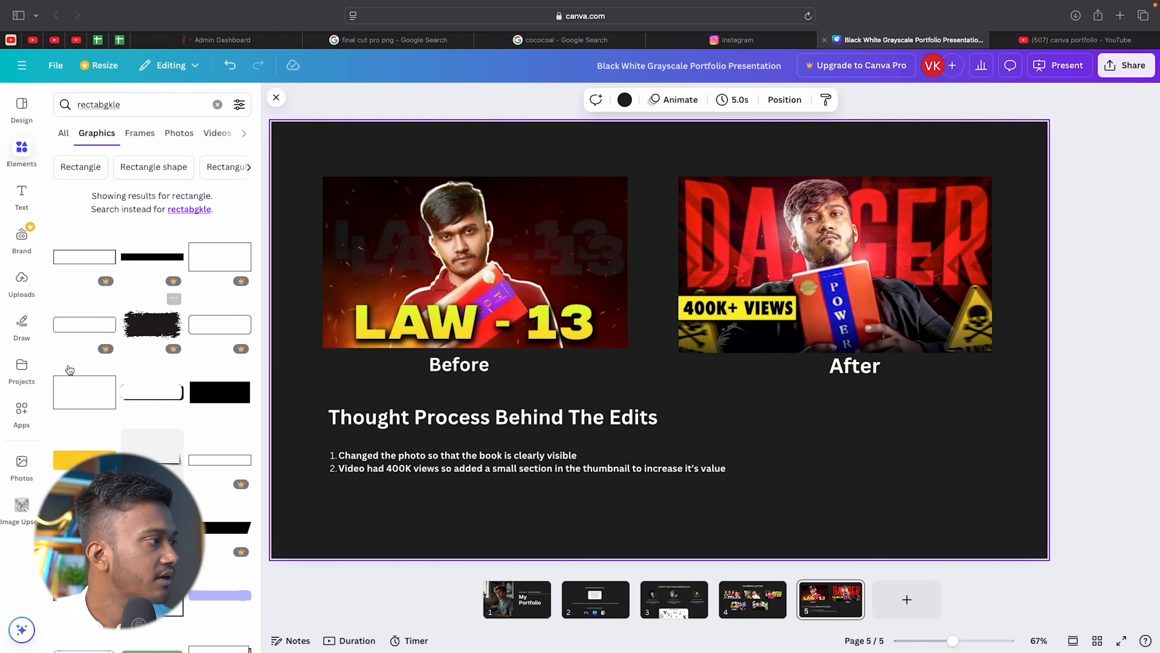
click(62, 378)
drag(703, 298, 930, 422)
drag(1044, 548, 994, 530)
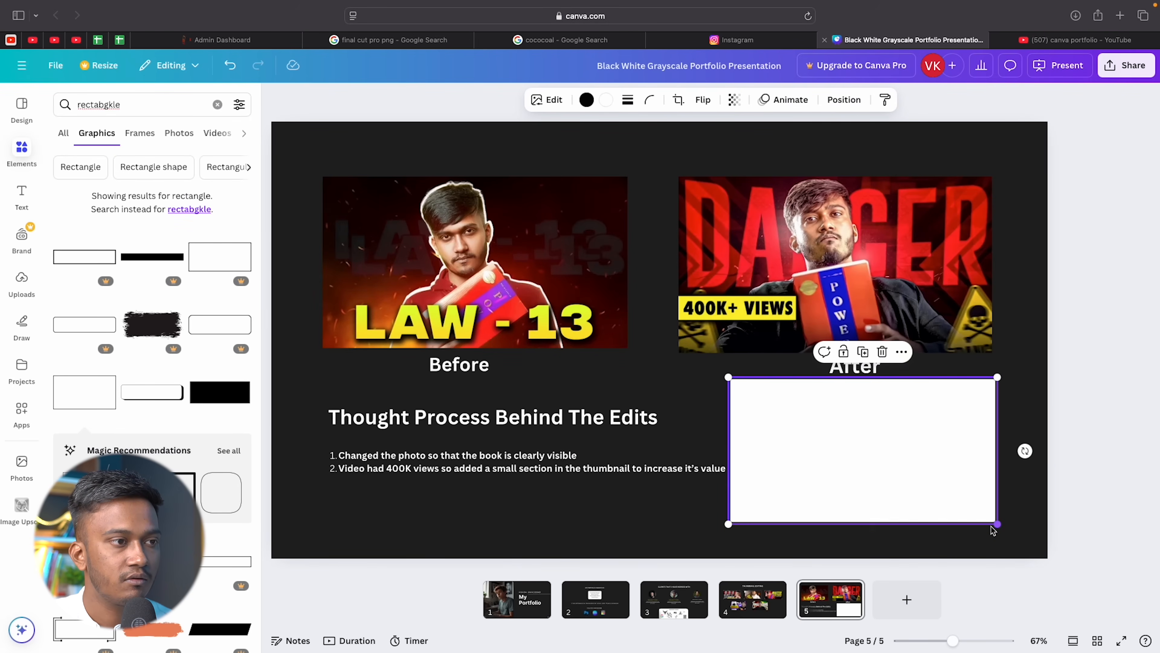
drag(920, 479, 934, 481)
click(1085, 416)
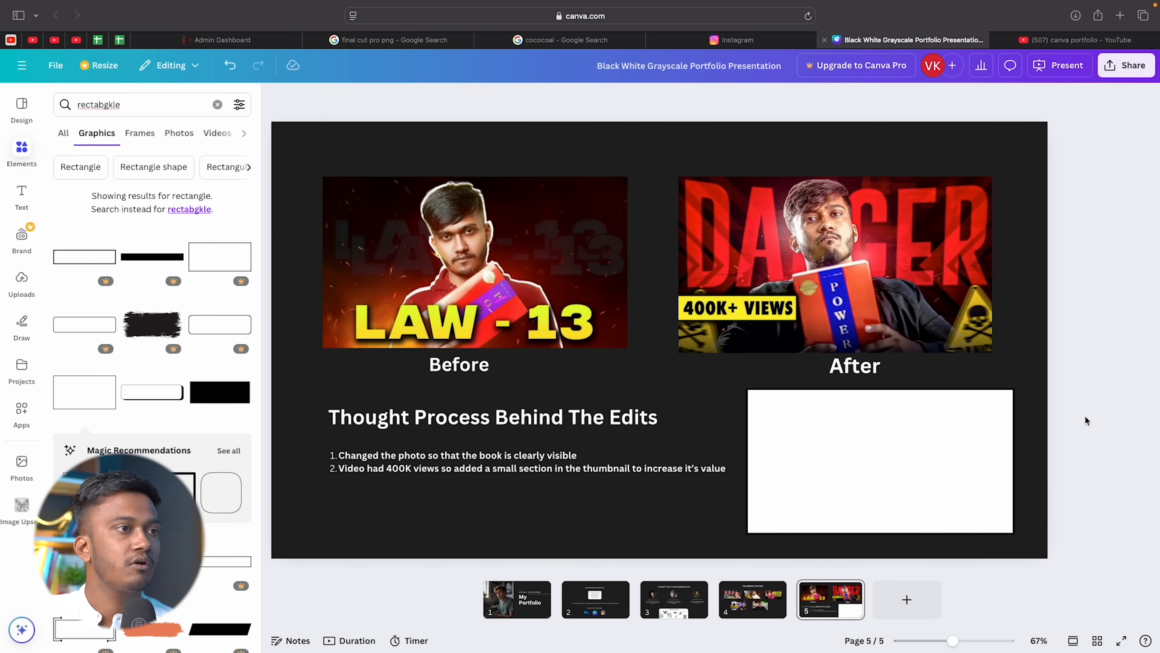
Sketch the DANGER thumbnail in blue pen on the white box, redrawing the box around 400K.
click(21, 324)
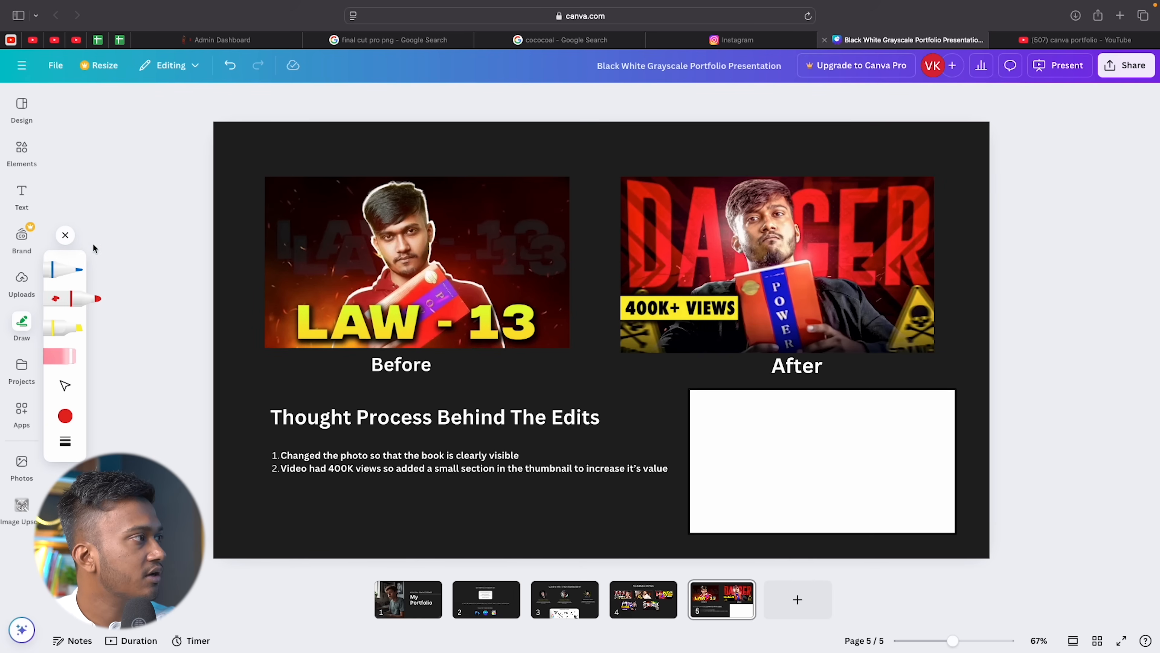
click(70, 277)
drag(699, 414, 859, 531)
mouse_move(886, 411)
mouse_down()
mouse_move(937, 402)
mouse_move(953, 428)
mouse_up()
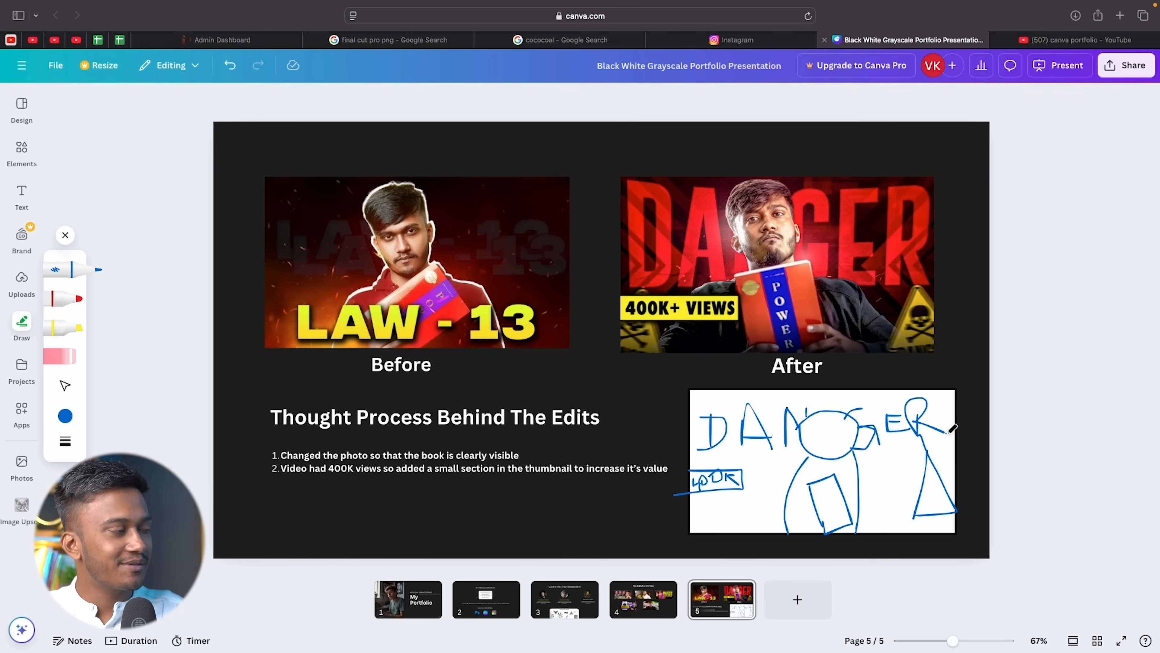
click(59, 356)
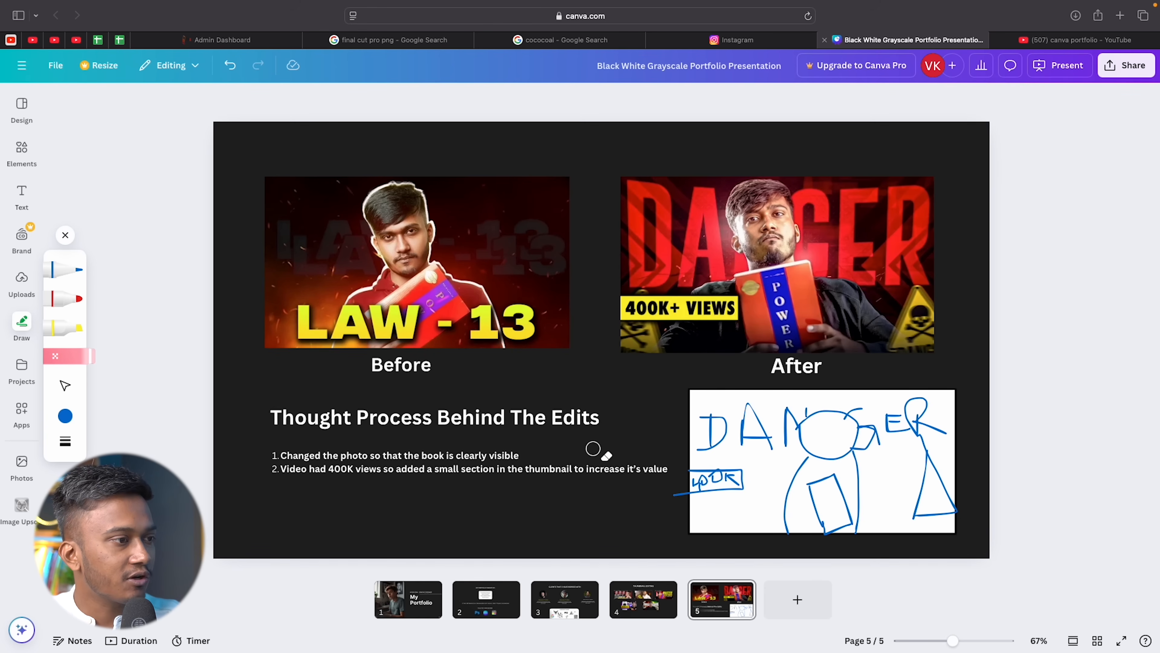
drag(675, 491, 676, 496)
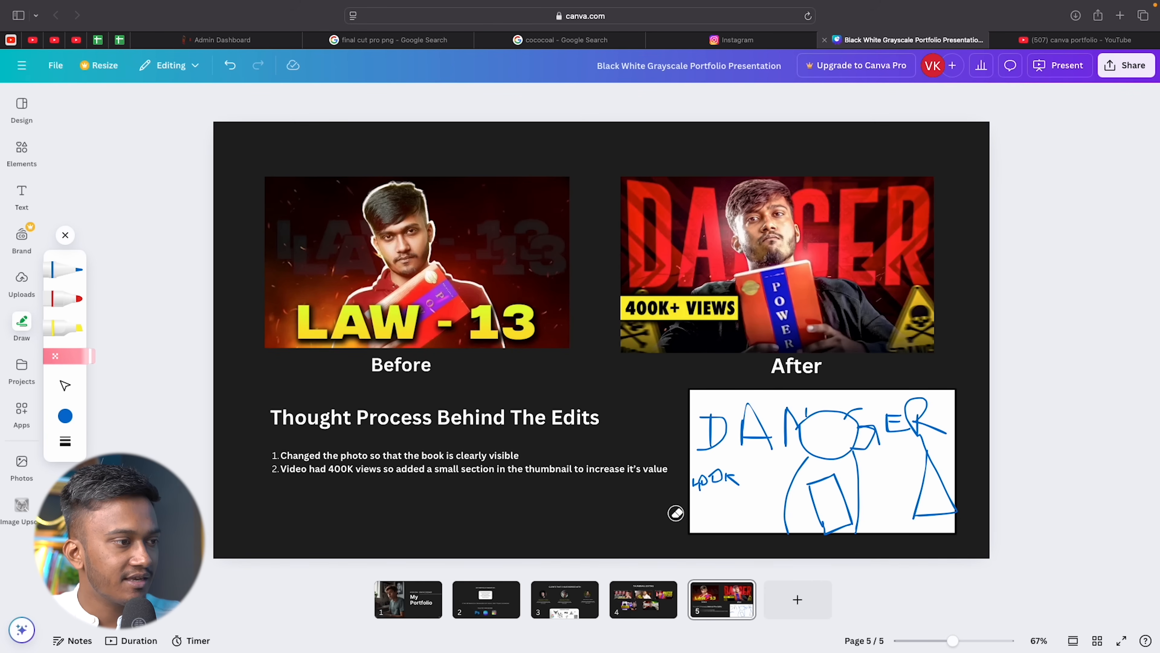
click(73, 274)
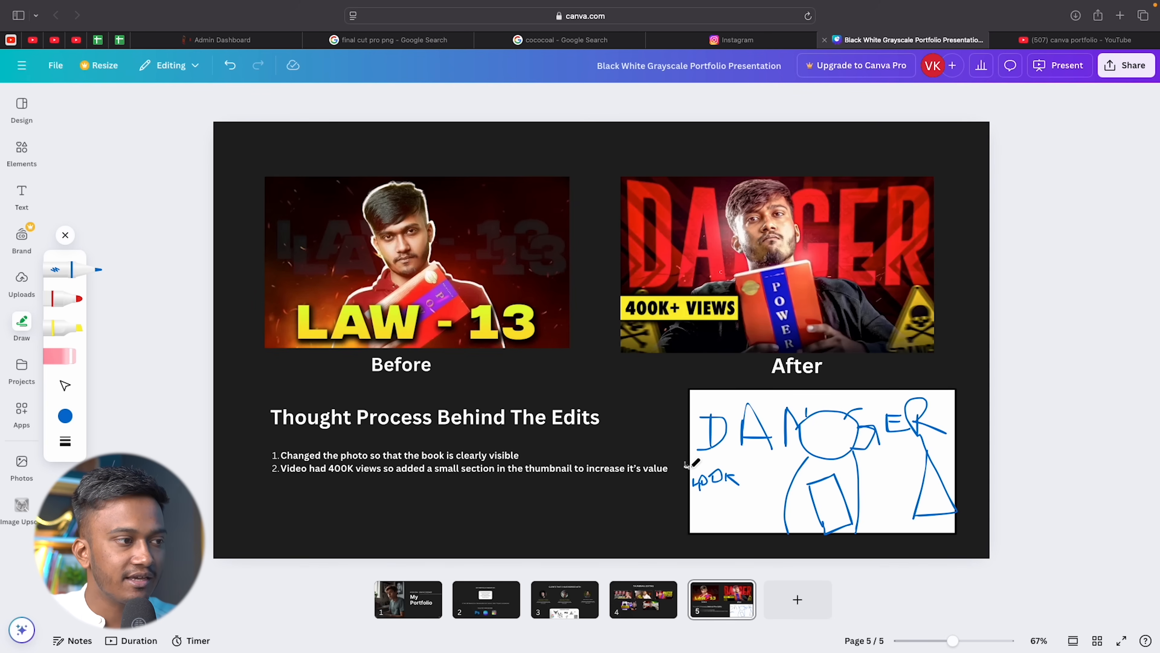
drag(741, 495, 689, 502)
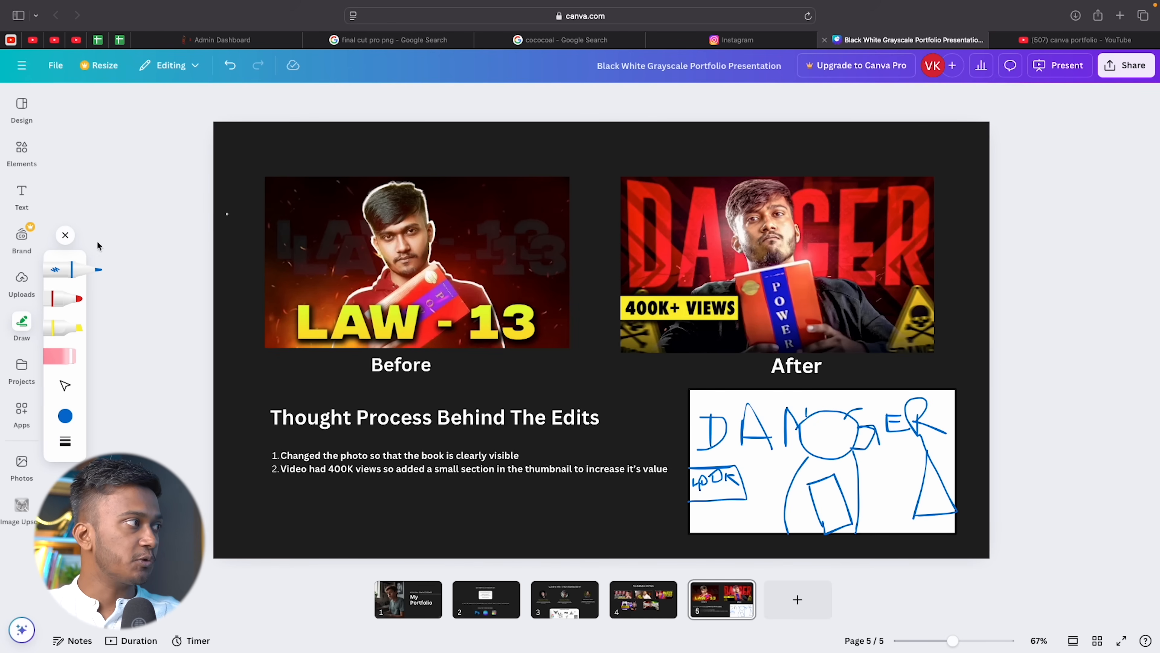
click(85, 271)
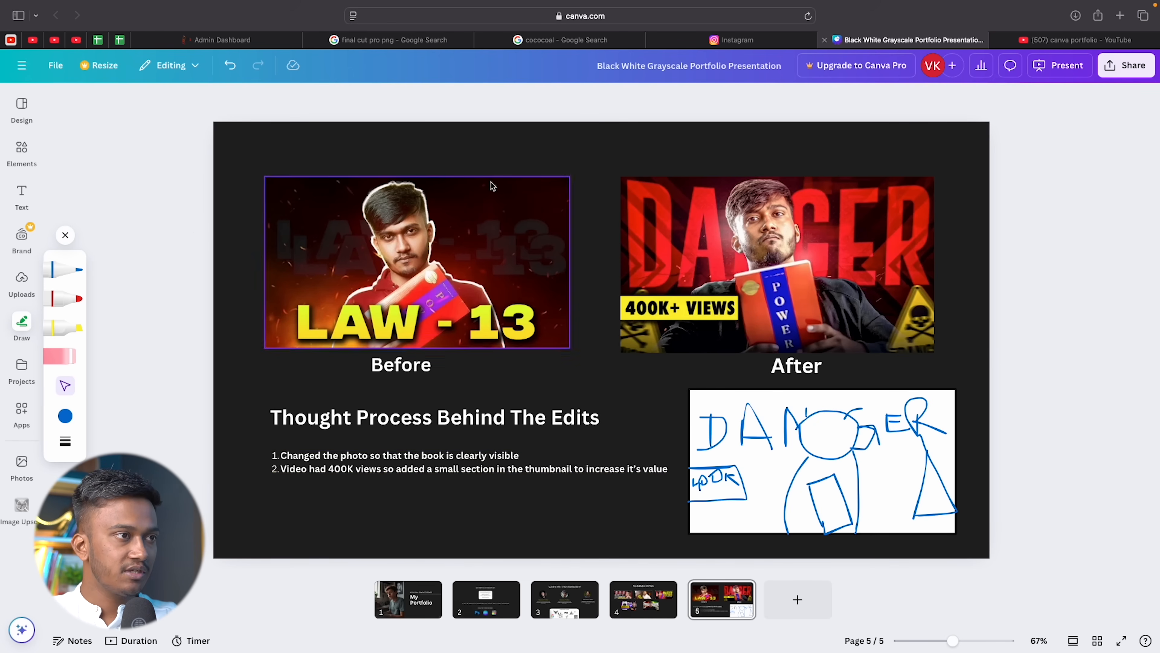
Add a new blank slide after the Before/After slide 5.
click(633, 613)
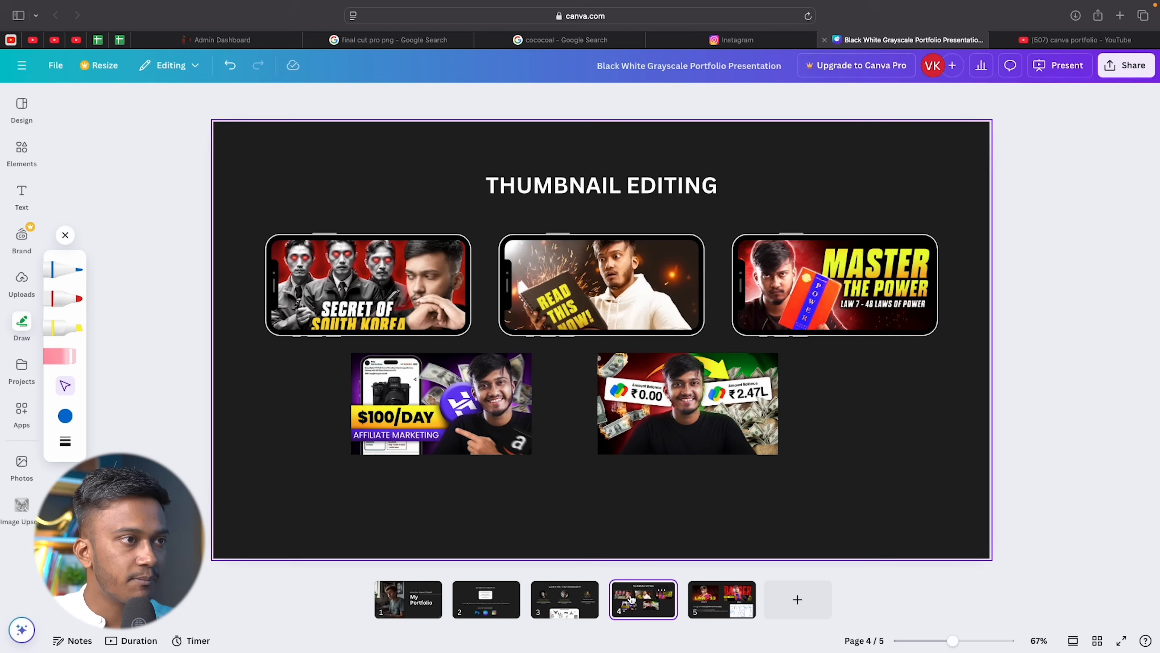
click(708, 601)
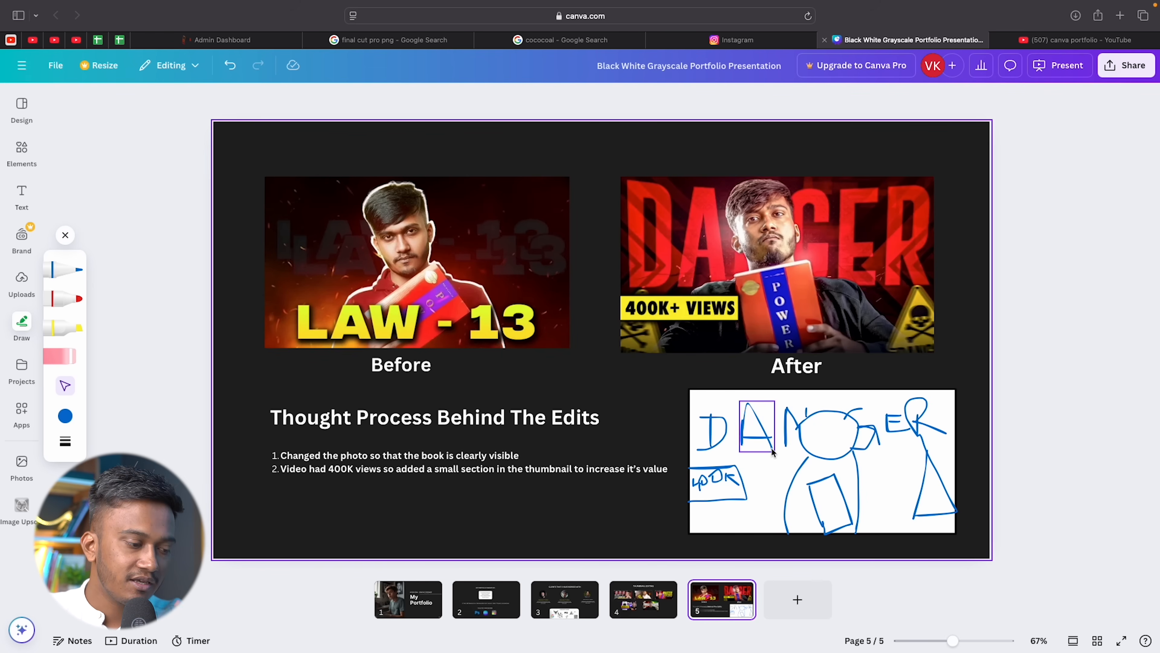
click(797, 609)
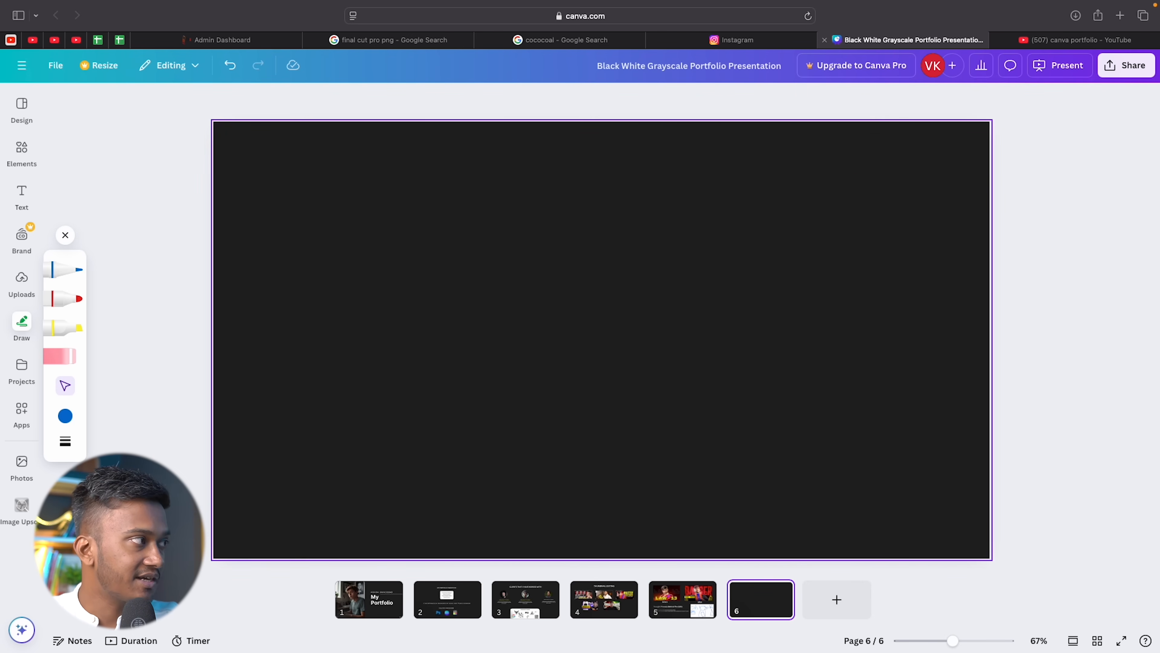
Add a RESULTS heading centred at the top of slide 6.
click(29, 199)
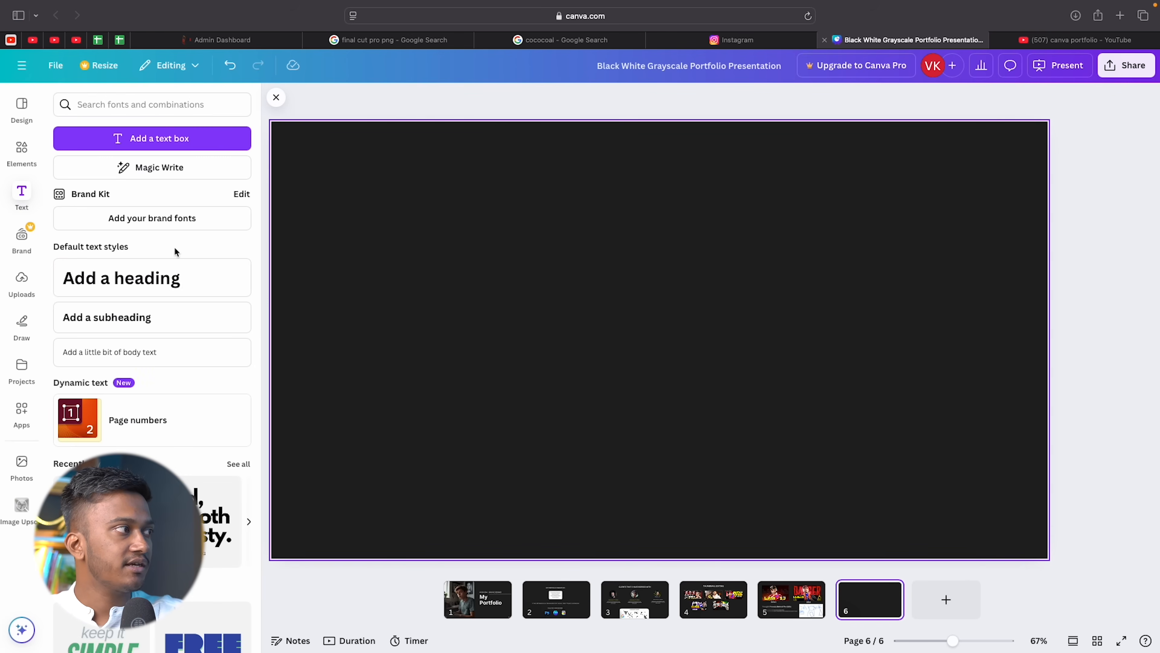
click(161, 290)
text(RESULTS)
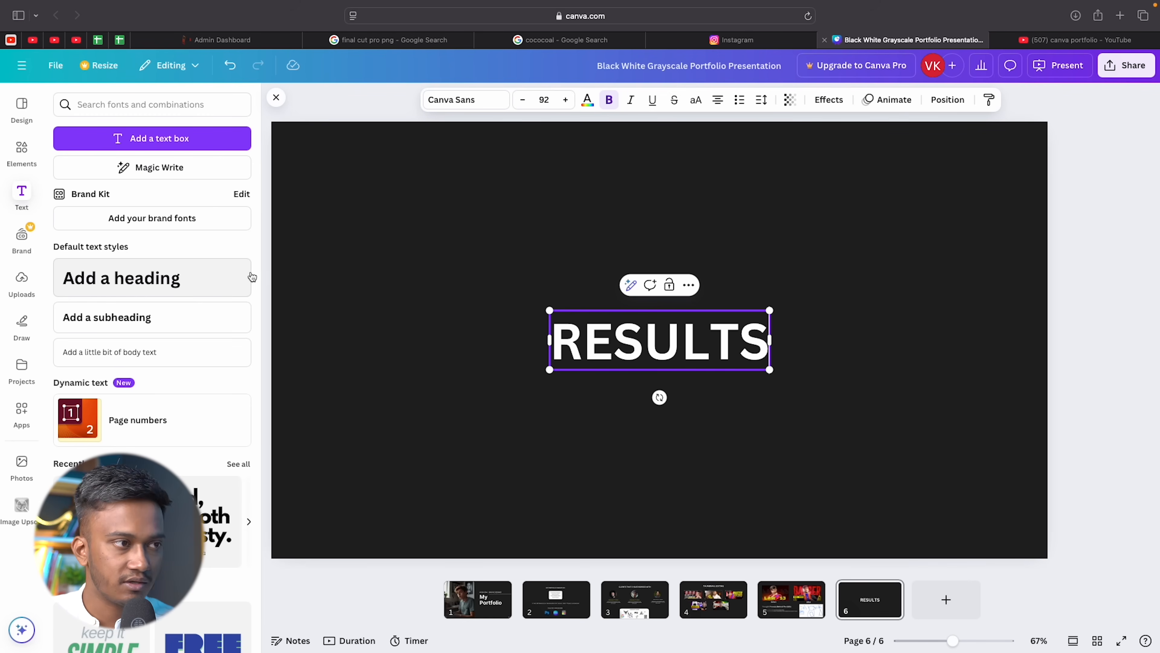
drag(667, 336, 709, 197)
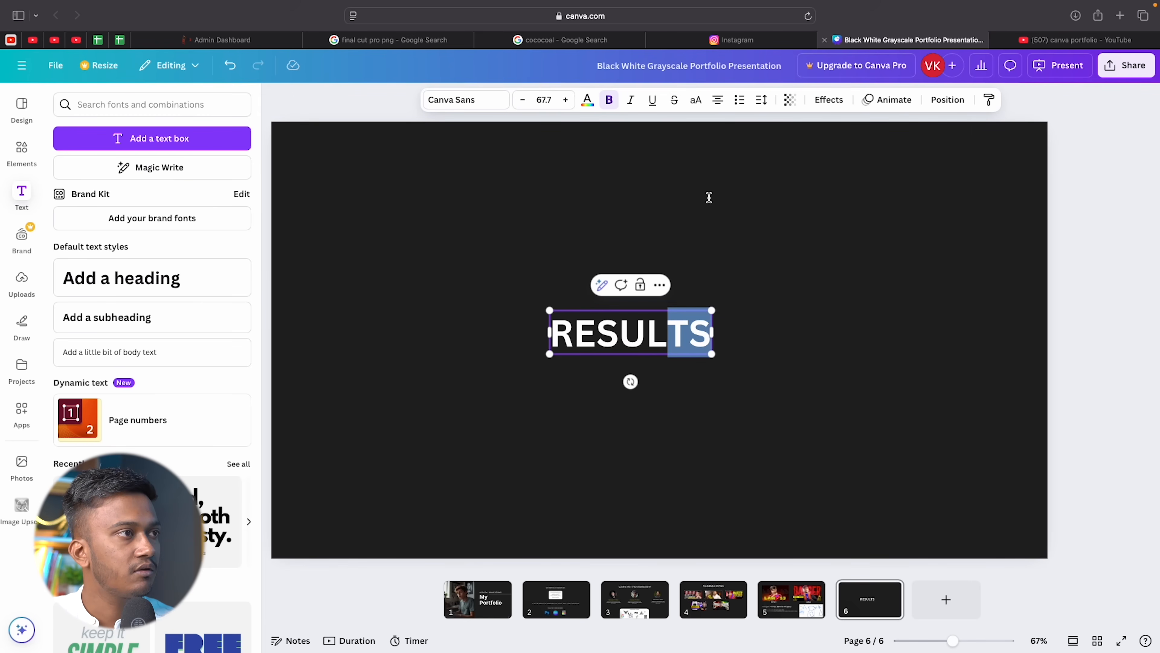
click(710, 200)
drag(631, 354, 658, 212)
click(714, 269)
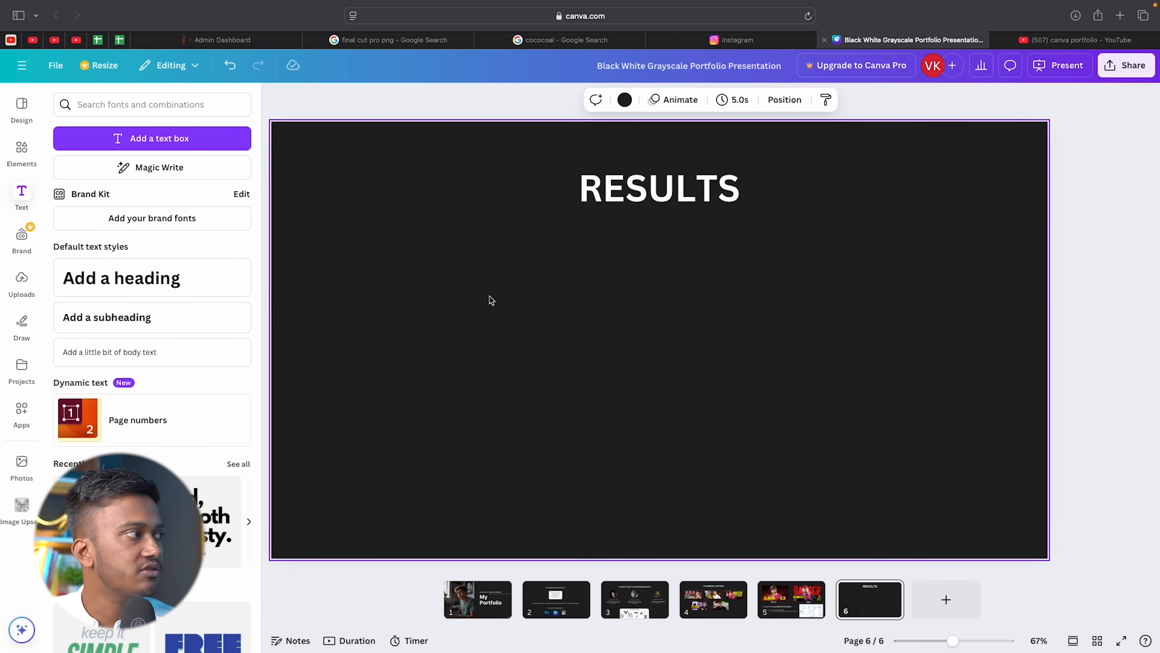
click(1069, 40)
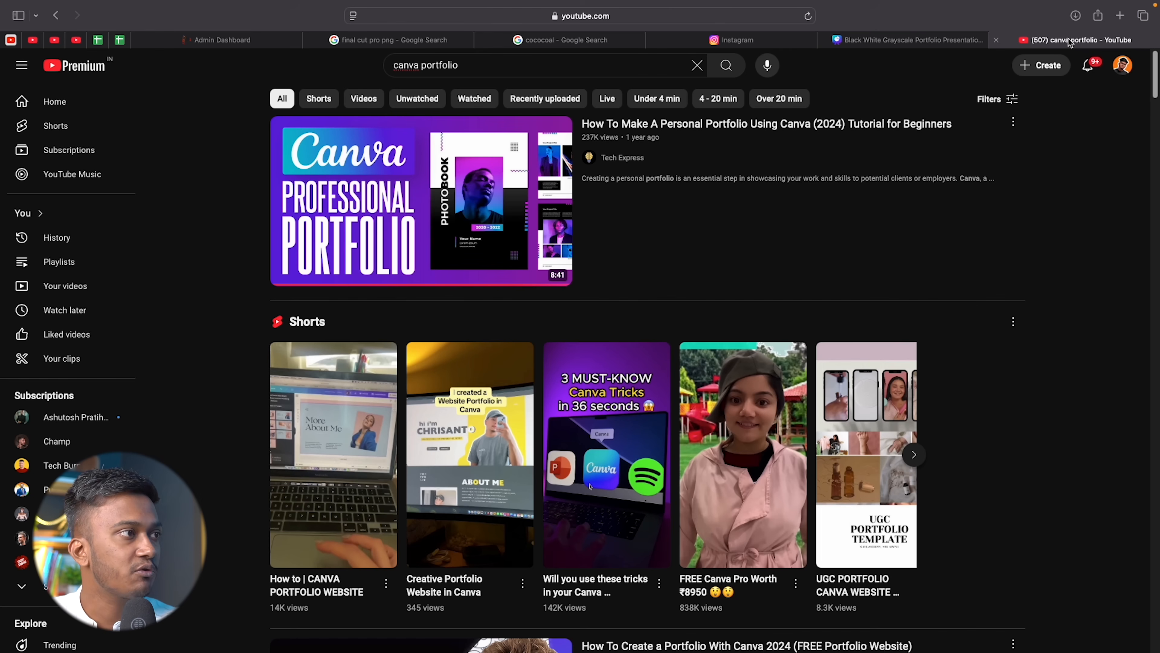
Open your own YouTube channel's videos, sorted by Popular.
click(1122, 65)
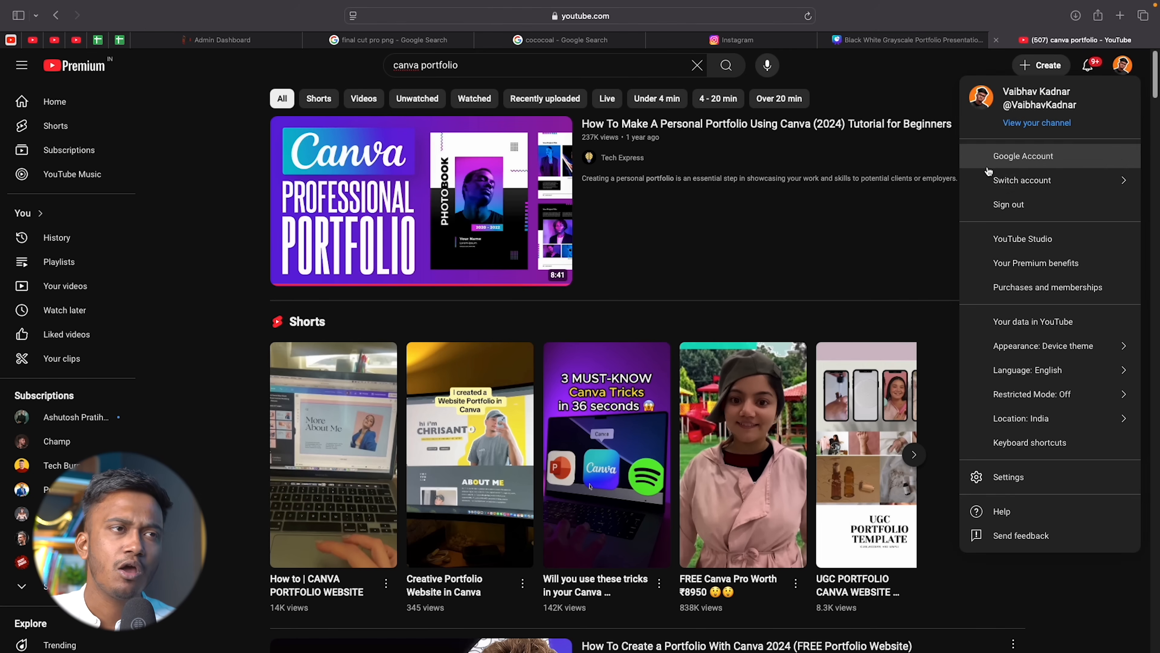
click(1062, 126)
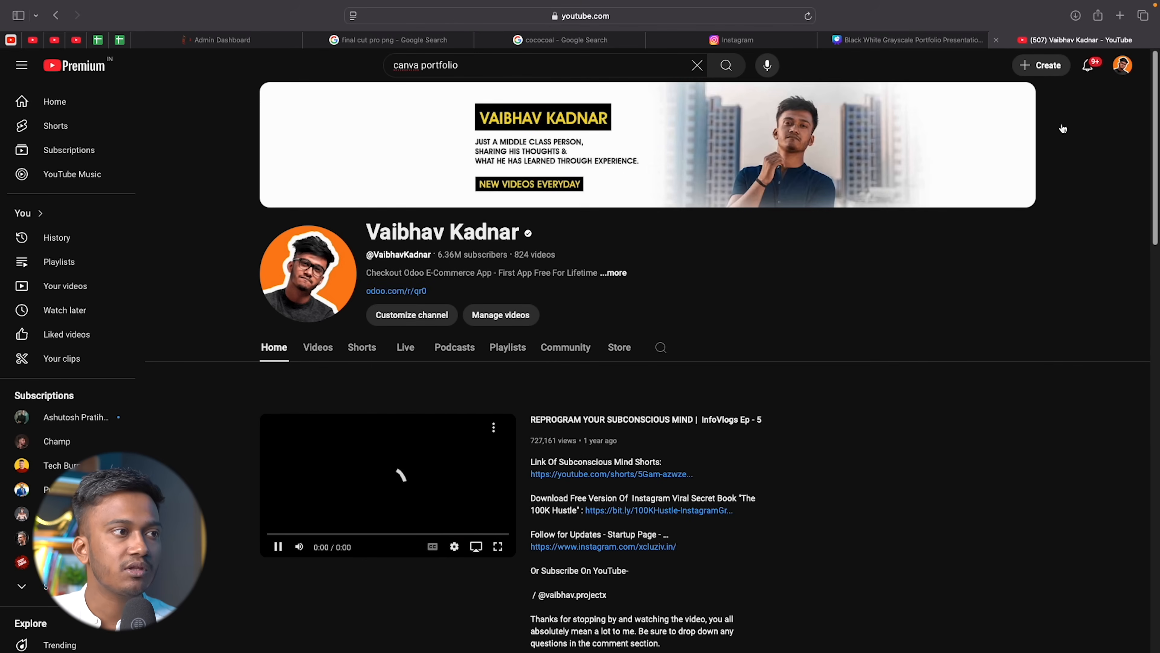
click(353, 421)
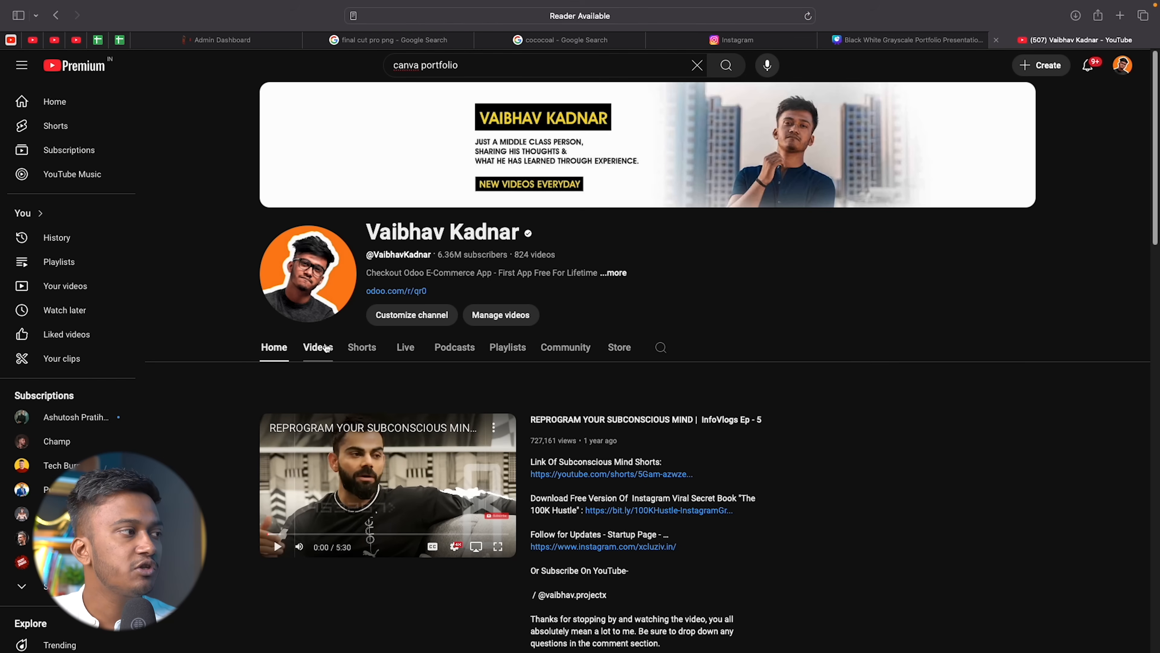
click(345, 348)
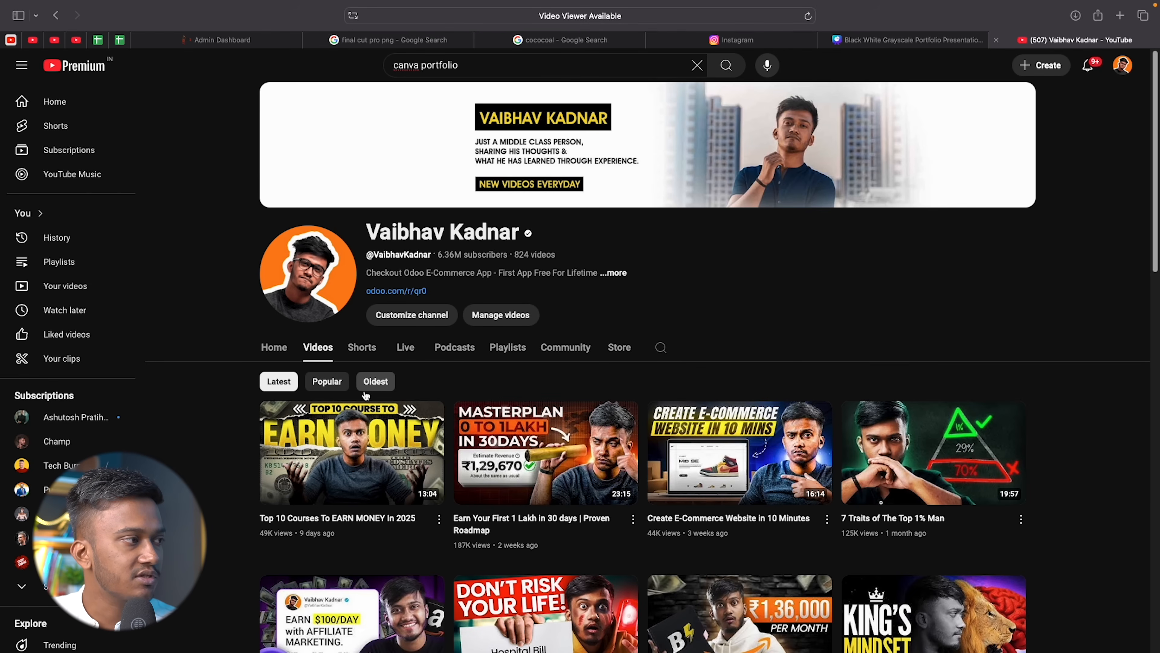
click(327, 382)
Screenshot the top row of video thumbnails and go back to Canva.
scroll(601, 345, down, 3)
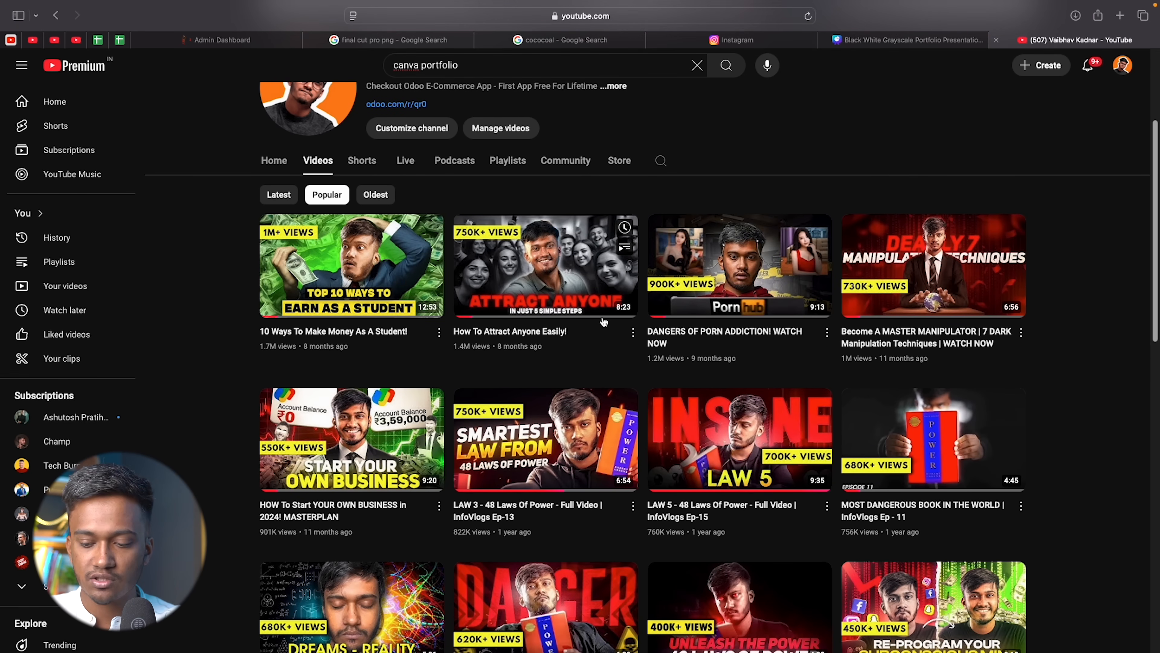
drag(250, 207, 1045, 371)
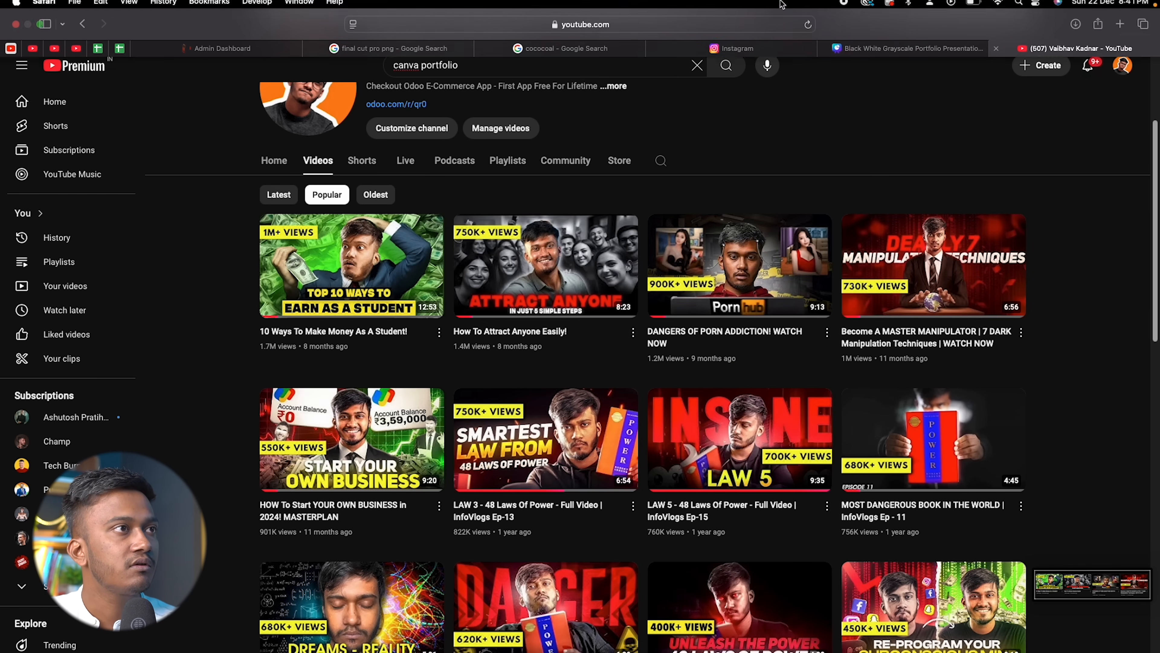
click(854, 55)
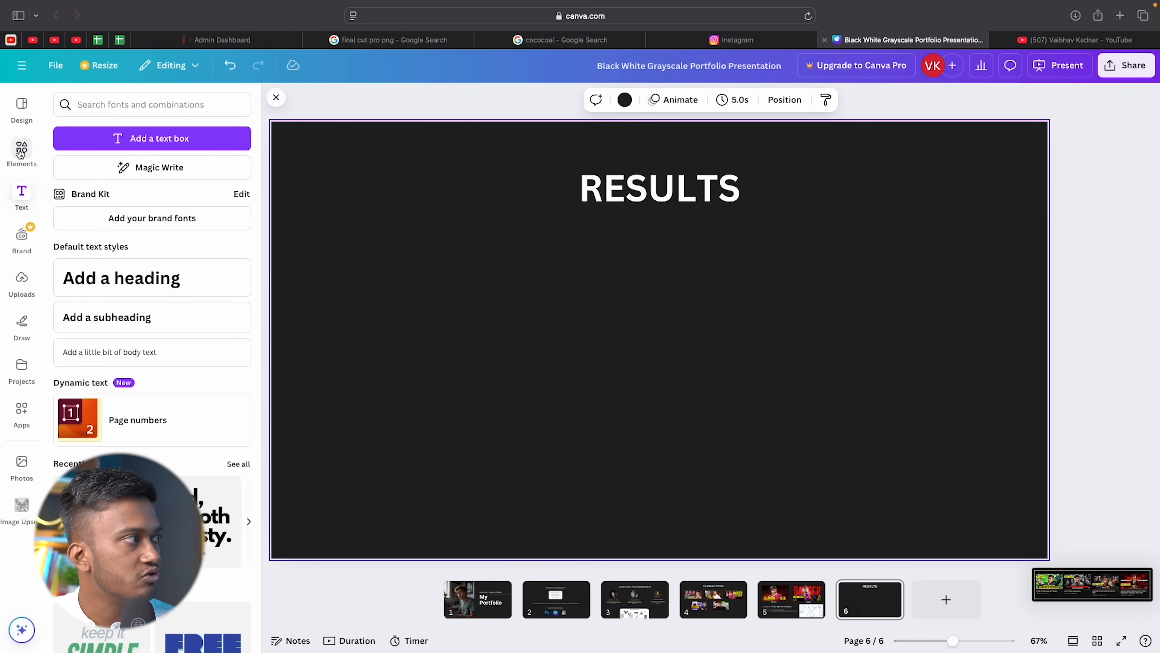
Paste the YouTube thumbnails screenshot onto the RESULTS slide, sized under the heading.
click(22, 280)
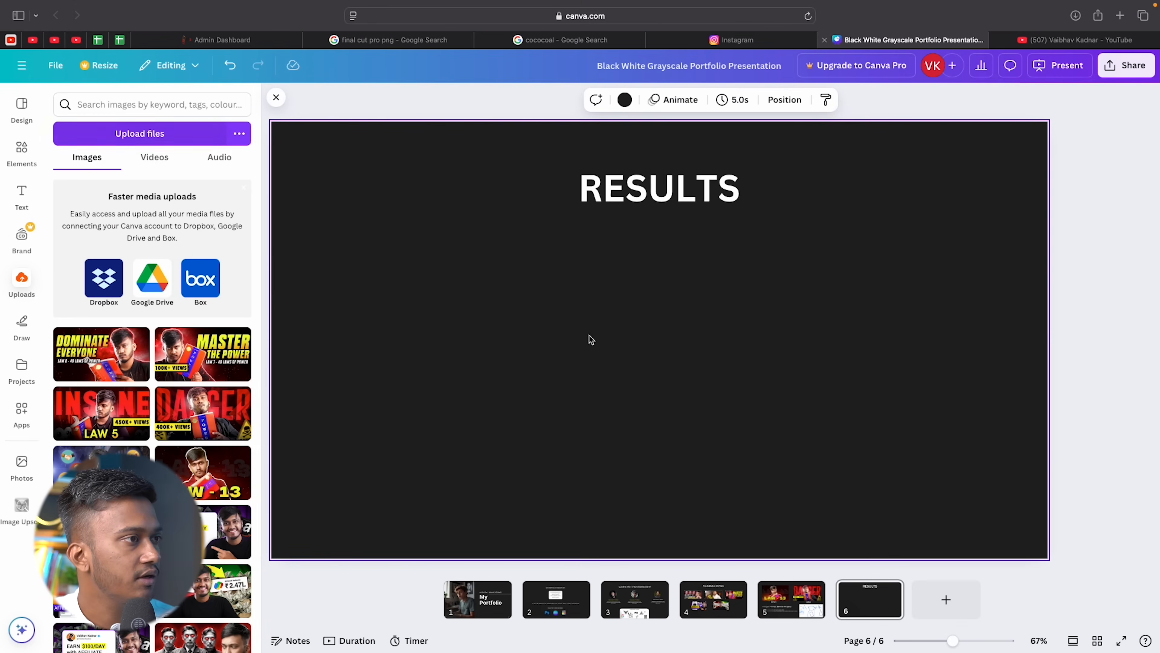
key(super+v)
drag(646, 297, 630, 324)
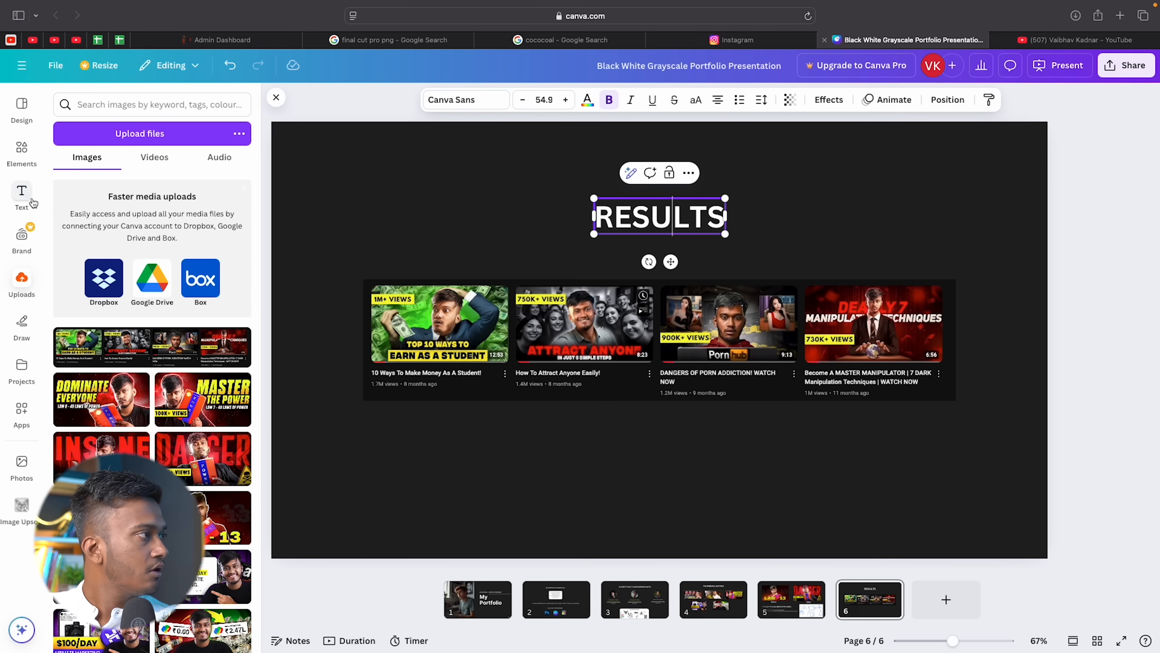
Add the caption 'Videos Have Gained Over 7 Million Views With My Work' below the thumbnails, then add a blank slide.
click(28, 201)
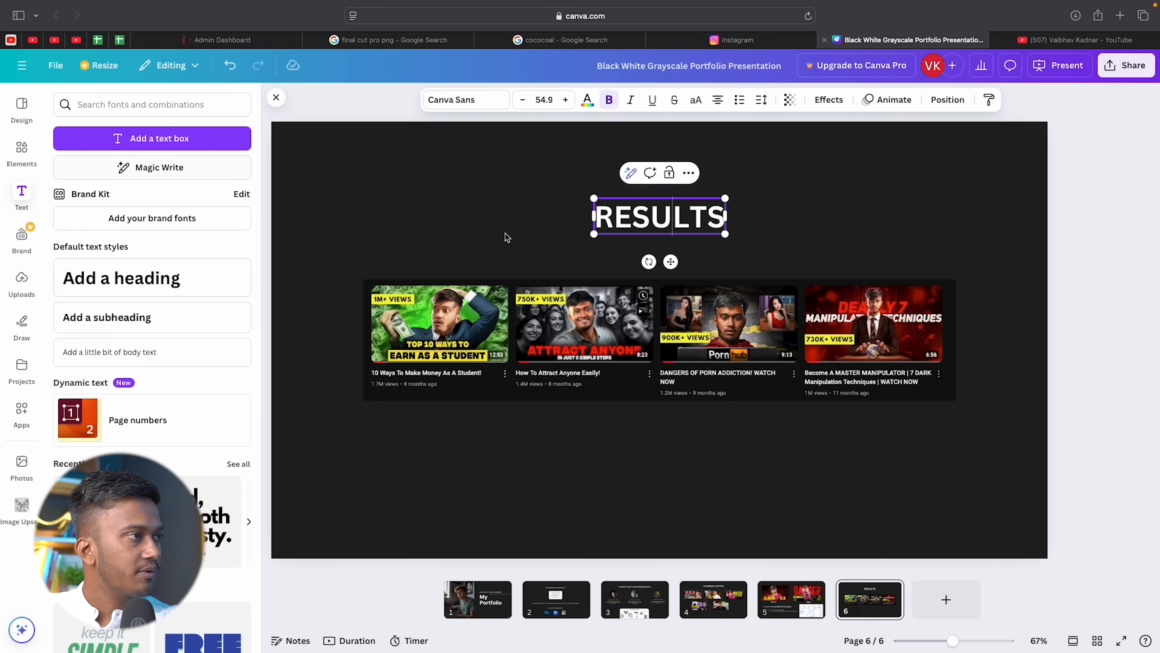
click(107, 317)
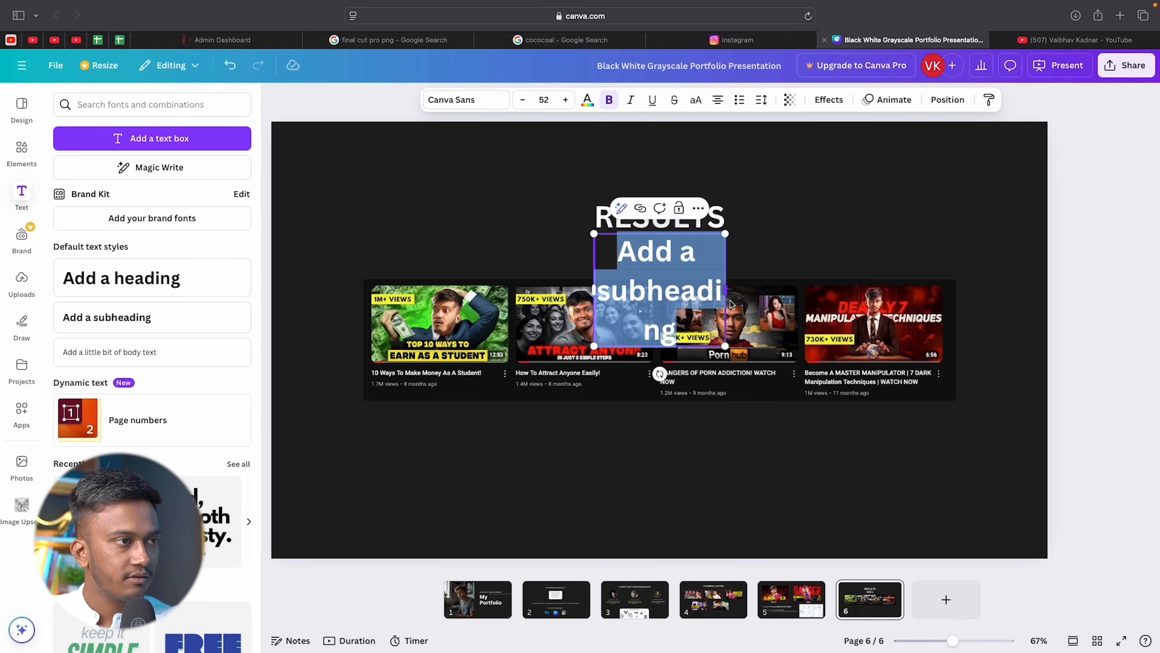
drag(728, 297, 948, 297)
drag(777, 256, 663, 506)
text(Videos Have Gained Over  7 Million Views With My Work)
click(900, 497)
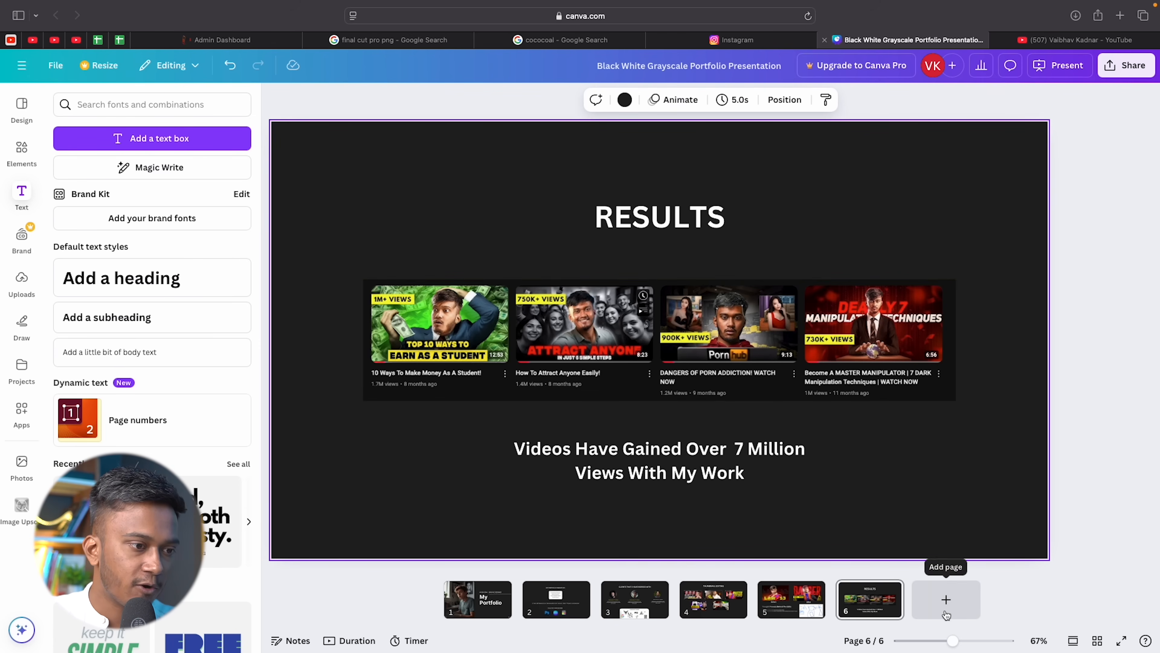
click(944, 601)
Add a heading on slide 7 reading 'Connect With Me', replacing the initial 'Contact'.
click(150, 280)
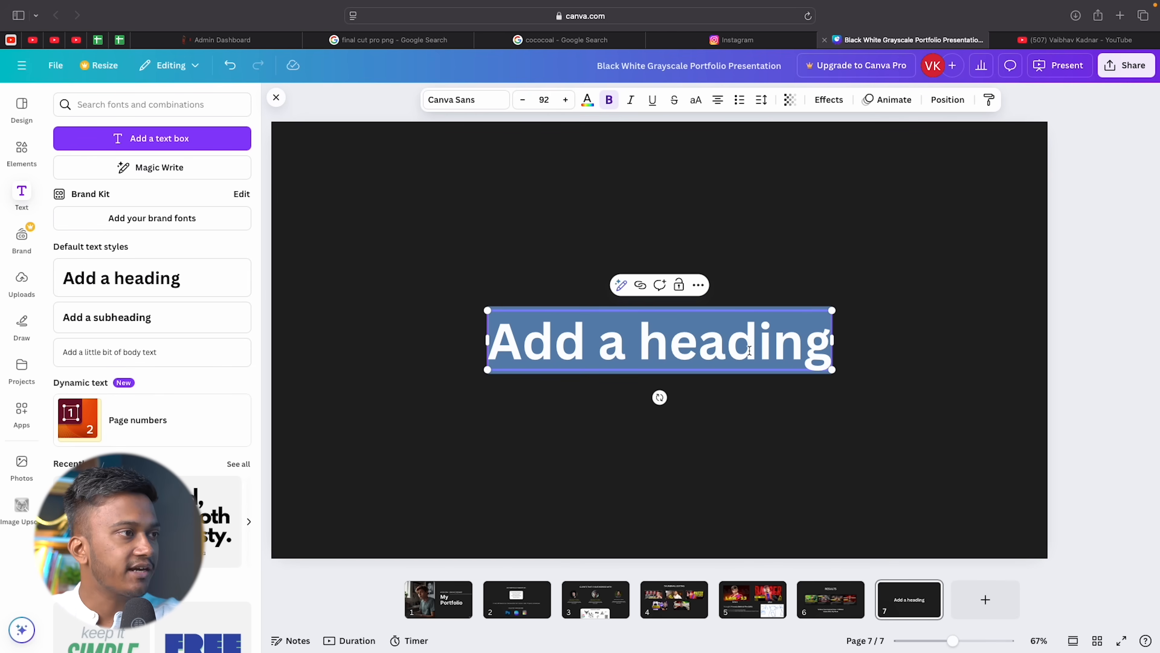
text(Contact)
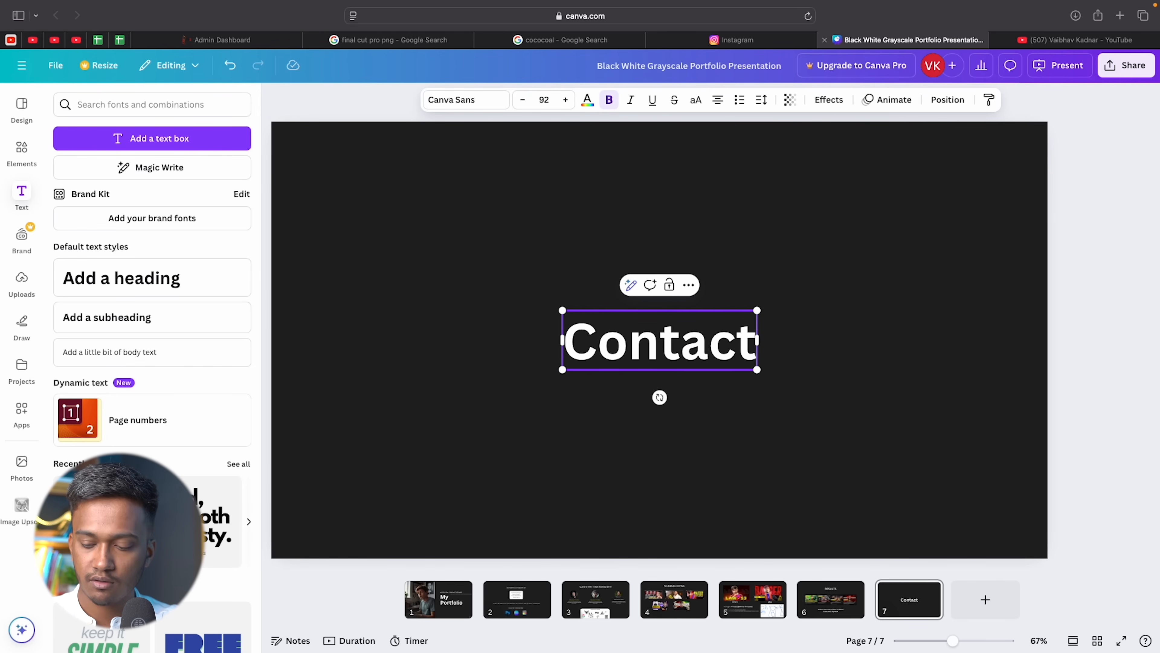
key(super+a)
text(Connect)
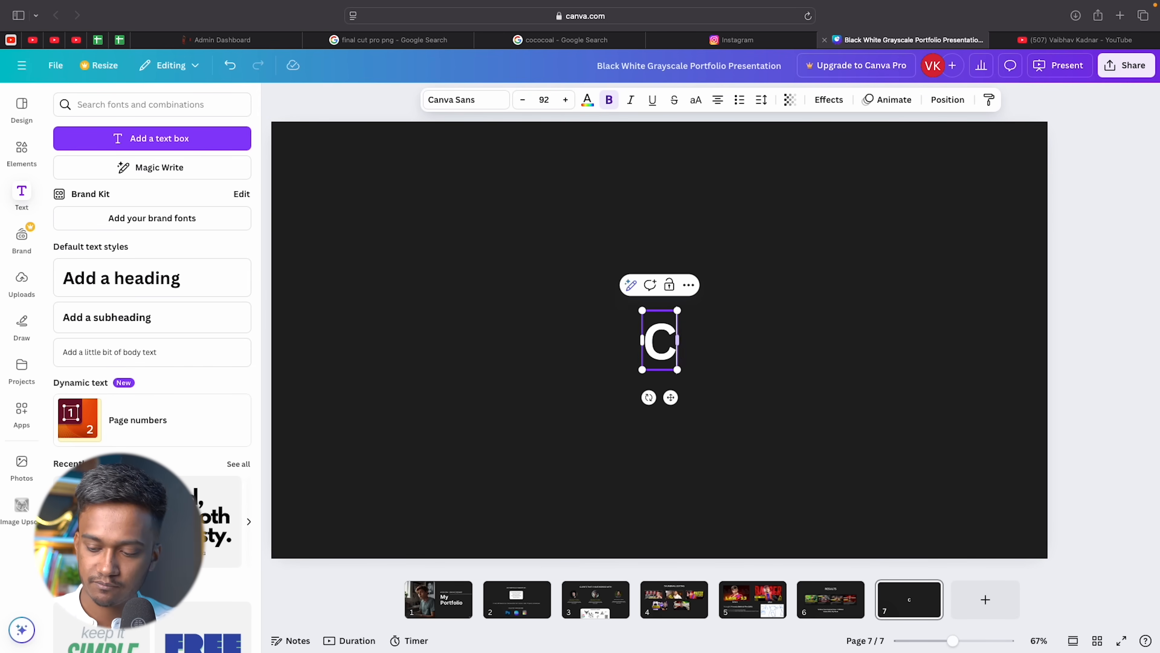
text( With Me)
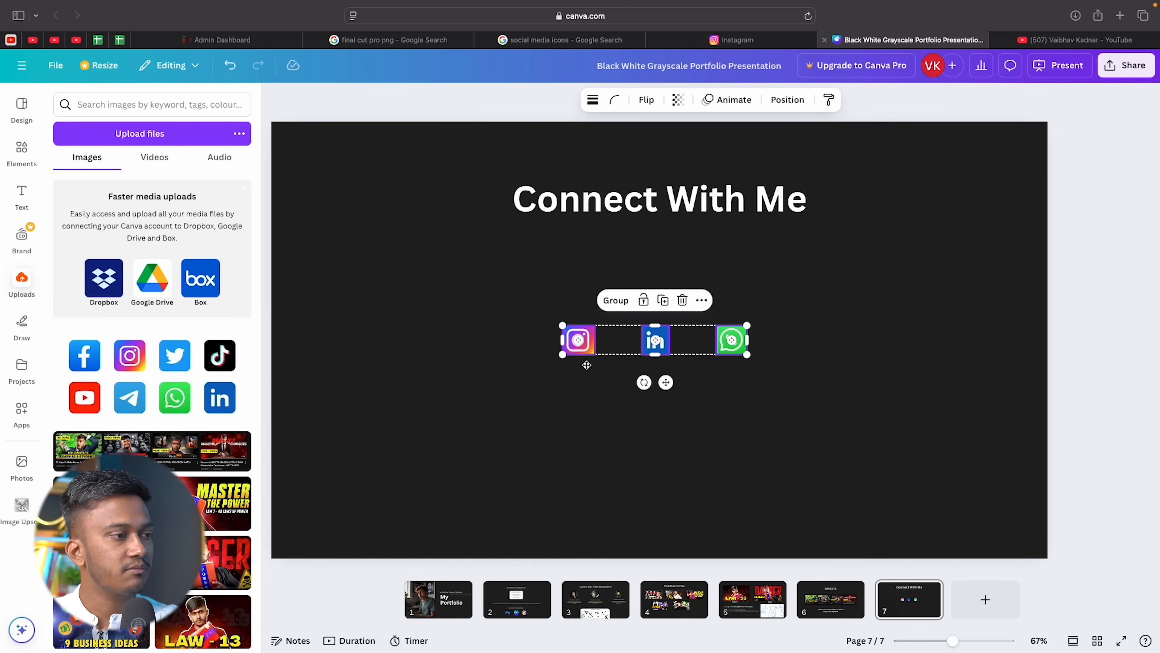
Move the Instagram, LinkedIn and WhatsApp icon group down into a centred row.
drag(586, 365, 592, 432)
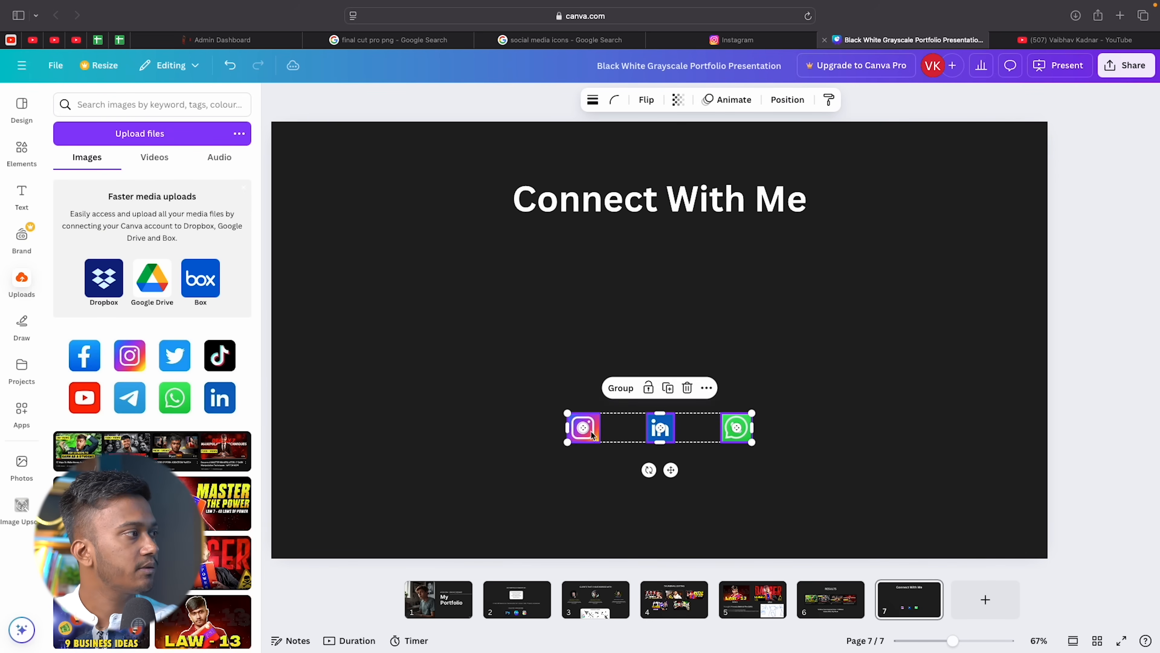
click(456, 334)
click(27, 323)
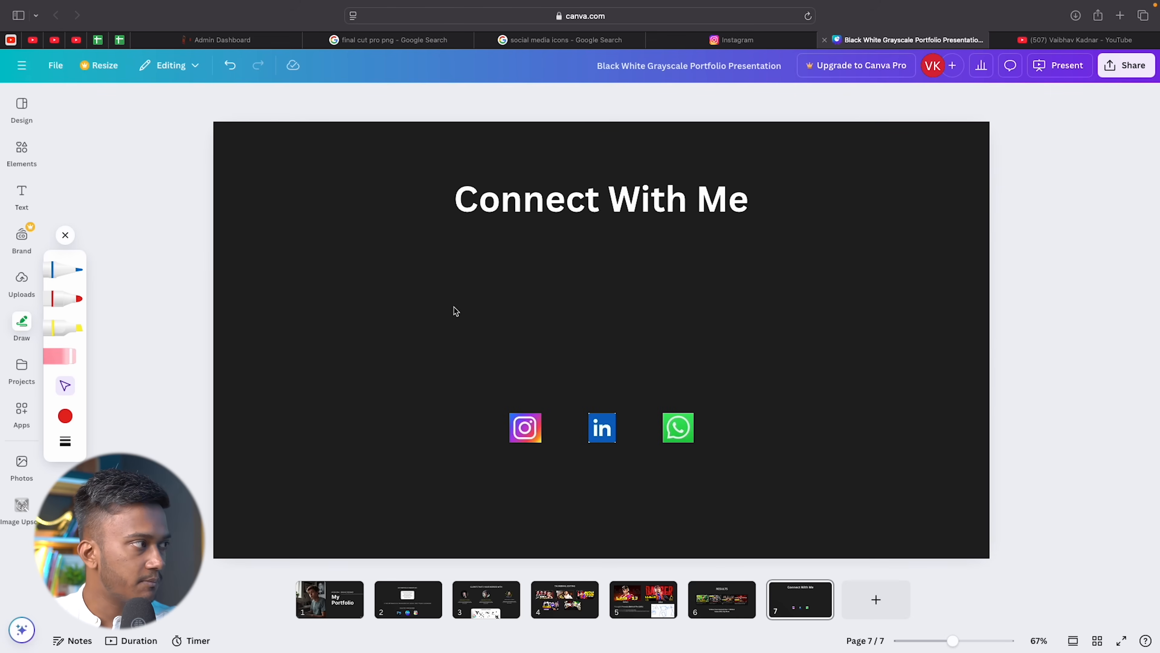
click(22, 195)
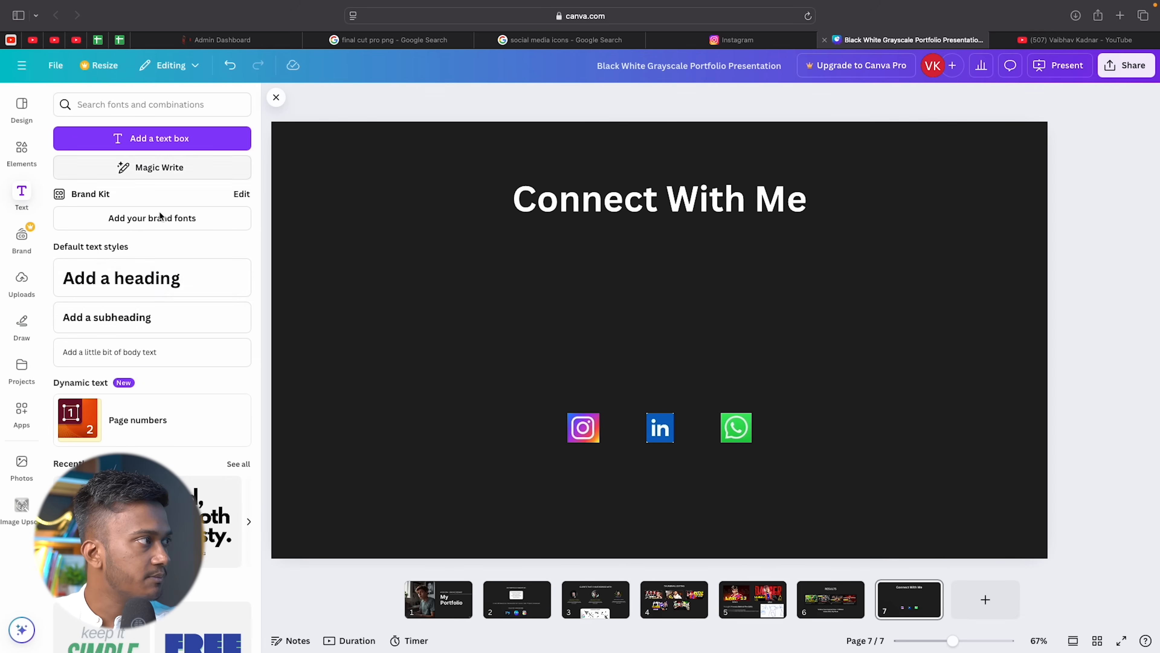
Add a one-line subtitle with the designer's name and 'GRAPHIC DESINGER', centred under Connect With Me.
click(161, 277)
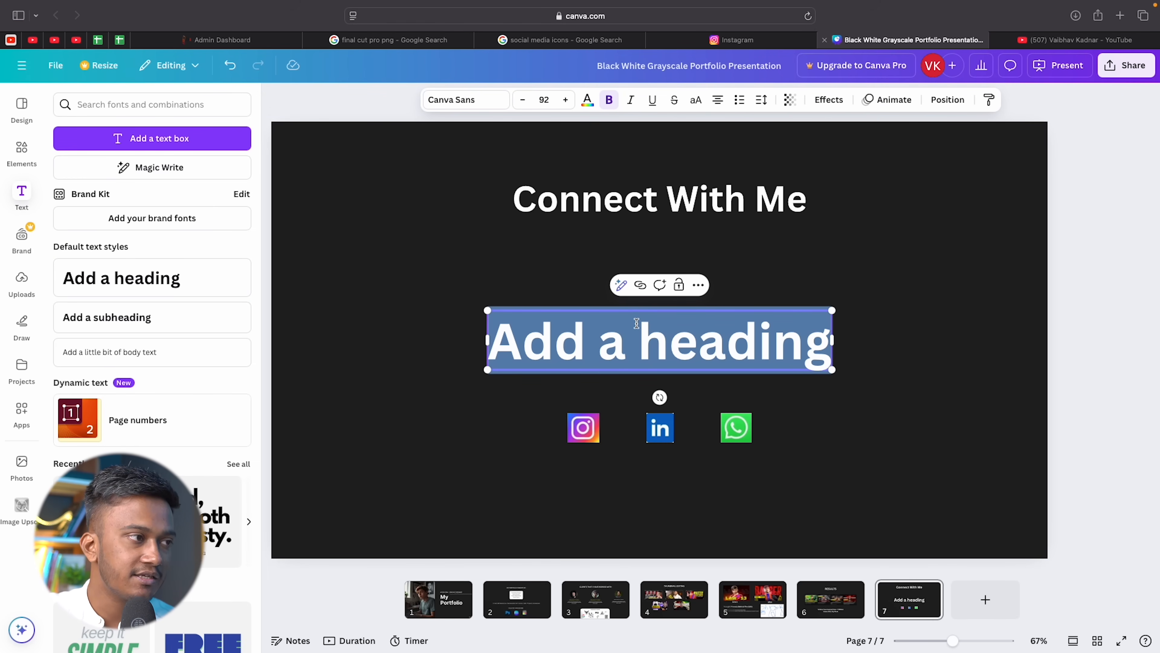
text(AYU)
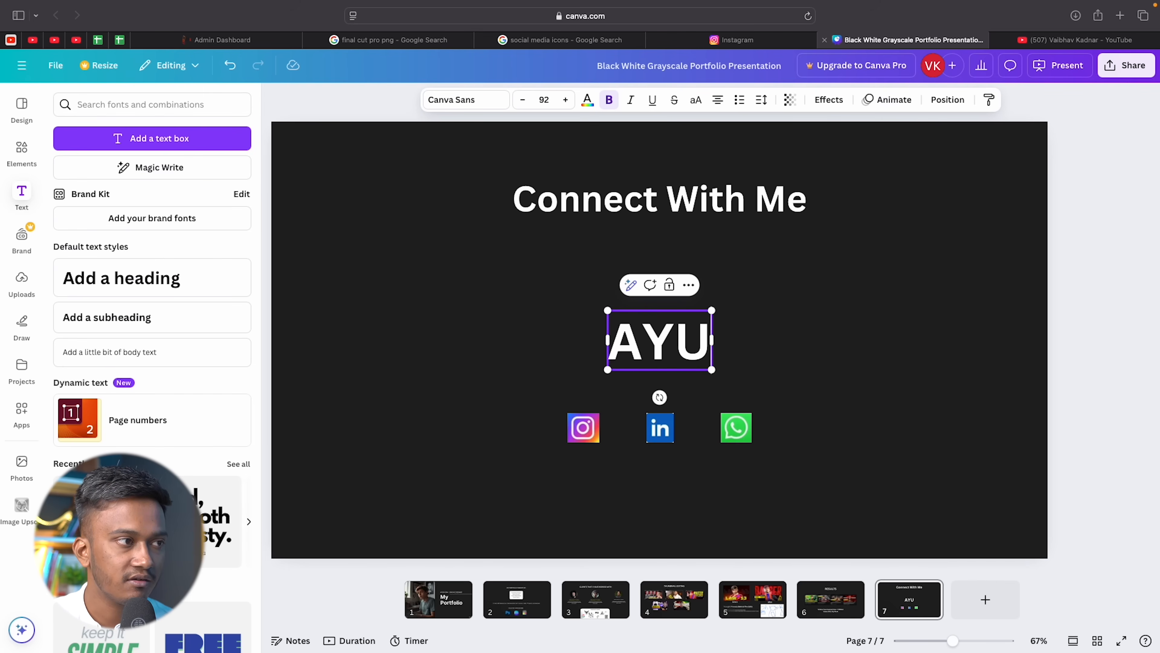
text(SH SONI)
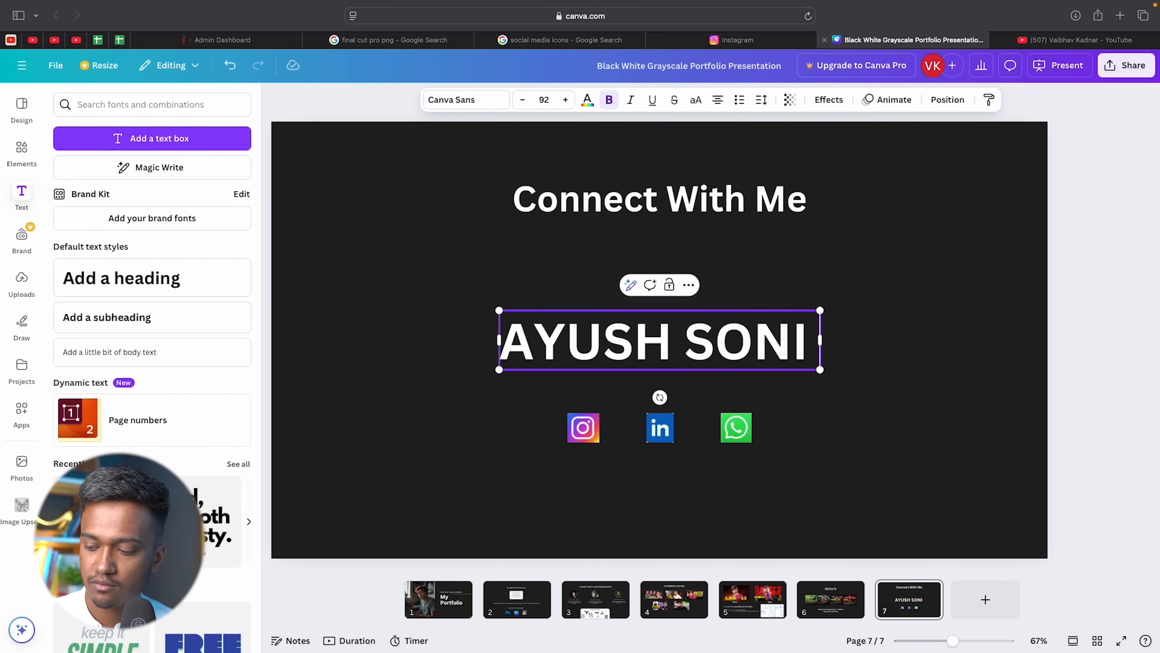
text( - GRAPH)
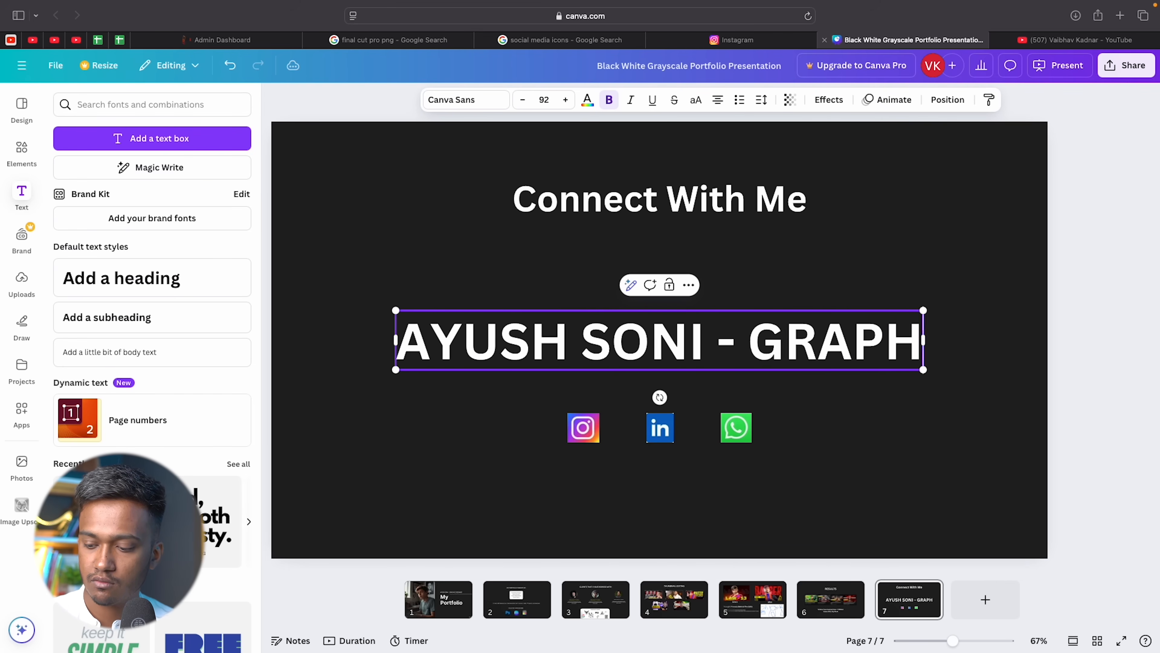
text(IC DESINGER)
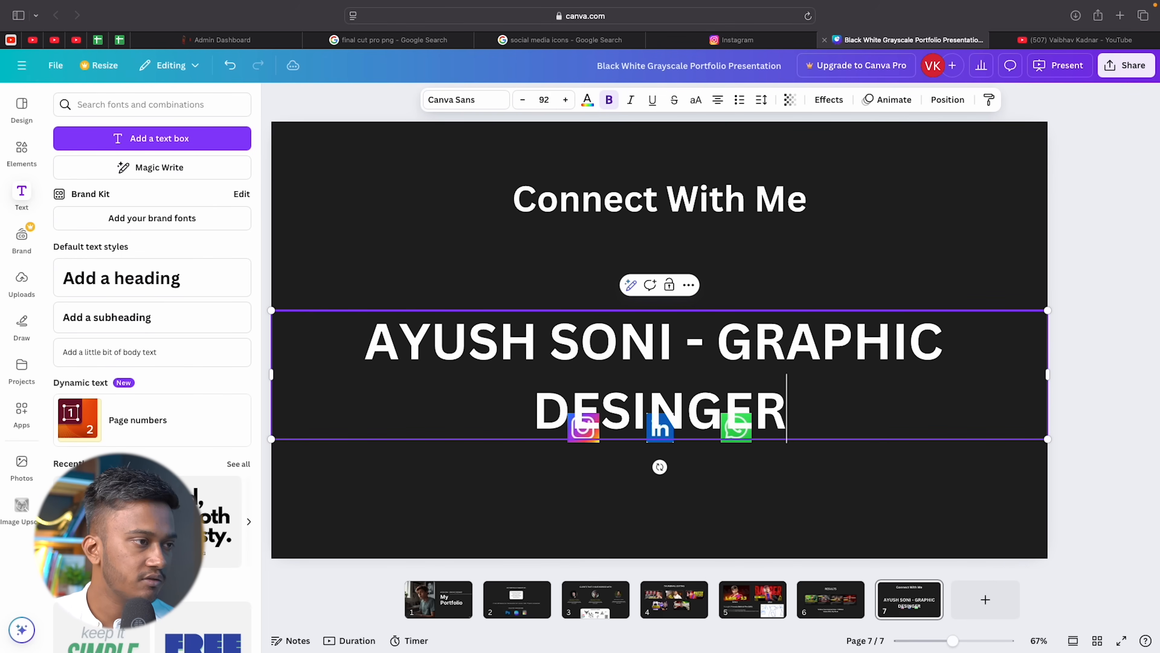
key(alt+shift+Left)
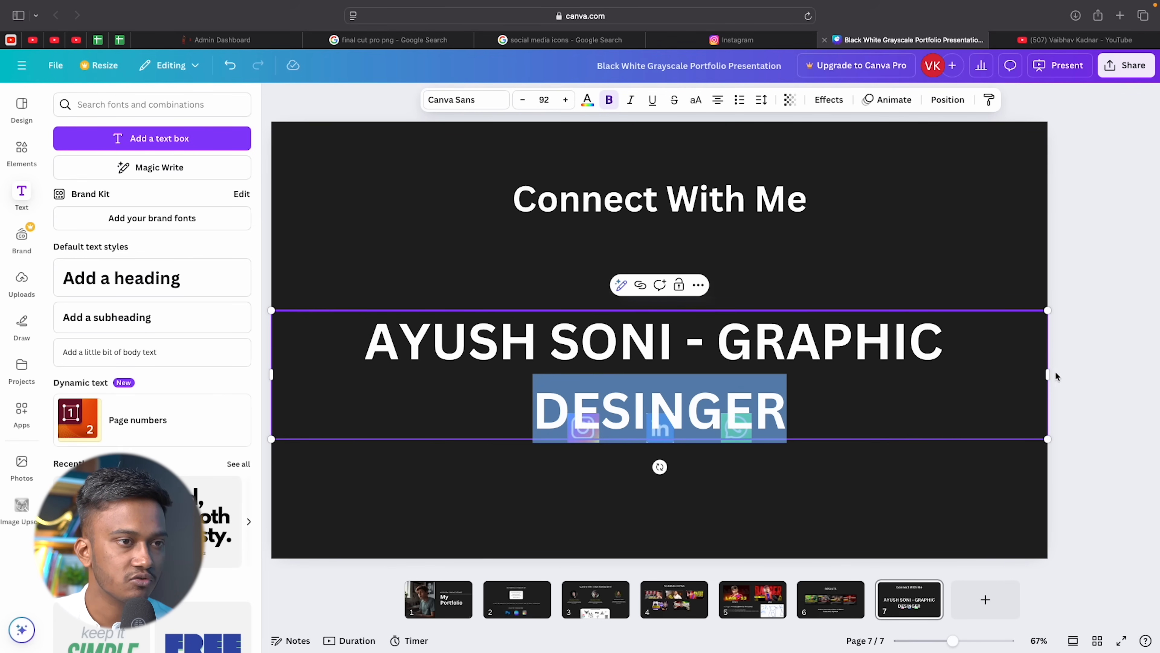
drag(1049, 375, 578, 330)
drag(433, 360, 681, 312)
click(689, 324)
click(818, 270)
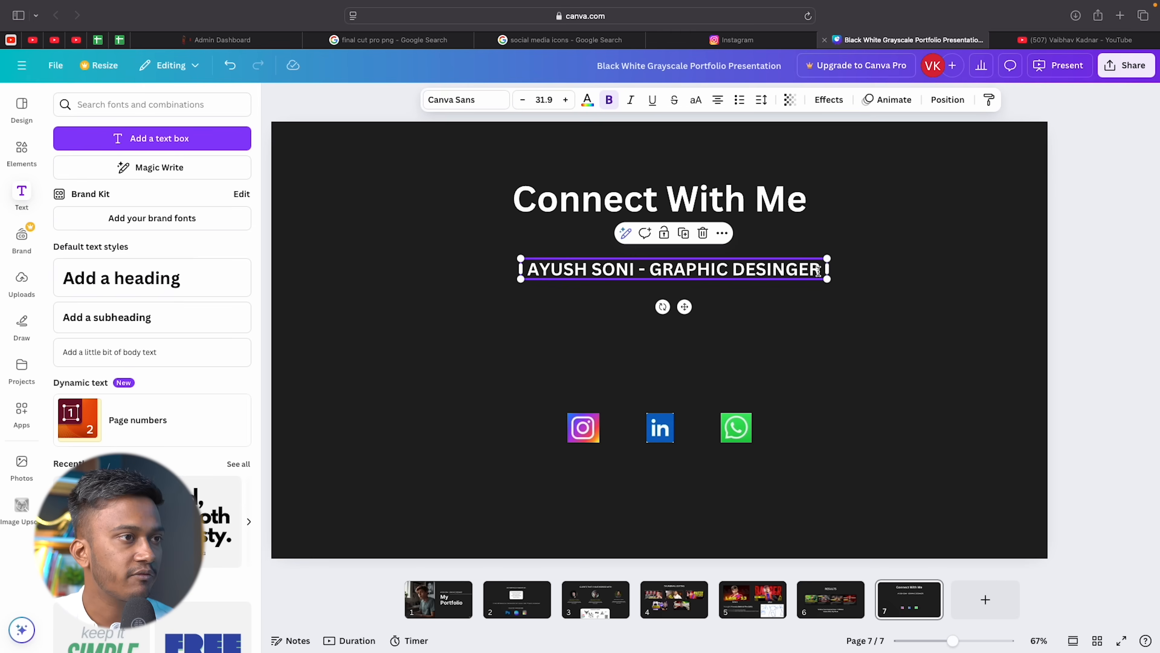
Add a location line and a 'Phone no:' line below the job title.
key(Return)
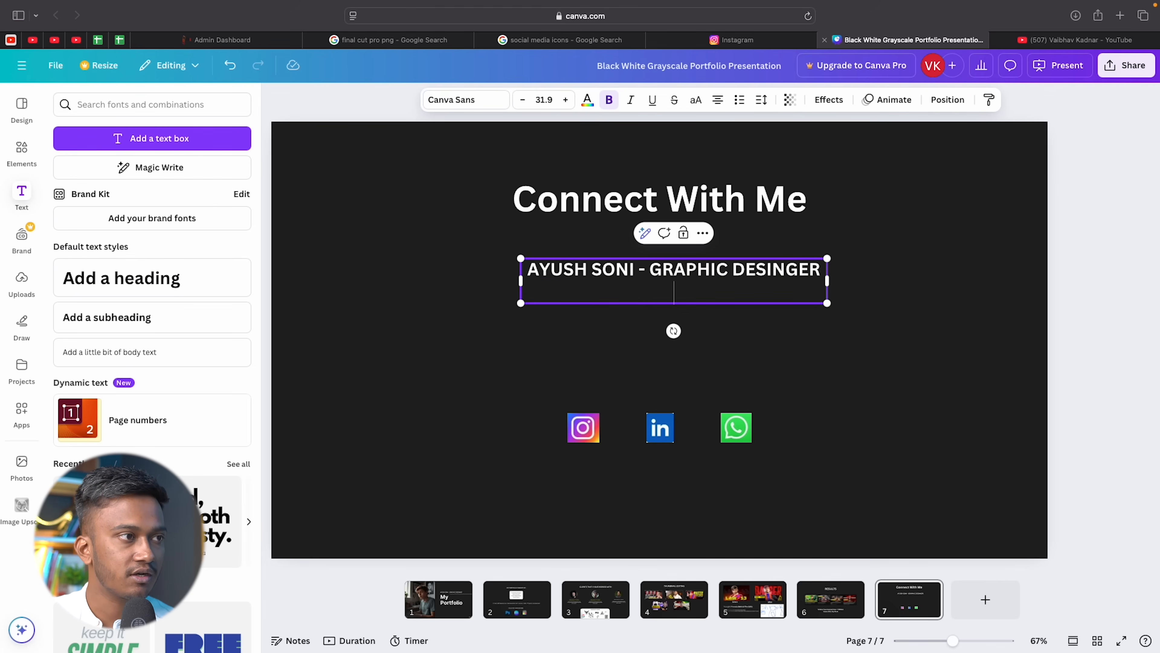
key(Return)
key(BackSpace)
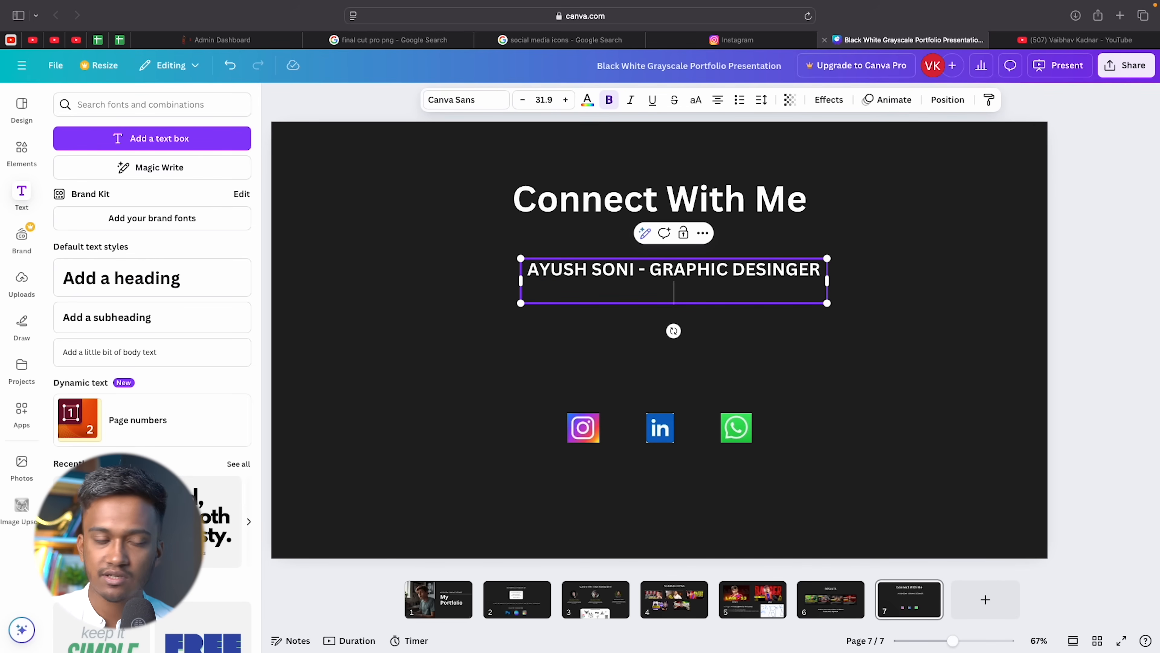
text((GUJ)
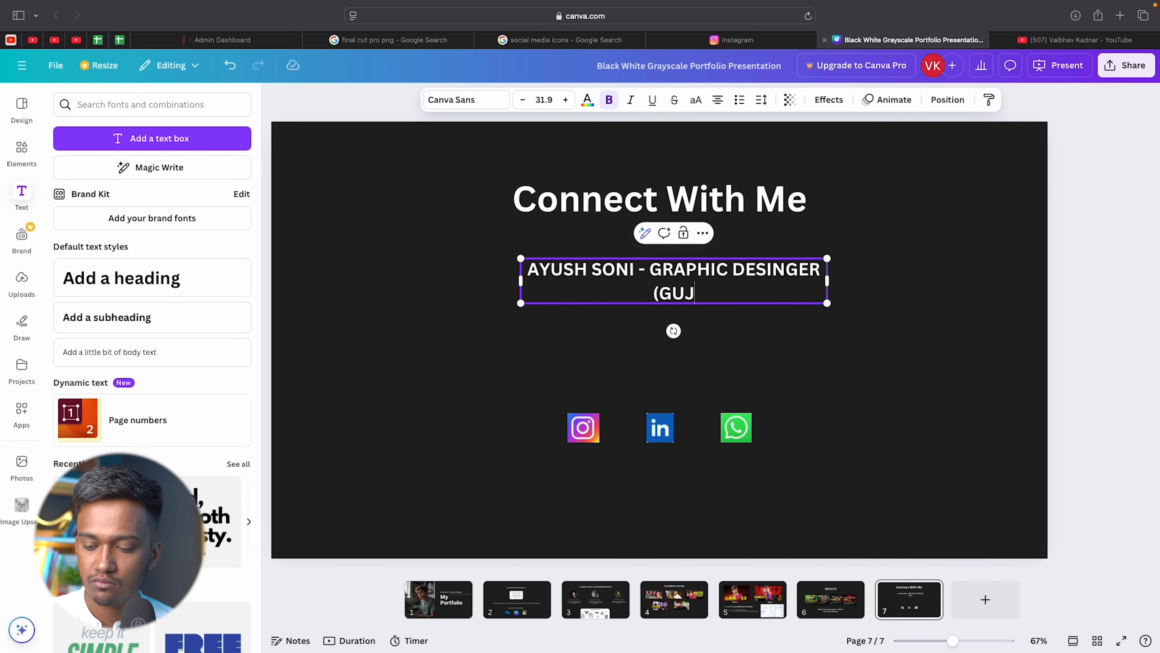
text(ARAT,)
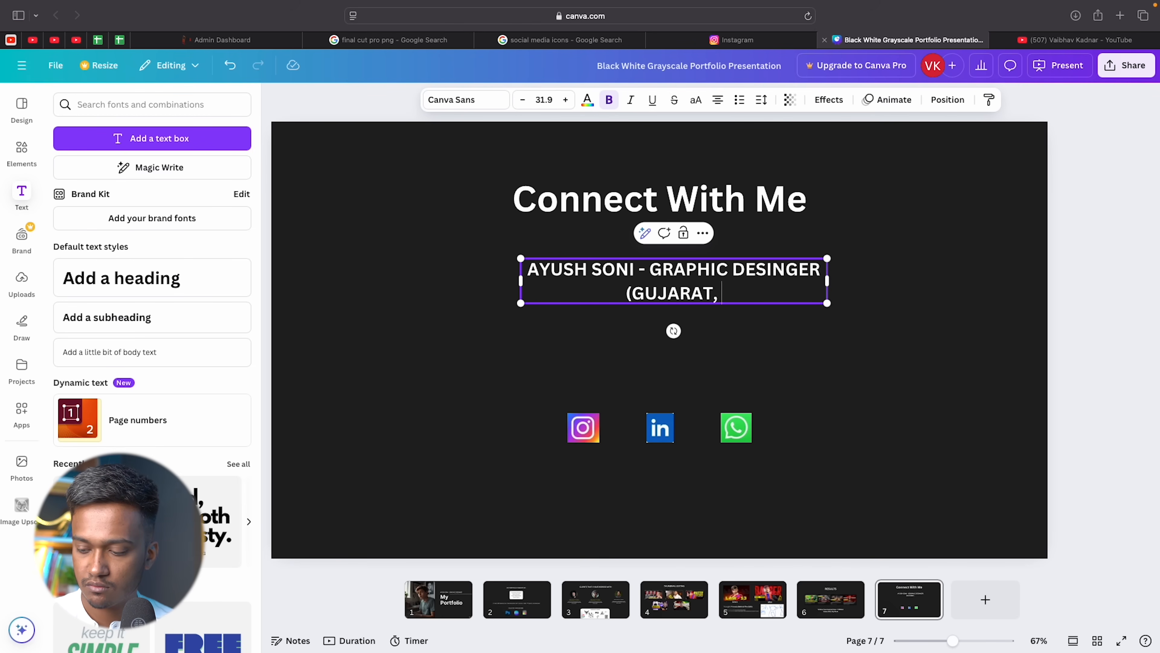
text( INDIA))
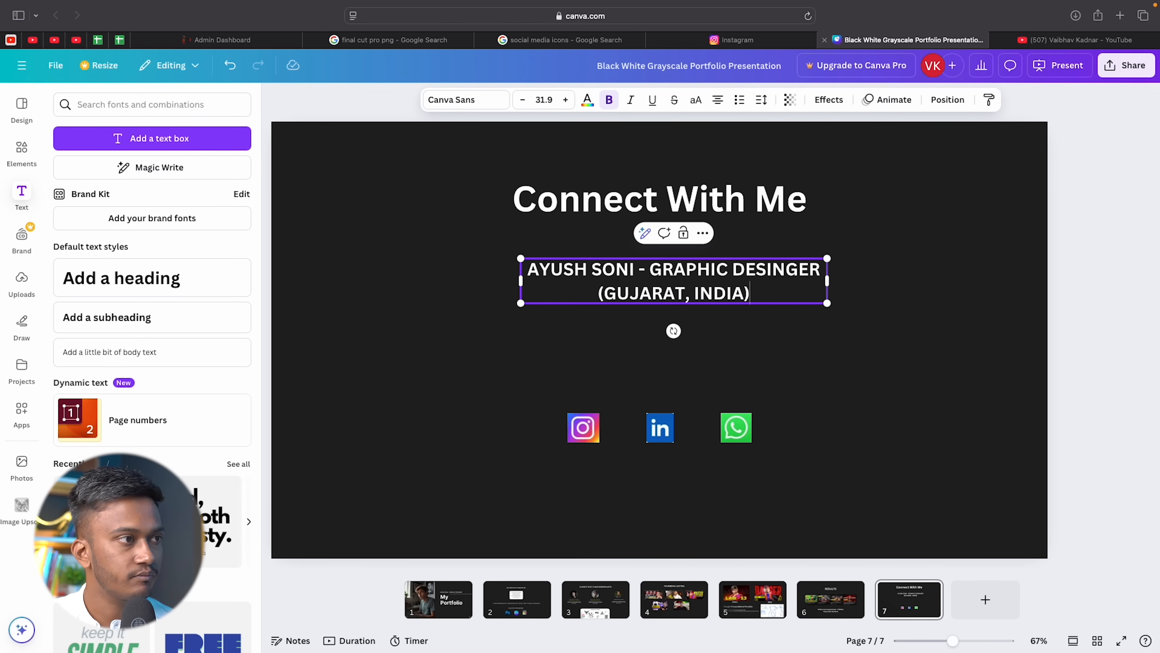
key(Return)
key(Return)
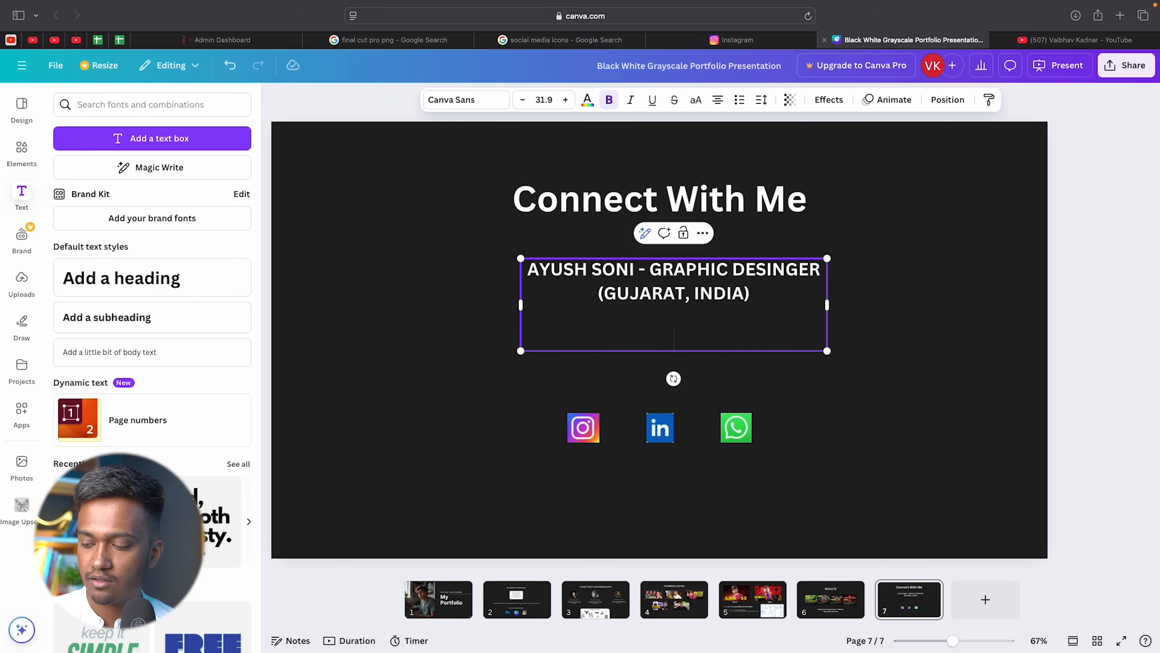
key(BackSpace)
text(Phone no:)
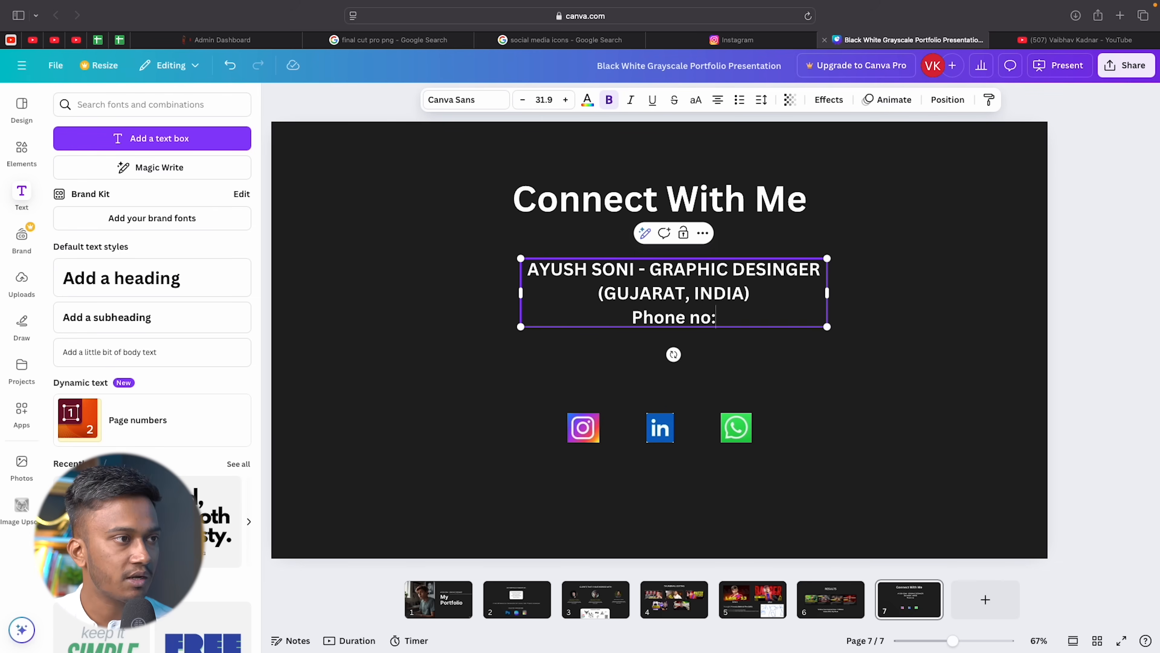
key(Return)
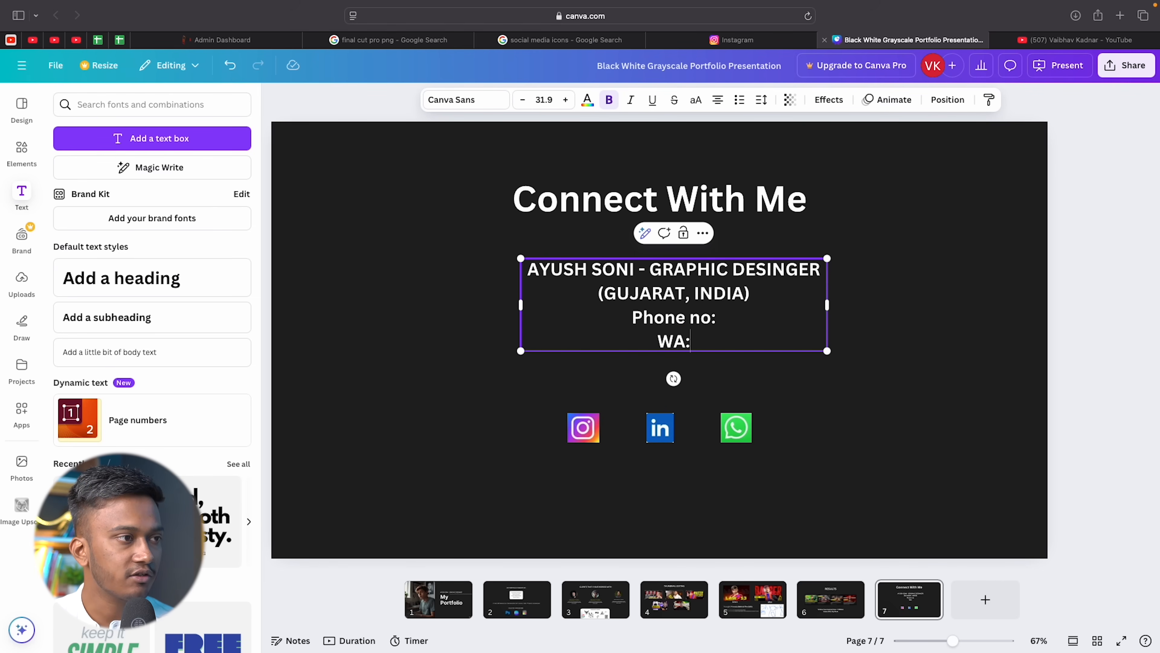
Unbold the whole contact text block and nudge it slightly lower.
click(943, 340)
click(642, 308)
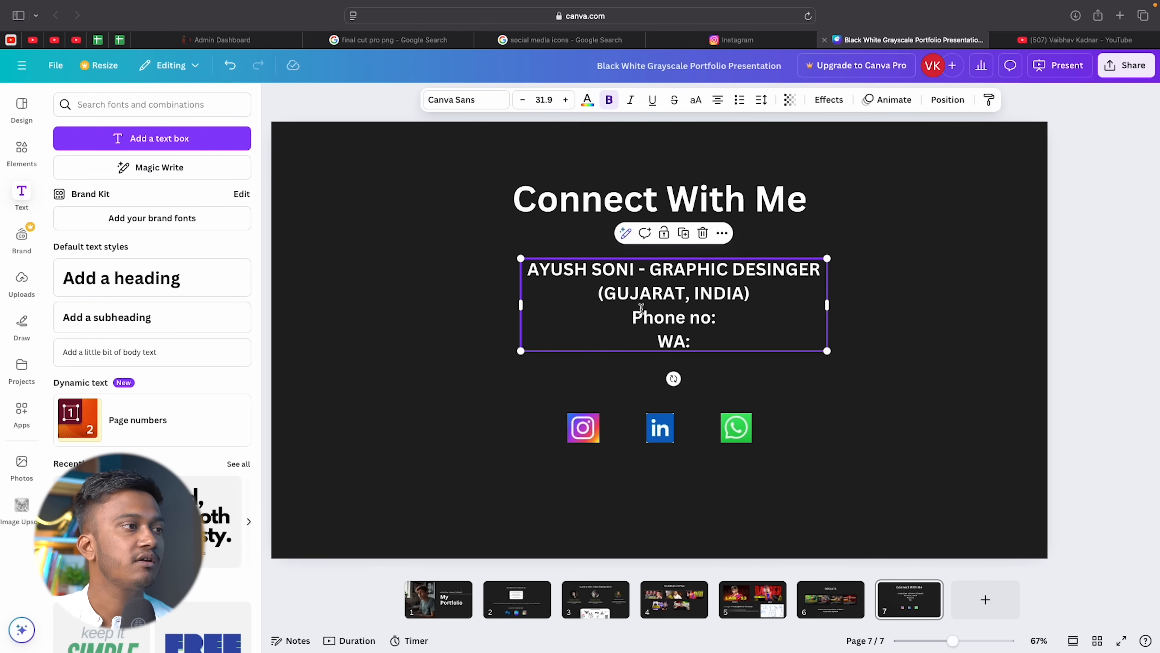
click(660, 309)
click(611, 104)
click(910, 321)
click(752, 321)
drag(753, 321, 750, 327)
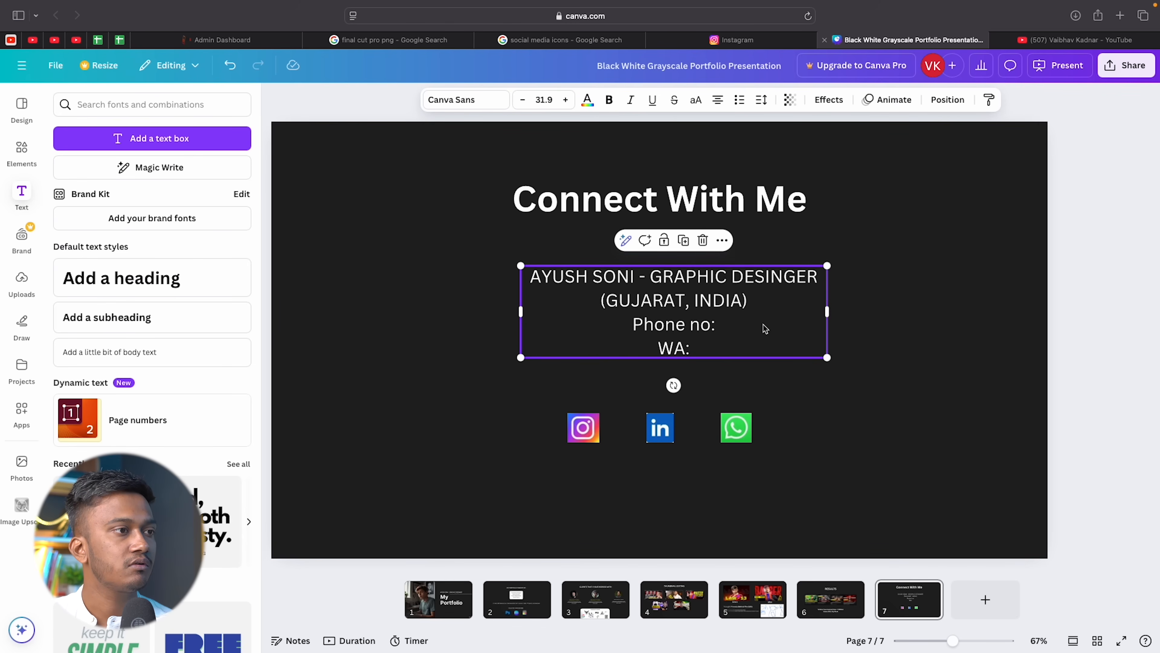
Fill in the phone number and the WhatsApp number after their labels.
click(731, 326)
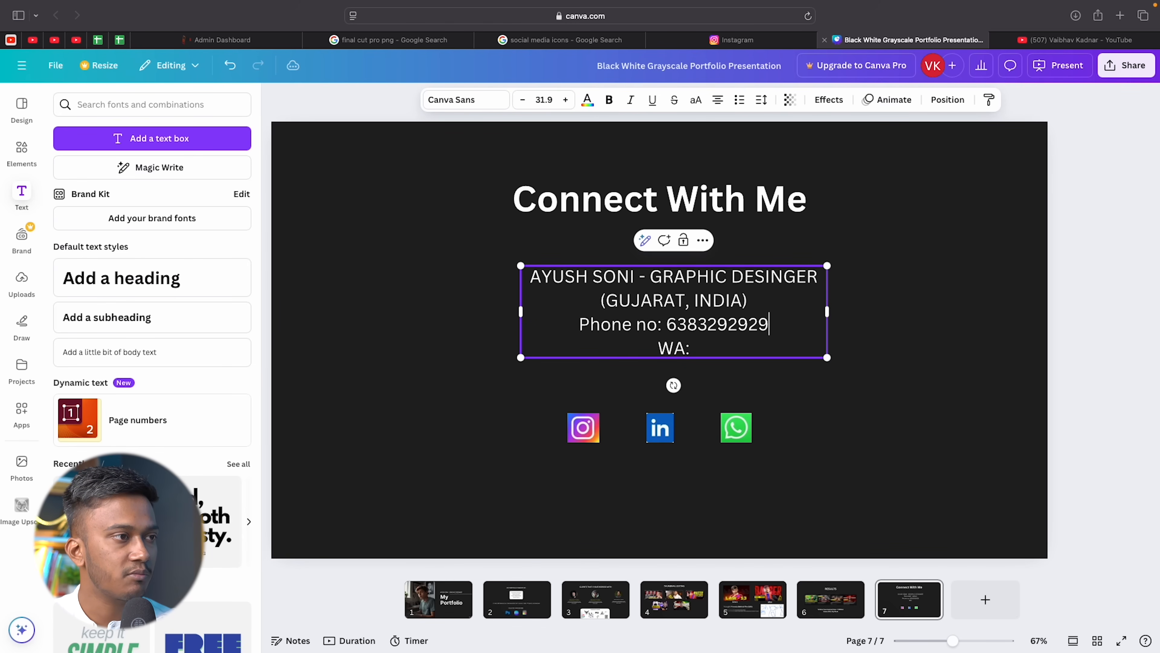
click(728, 349)
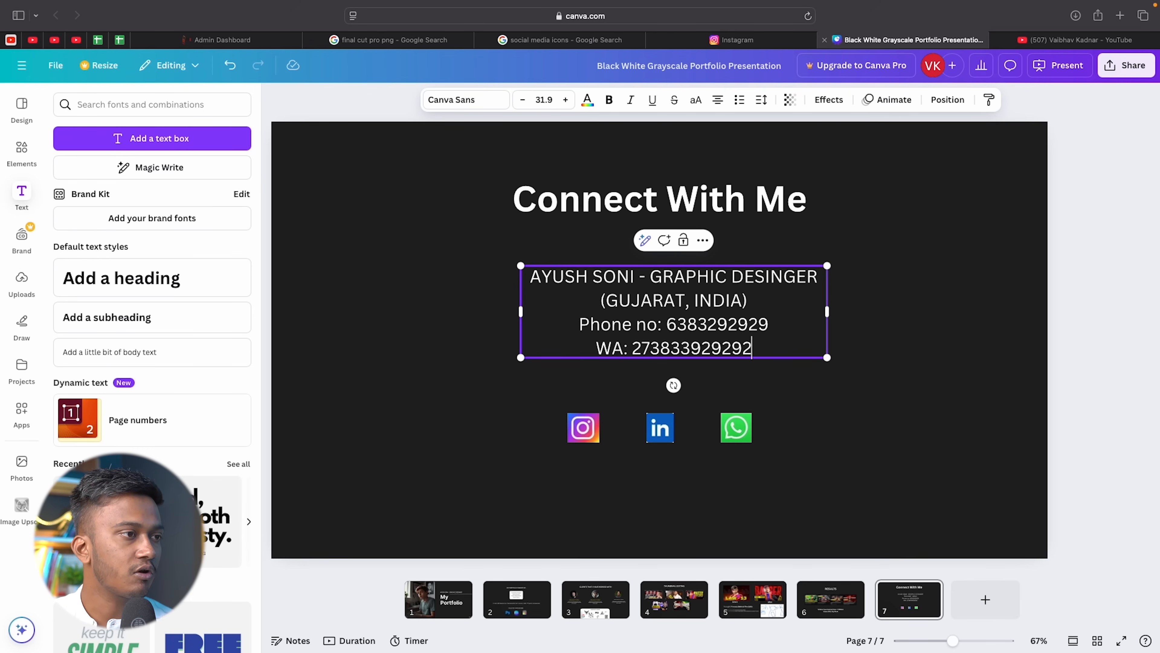
click(758, 324)
text(3)
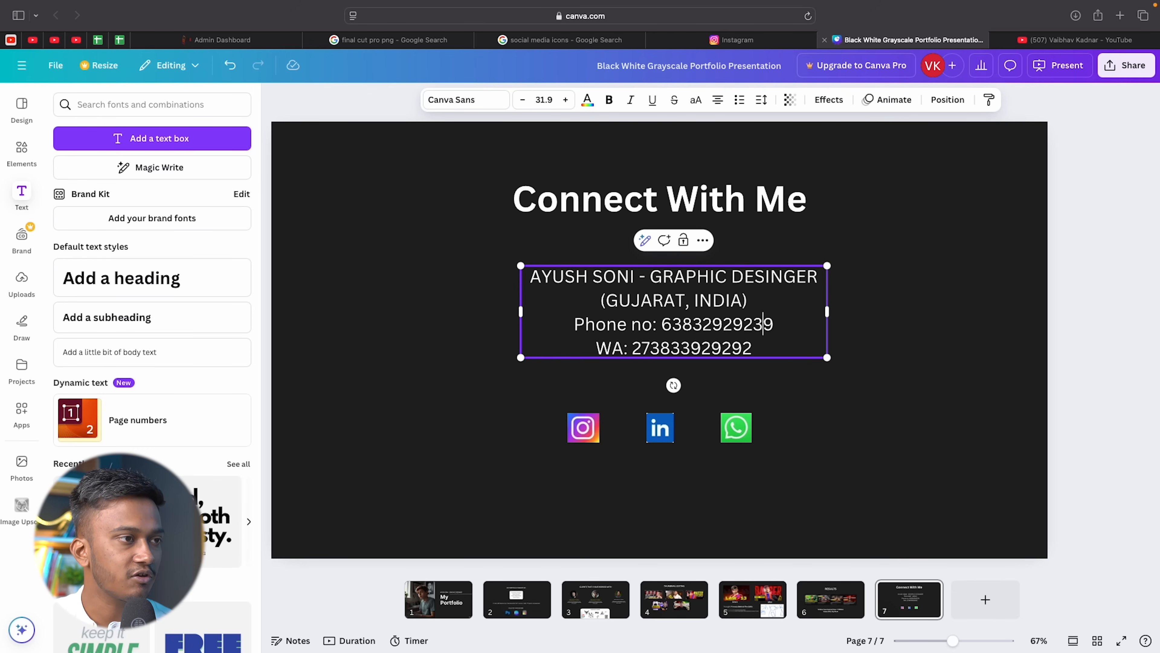
click(893, 436)
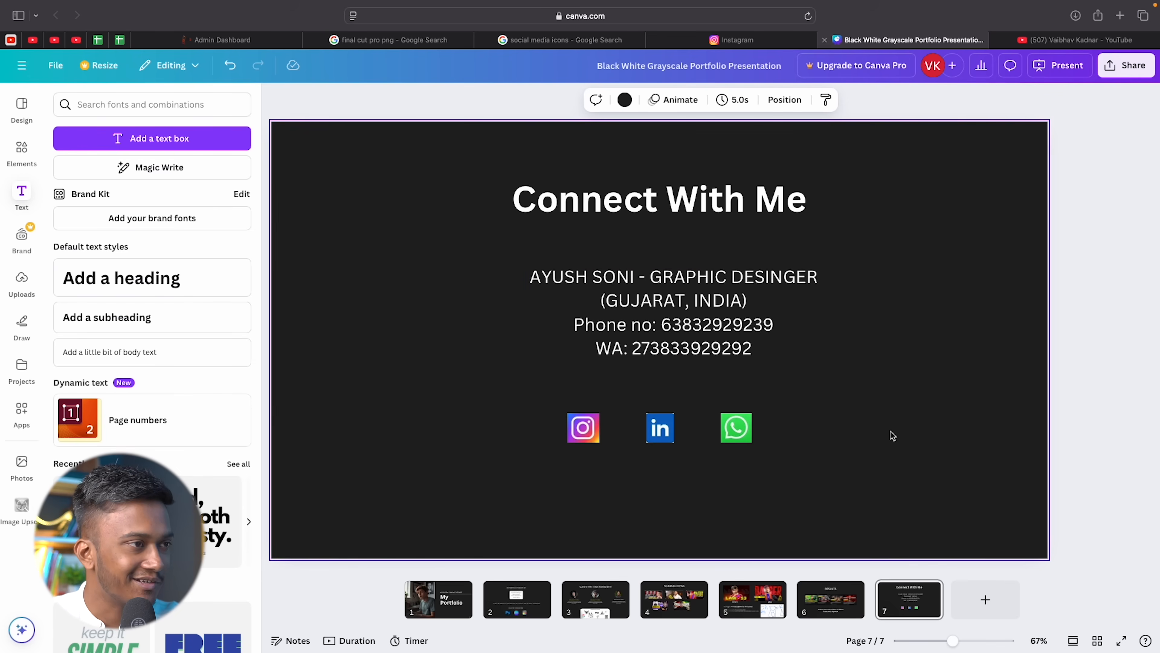
click(697, 316)
Shrink the contact text block and reduce the phone and WhatsApp lines to size 23.4.
drag(832, 268, 782, 274)
drag(710, 298, 774, 350)
click(726, 293)
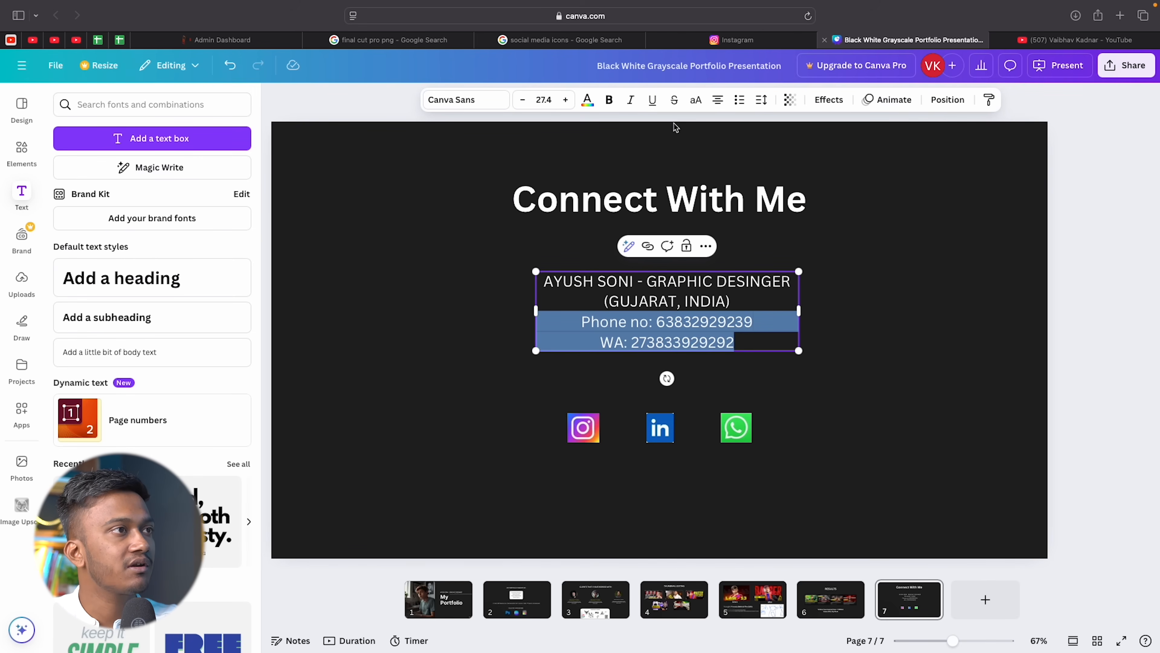
click(523, 99)
click(523, 99)
click(523, 100)
click(523, 99)
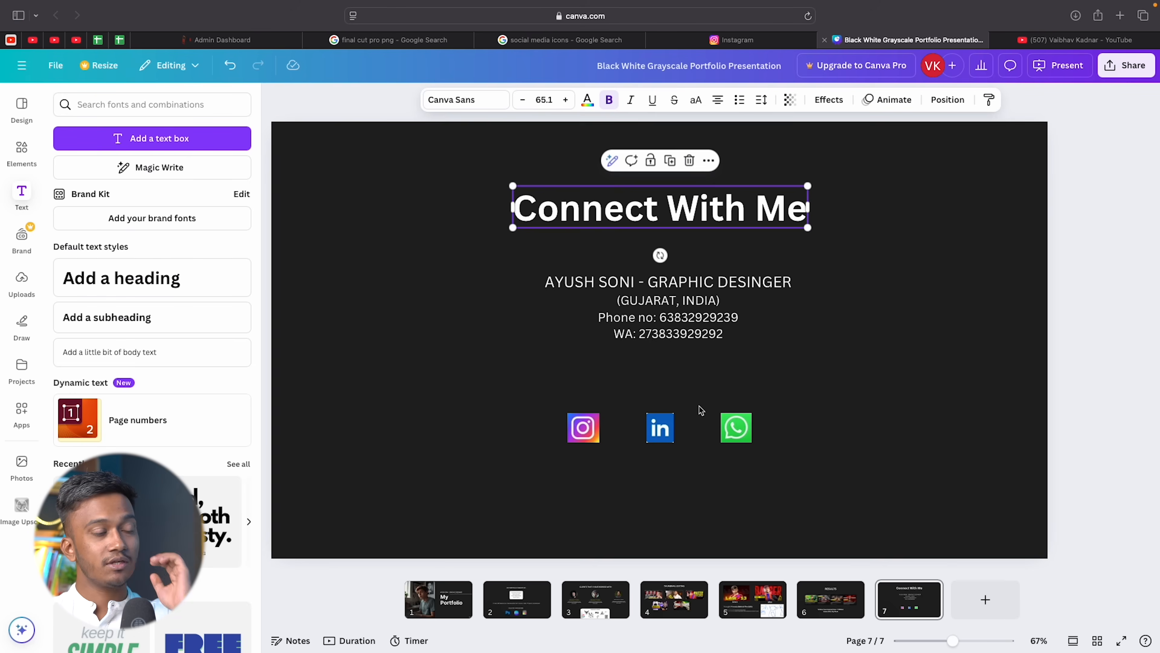
click(700, 409)
Move the LinkedIn and Instagram icons right, closer together.
drag(654, 432, 668, 433)
click(581, 433)
drag(581, 434, 613, 437)
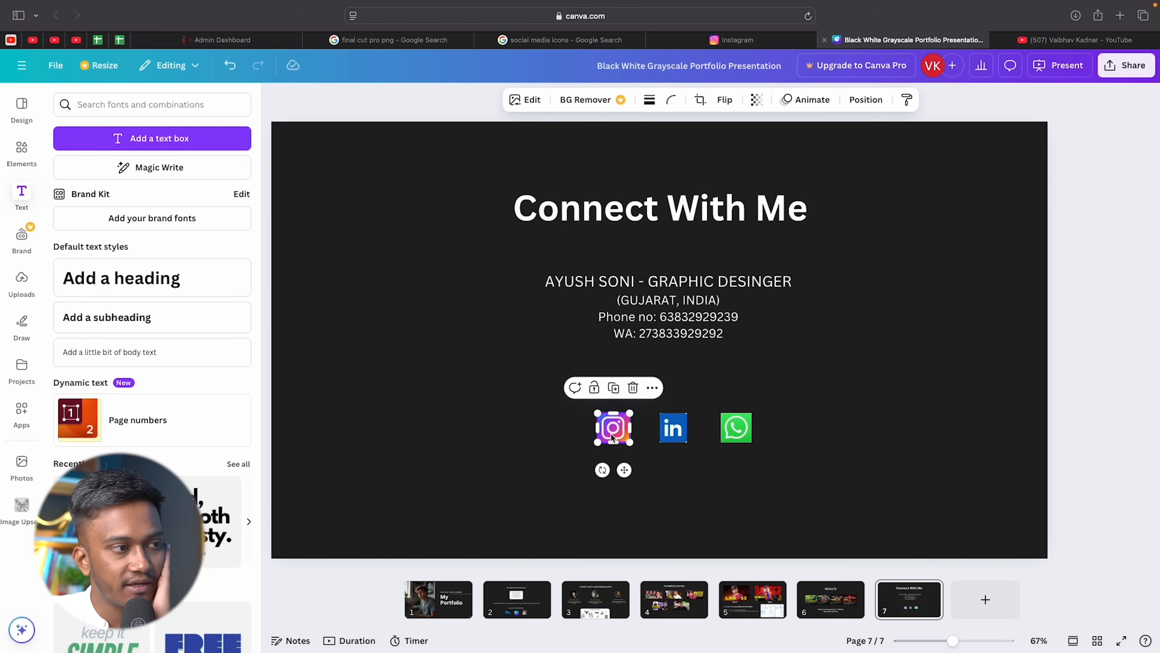
Nudge the WhatsApp icon left so the three social icons are evenly spaced.
click(735, 425)
drag(733, 425, 731, 426)
click(806, 446)
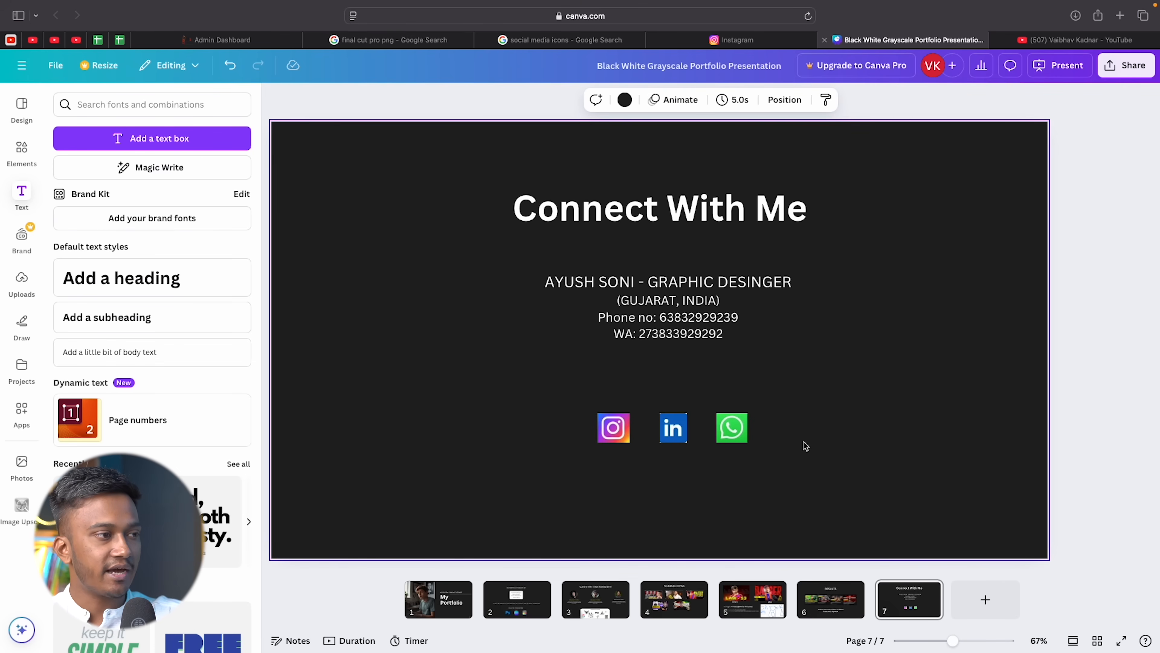
Start a link on the Instagram icon and copy the Instagram page address from the browser.
click(615, 425)
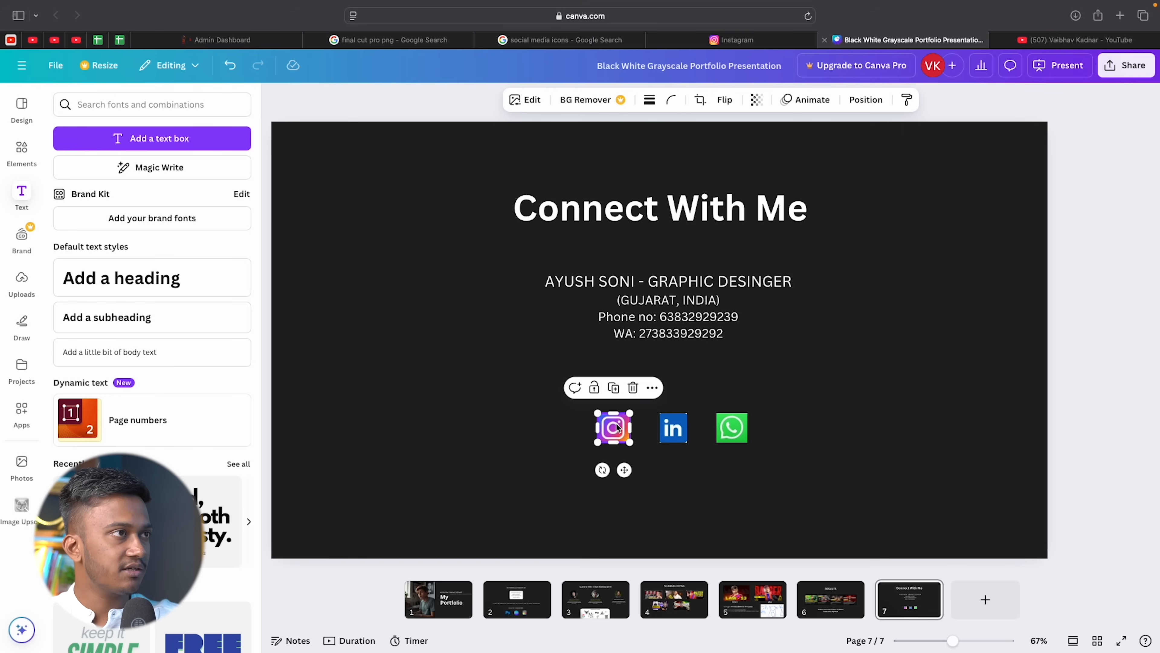
click(652, 388)
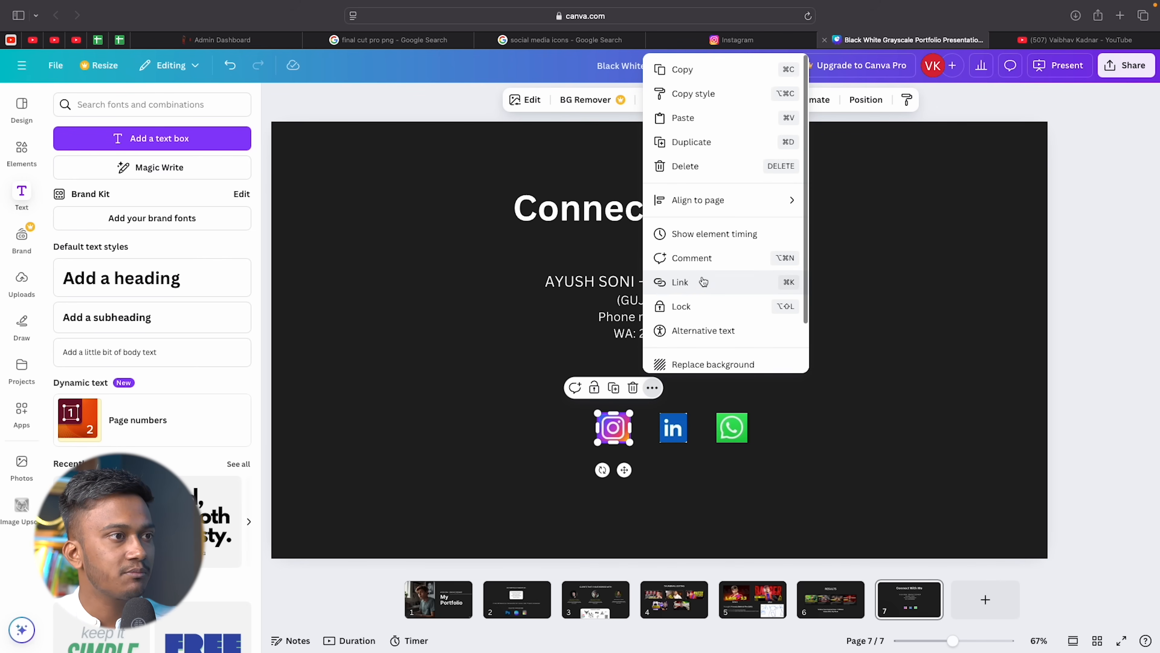
scroll(695, 283, down, 1)
click(695, 269)
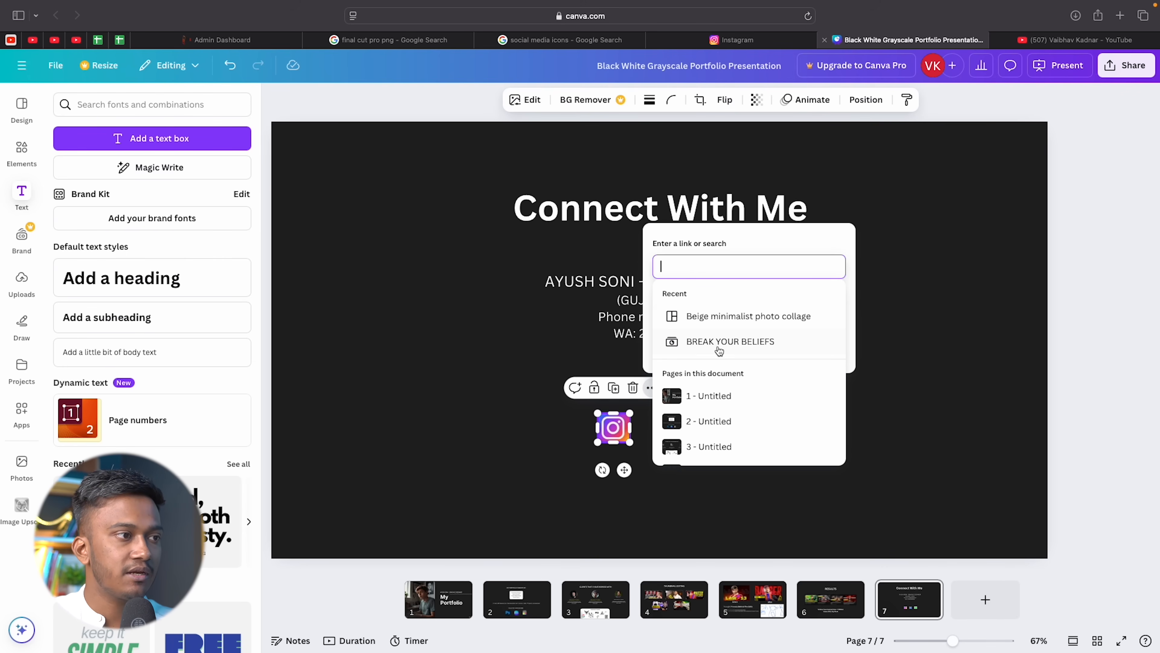
scroll(719, 351, down, 3)
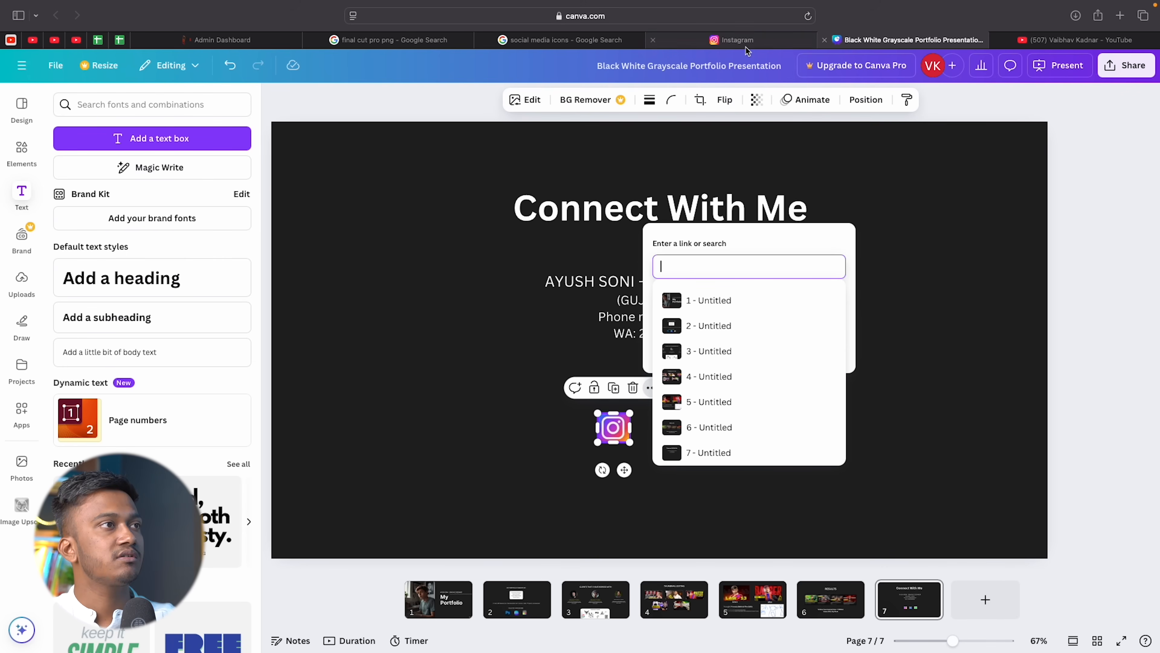
click(746, 45)
right_click(726, 17)
click(744, 23)
Copy the designer's Instagram profile address and return to the Instagram icon's link field in Canva.
key(Escape)
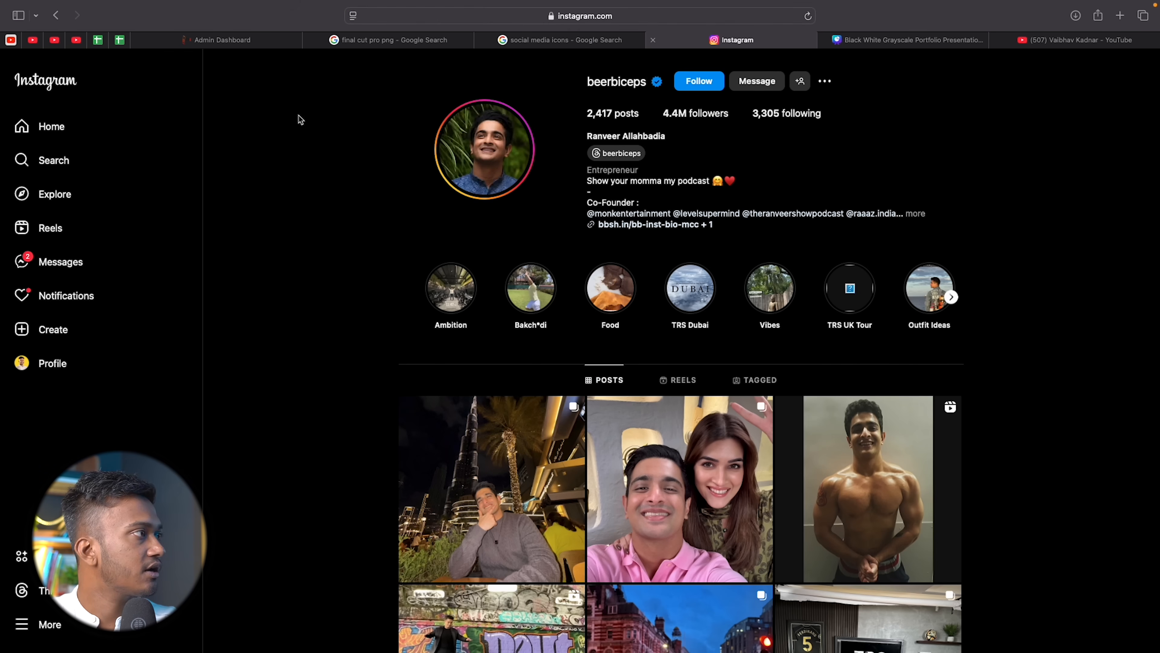
click(52, 160)
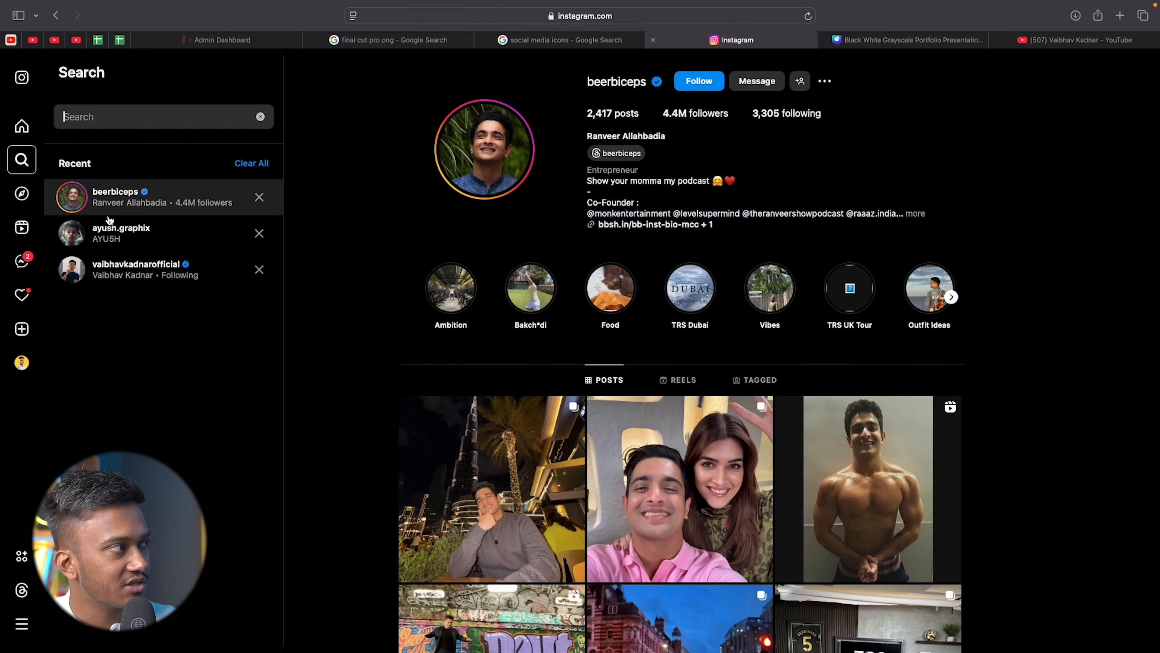
click(113, 229)
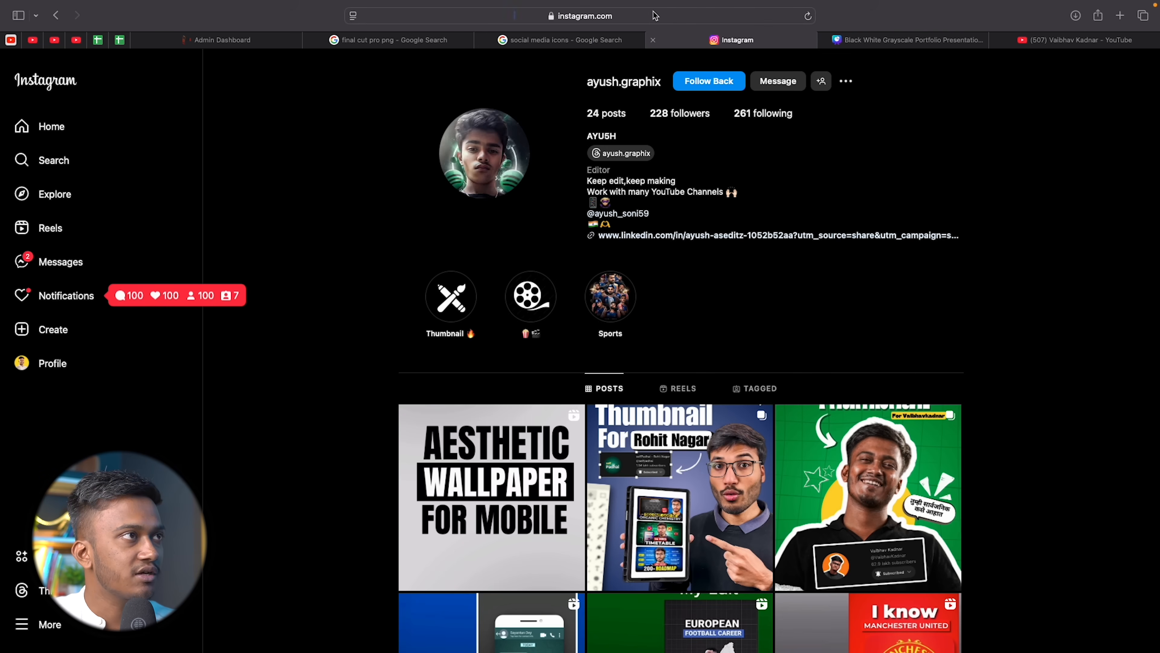
right_click(655, 15)
click(670, 19)
click(930, 140)
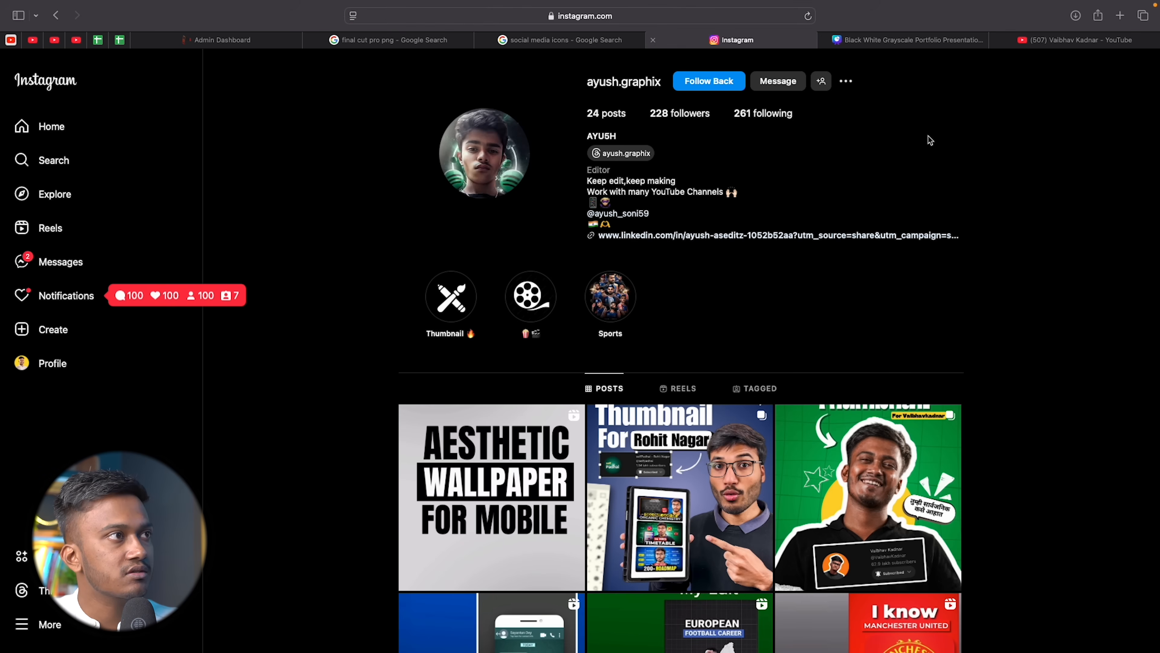
click(880, 36)
click(689, 266)
Apply the pasted Instagram profile address as the icon's link and test it in a new tab.
key(super+v)
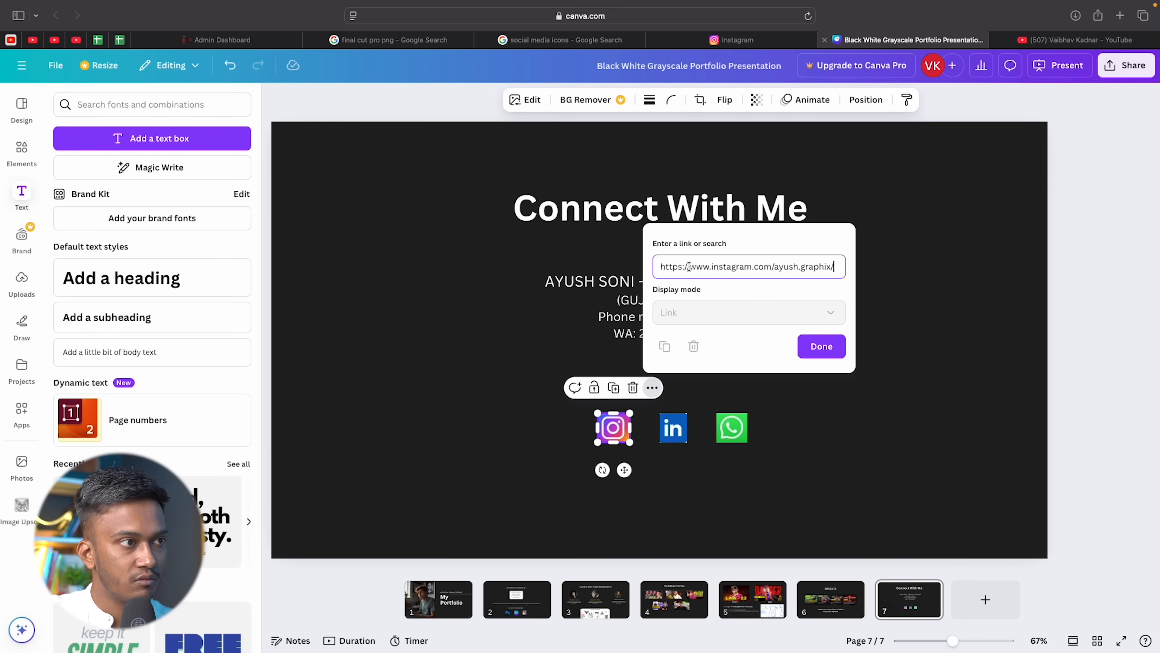
click(715, 345)
click(821, 346)
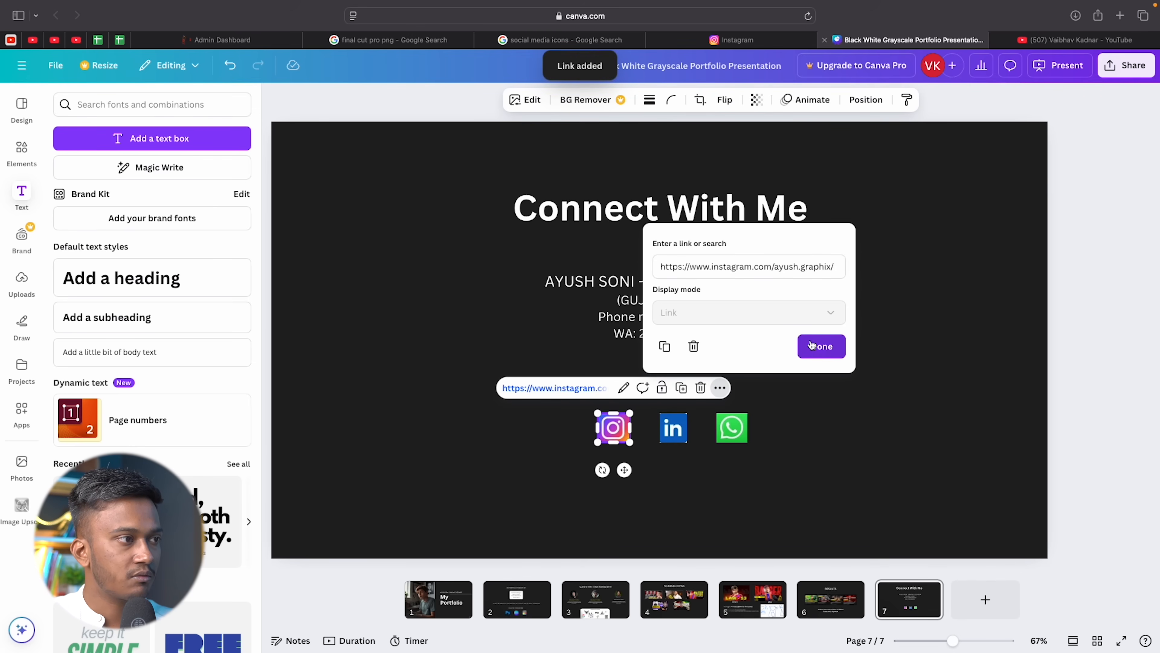
click(657, 431)
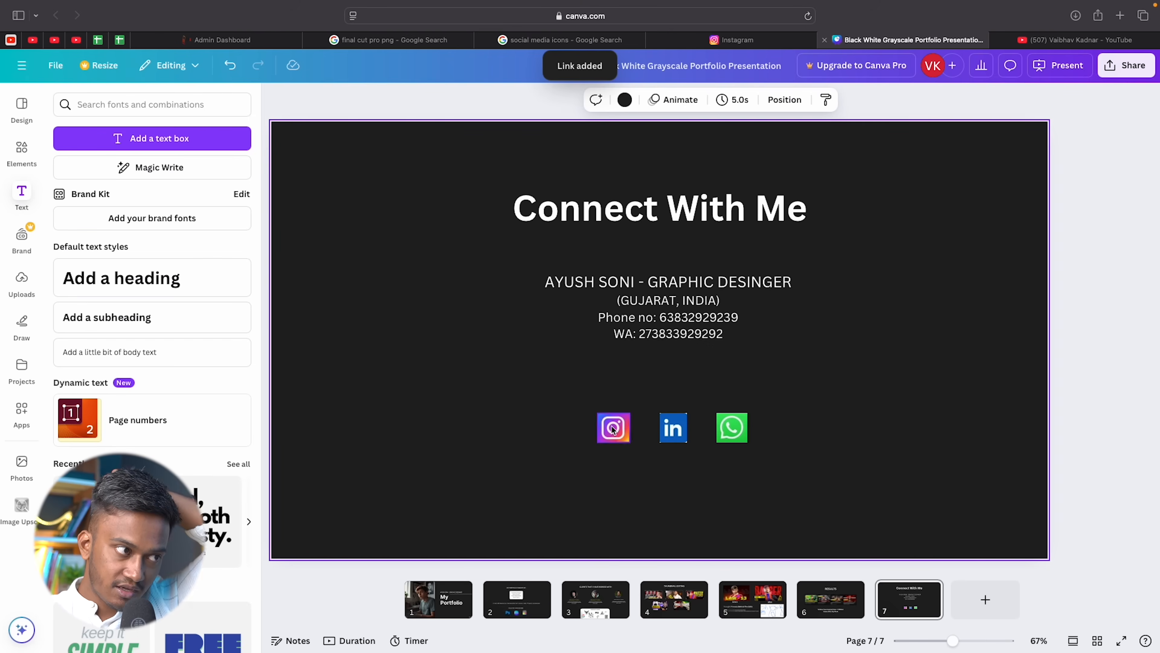
click(614, 427)
click(577, 388)
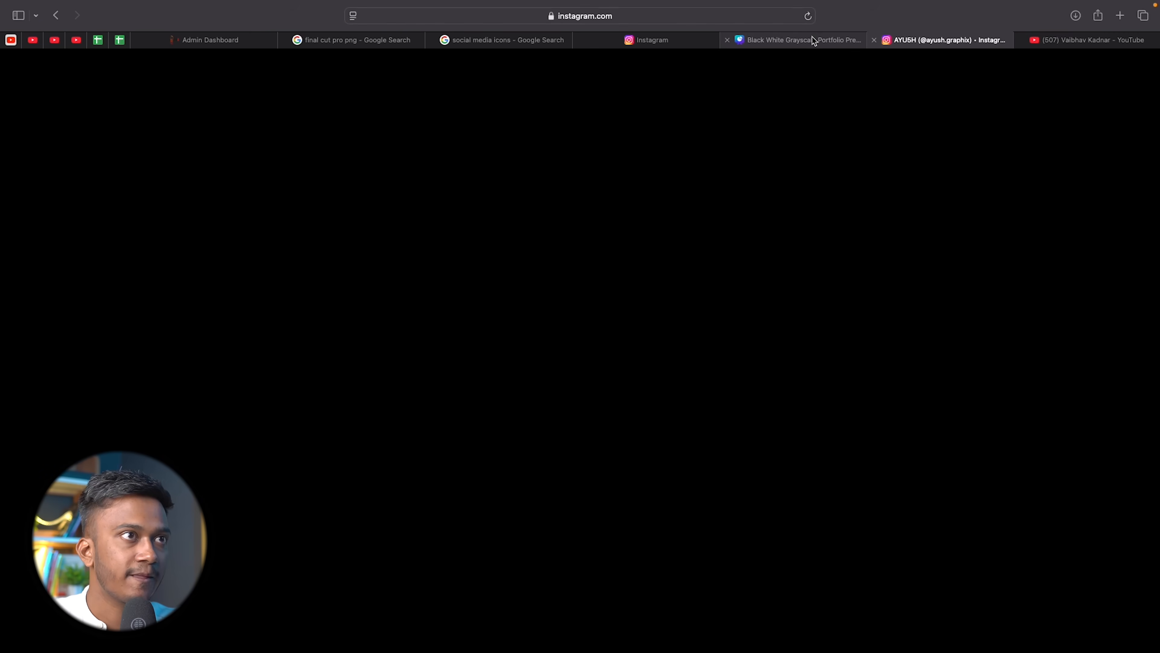
Back in the deck, move the contact details block slightly lower on Connect With Me.
click(805, 42)
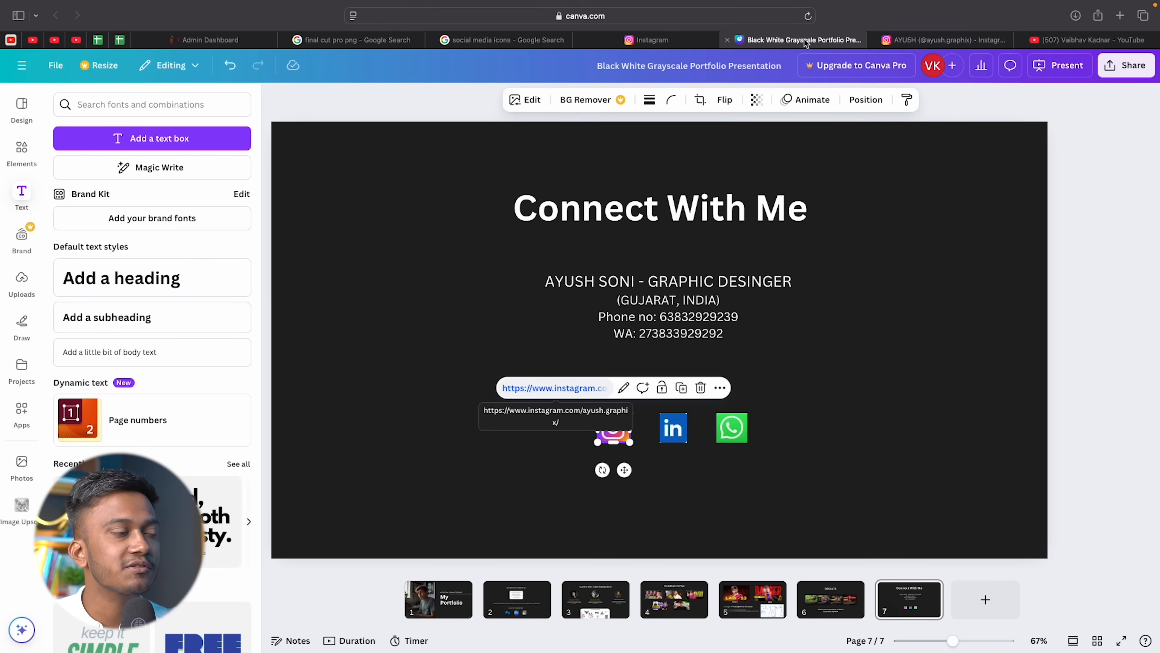
click(842, 341)
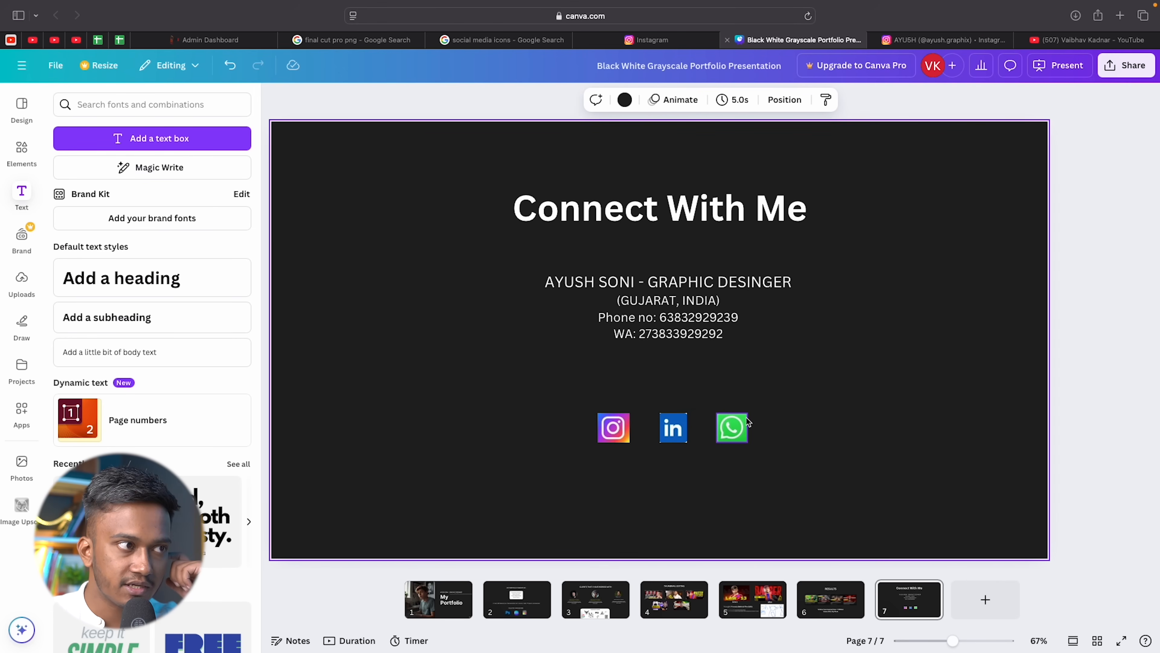
click(723, 311)
drag(722, 311, 727, 330)
Shift the Connect With Me heading slightly right and down, then return to the My Portfolio slide.
click(728, 214)
drag(728, 214, 739, 226)
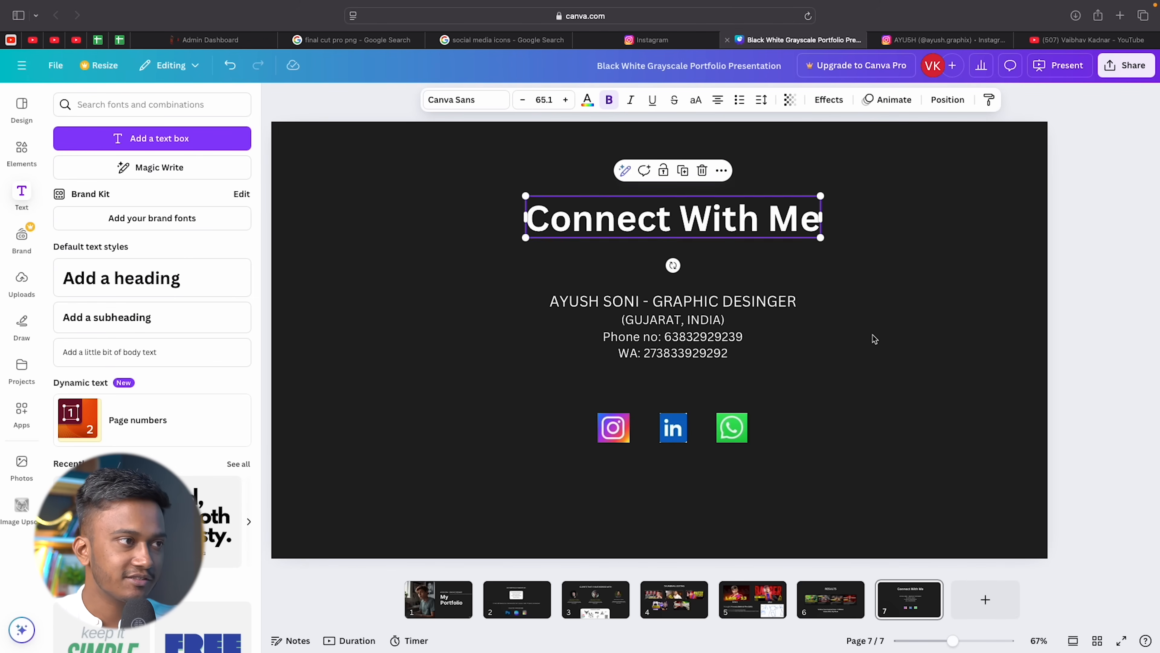
click(878, 343)
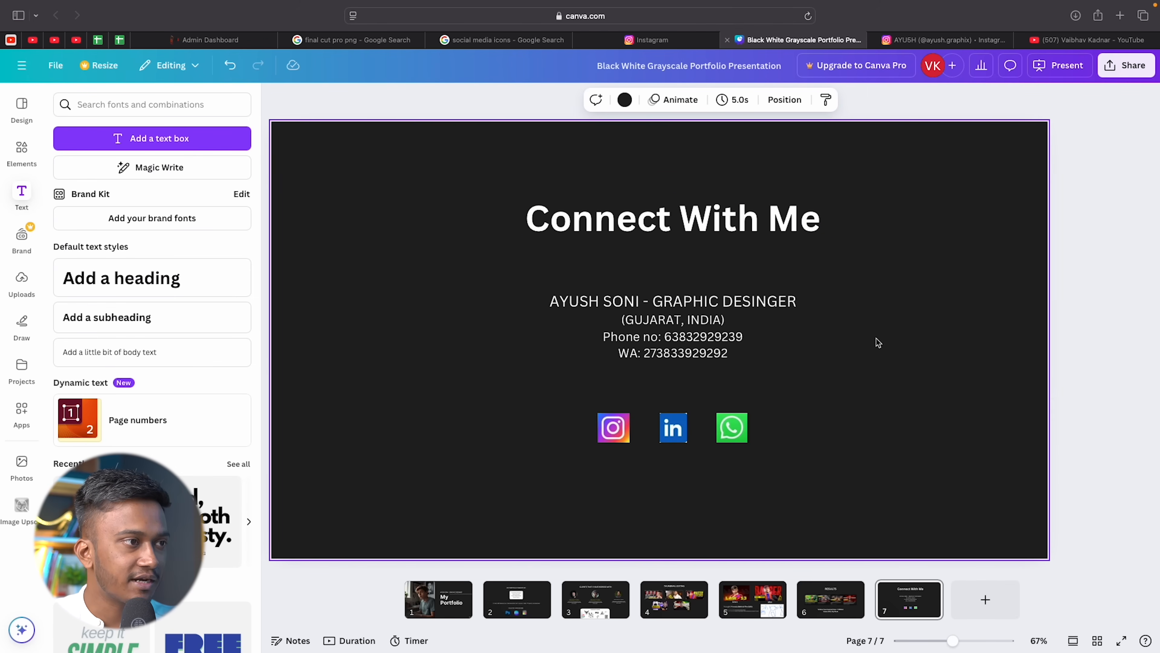
click(453, 613)
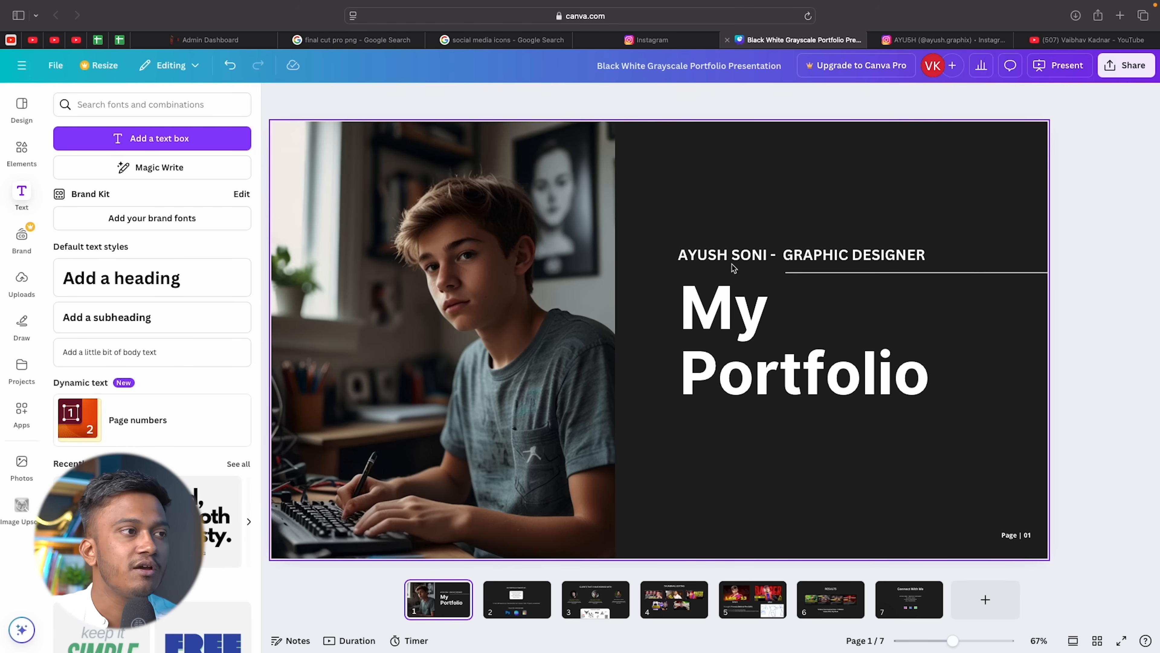
Colour the name-and-title line above My Portfolio yellow, then move to slide 2.
click(698, 253)
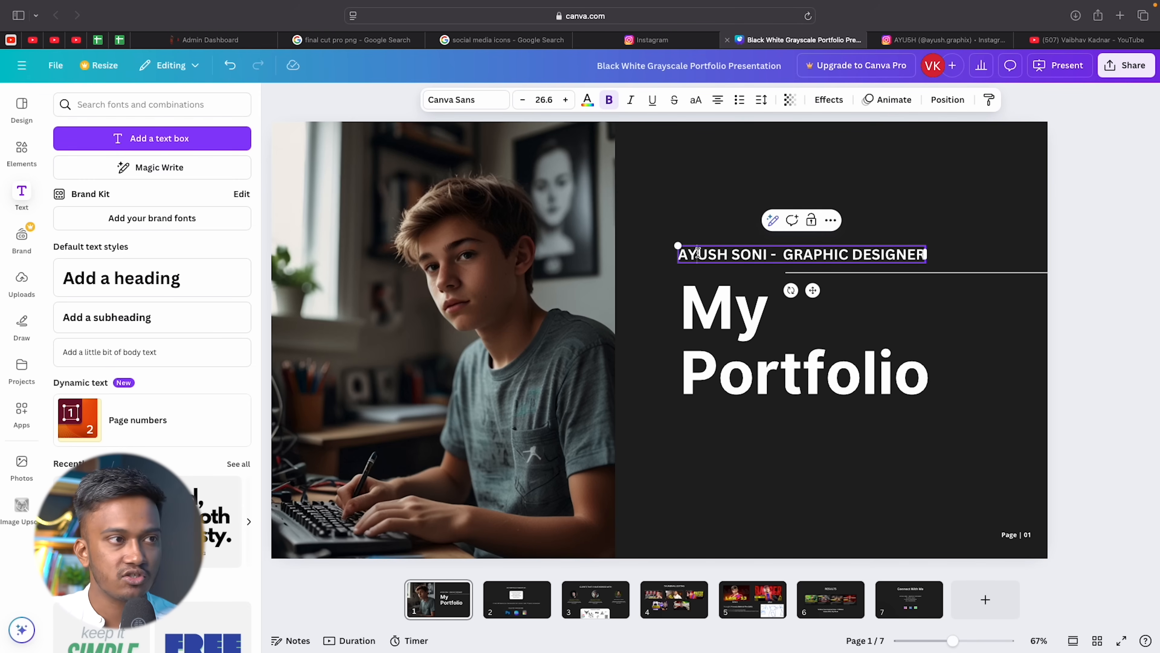
triple_click(698, 253)
click(587, 100)
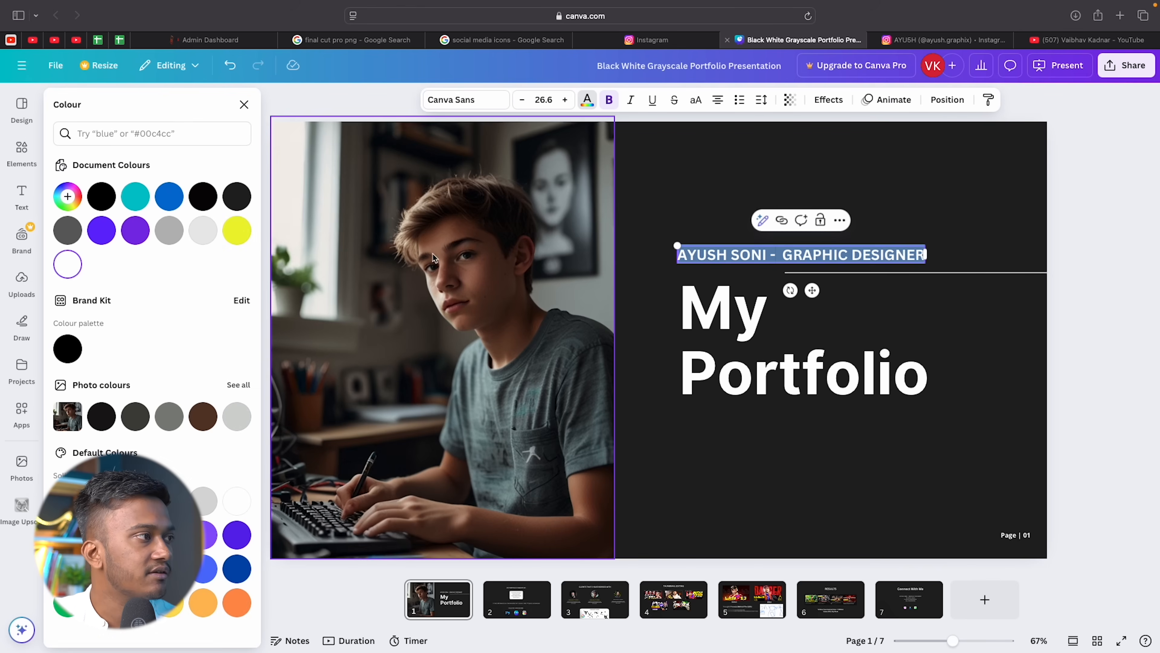
click(243, 229)
click(768, 195)
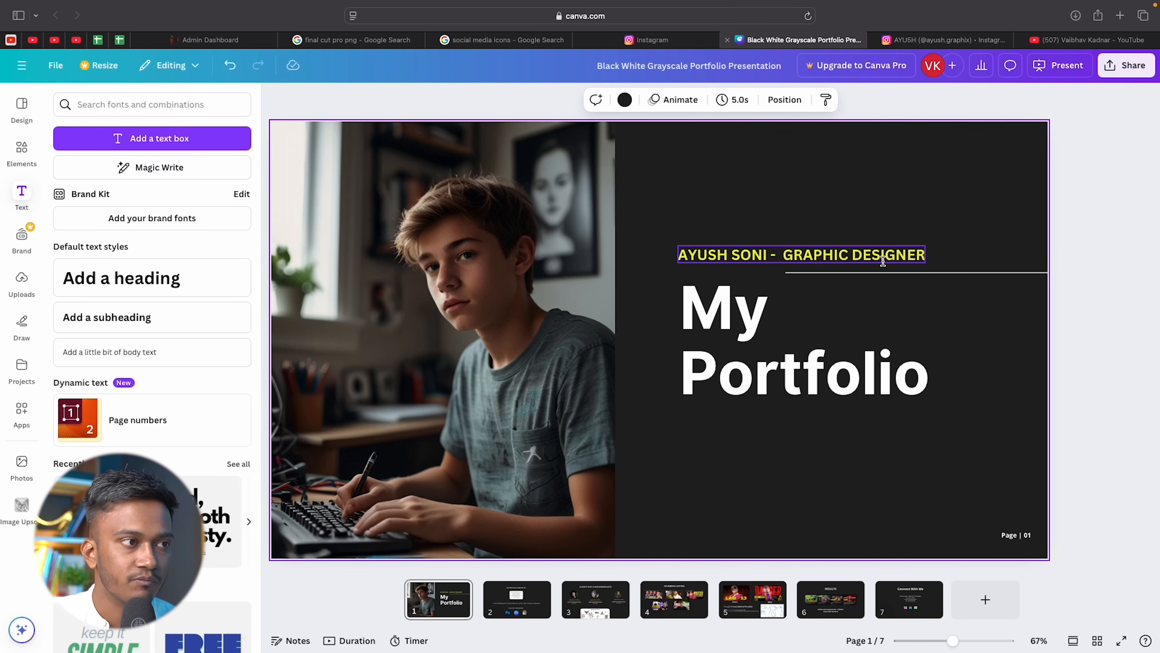
click(510, 605)
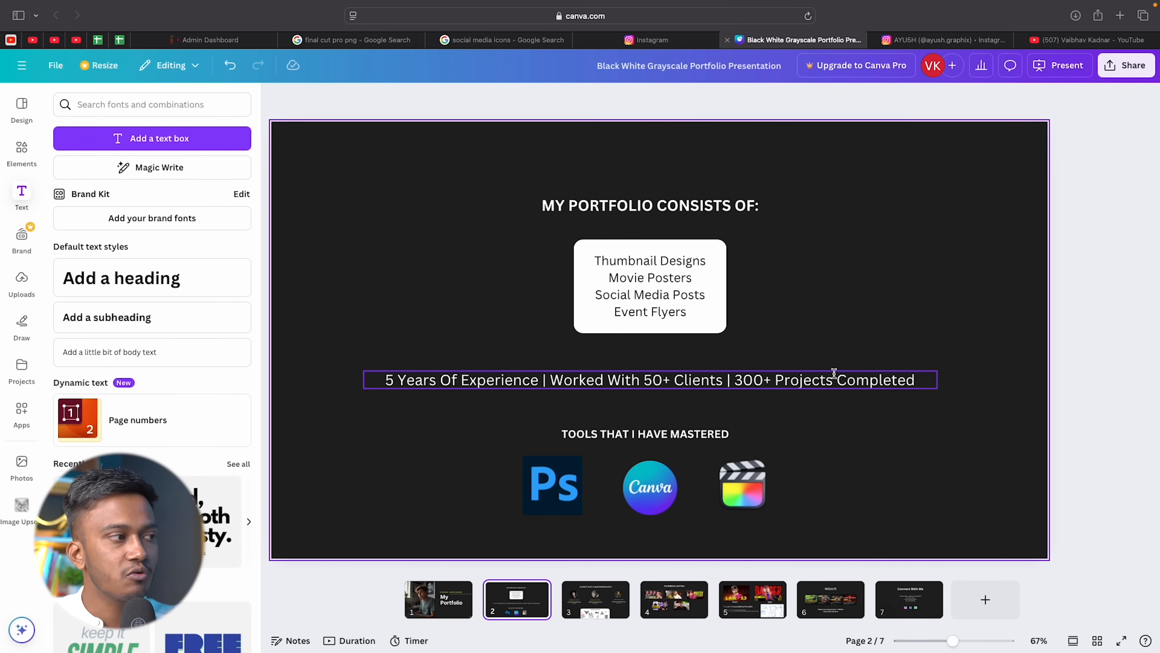
click(488, 383)
Place the cursor in the experience line around '50+' and 'Projects'.
click(483, 378)
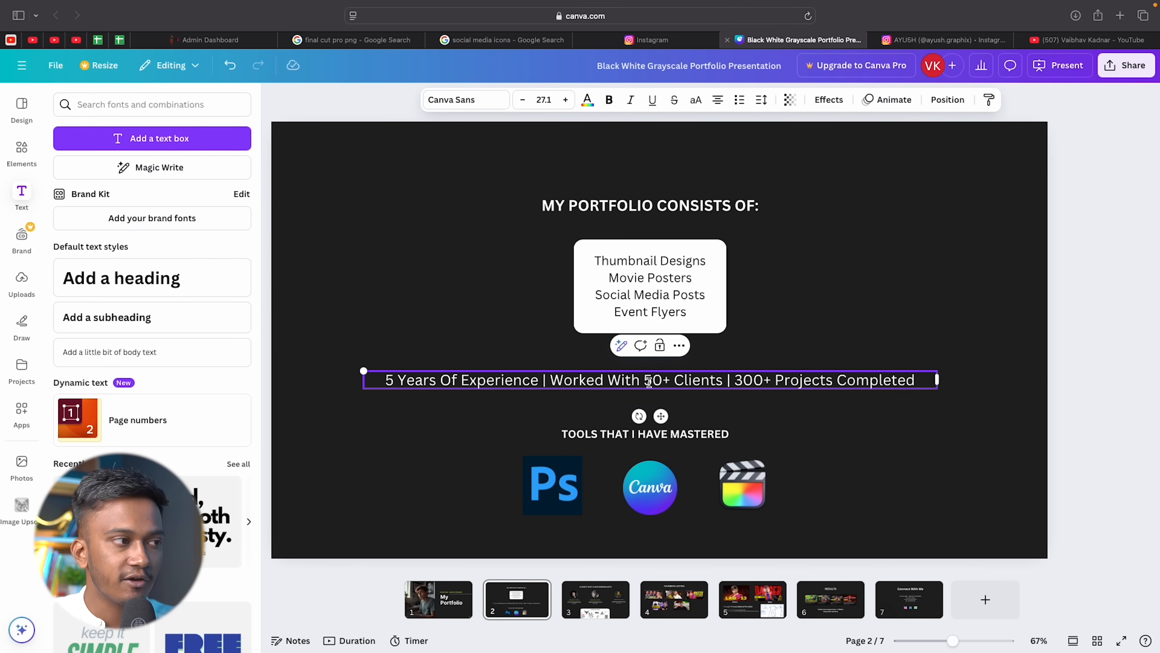
double_click(664, 379)
click(808, 381)
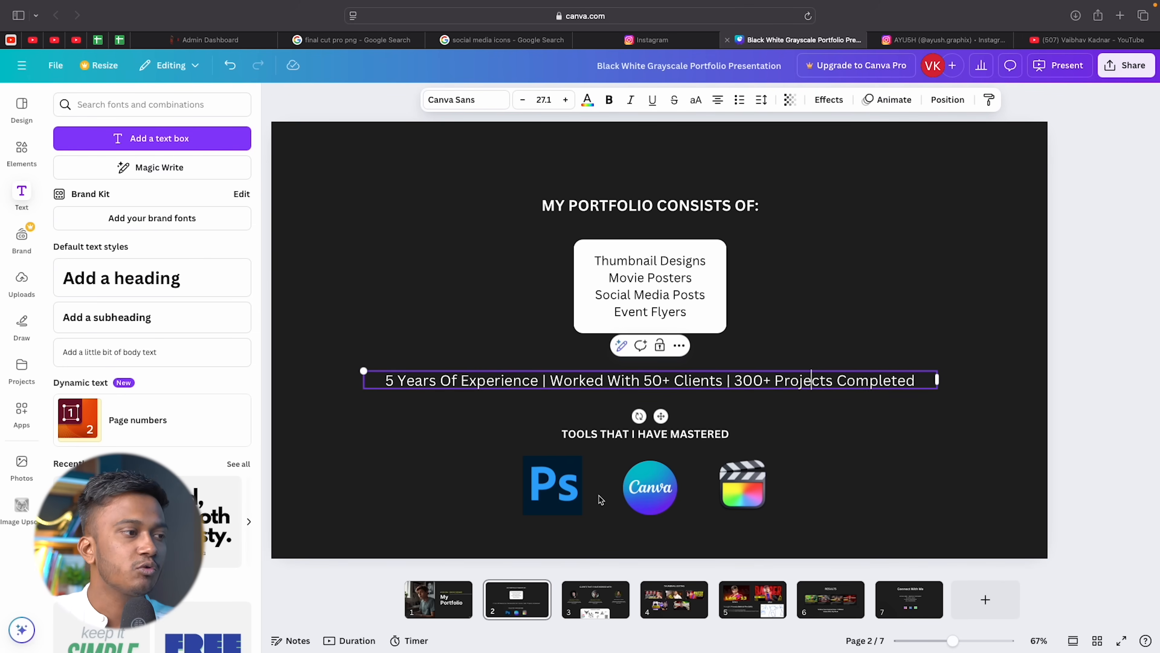
Select the clients slide's heading, photos, quotes and Corporate Clients panel, then open Thumbnail Editing.
click(602, 611)
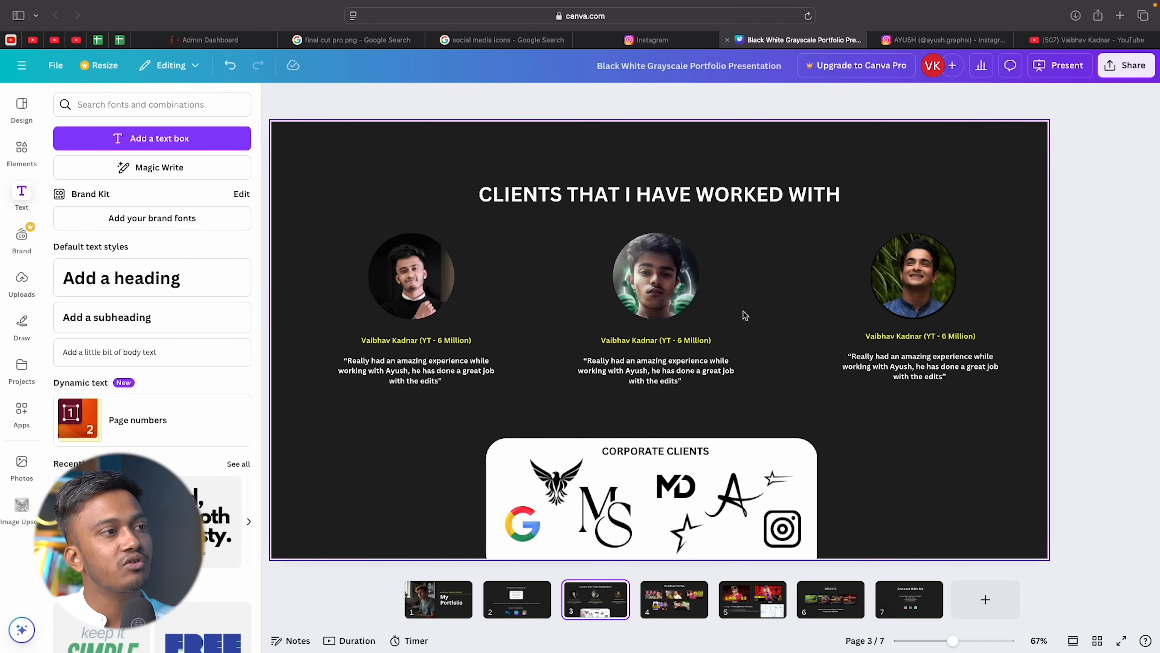
drag(350, 181, 996, 364)
click(847, 469)
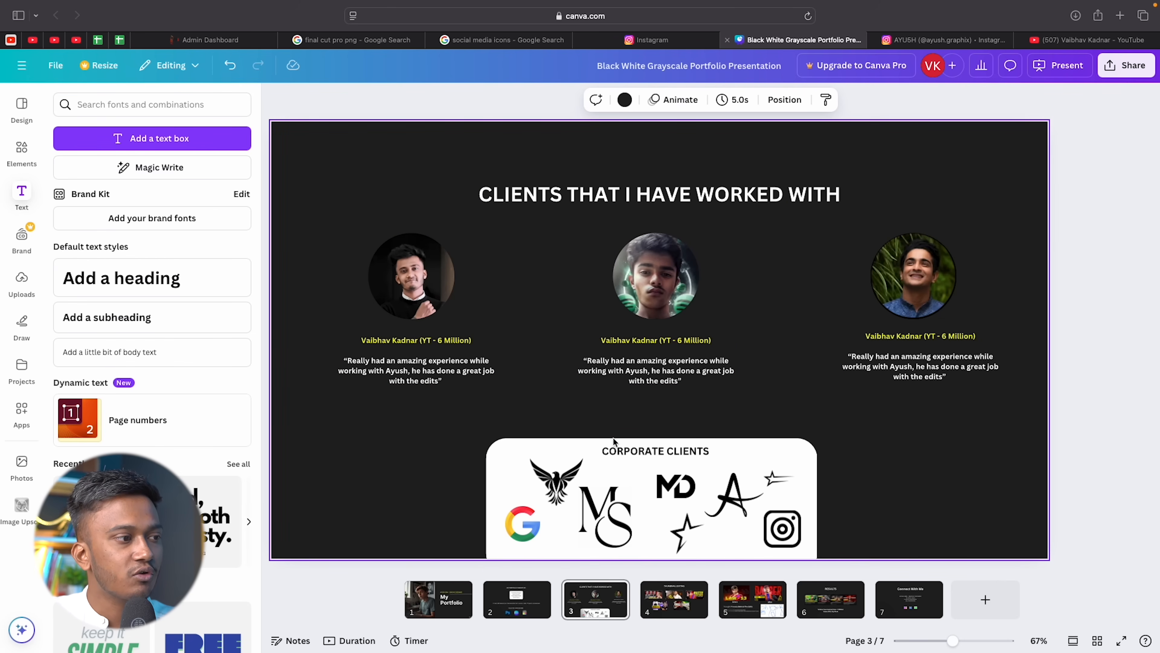
drag(420, 439, 819, 535)
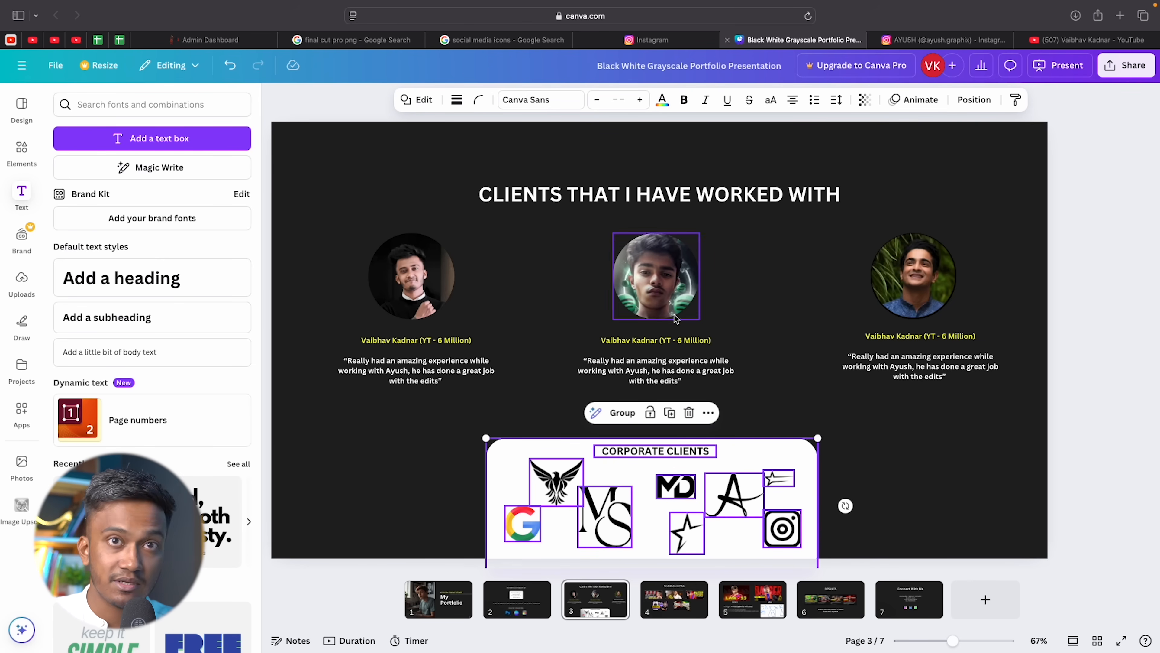
click(672, 597)
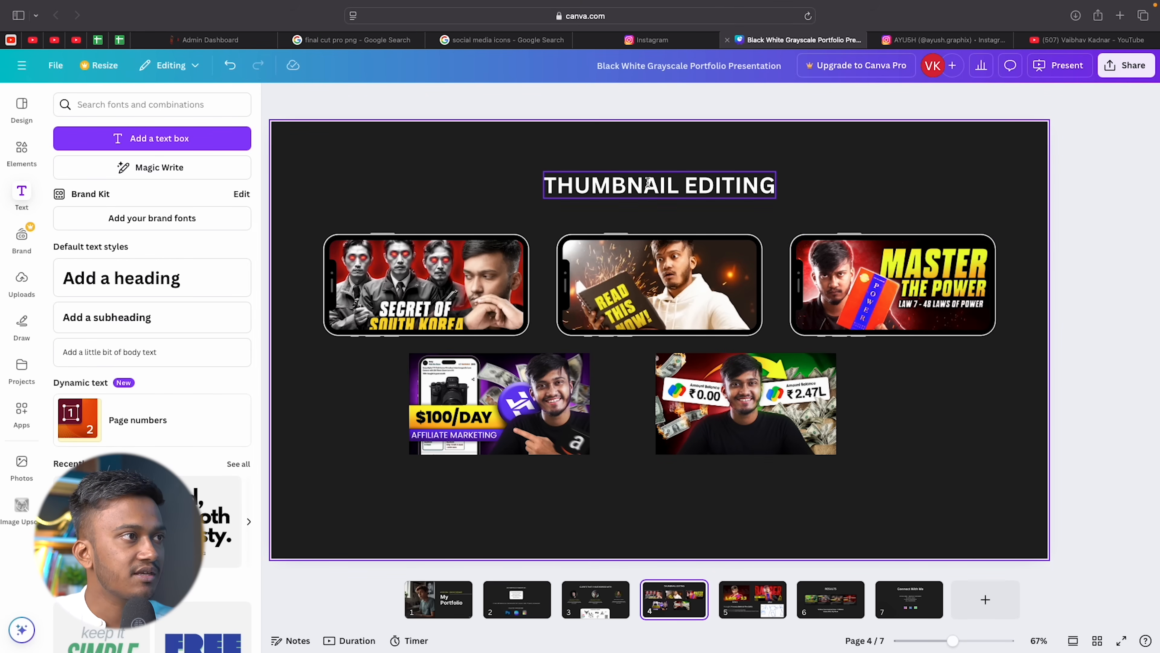
double_click(648, 182)
Make the 'Thought Process Behind The Edits' heading on slide 5 yellow.
click(466, 194)
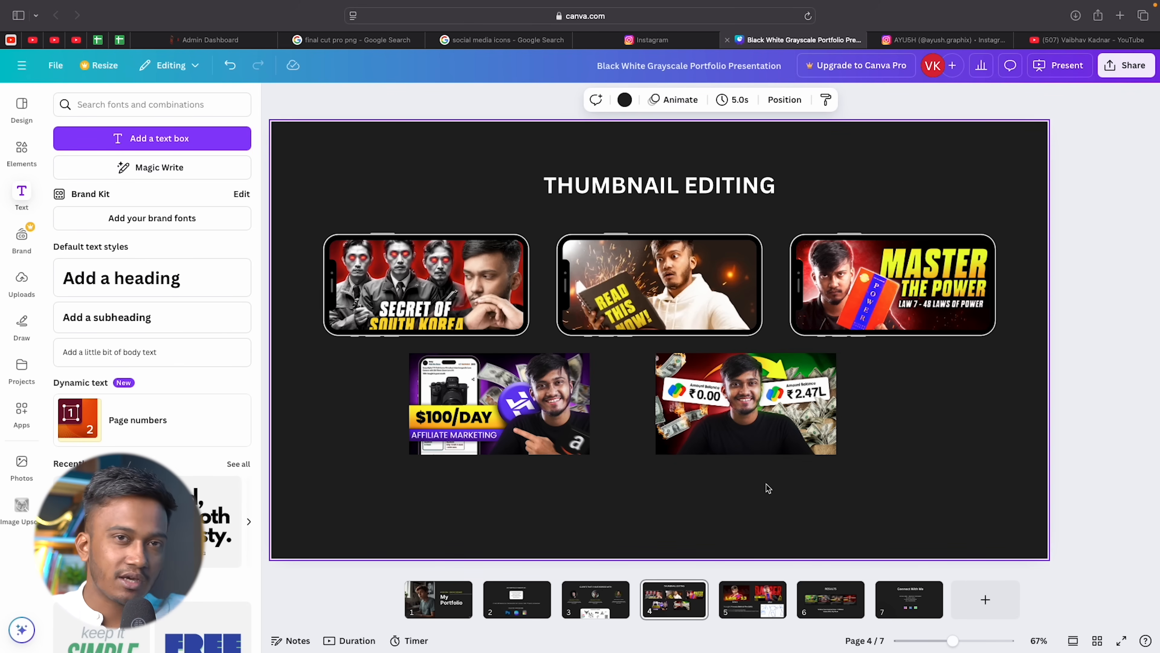
click(752, 599)
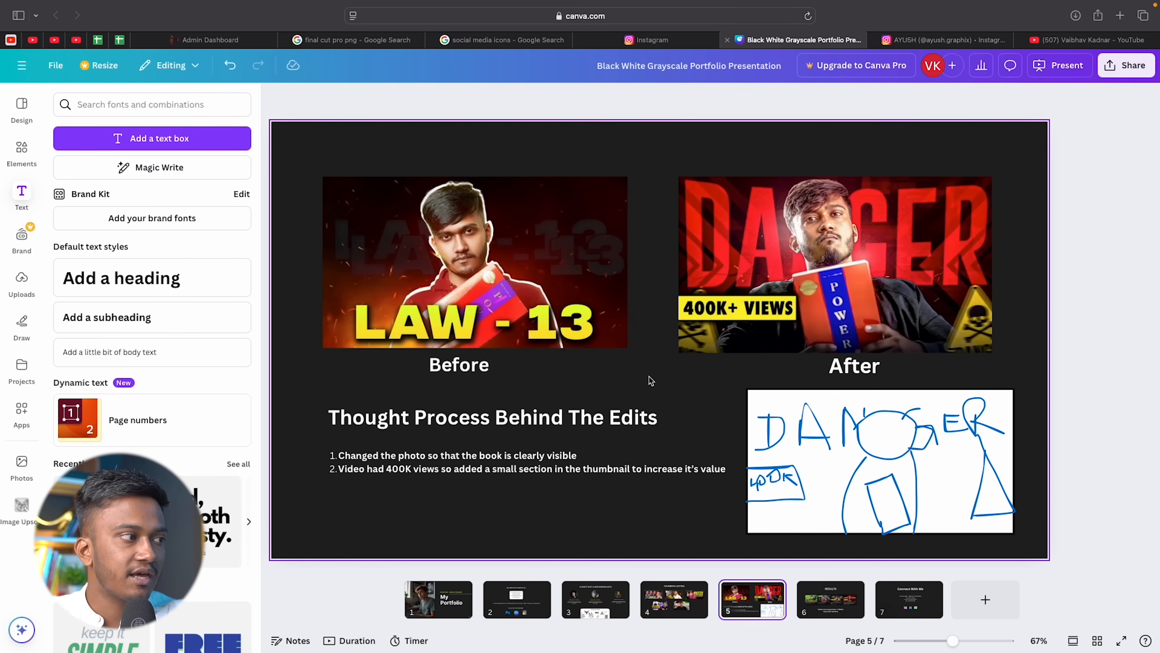
click(381, 422)
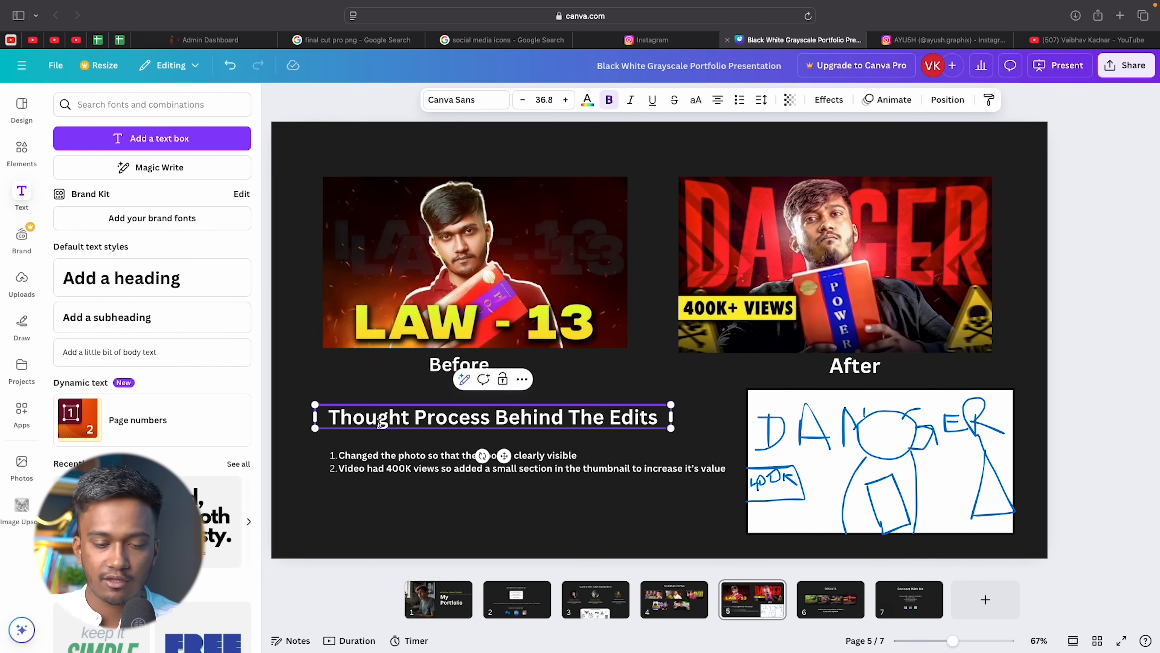
double_click(380, 423)
click(587, 100)
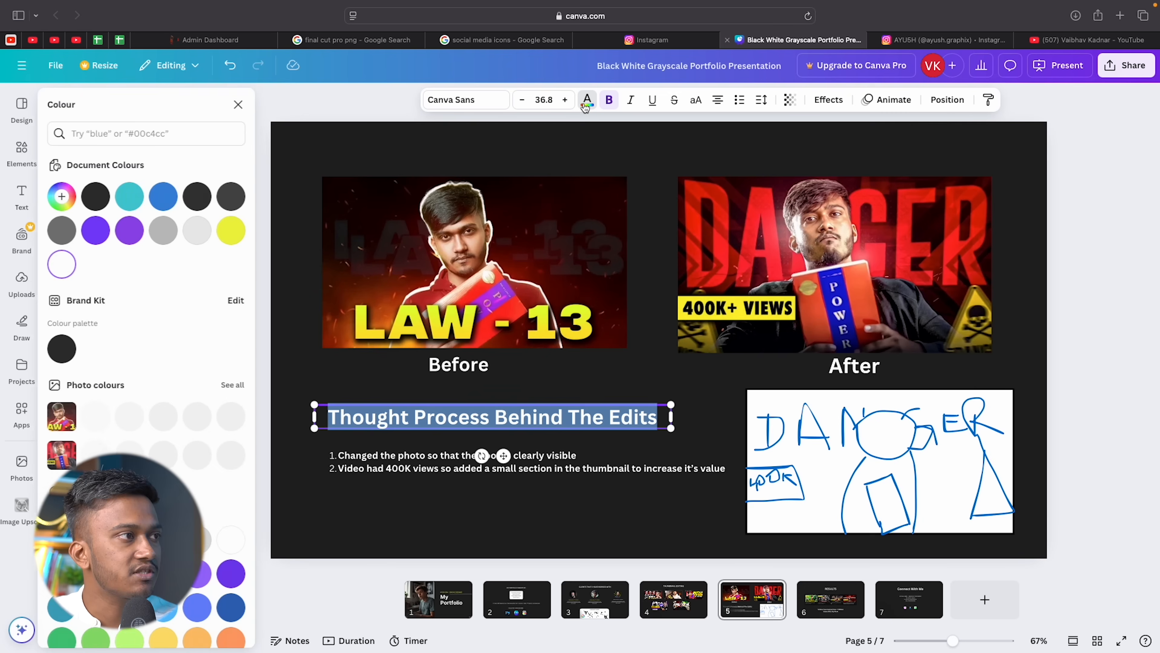
click(236, 235)
click(357, 131)
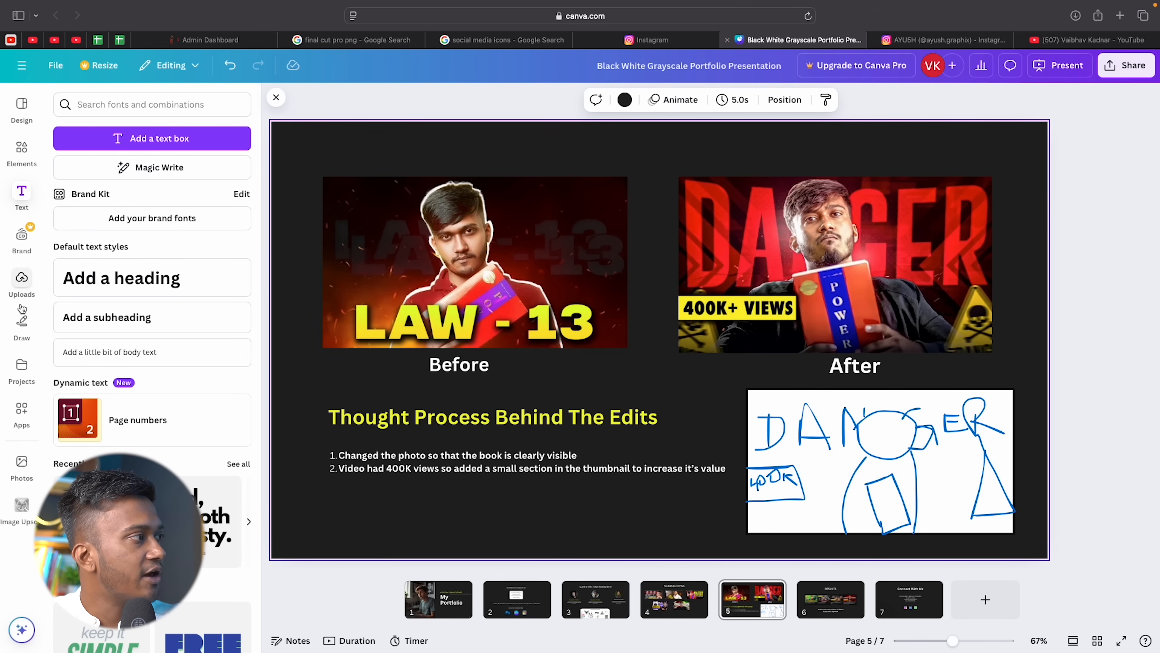
Add a white arrow from the Before to the After thumbnail, then go to slide 7.
click(20, 194)
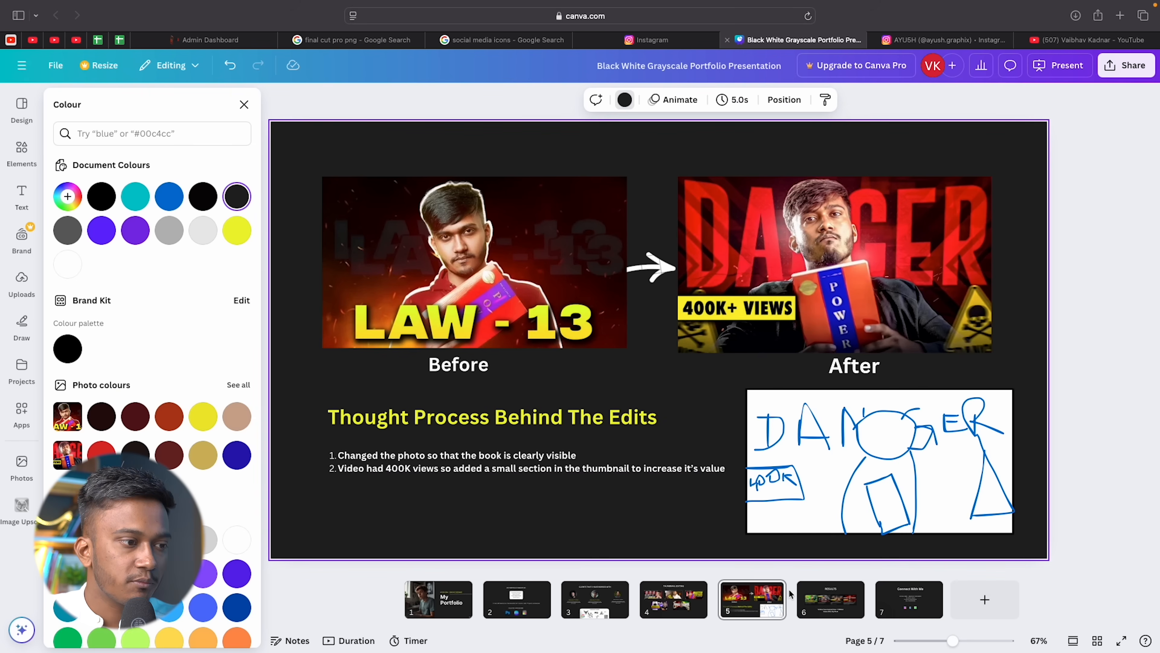
click(817, 611)
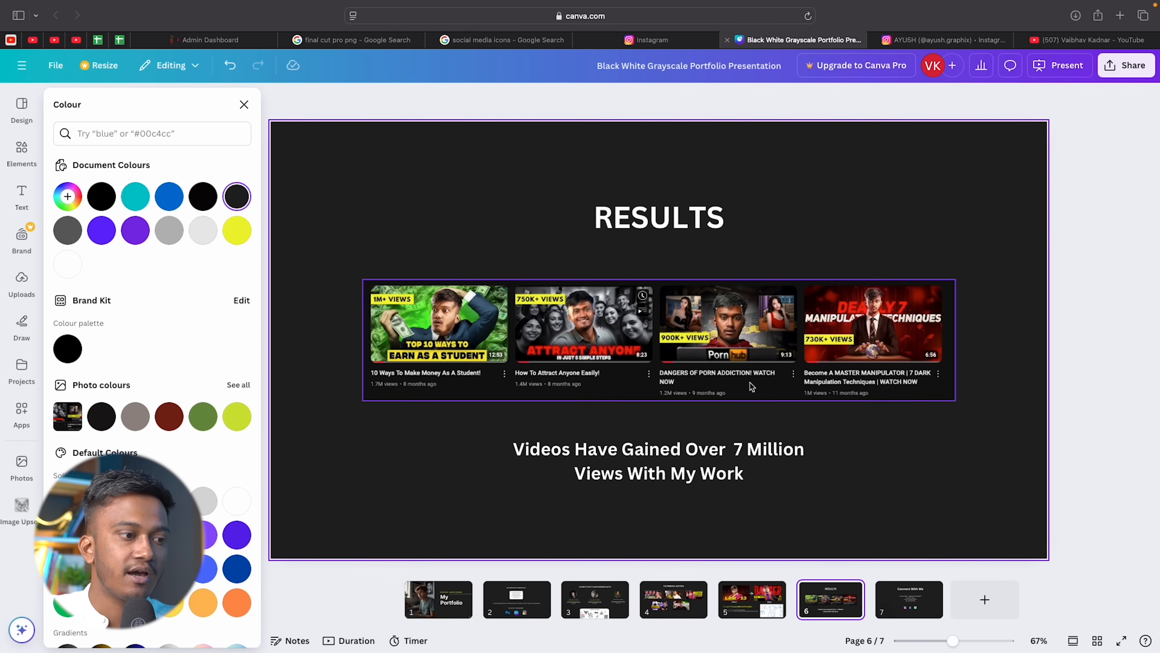
click(923, 602)
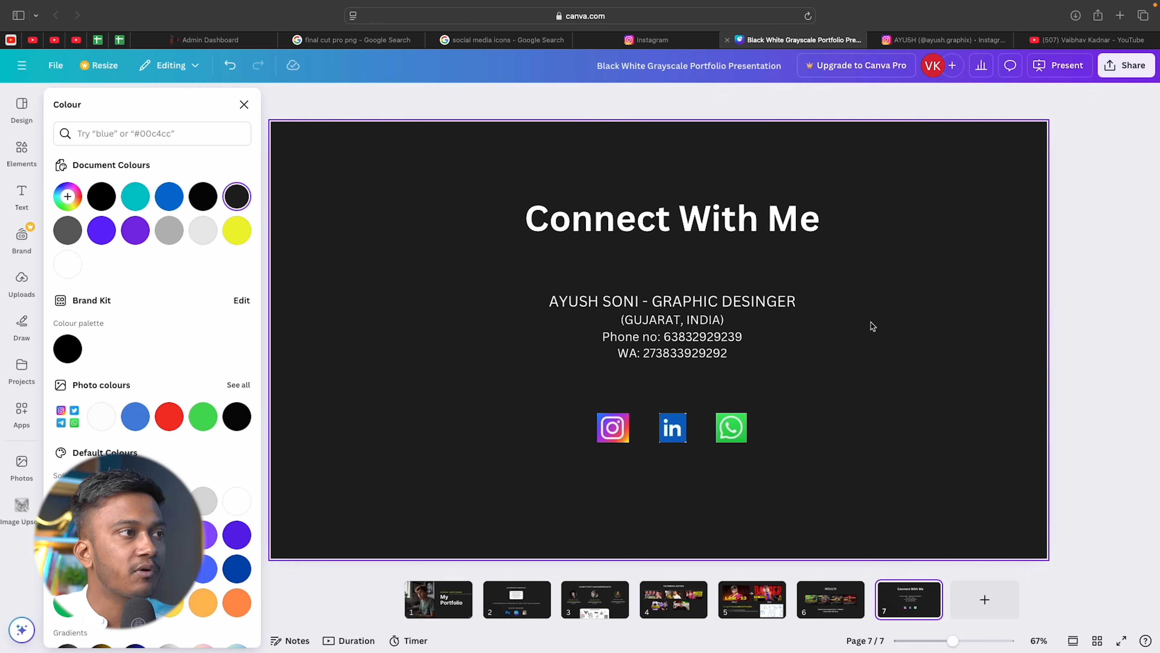